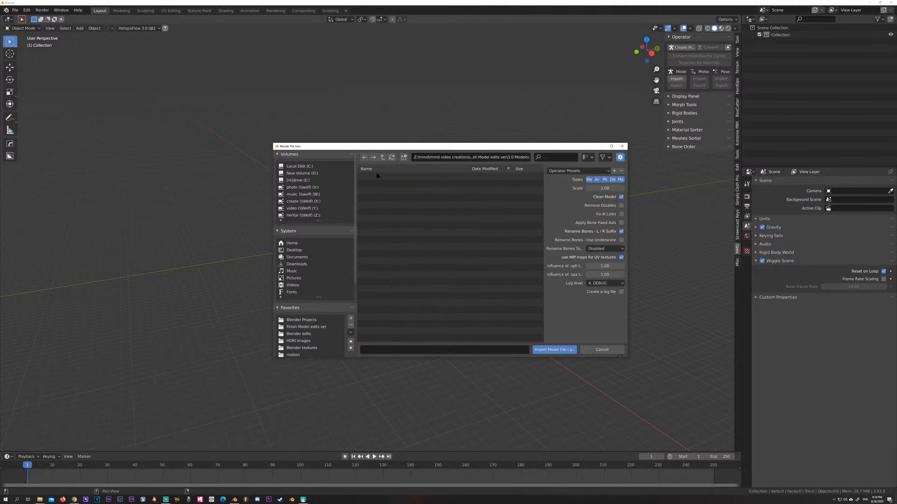
Step: Import the MMD model Misaka Demon 2.1.pmx from the Misaka FUll Mesh outfit folder
double_click(377, 178)
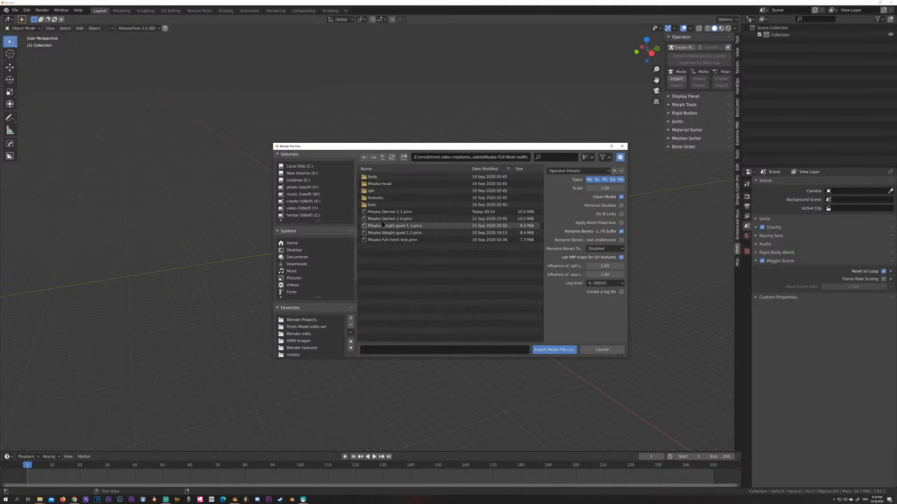
click(402, 212)
click(547, 348)
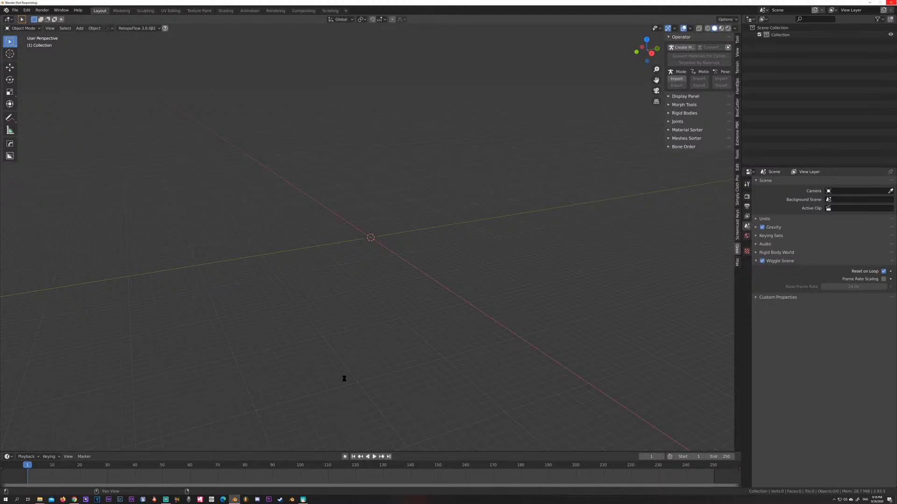
key(KP_1)
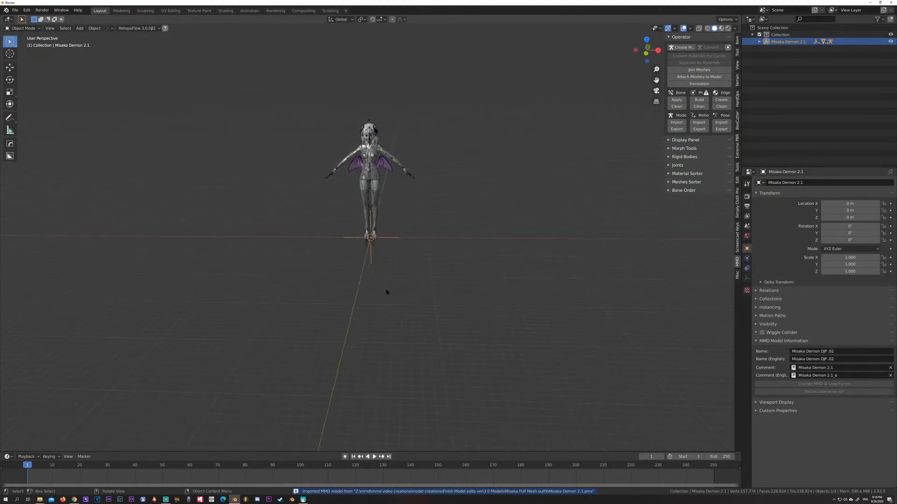
scroll(391, 290, up, 6)
shift+middle_drag(402, 276, 399, 368)
scroll(418, 310, down, 2)
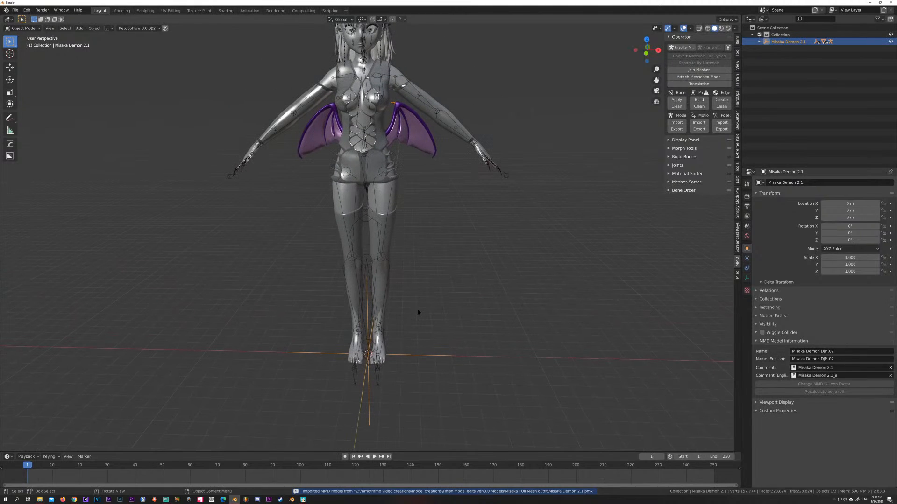
mouse_move(418, 310)
middle_down()
mouse_move(421, 326)
mouse_move(423, 310)
middle_up()
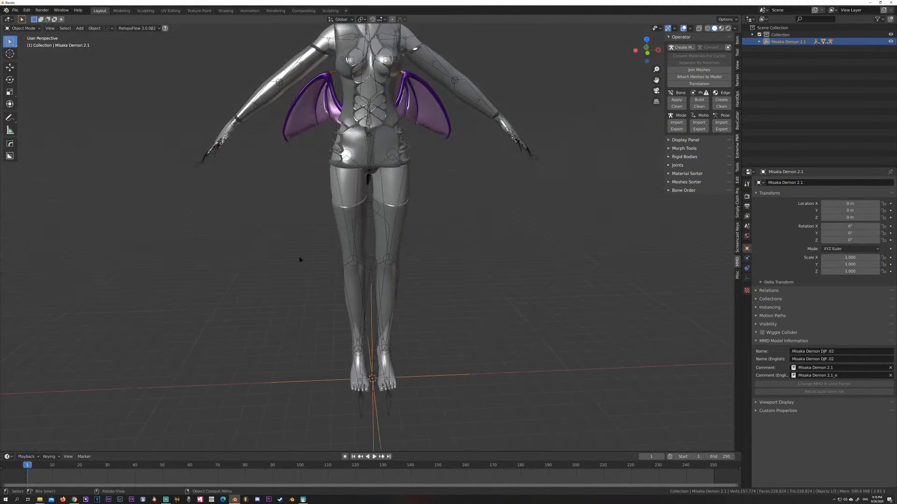
Step: Save the scene as "Misaka 4.0 butt physics.blend" in the Misaka Butt test folder
click(15, 10)
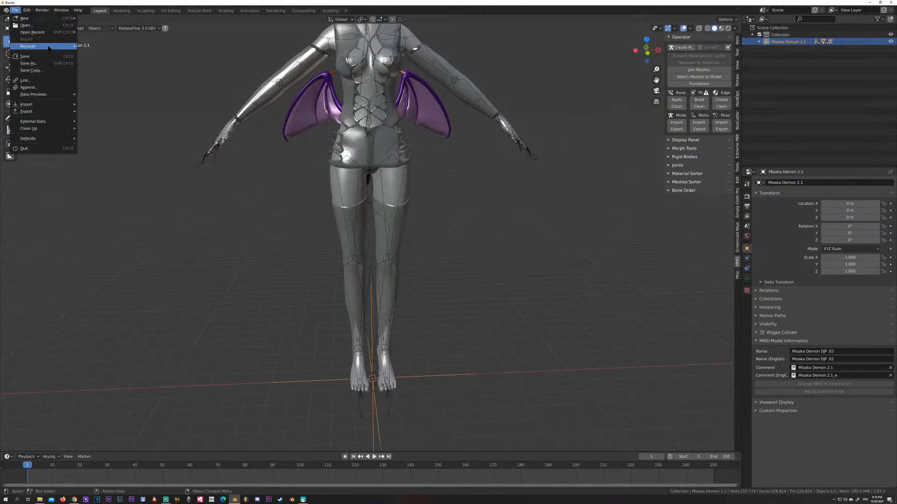
click(29, 63)
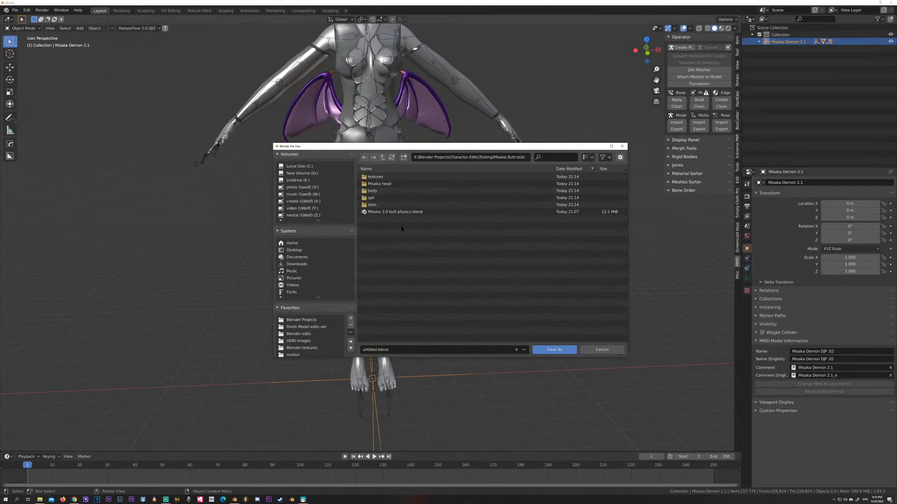
click(382, 158)
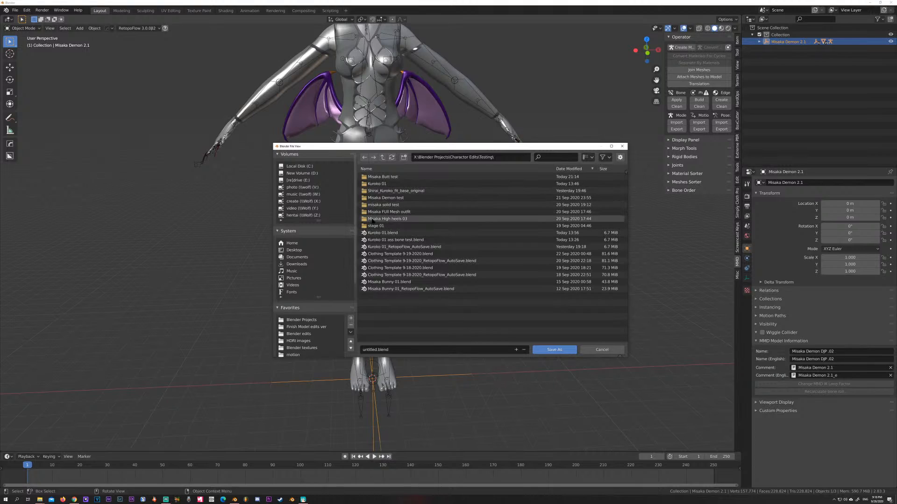
double_click(378, 176)
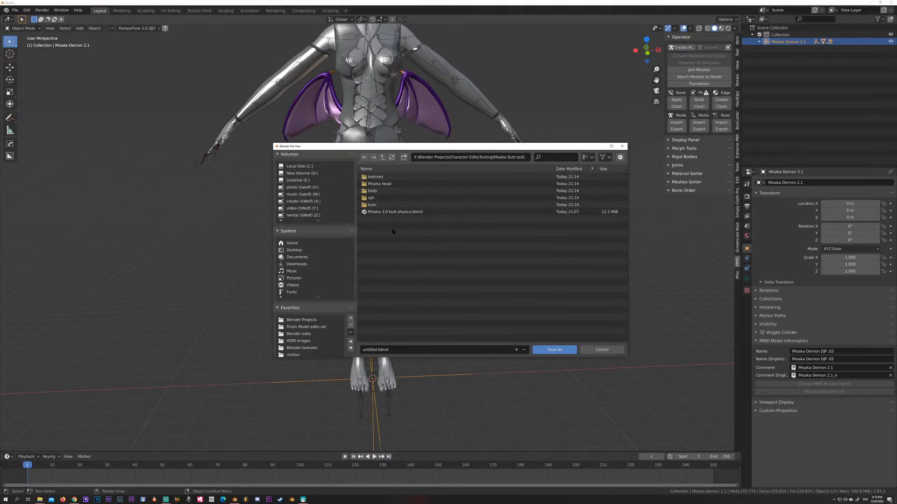
click(388, 213)
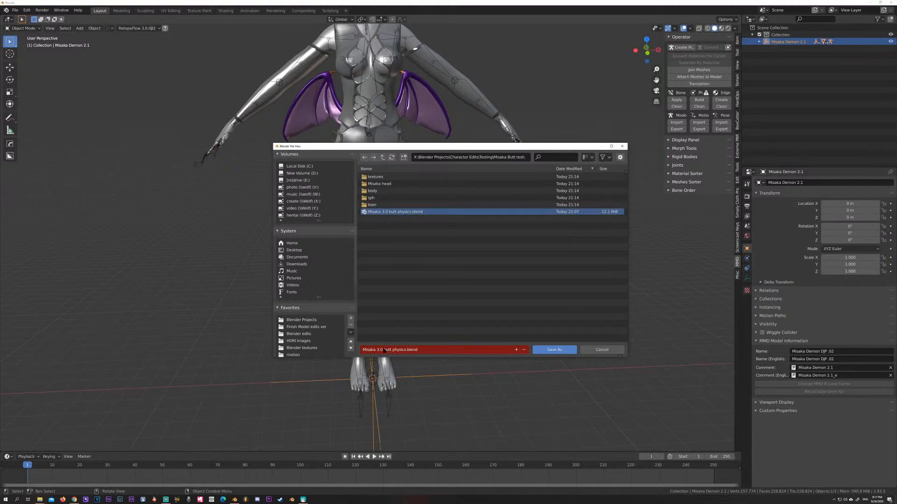
click(376, 350)
drag(377, 350, 436, 350)
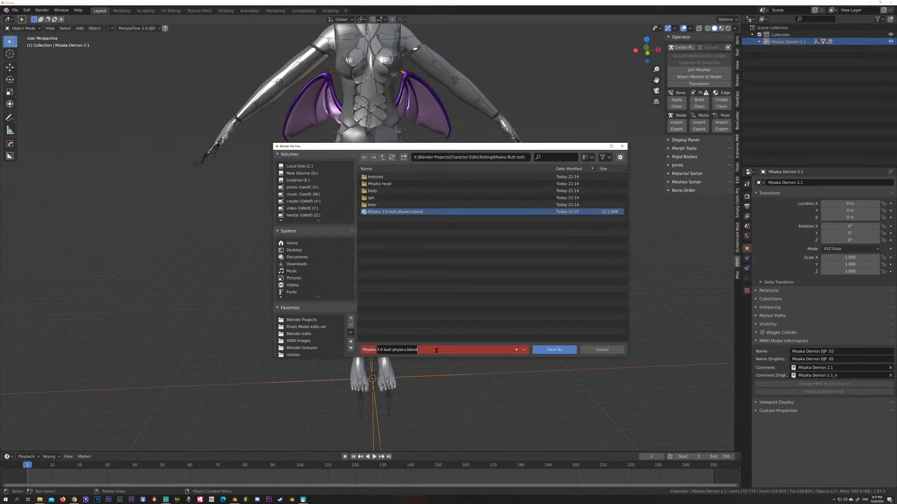
key(Left)
key(Delete)
text(4)
key(Return)
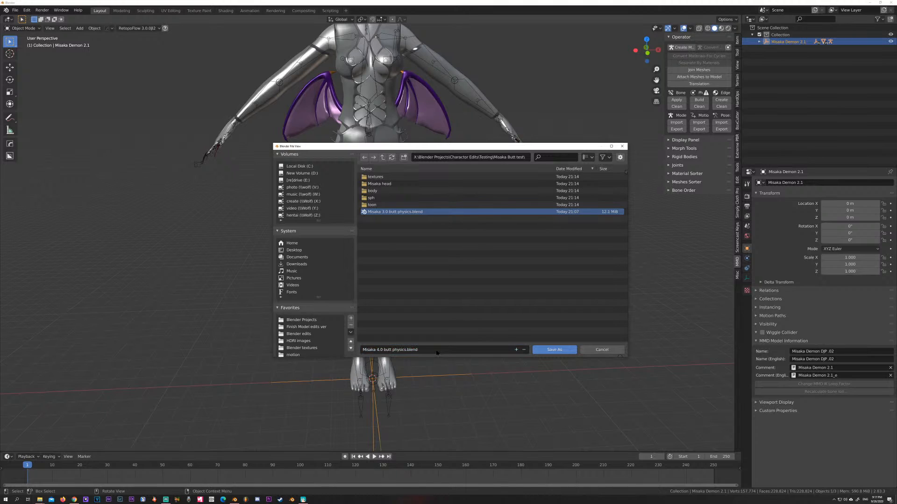
click(542, 349)
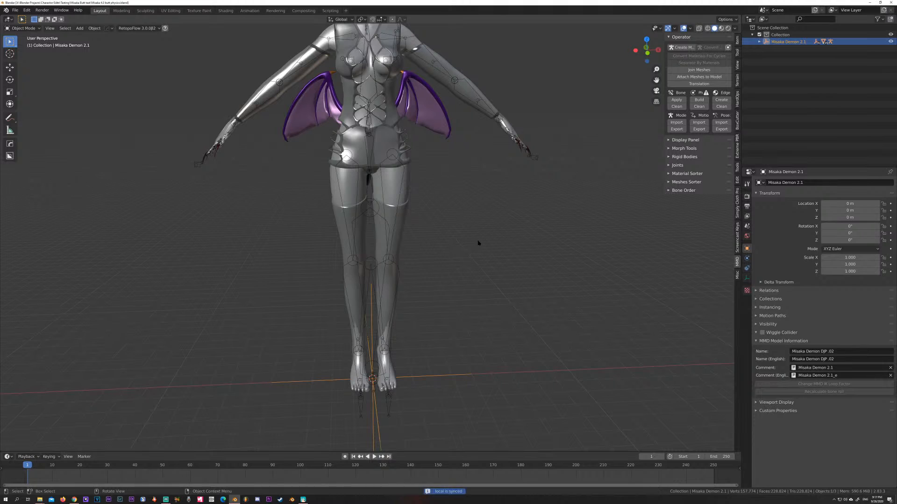
Step: Enable the Screencast Keys display and clear the object selection
mouse_move(471, 244)
middle_down()
mouse_move(484, 243)
mouse_move(461, 243)
middle_up()
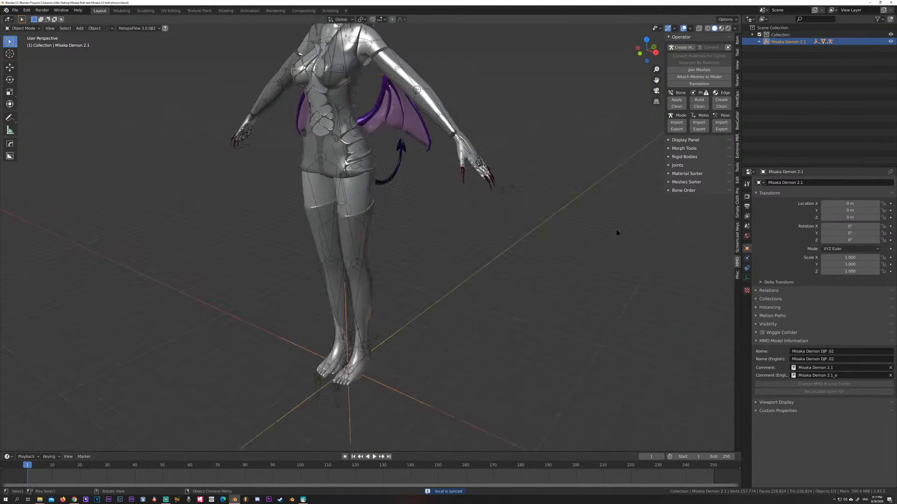
click(737, 240)
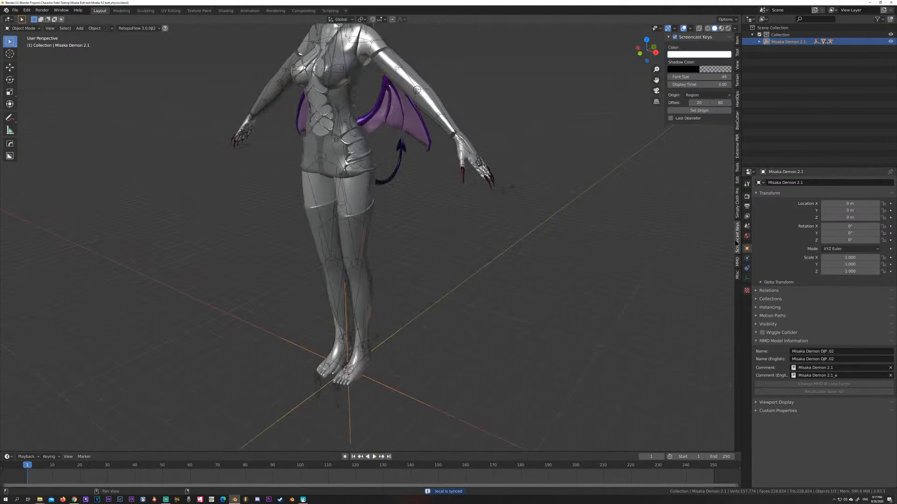
click(674, 37)
click(612, 217)
middle_drag(560, 222, 546, 219)
Step: Select the model's armature, Misaka Demon 2.1_arm, and enter Edit Mode on it
click(379, 153)
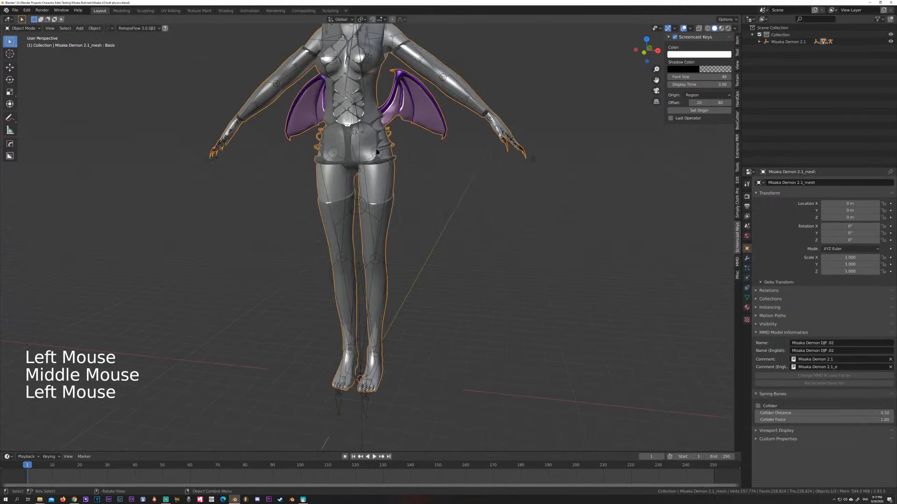
click(378, 154)
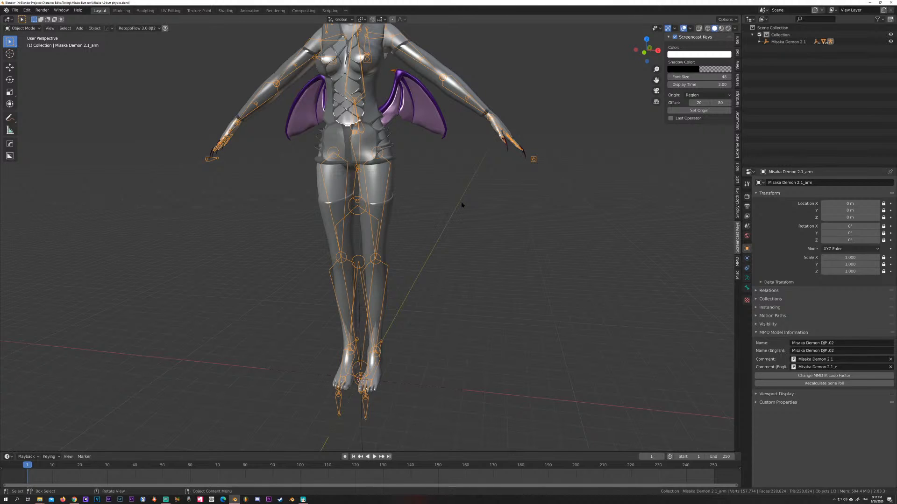
key(Tab)
middle_drag(462, 204, 504, 262)
scroll(469, 203, up, 2)
scroll(469, 269, up, 2)
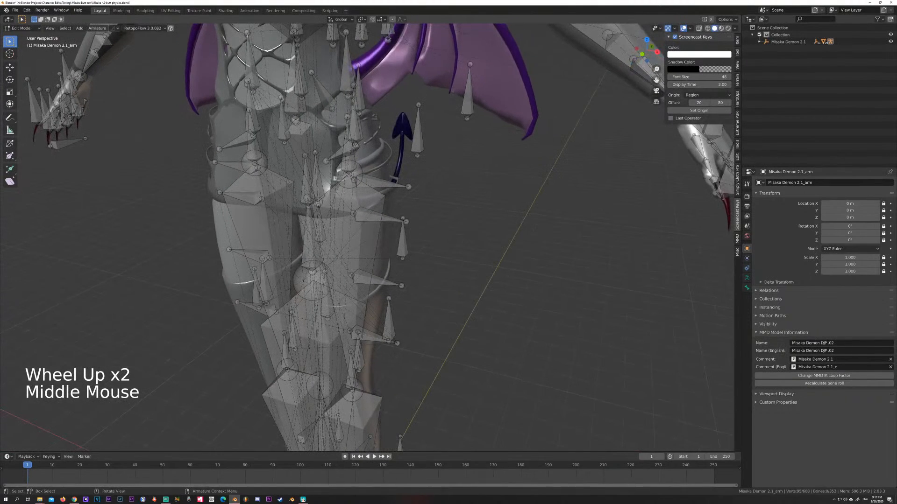
Step: Place the 3D cursor on the front of the model's left hip, beside the upper leg joint
click(348, 174)
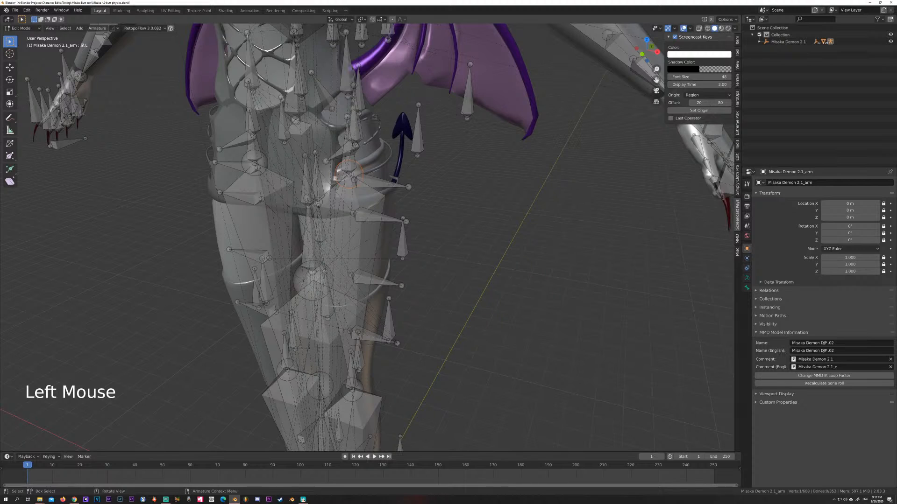
click(10, 54)
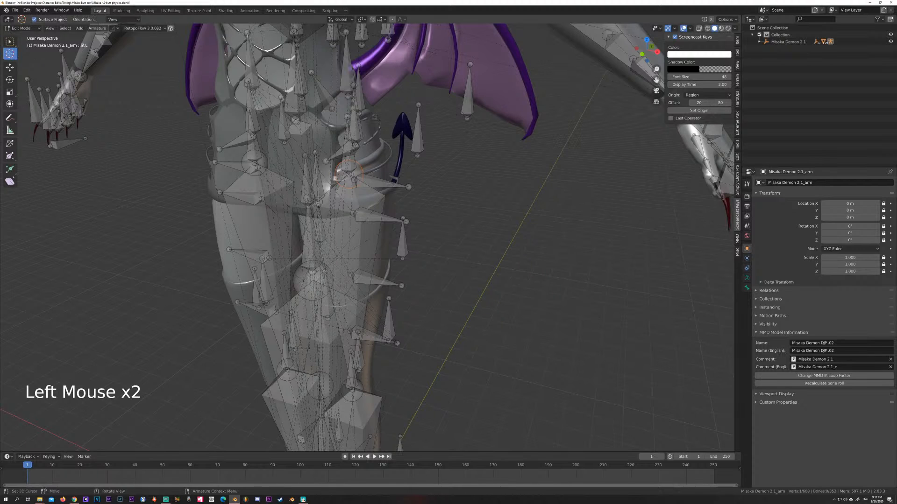
click(336, 174)
middle_drag(337, 174, 412, 175)
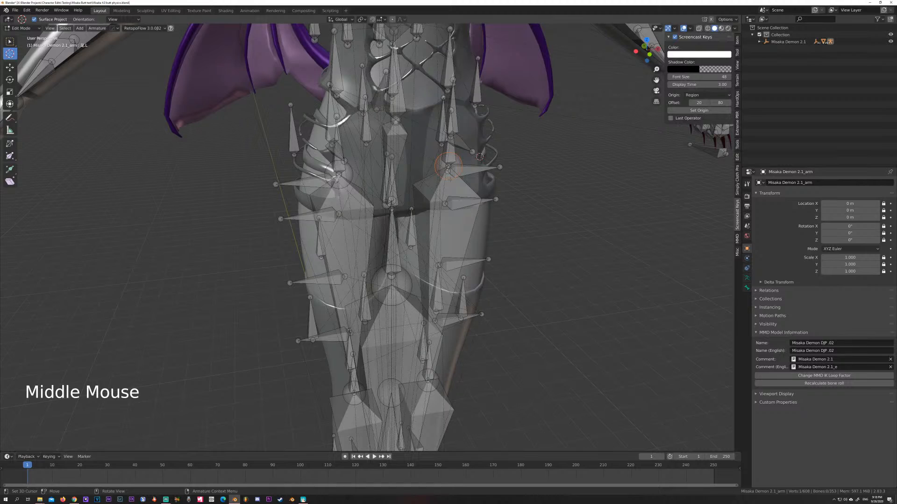
Step: Add a new bone at the 3D cursor and name it ASS.L
key(shift)
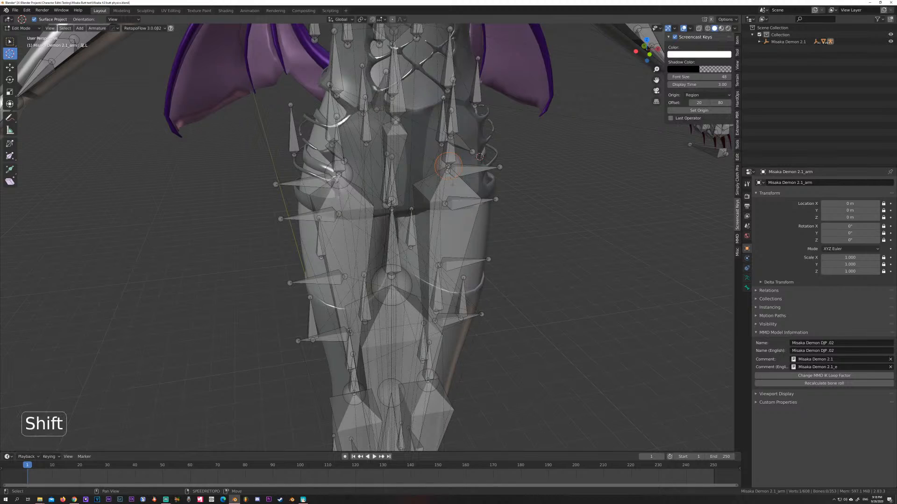
key(shift+a)
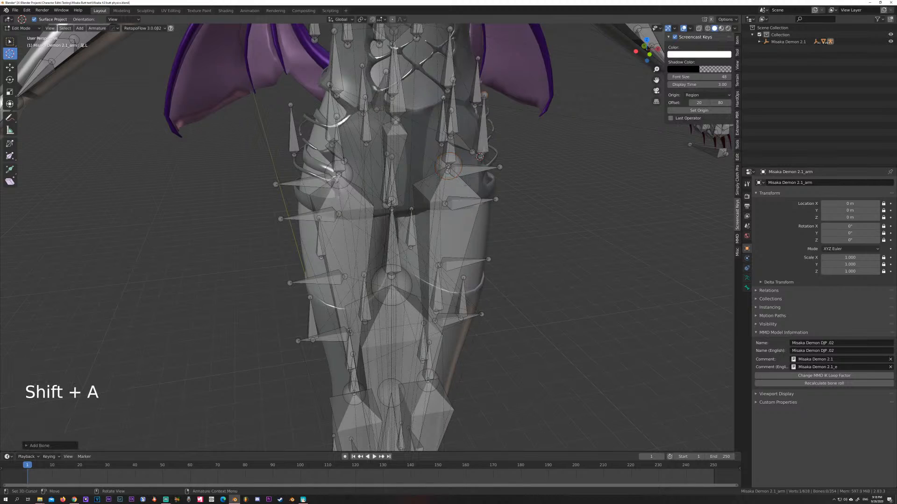
click(55, 445)
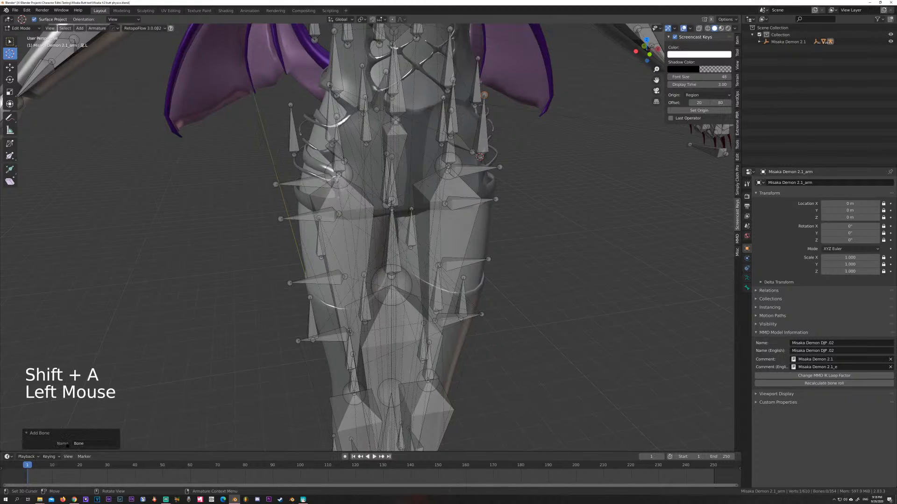
click(86, 443)
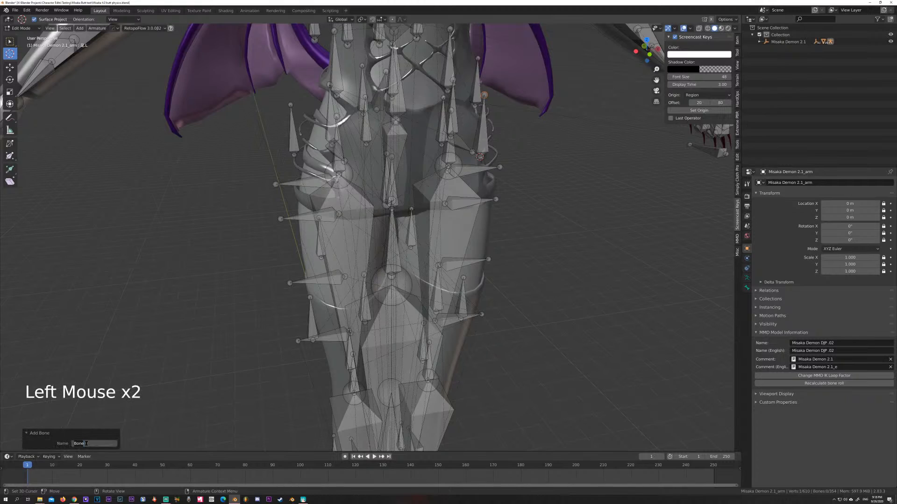
text(a)
key(BackSpace)
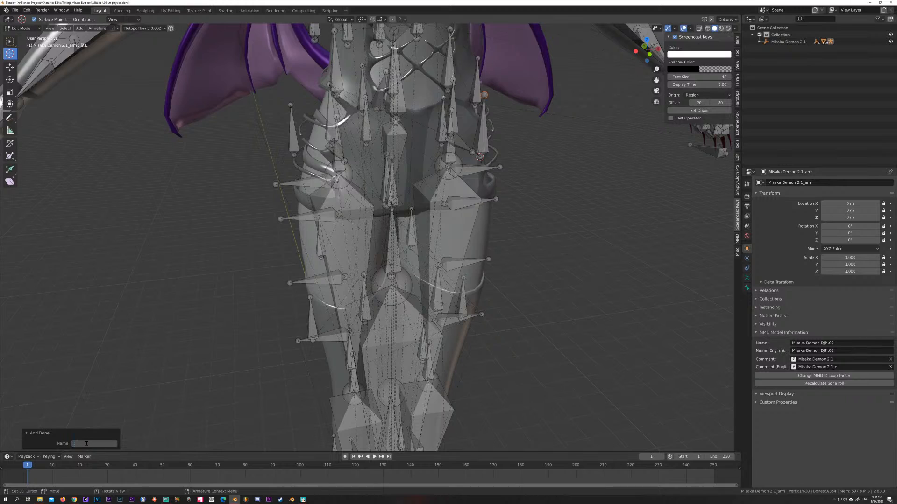
text(ASS)
key(ctrl)
text(.L)
key(Return)
Step: In front view, move the ASS.L bone about -0.38 m along both X and Z toward the left hip joint
key(KP_1)
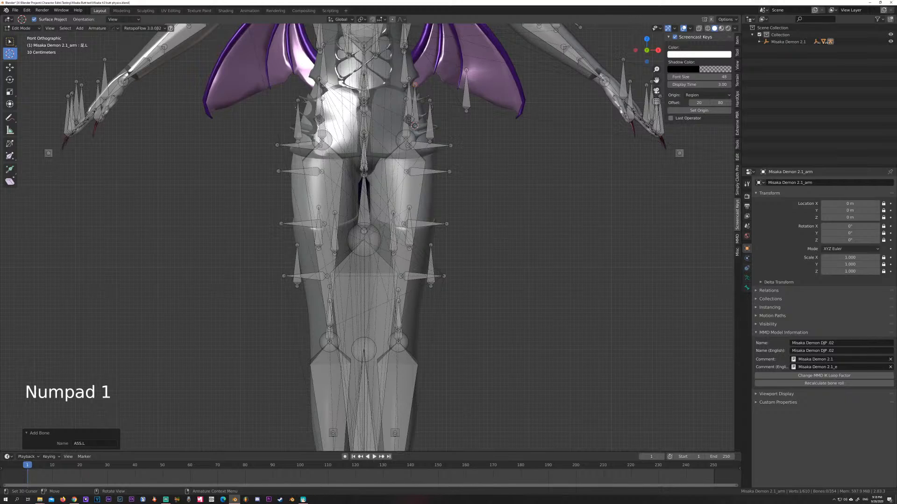
key(g)
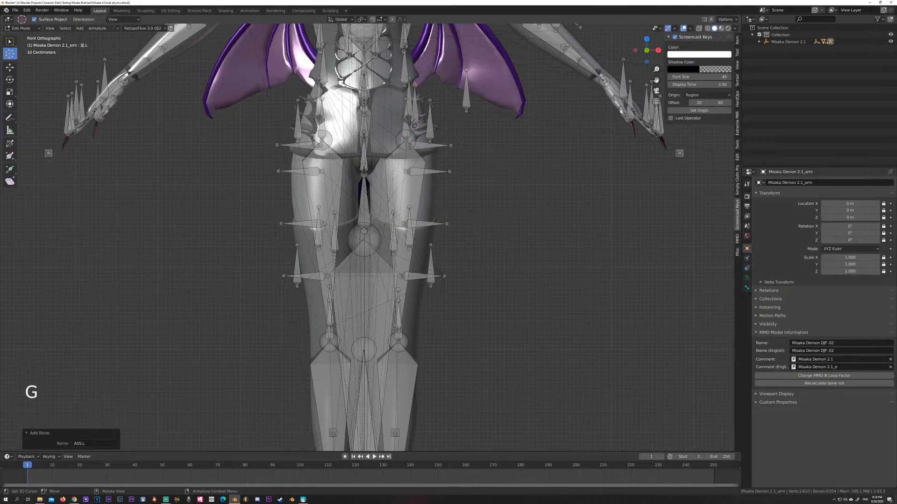
click(415, 118)
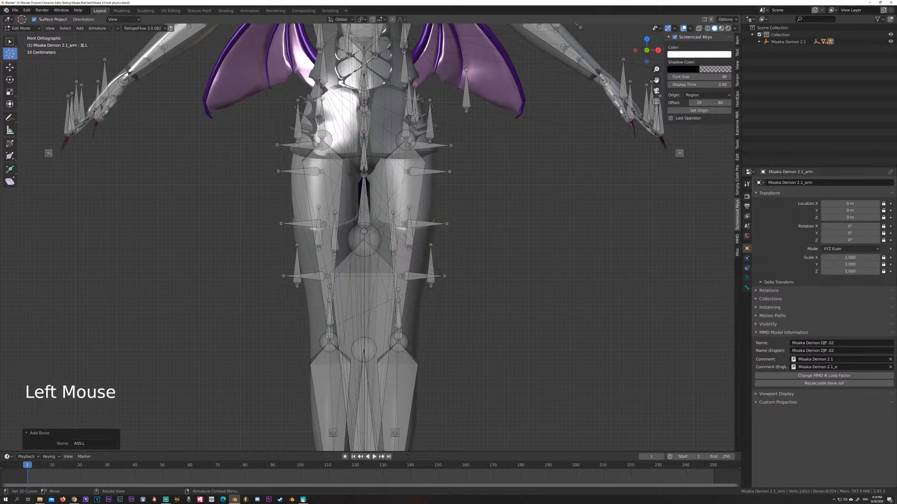
click(9, 42)
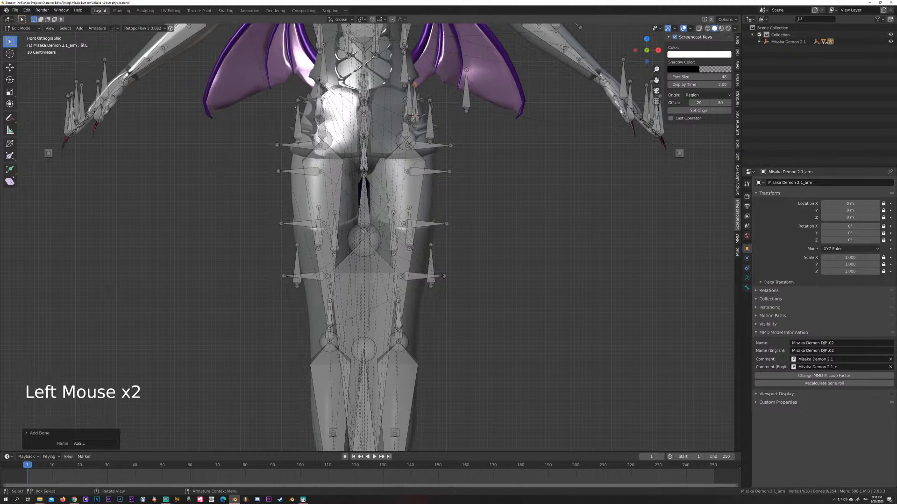
click(414, 112)
key(g)
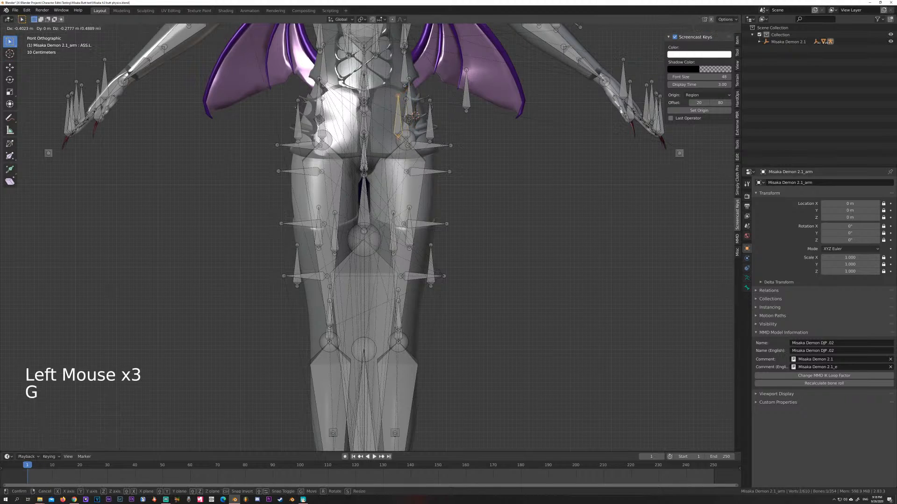
click(415, 116)
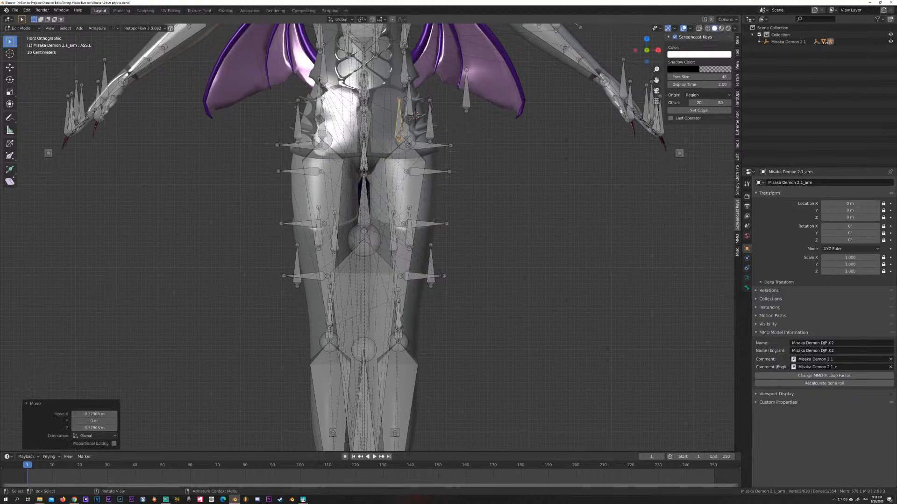
Step: In right side view, move the ASS.L bone about 0.9 m along Y and -0.18 m along Z into the hip
key(KP_3)
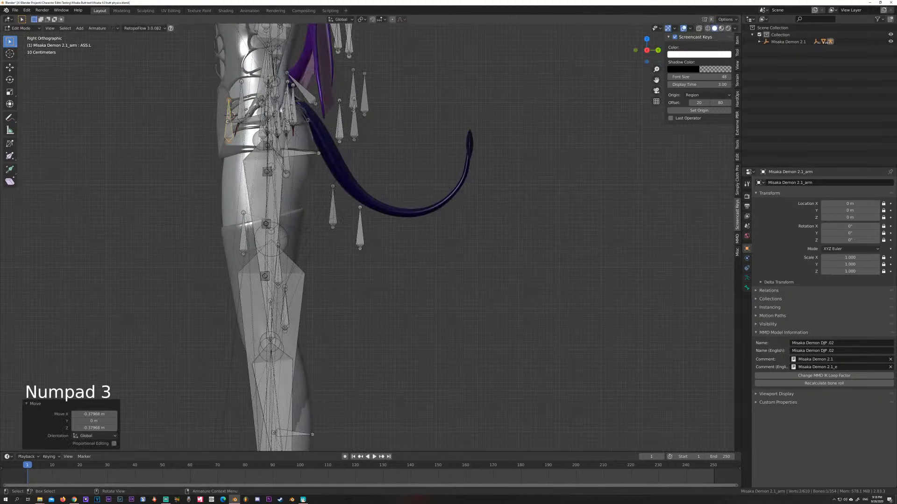
key(g)
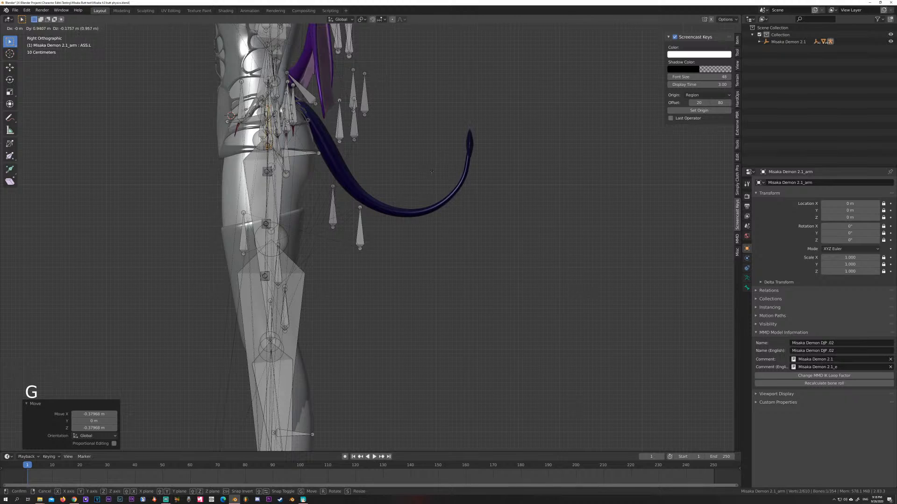
click(431, 172)
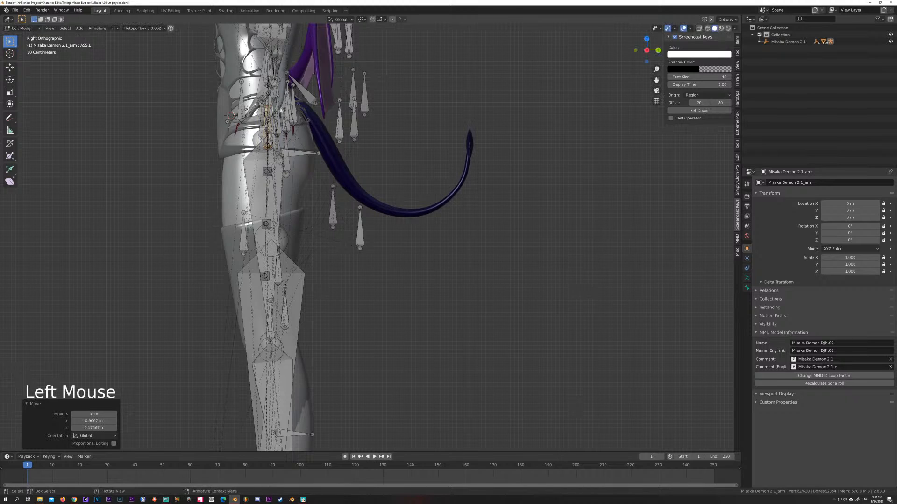
Step: Examine the properties of the overlapping bones around the left hip joint and select the ASS.L bone
click(270, 117)
middle_drag(270, 117, 416, 124)
click(418, 124)
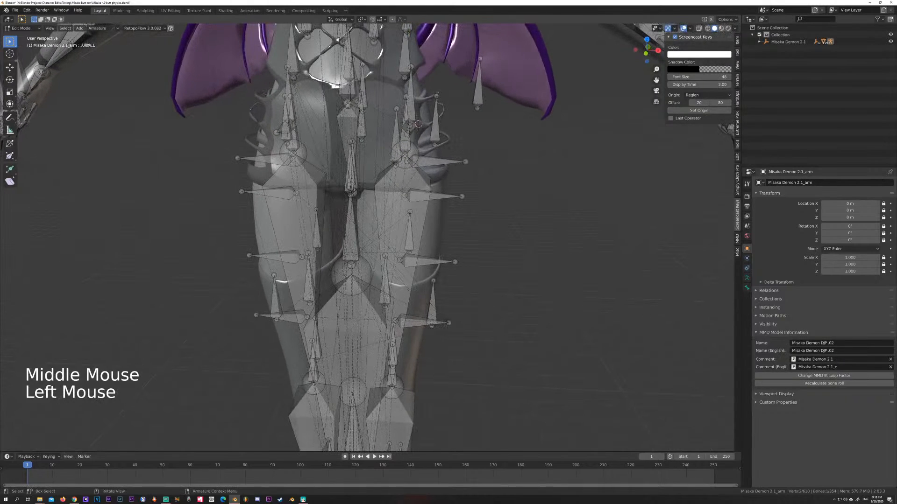
click(745, 288)
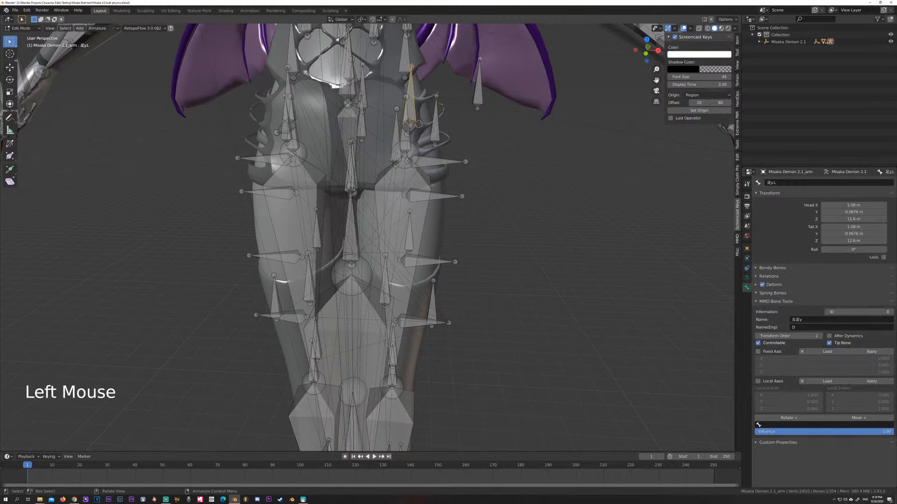
click(435, 121)
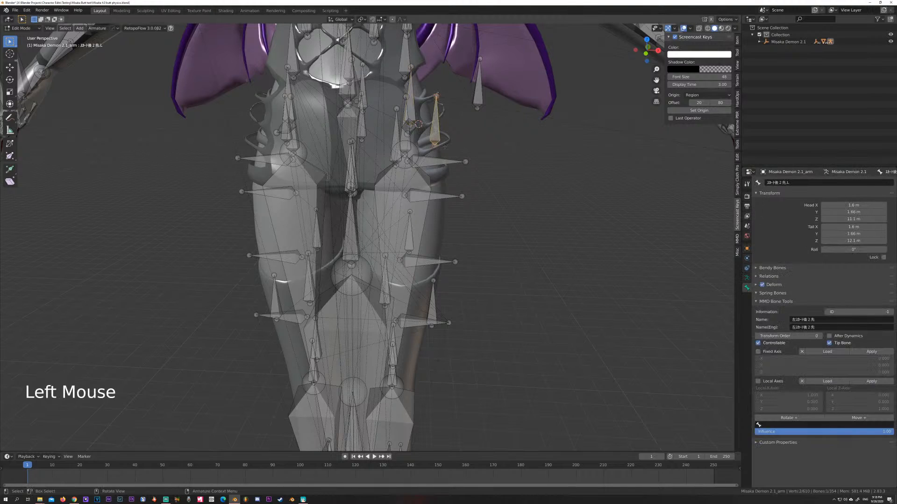
click(435, 122)
click(408, 129)
click(407, 130)
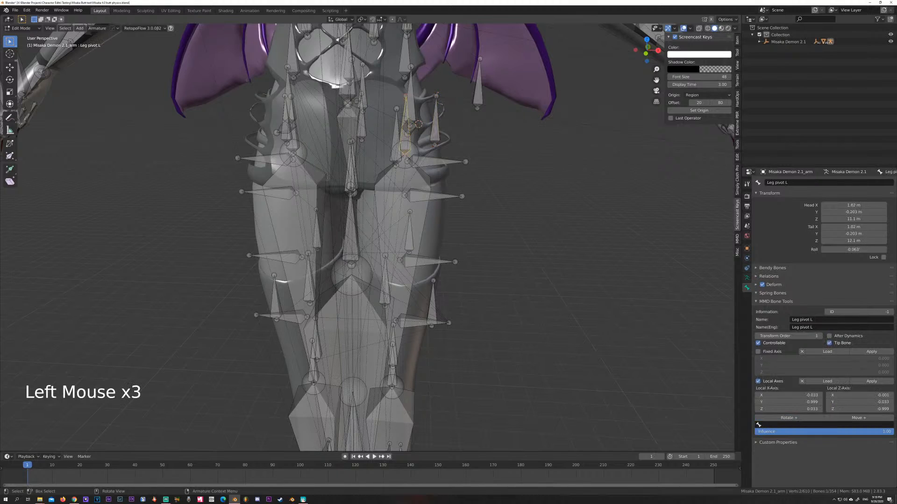
click(407, 127)
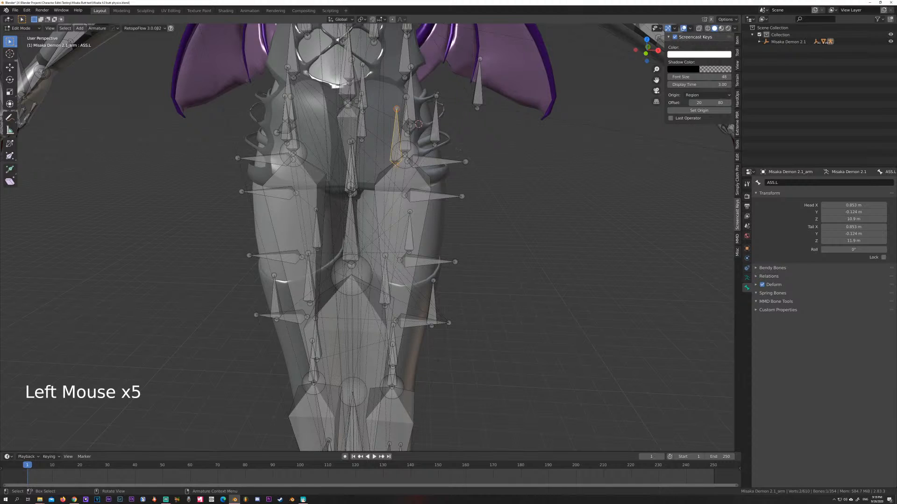
Step: In right side view, move only the tip of the ASS.L bone about 0.95 m along Y and -0.98 m along Z
middle_drag(407, 127, 397, 125)
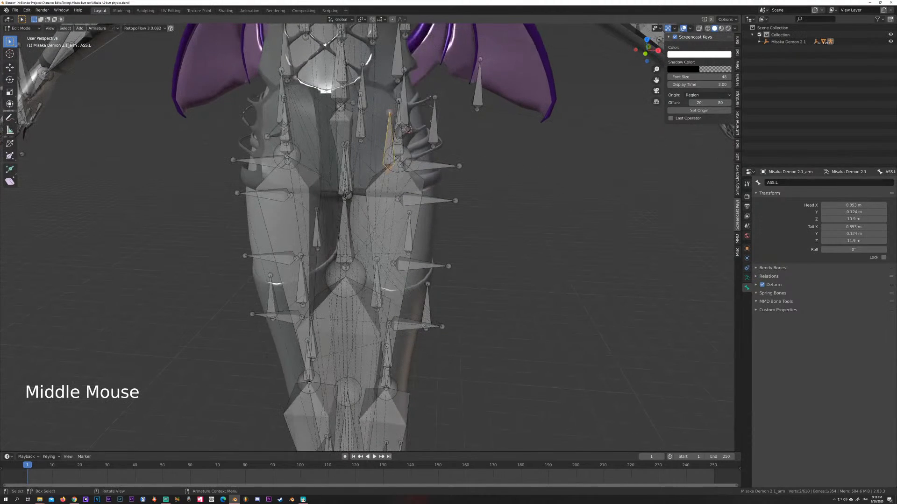
key(KP_3)
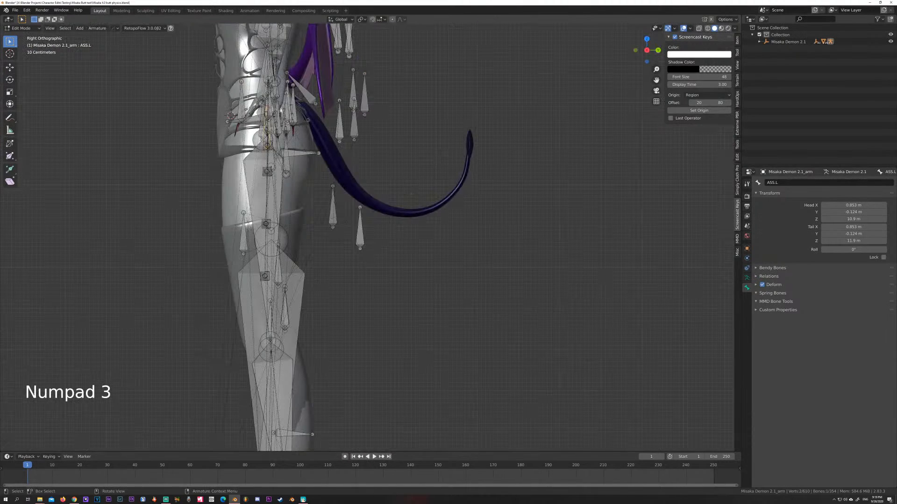
middle_drag(337, 159, 411, 161)
scroll(411, 161, down, 2)
click(410, 161)
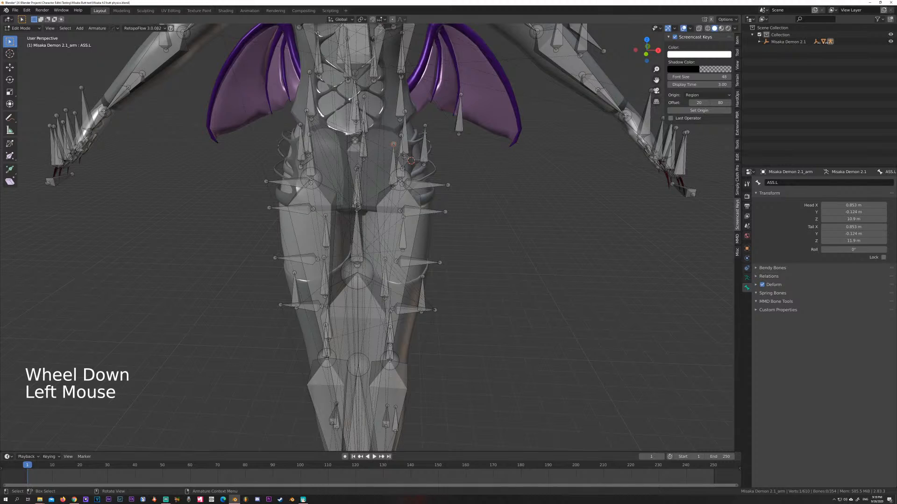
key(KP_3)
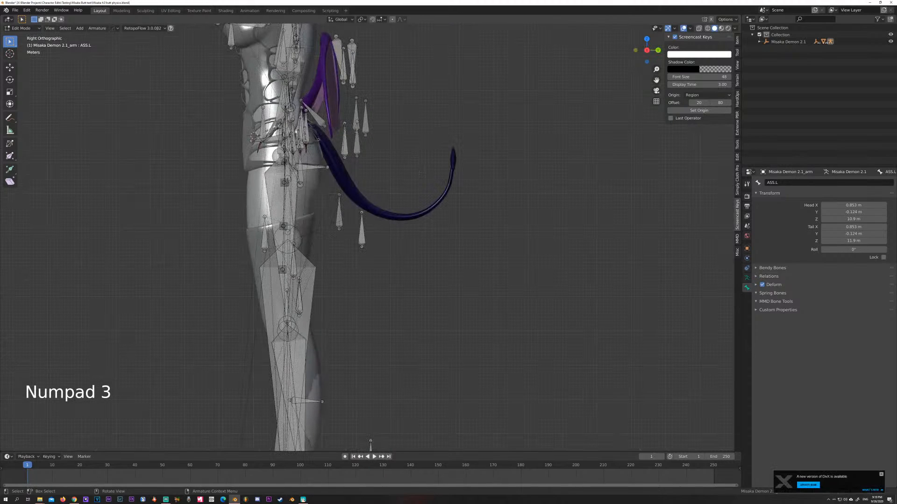
key(g)
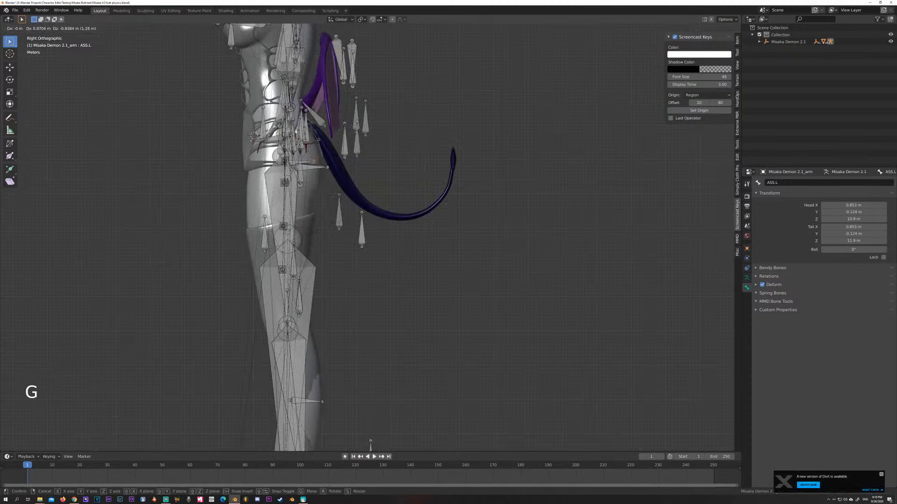
click(448, 204)
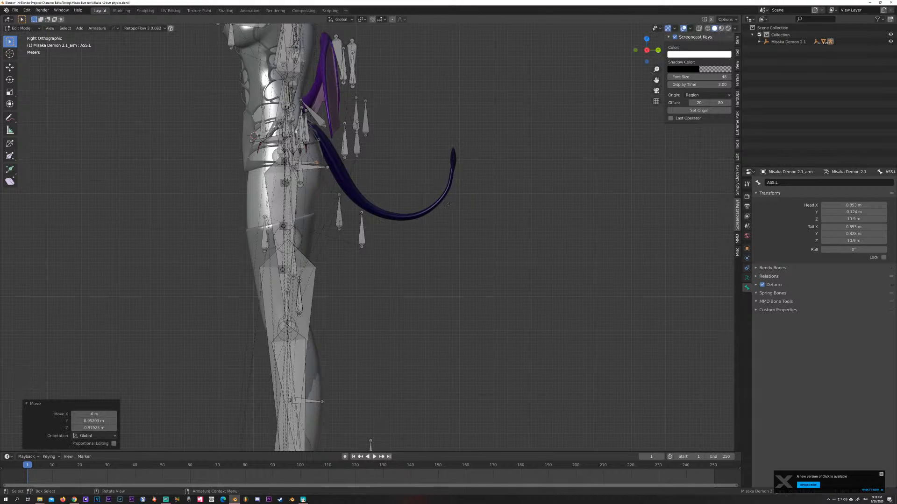
Step: Parent the ASS.L bone to the lower body bone with Keep Offset
middle_drag(449, 203, 495, 229)
click(426, 193)
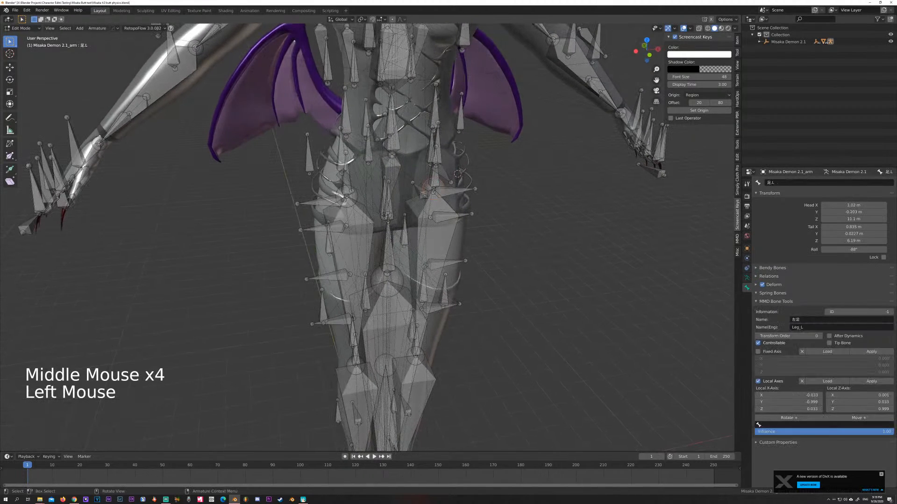
click(419, 188)
mouse_move(419, 189)
middle_down()
mouse_move(420, 172)
mouse_move(462, 192)
mouse_move(430, 180)
middle_up()
shift+click(412, 177)
middle_drag(299, 181, 458, 243)
scroll(423, 177, up, 4)
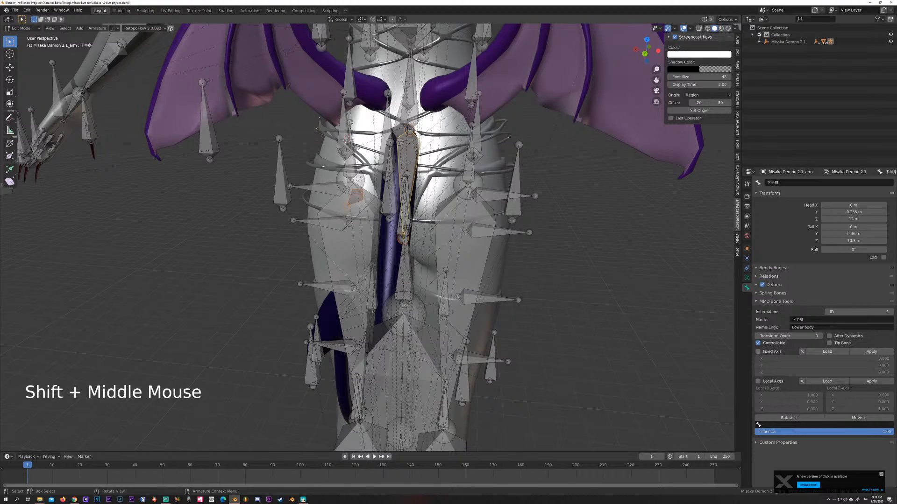
key(ctrl+p)
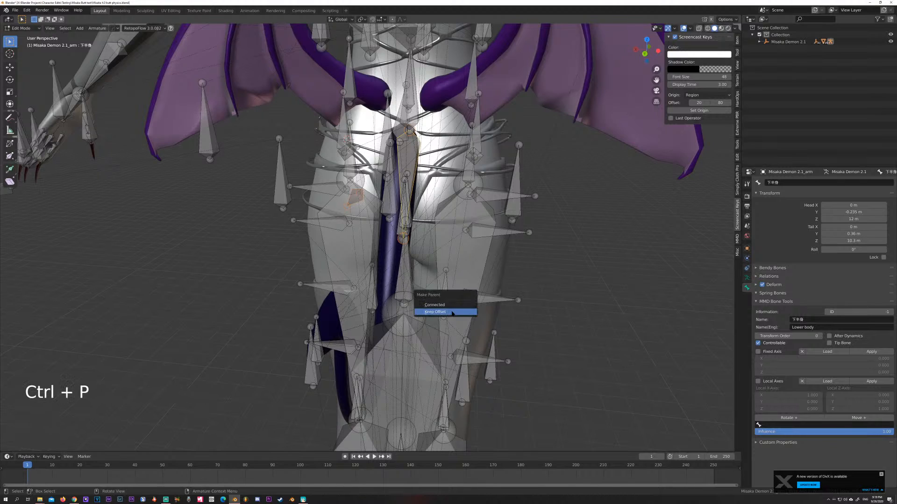
click(446, 311)
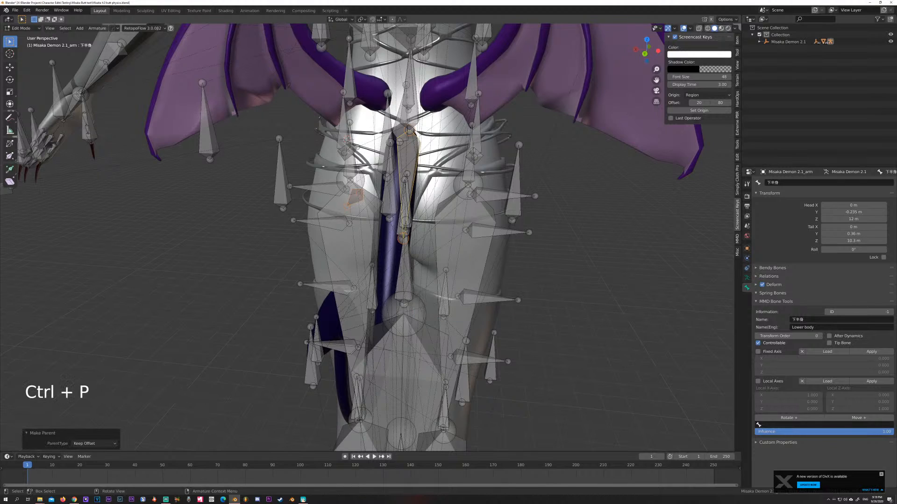
Step: Select only the ASS.L bone and symmetrize it to create its counterpart on the other side of the hips
middle_drag(446, 312, 481, 292)
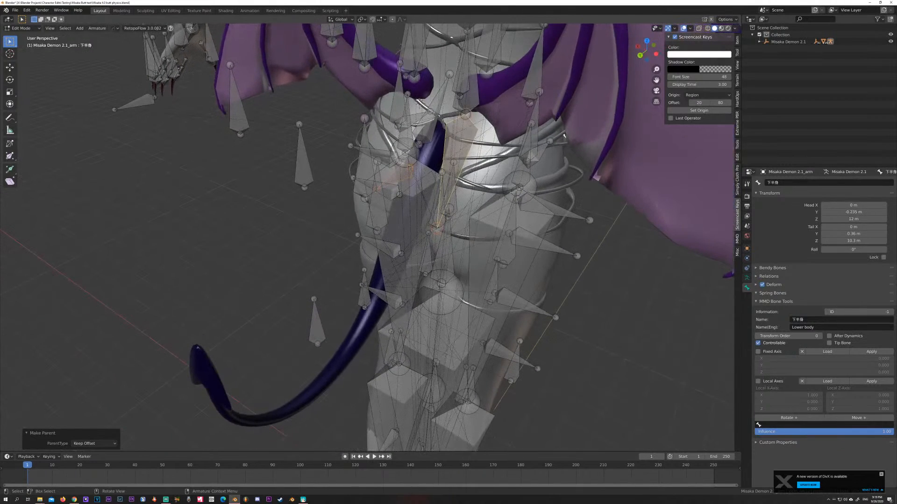
middle_drag(481, 292, 434, 296)
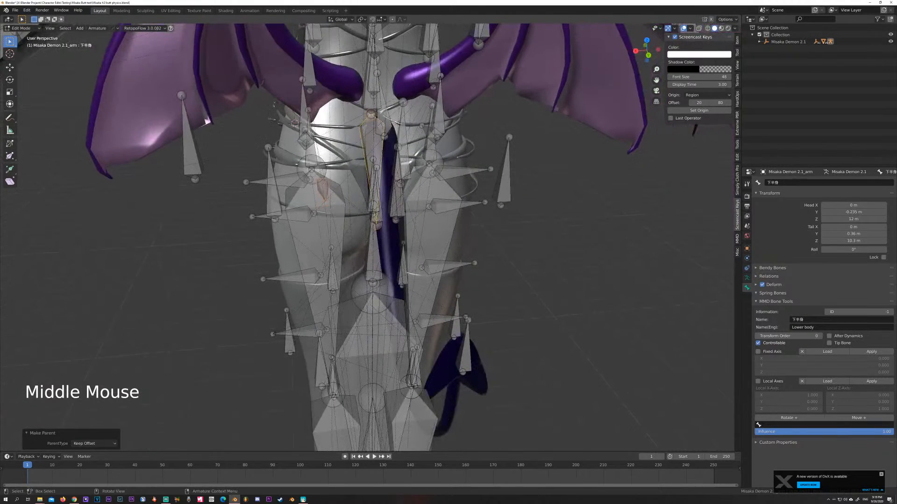
click(323, 190)
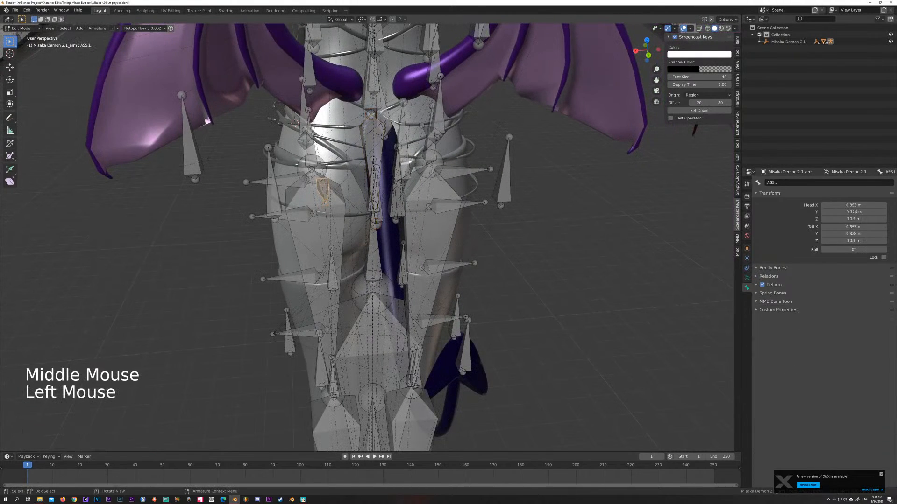
middle_drag(323, 190, 355, 187)
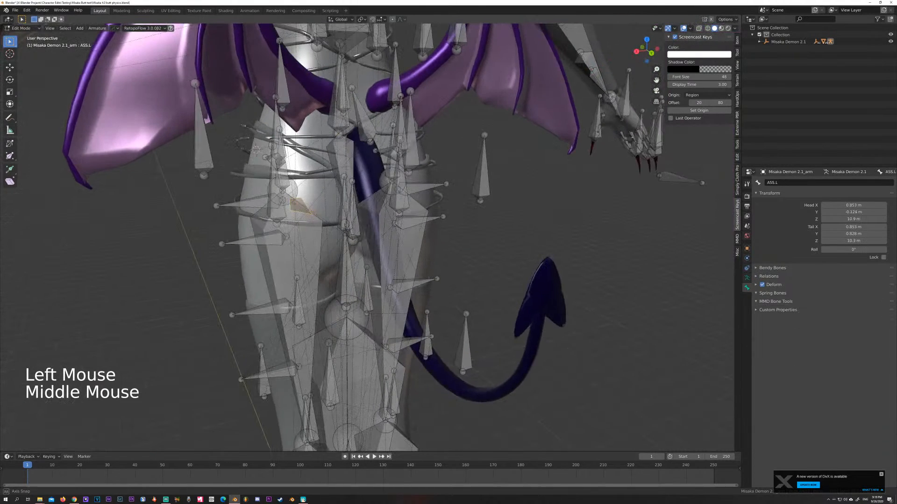
click(97, 28)
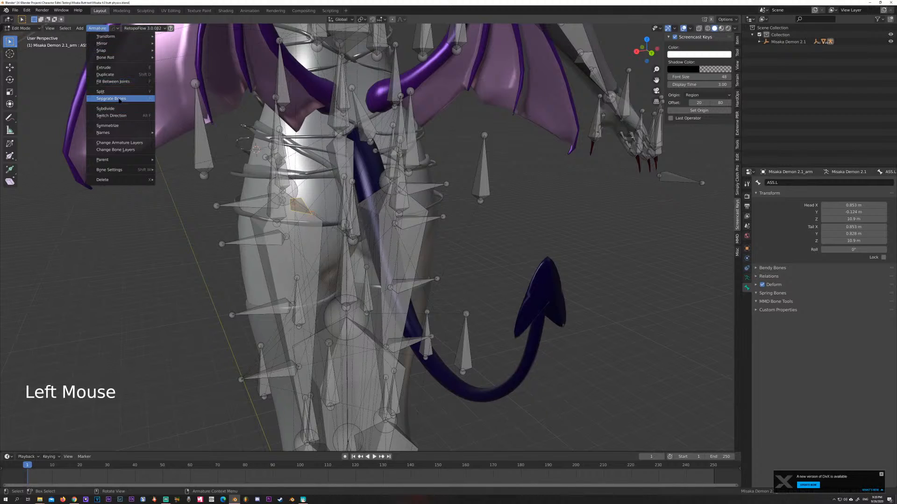
click(125, 126)
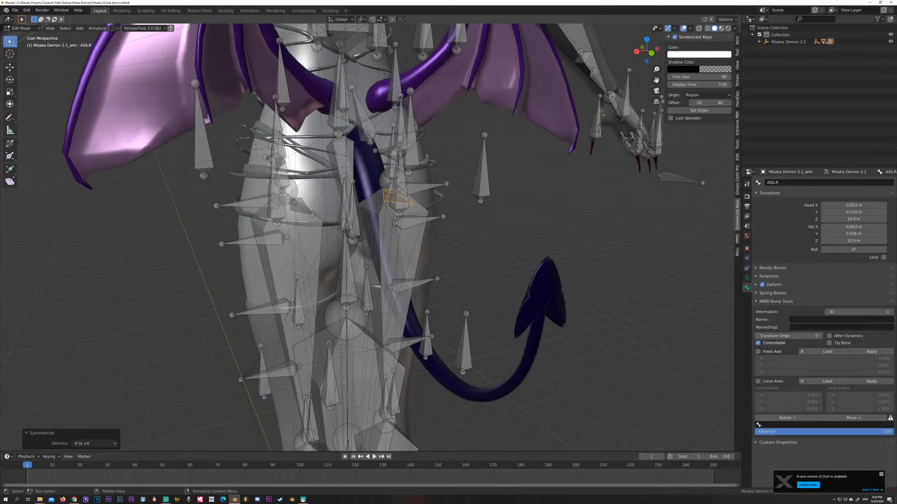
Step: Check the mirrored hip bones from several angles, return the armature to Object Mode and save the file
scroll(390, 208, down, 3)
middle_drag(390, 209, 436, 206)
scroll(390, 209, down, 2)
scroll(420, 207, down, 1)
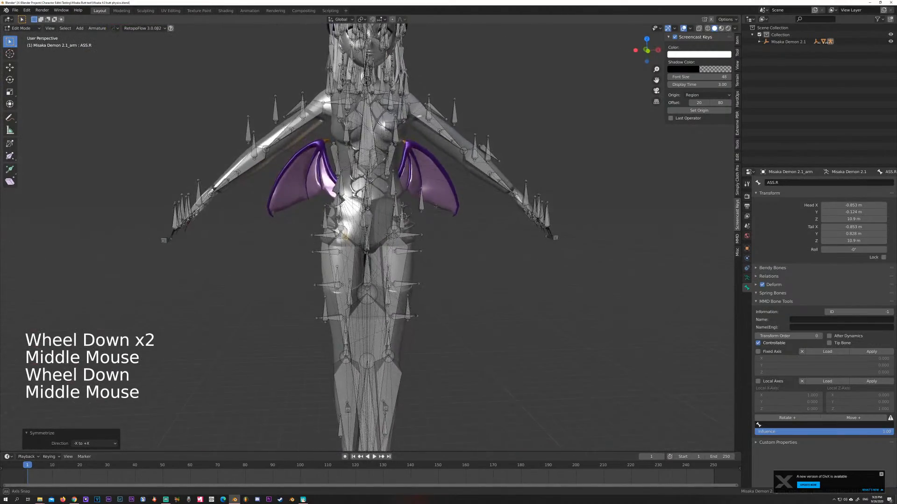
scroll(435, 206, down, 1)
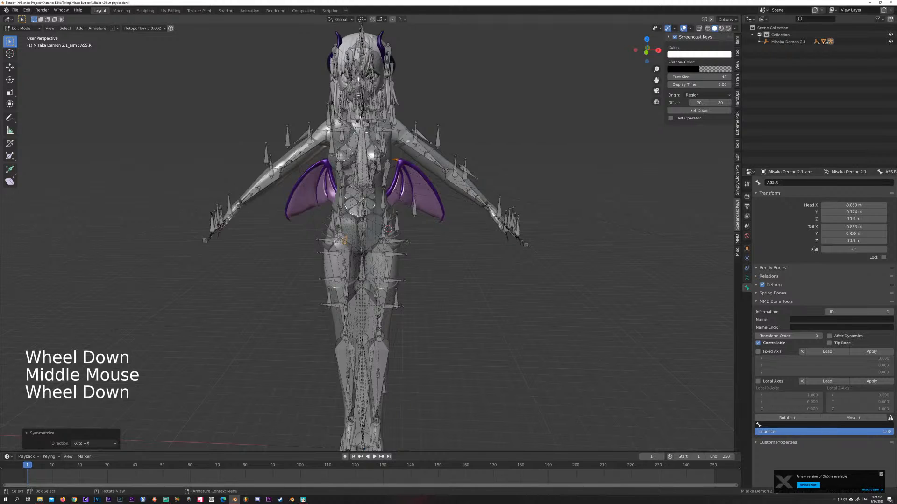
mouse_move(435, 206)
middle_down()
mouse_move(451, 206)
mouse_move(434, 200)
middle_up()
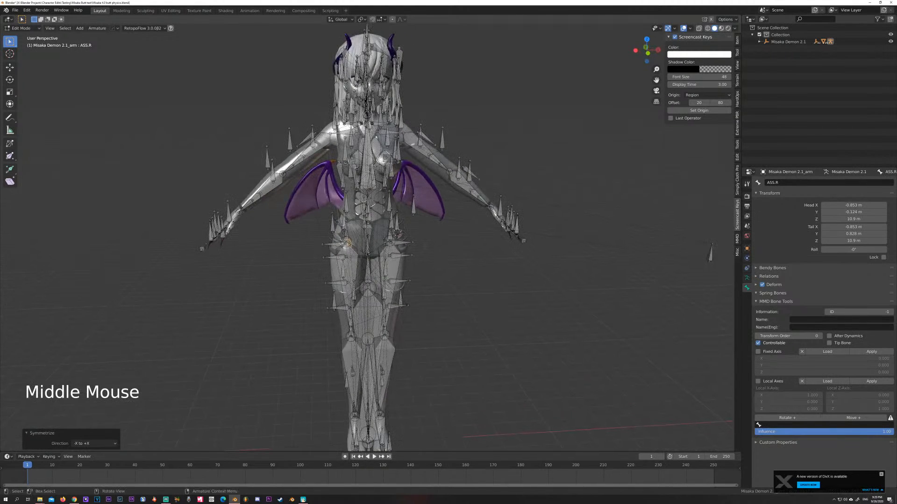
click(35, 31)
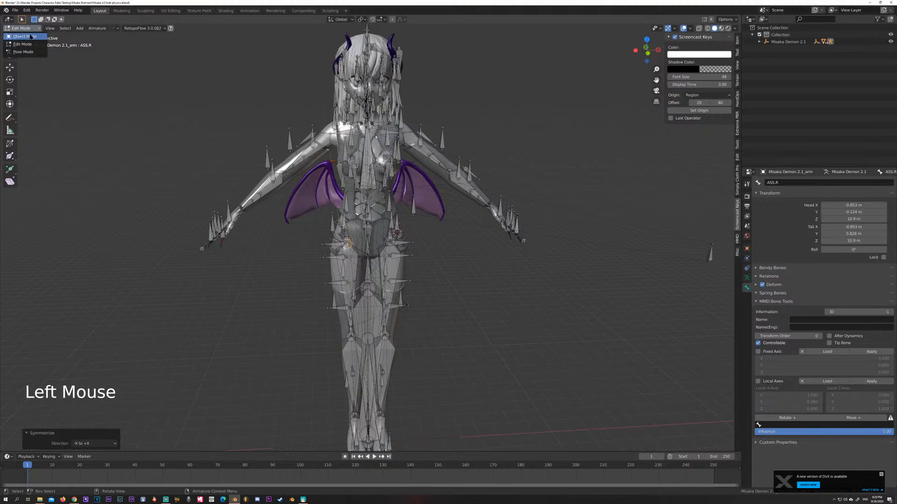
click(20, 28)
middle_drag(184, 155, 181, 153)
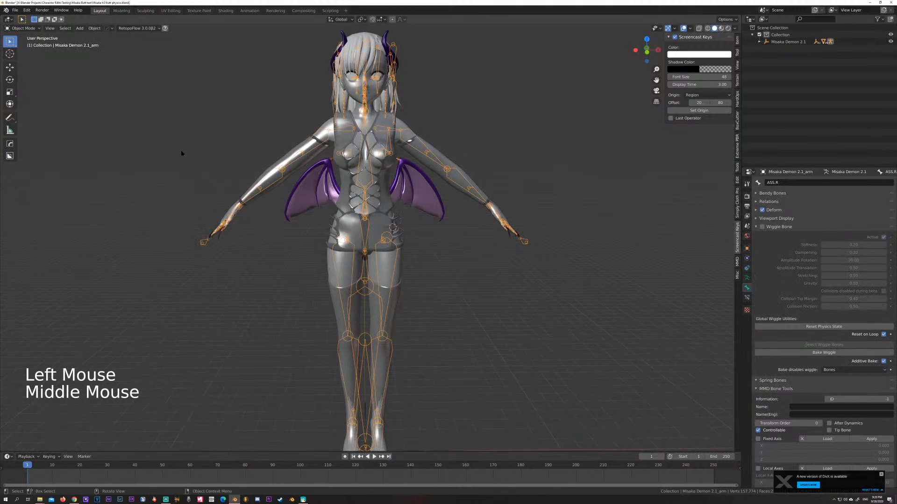
key(ctrl)
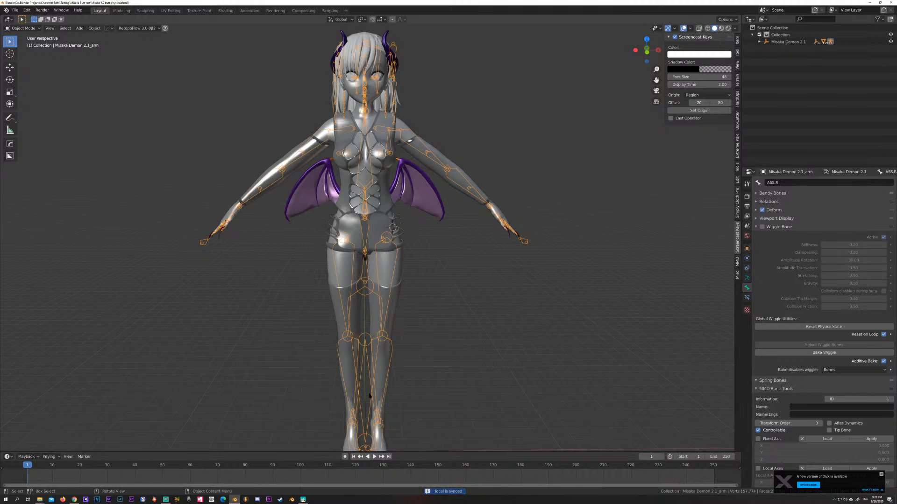
Step: Select everything in the scene and open the MMD model export dialog
middle_drag(410, 382, 456, 346)
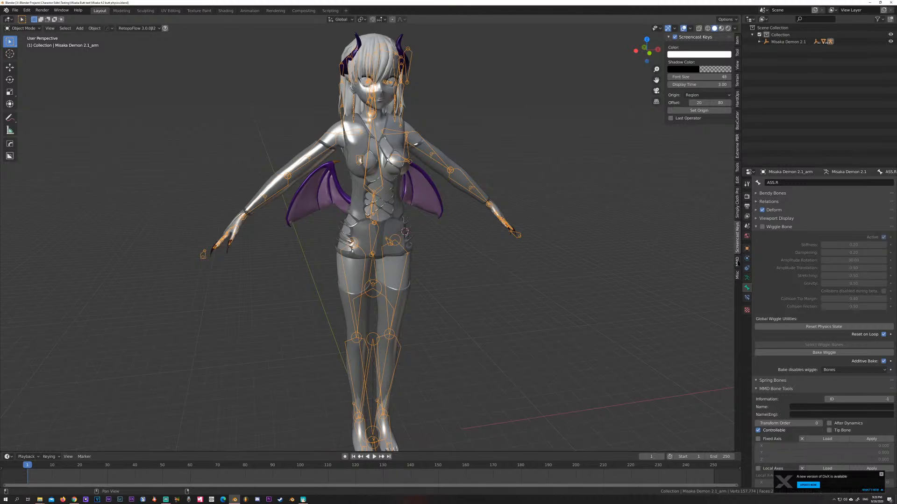
click(737, 262)
key(a)
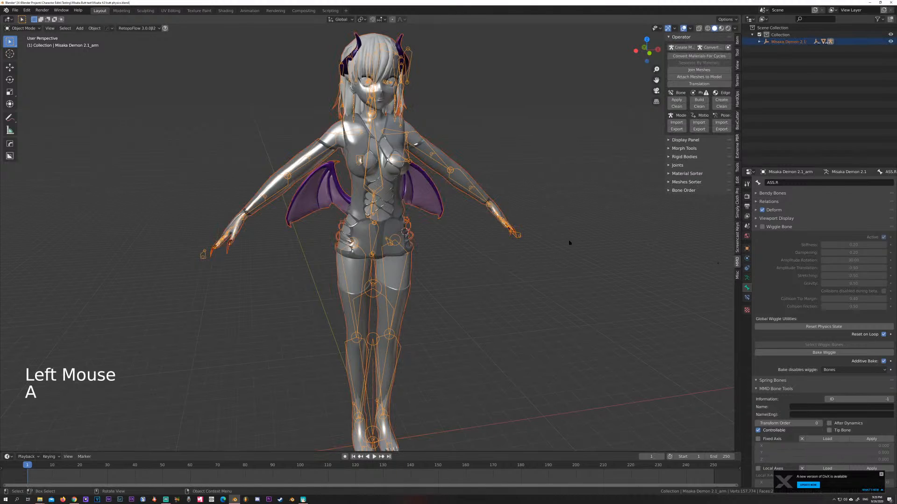
click(677, 129)
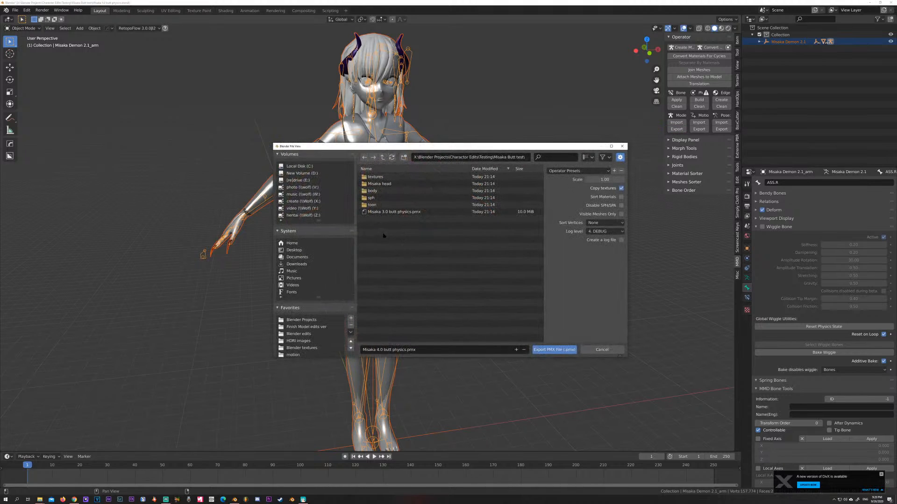
drag(378, 233, 360, 170)
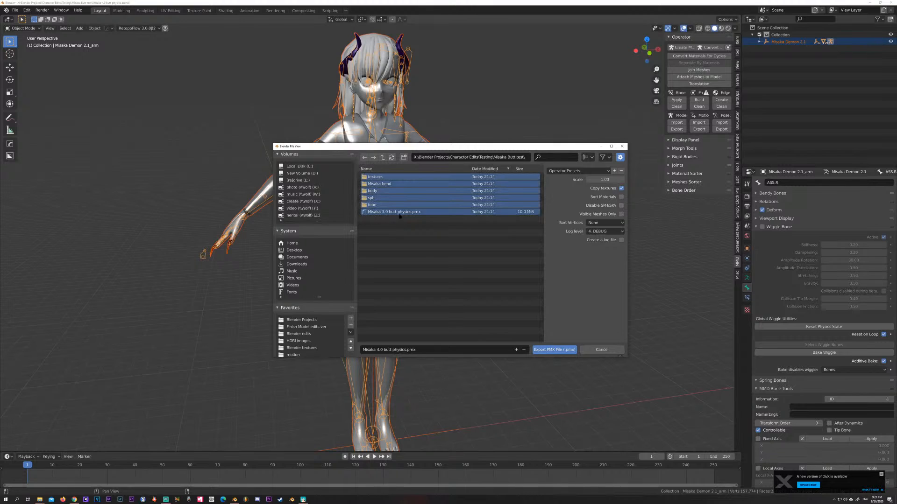
key(Return)
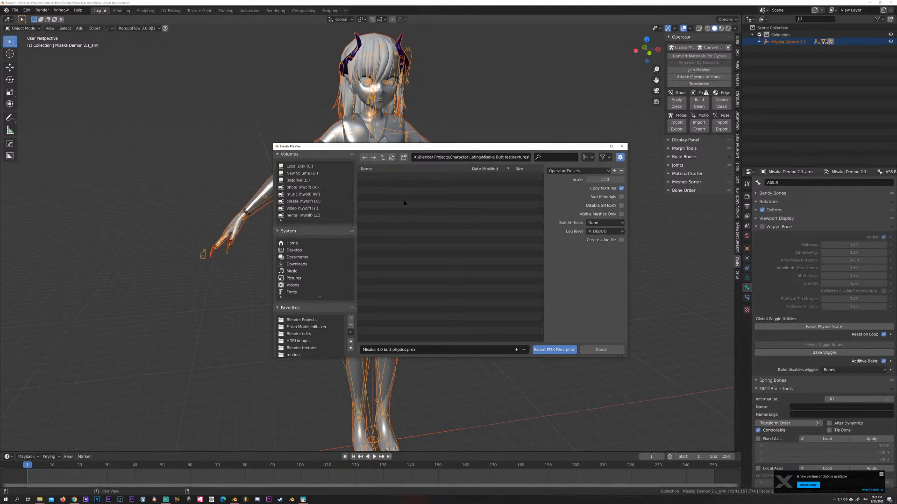
click(364, 157)
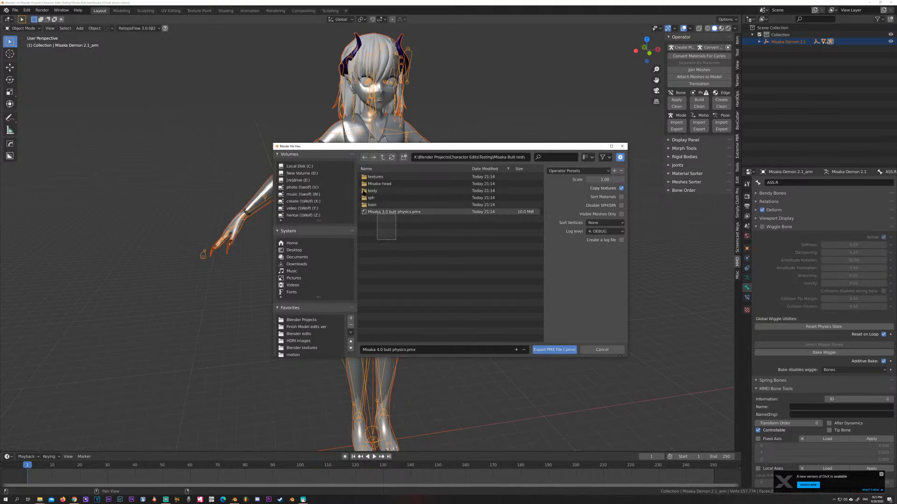
Step: Permanently delete the old export folders and PMX file from the target folder, and export the model as Misaka 4.0 butt physics.pmx
drag(363, 192, 361, 182)
drag(389, 242, 361, 170)
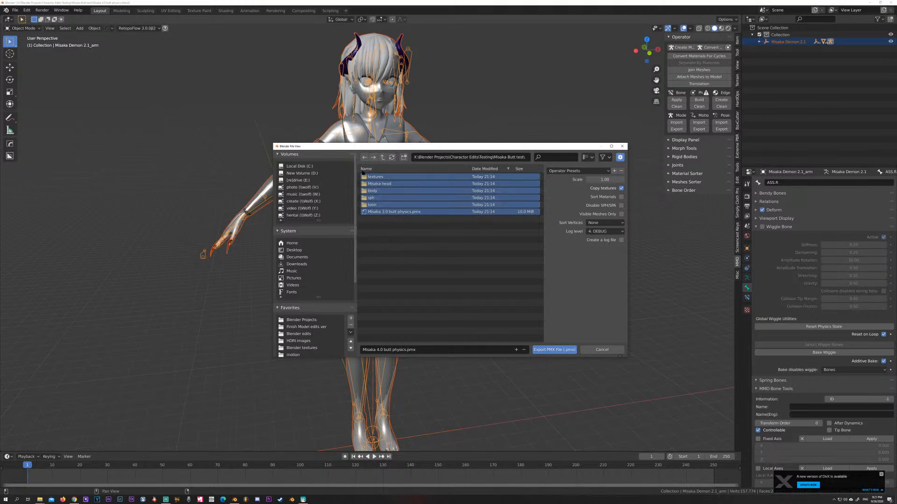
key(Delete)
click(394, 206)
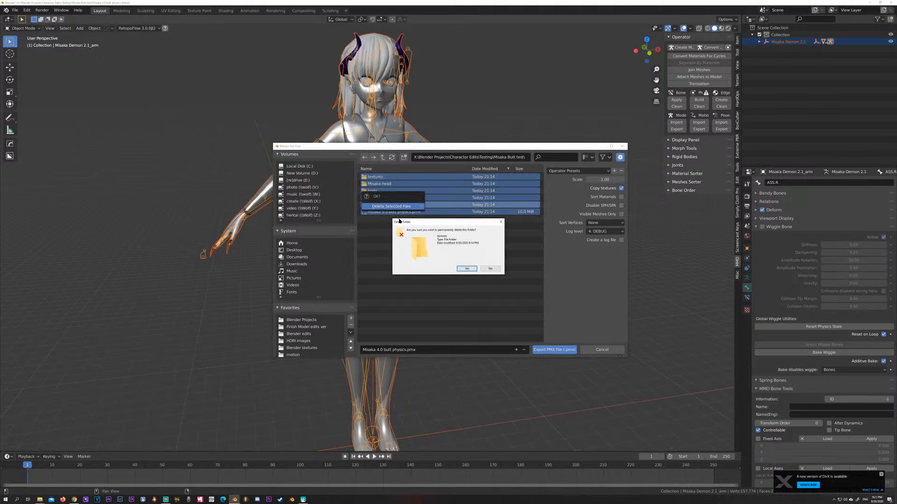
click(465, 268)
click(465, 268)
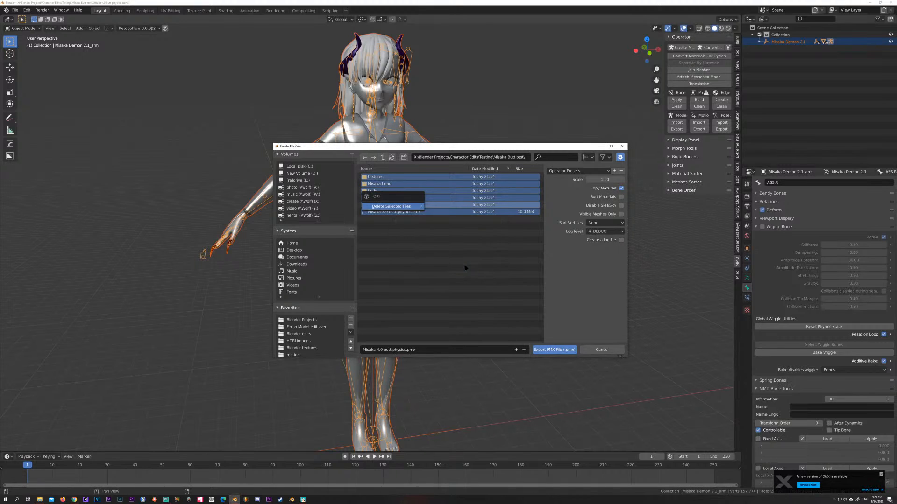
click(465, 268)
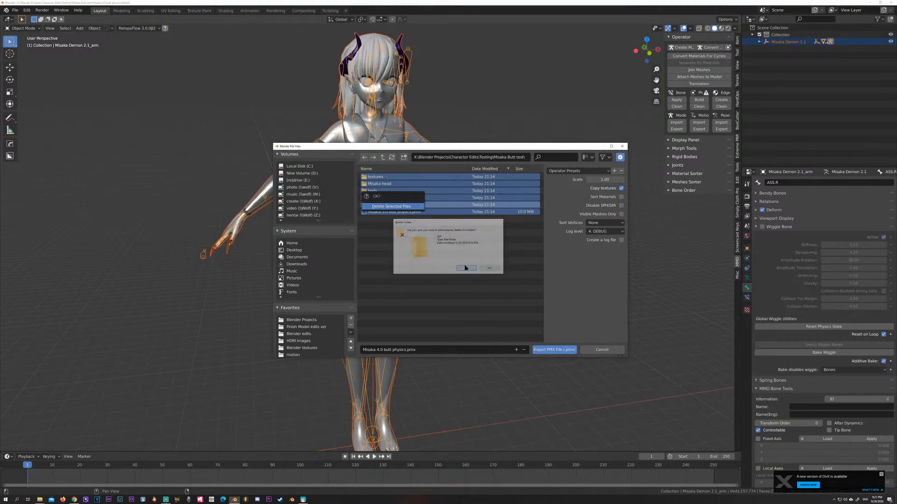
click(465, 268)
click(465, 268)
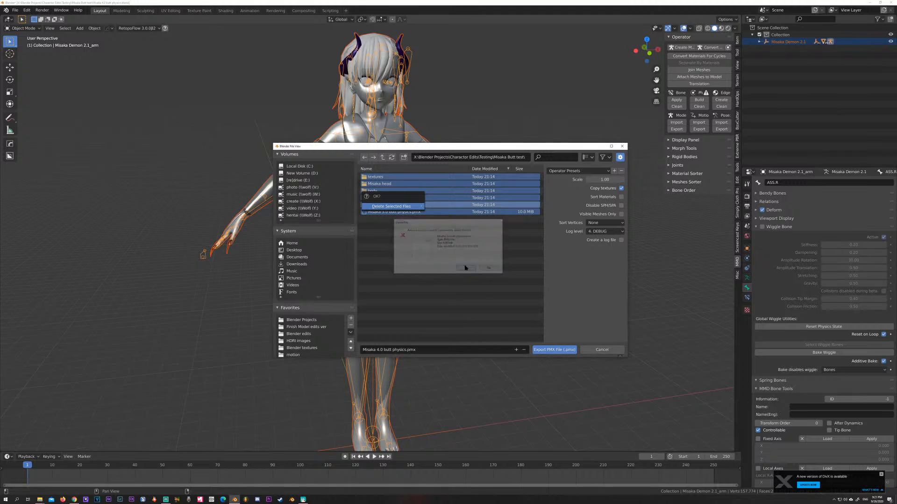
click(465, 268)
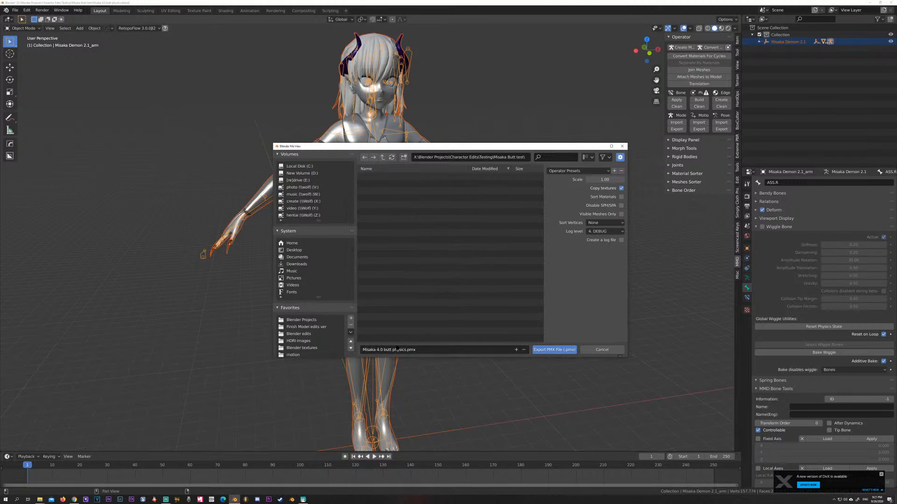
click(550, 350)
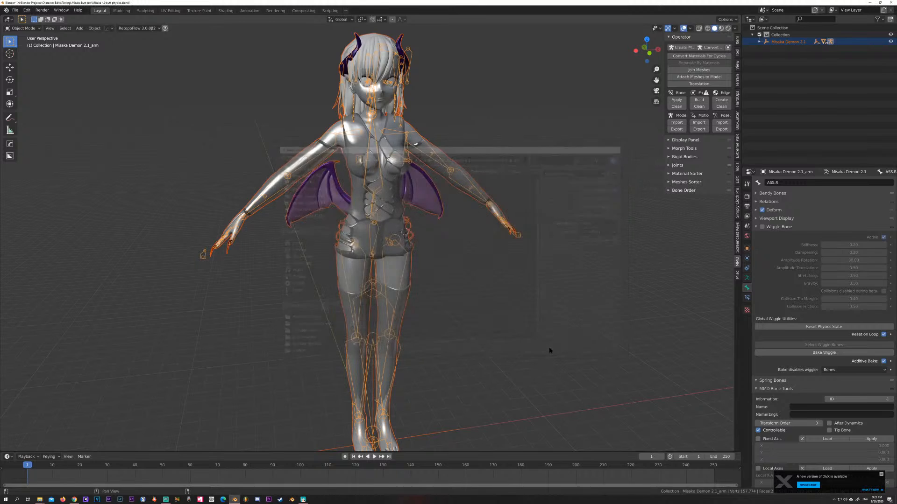
Step: Switch to MikuMikuDance and delete the previously loaded Misaka Demon model from the scene
click(303, 499)
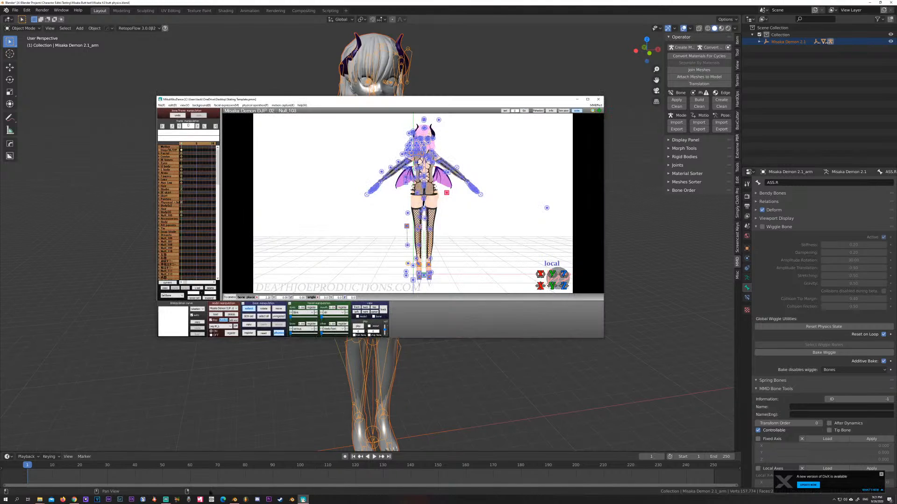
click(231, 315)
click(428, 270)
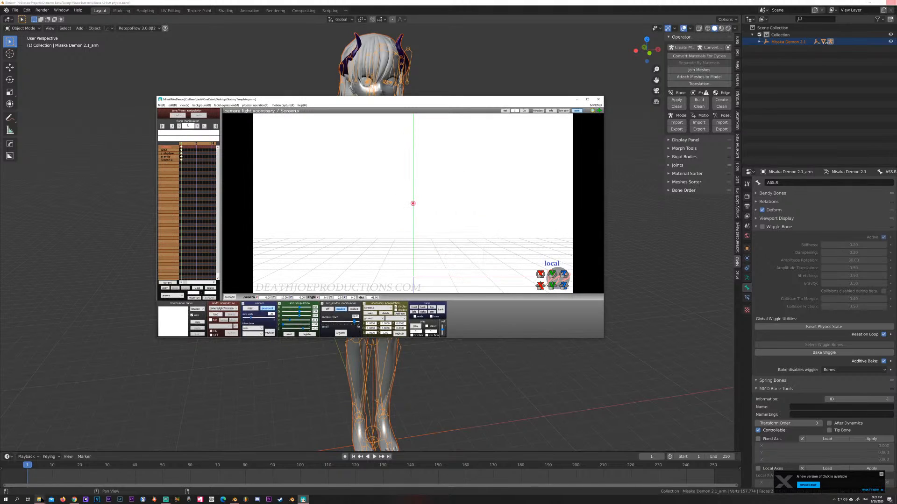
Step: Load the exported Misaka 4.0 butt physics.pmx from the Misaka Butt test folder into MikuMikuDance and accept its model information
mouse_move(40, 500)
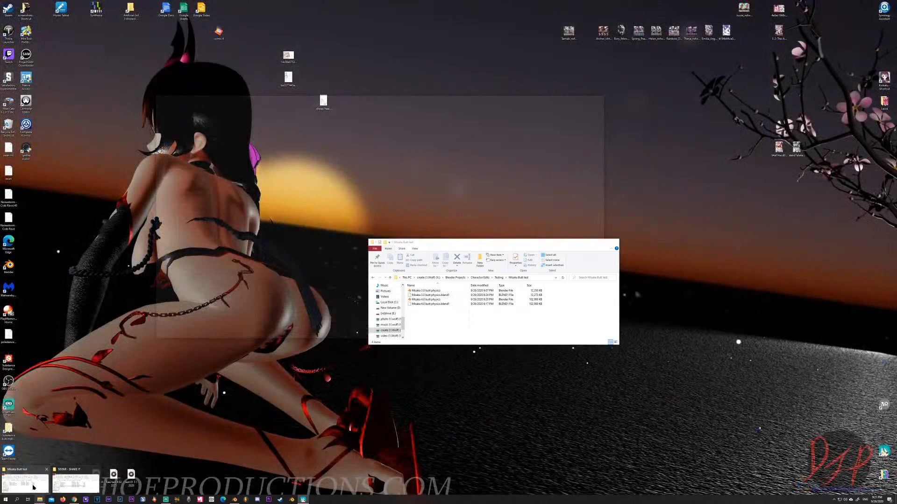
click(33, 487)
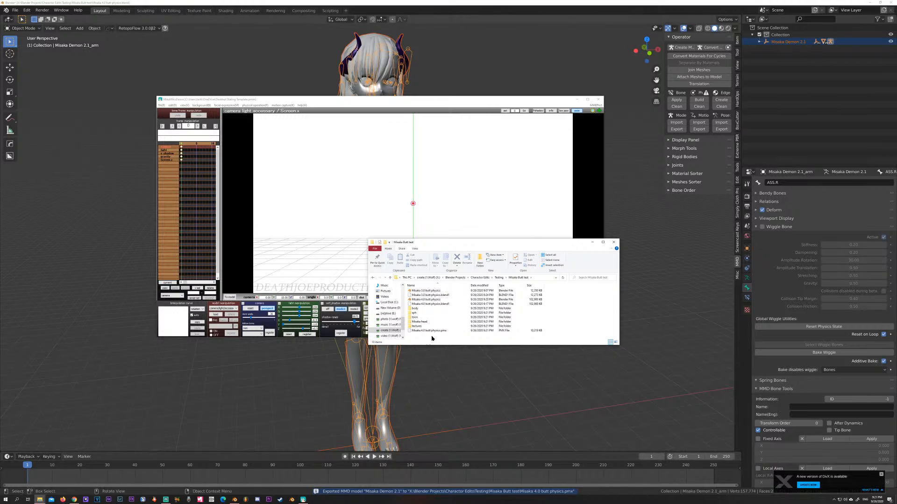
drag(419, 331, 334, 206)
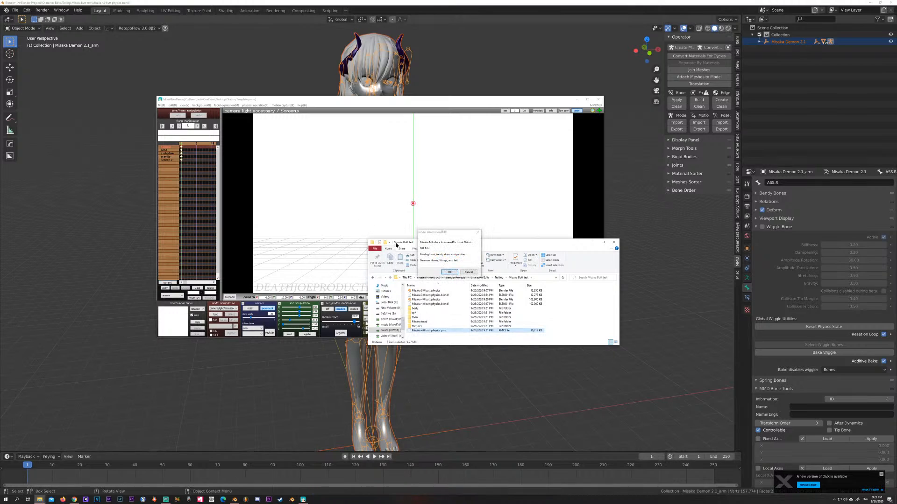
click(449, 272)
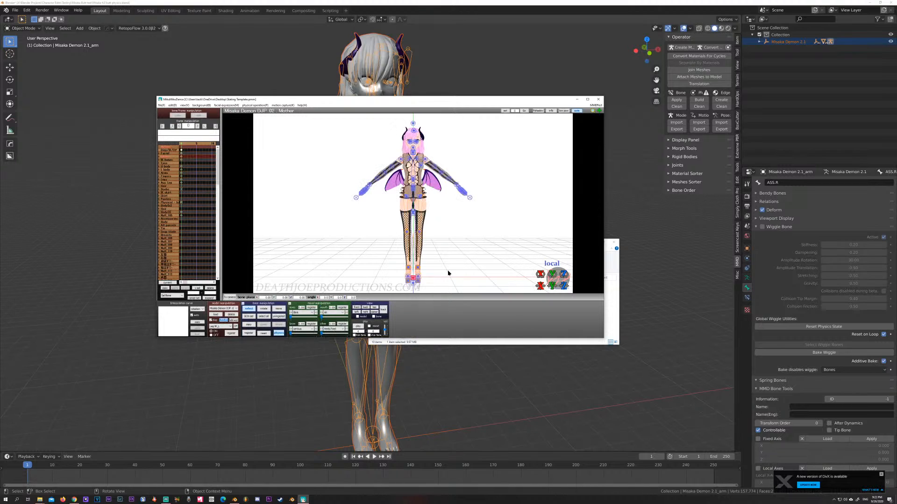
Step: Inspect the loaded model's hip bones in MikuMikuDance from the side and the back
drag(540, 286, 540, 307)
right_drag(430, 224, 455, 232)
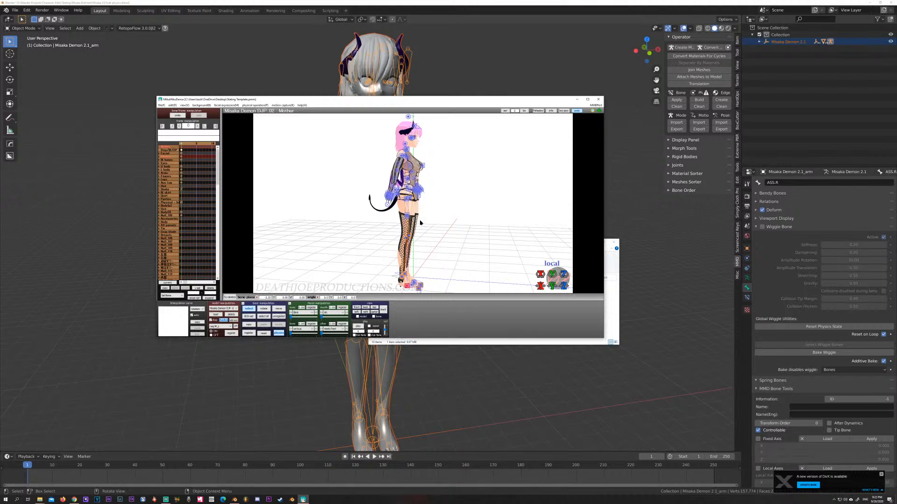
right_drag(427, 232, 464, 232)
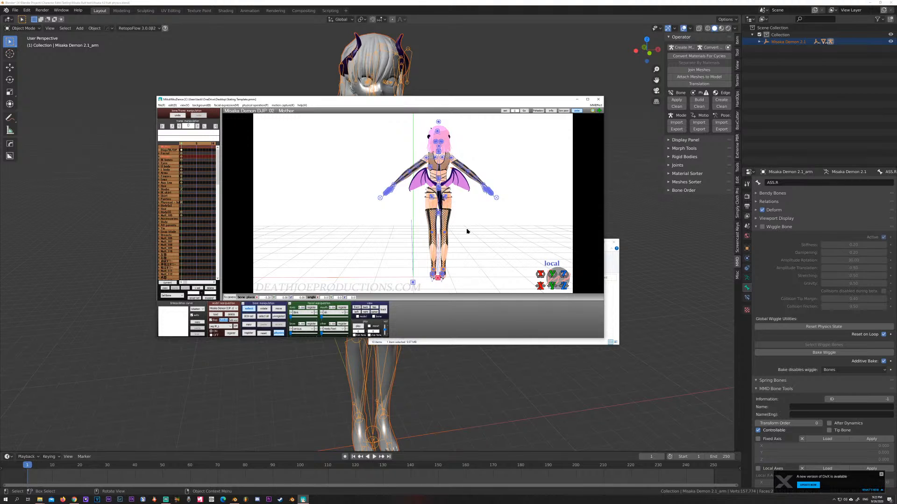
right_drag(467, 231, 483, 232)
drag(539, 285, 540, 276)
Step: Switch to Blender, select the armature and then the body mesh as the active object, and enter Weight Paint mode
click(456, 386)
middle_drag(478, 317, 546, 282)
scroll(460, 281, up, 2)
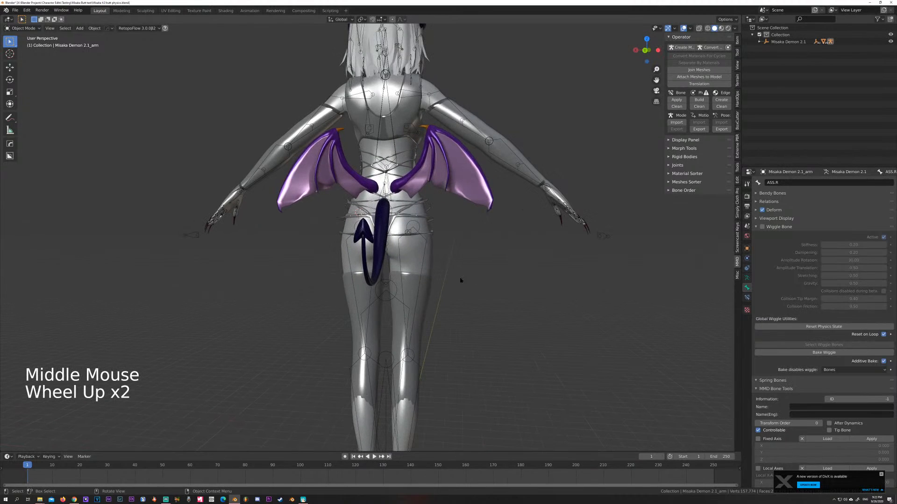
middle_drag(388, 237, 346, 231)
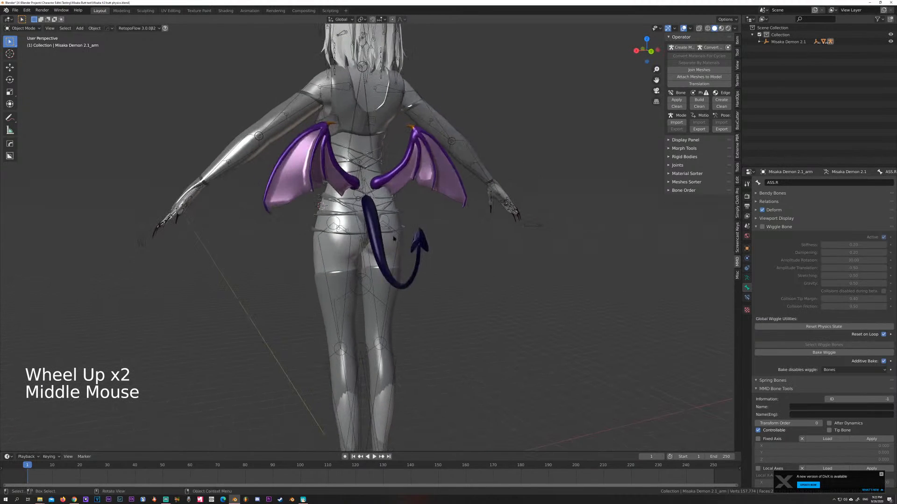
click(344, 230)
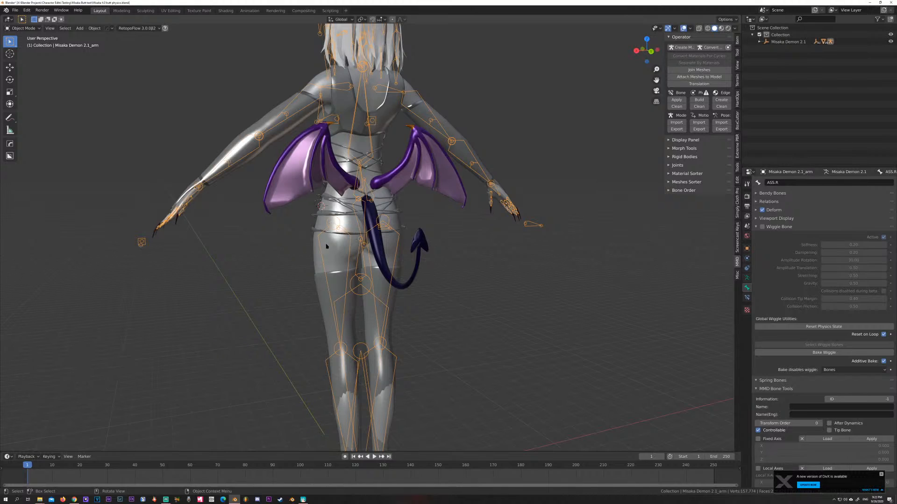
click(347, 227)
click(344, 230)
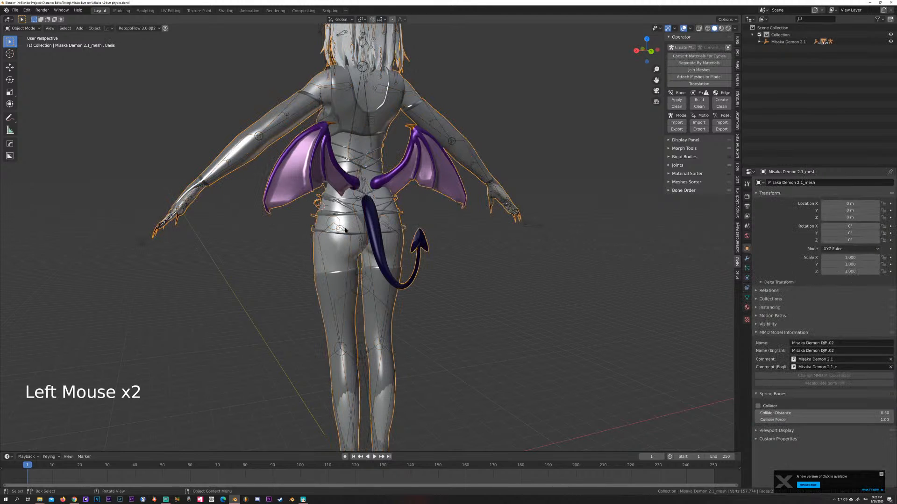
middle_drag(344, 234, 345, 238)
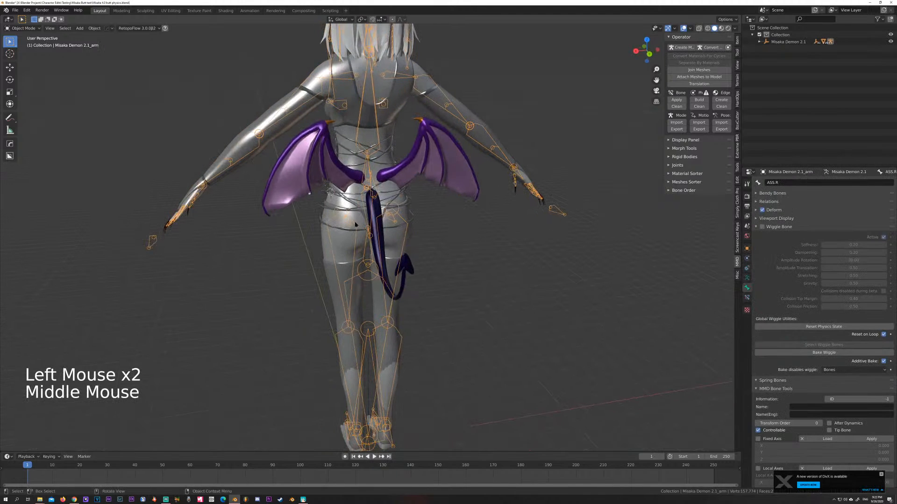
shift+click(356, 221)
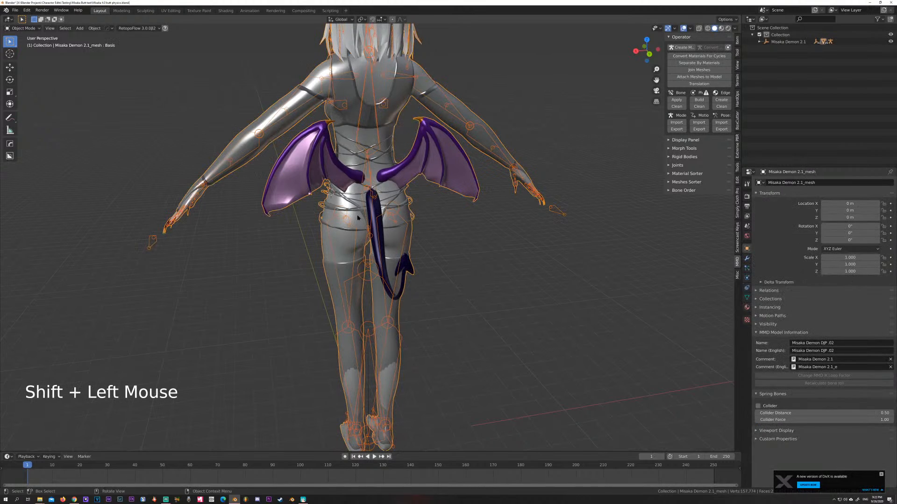
click(24, 28)
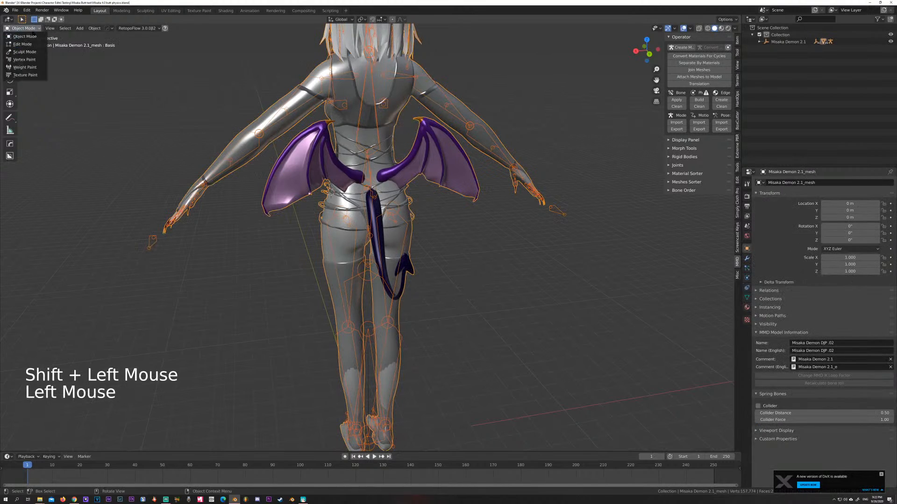
click(32, 67)
Step: Select the ASS.L bone at the hips to display its weights on the mesh
middle_drag(284, 207, 329, 215)
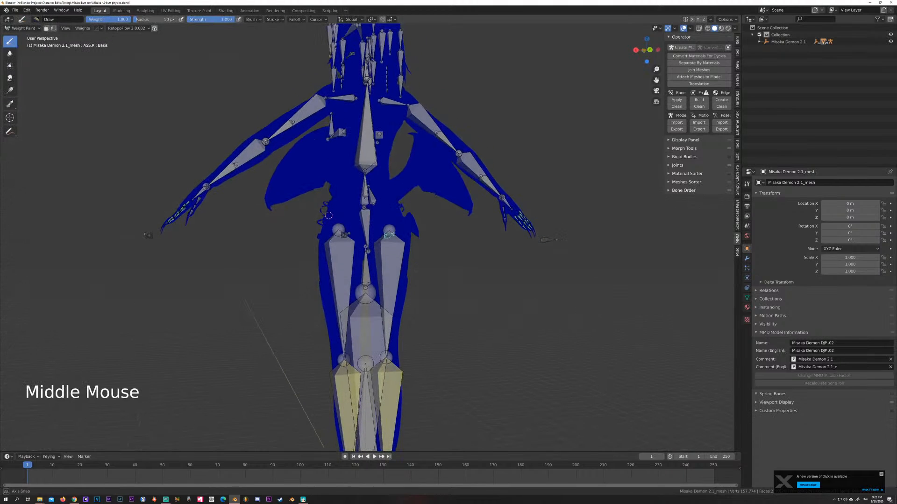
key(ctrl)
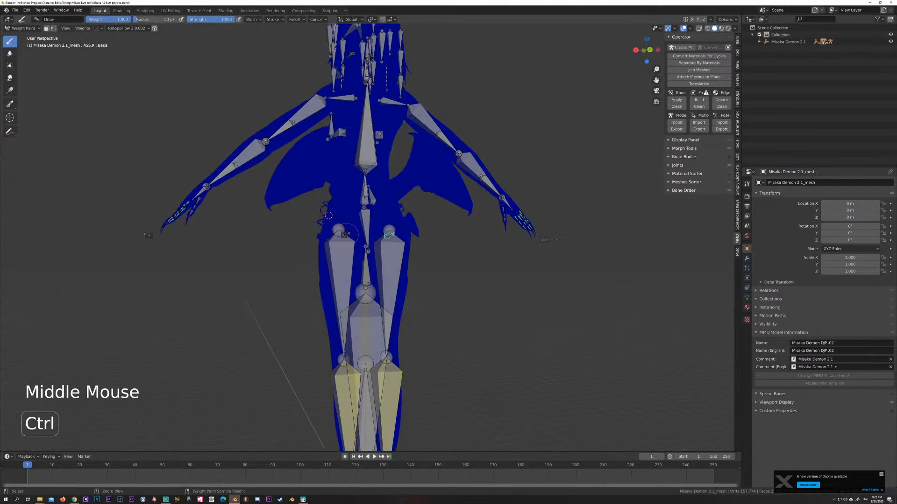
ctrl+click(346, 234)
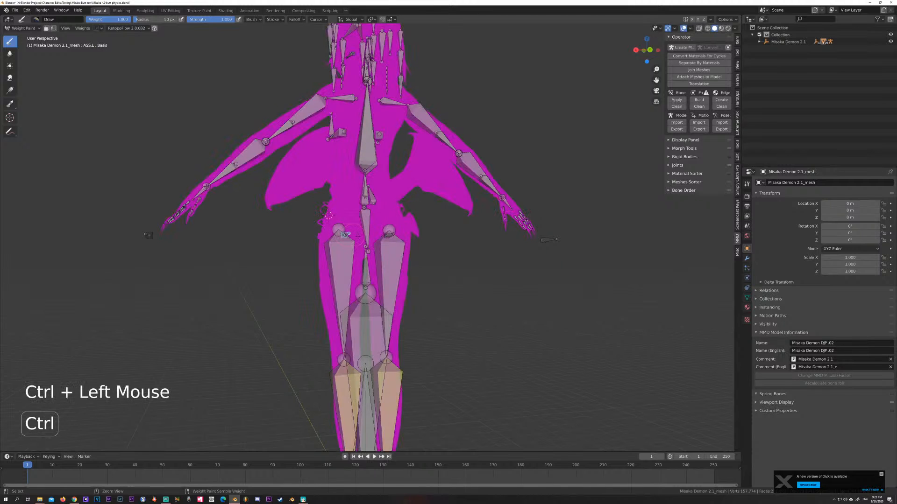
Step: Examine the ASS.L bone and its weights around the hips from the back and the side
mouse_move(358, 236)
middle_down()
mouse_move(378, 232)
mouse_move(367, 236)
middle_up()
scroll(367, 235, up, 1)
mouse_move(302, 188)
middle_down()
mouse_move(345, 190)
mouse_move(288, 189)
mouse_move(270, 200)
mouse_move(284, 177)
mouse_move(298, 181)
middle_up()
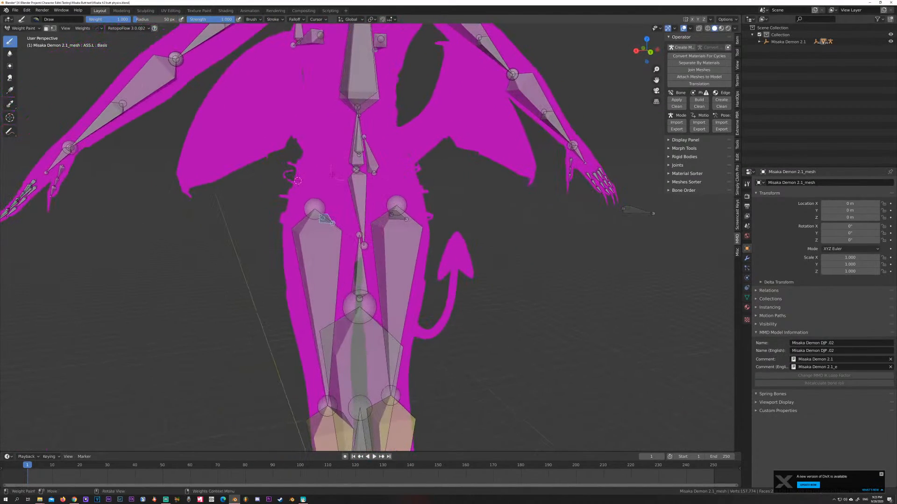
middle_drag(357, 227, 361, 227)
scroll(317, 197, down, 6)
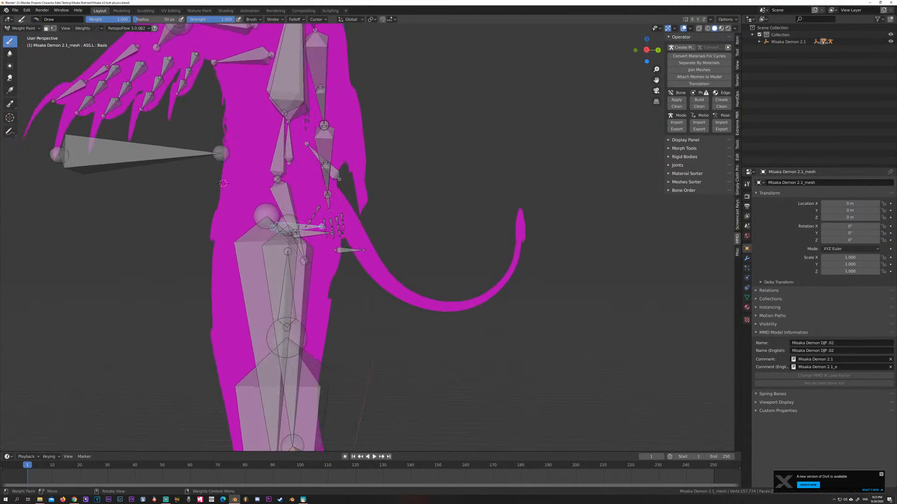
mouse_move(317, 197)
middle_down()
mouse_move(375, 183)
mouse_move(303, 214)
mouse_move(317, 204)
mouse_move(263, 178)
mouse_move(280, 196)
mouse_move(261, 205)
mouse_move(316, 230)
mouse_move(346, 208)
mouse_move(370, 221)
mouse_move(330, 223)
middle_up()
scroll(369, 184, down, 1)
scroll(297, 214, up, 5)
scroll(304, 197, down, 2)
scroll(304, 196, up, 5)
scroll(345, 207, down, 1)
scroll(330, 222, down, 5)
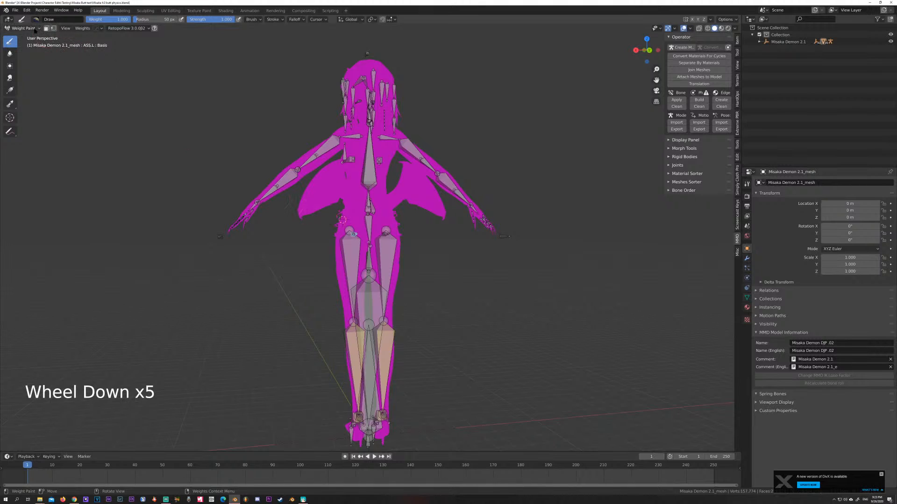
Step: Return to Object Mode and select only the body mesh
click(23, 28)
click(22, 36)
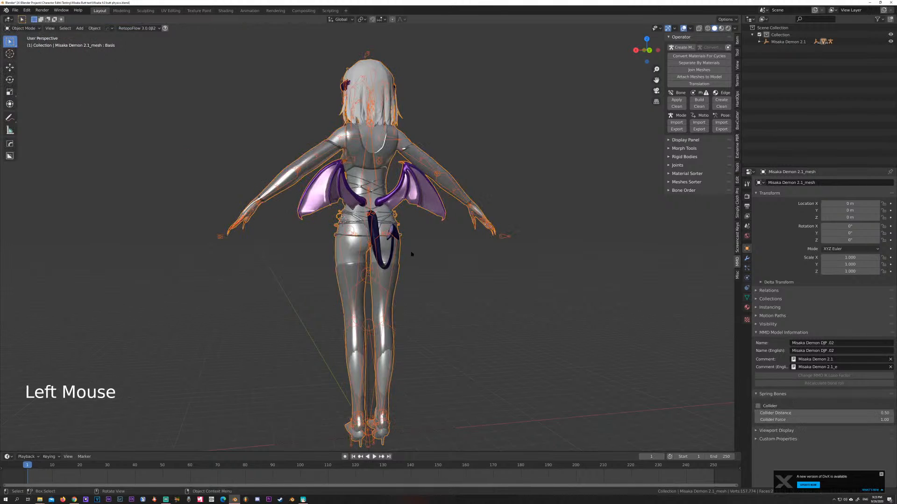
middle_drag(411, 254, 341, 224)
scroll(341, 224, up, 5)
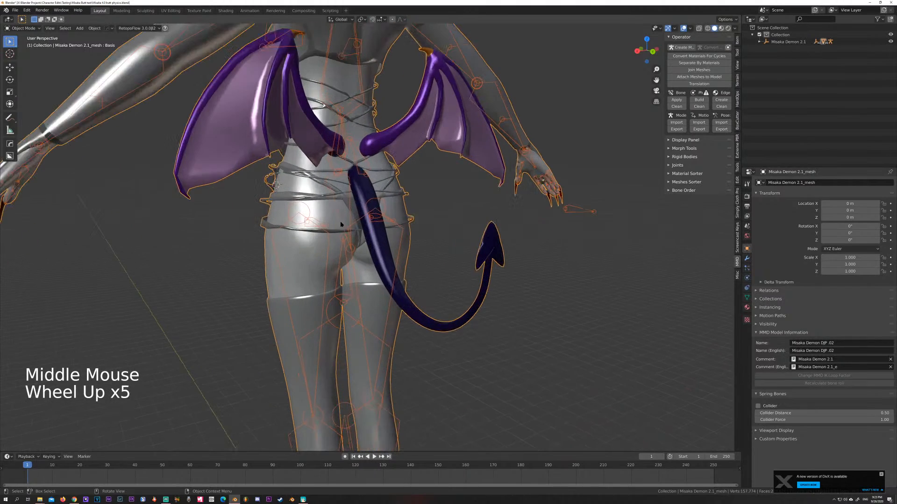
middle_drag(341, 225, 380, 231)
scroll(373, 231, down, 3)
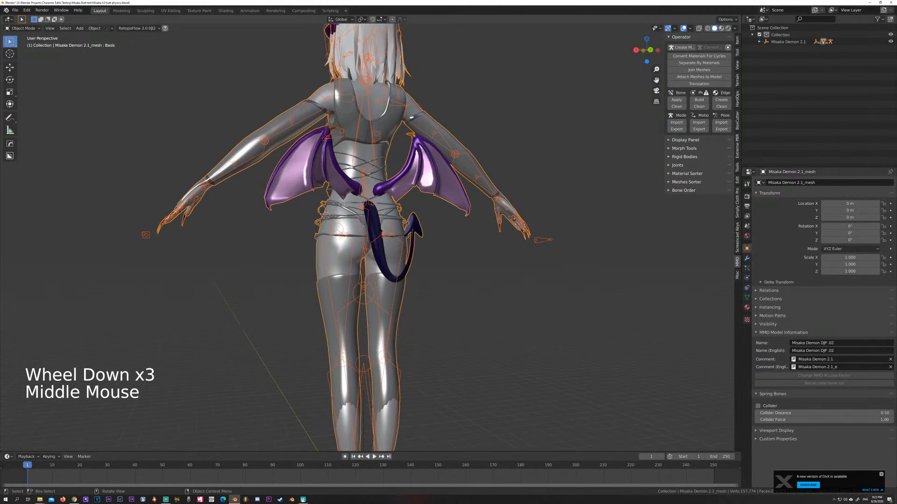
click(381, 231)
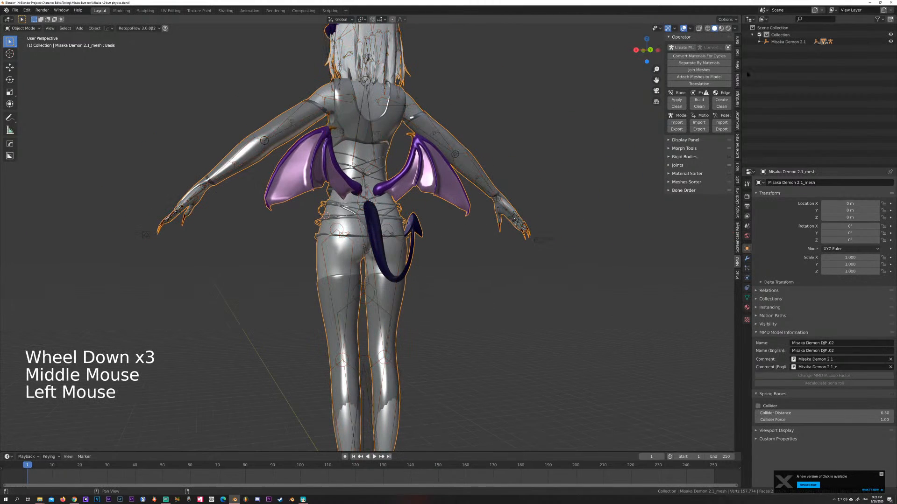
Step: Expand the Misaka Demon 2.1 hierarchy and separate the selected model mesh into individual objects by materials
click(760, 41)
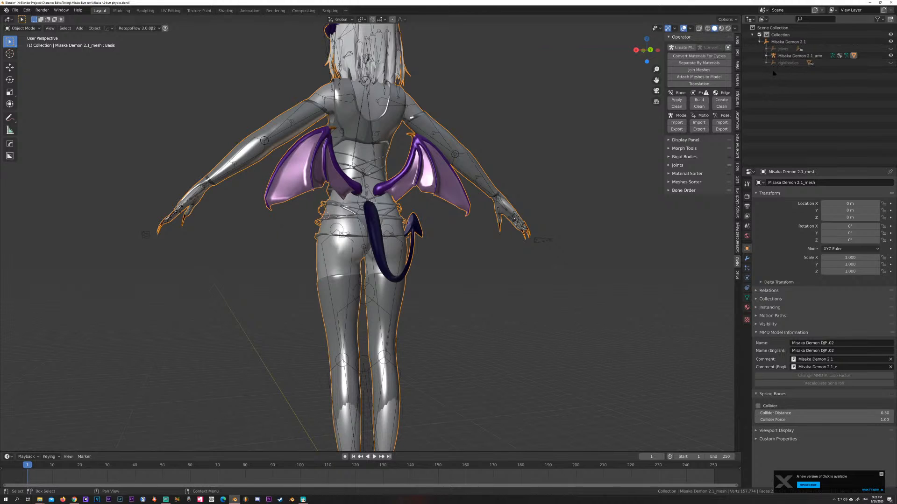
scroll(420, 219, down, 2)
middle_drag(402, 217, 424, 214)
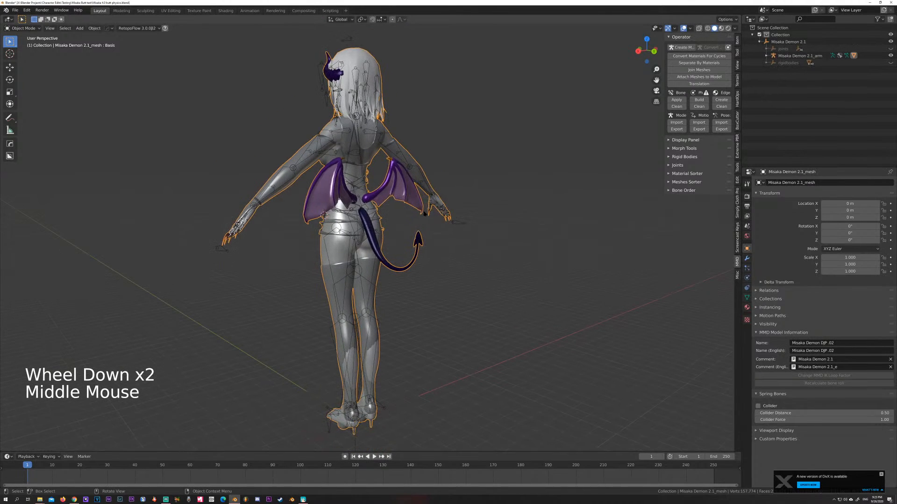
click(342, 240)
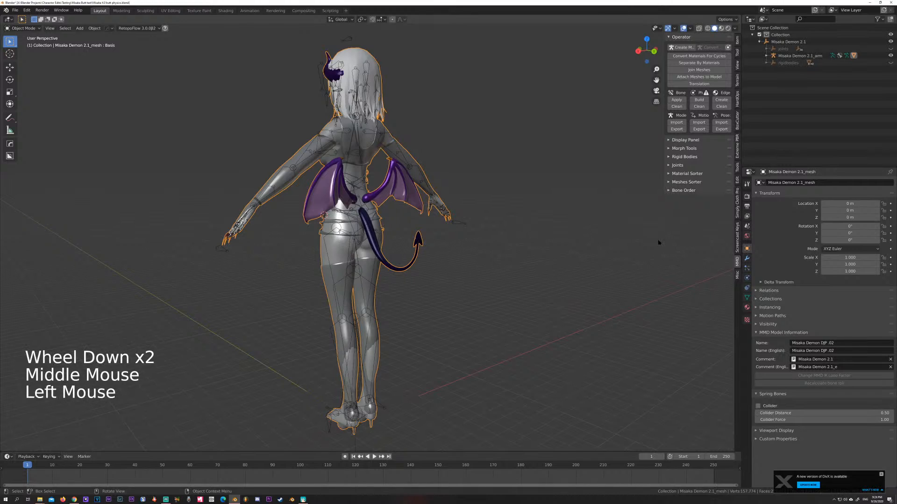
click(698, 63)
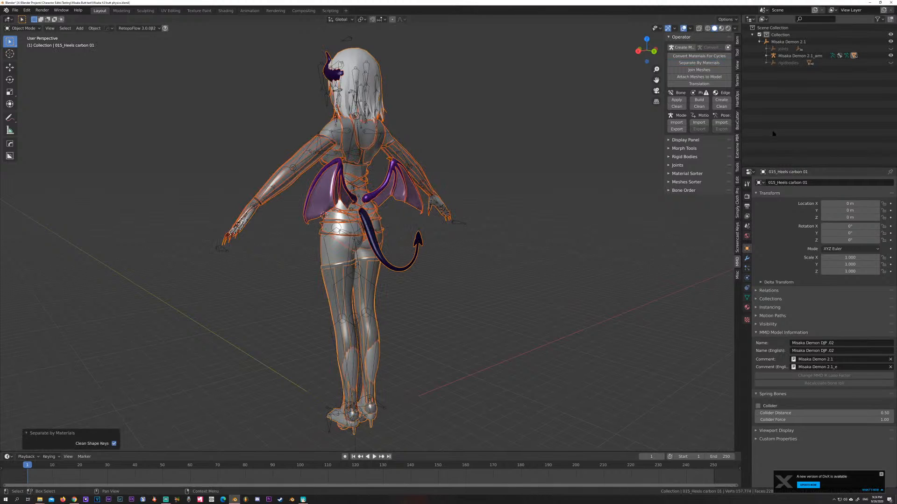
Step: Examine which separated objects form the buttocks and upper legs by selecting the body pieces there in turn
mouse_move(464, 214)
middle_down()
mouse_move(453, 208)
mouse_move(519, 208)
mouse_move(457, 222)
middle_up()
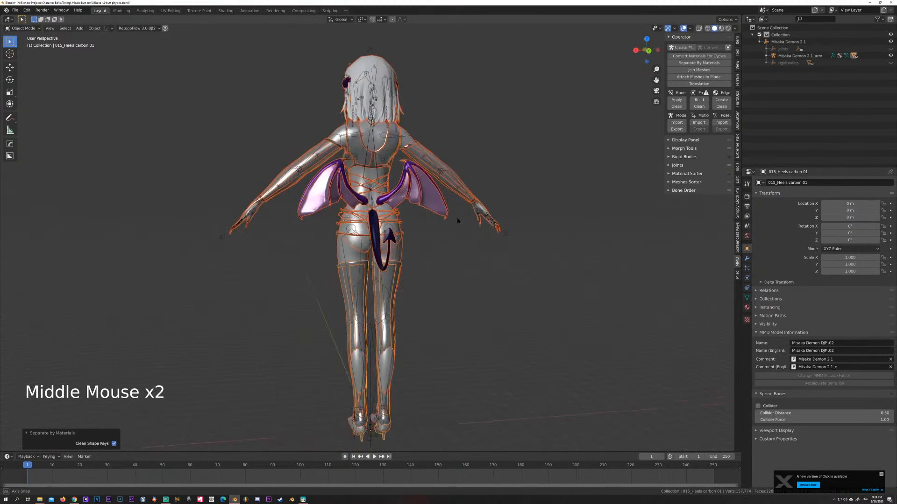
scroll(347, 252, up, 4)
click(327, 254)
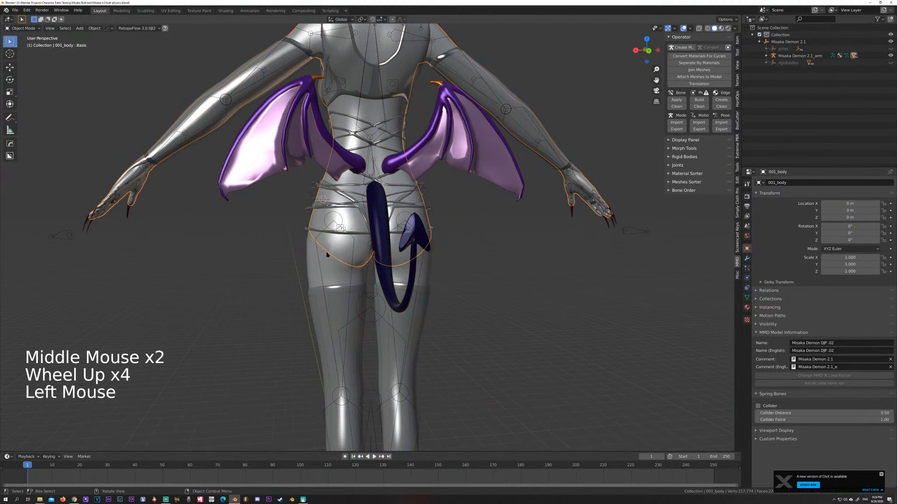
click(334, 251)
click(351, 243)
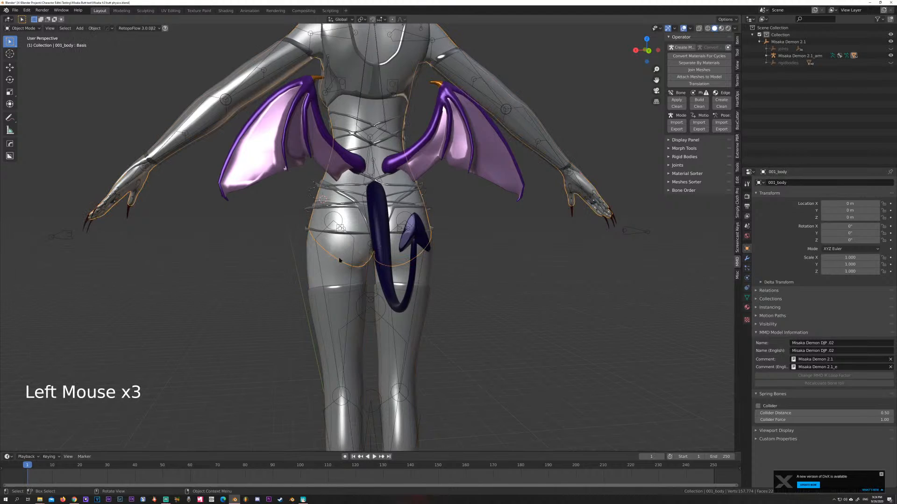
click(336, 264)
click(339, 256)
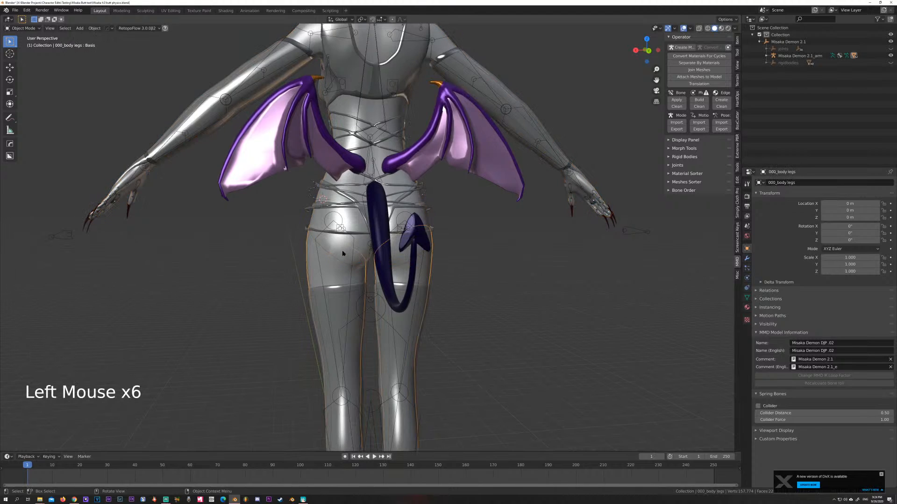
click(335, 262)
click(336, 262)
click(332, 262)
click(338, 254)
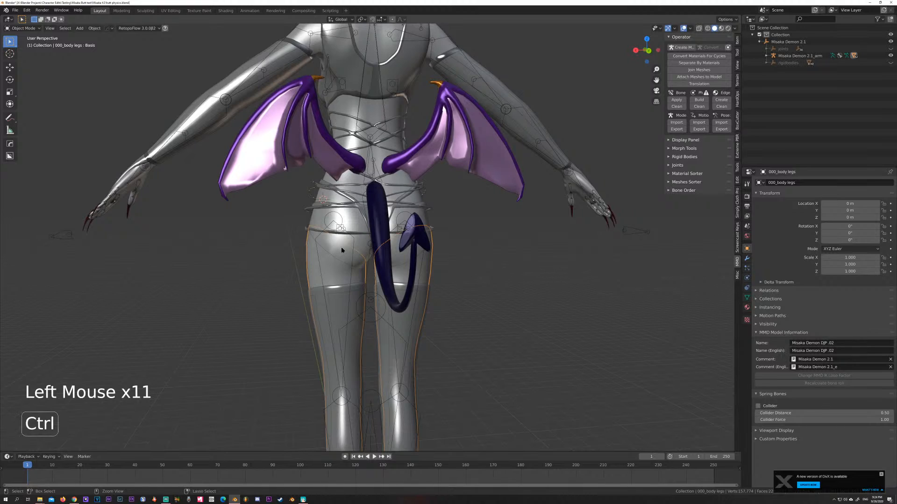
Step: Select 000_body legs and 001_body, with 001_body active, and join them into one mesh
shift+click(333, 264)
shift+click(333, 264)
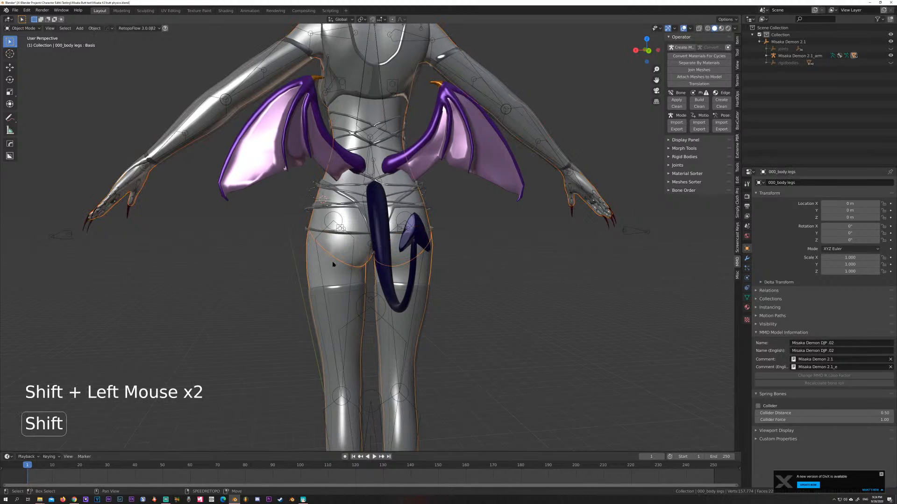
click(334, 260)
shift+click(340, 253)
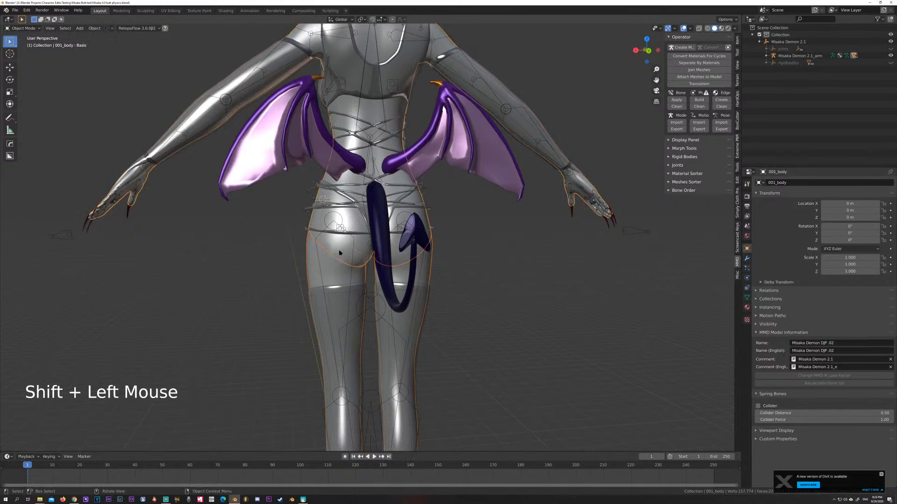
key(ctrl+j)
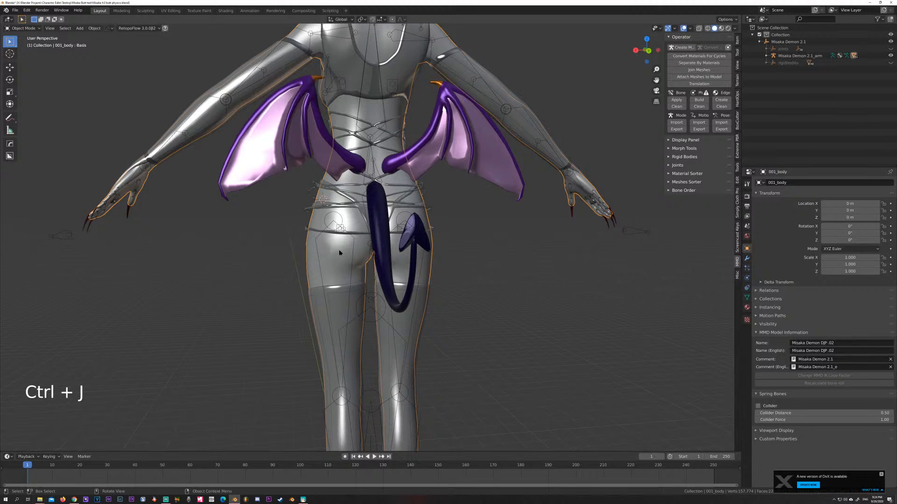
Step: Merge all vertices of the joined body mesh by distance at 0.0001 m and return to Object Mode
key(Tab)
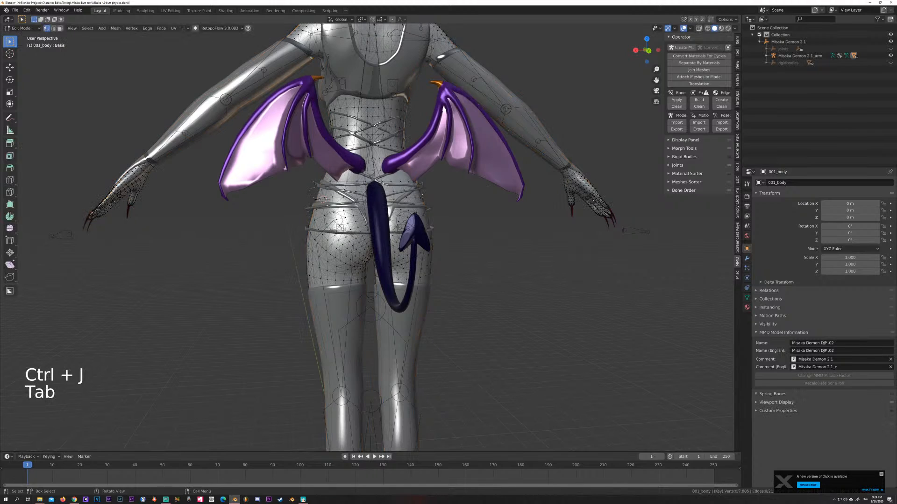
key(a)
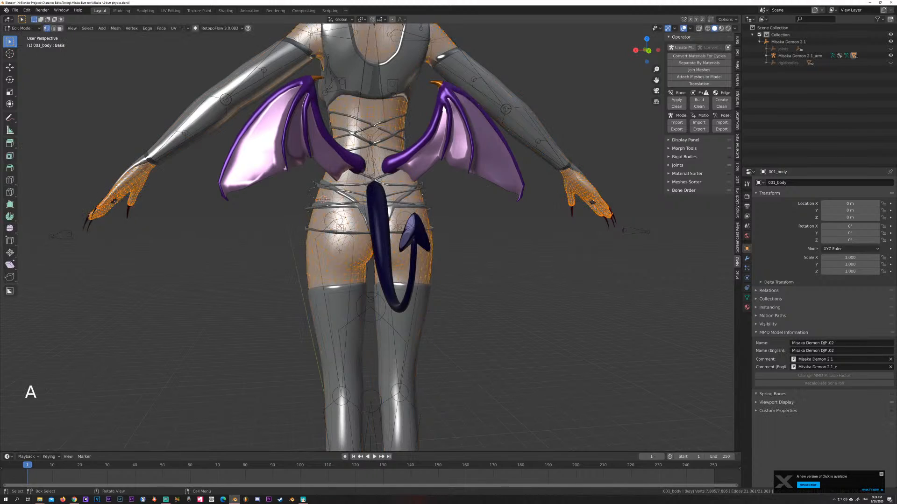
key(m)
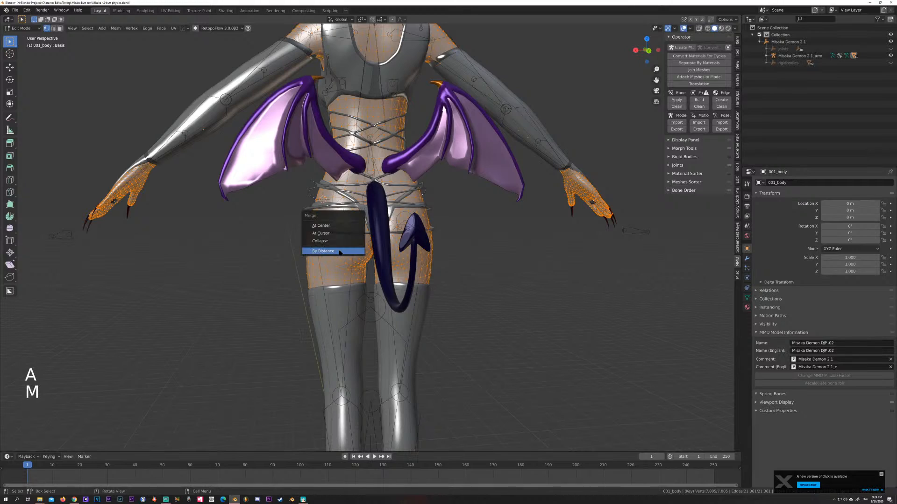
click(340, 251)
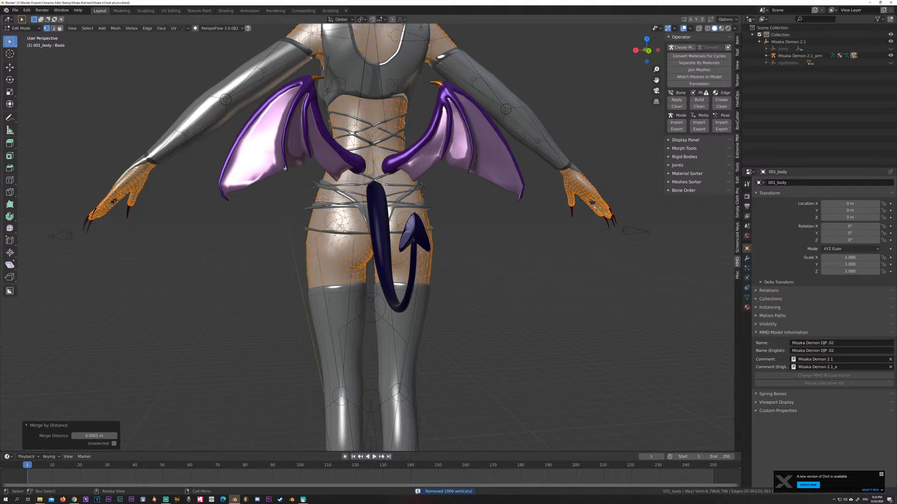
key(Tab)
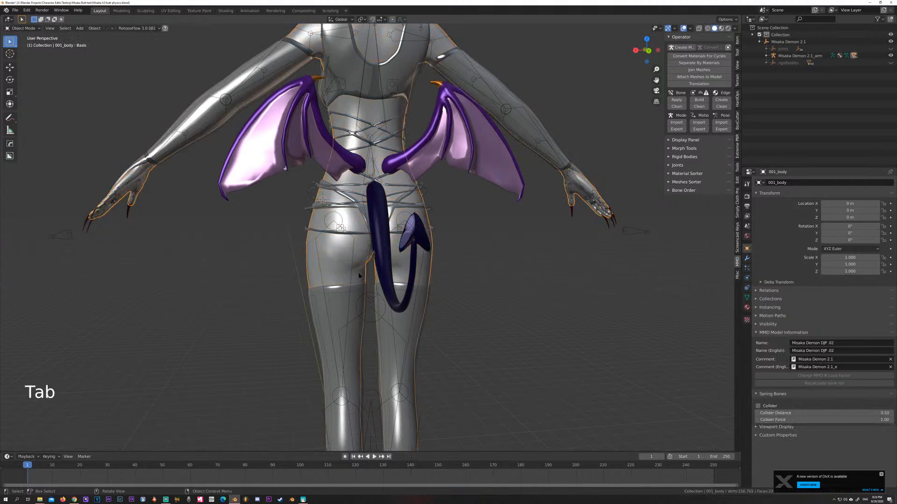
Step: Hide the tail and the wing meshes, including 00W_Tail and 011_Wing bone
click(382, 208)
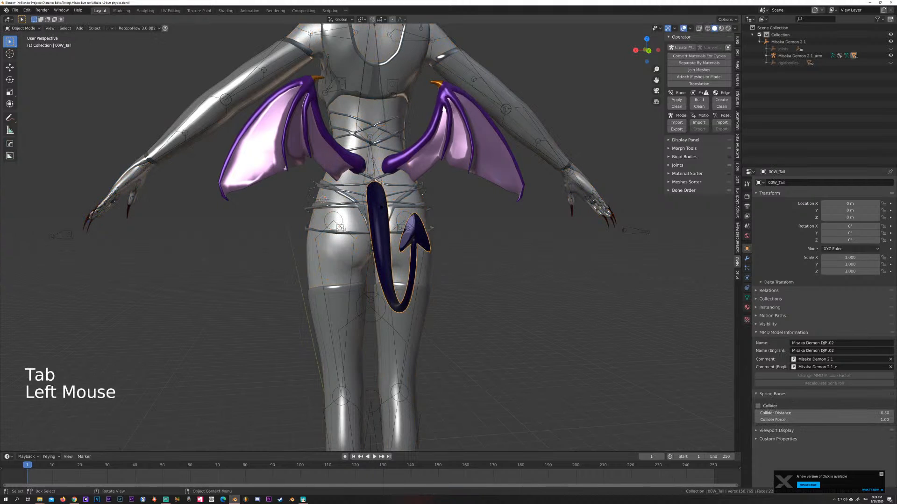
key(h)
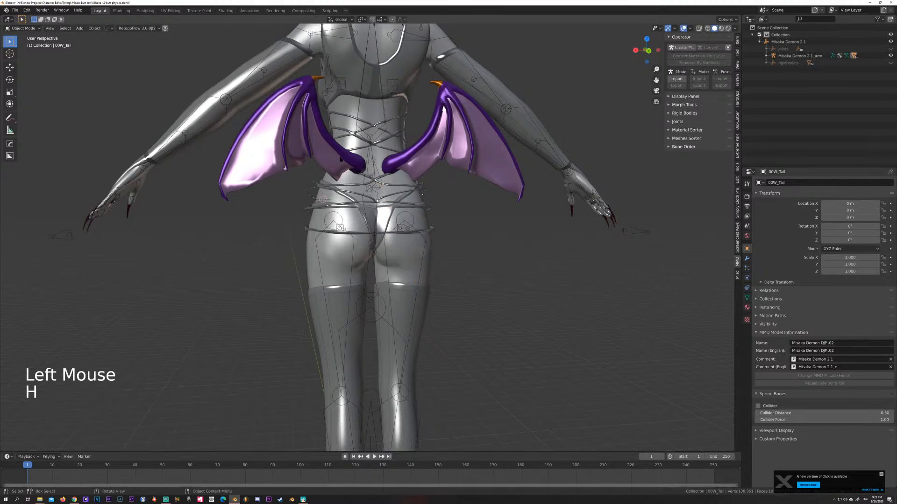
click(342, 160)
key(h)
click(346, 183)
key(h)
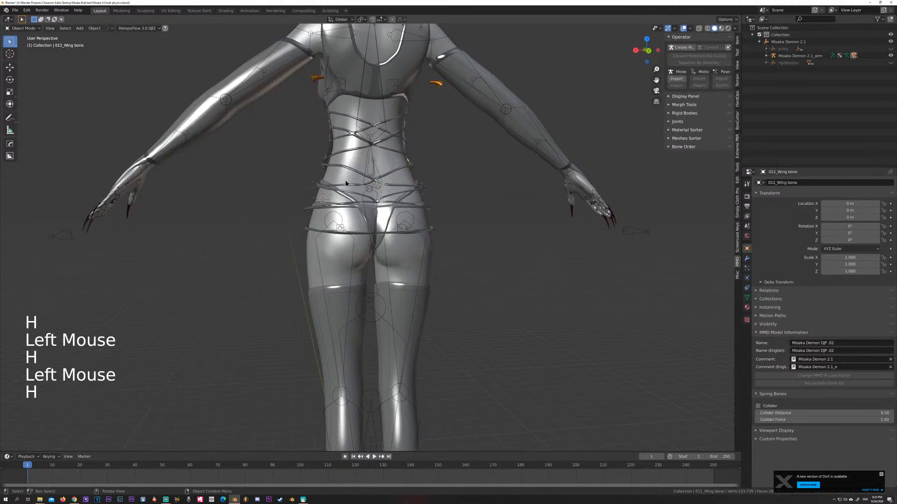
Step: Hide the straps around the waist and hips together with the 00V_pantie mesh
click(360, 208)
key(h)
click(355, 205)
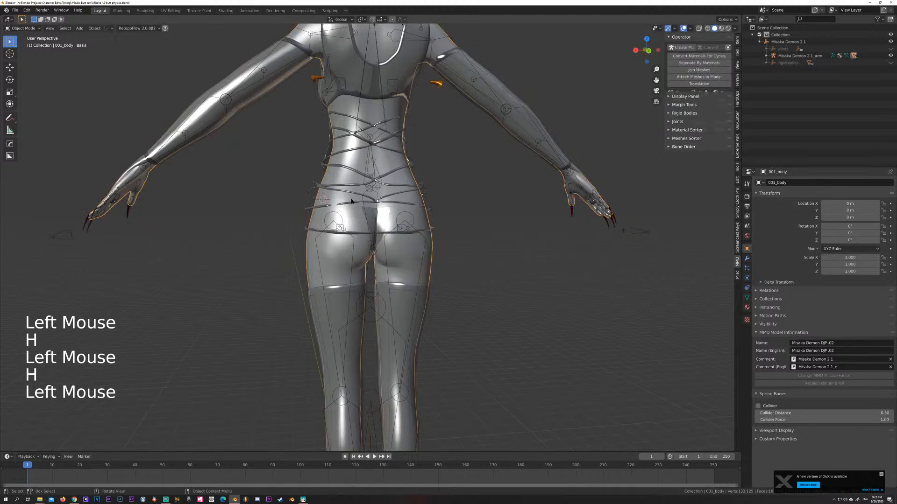
click(351, 202)
click(351, 202)
key(h)
click(366, 214)
key(h)
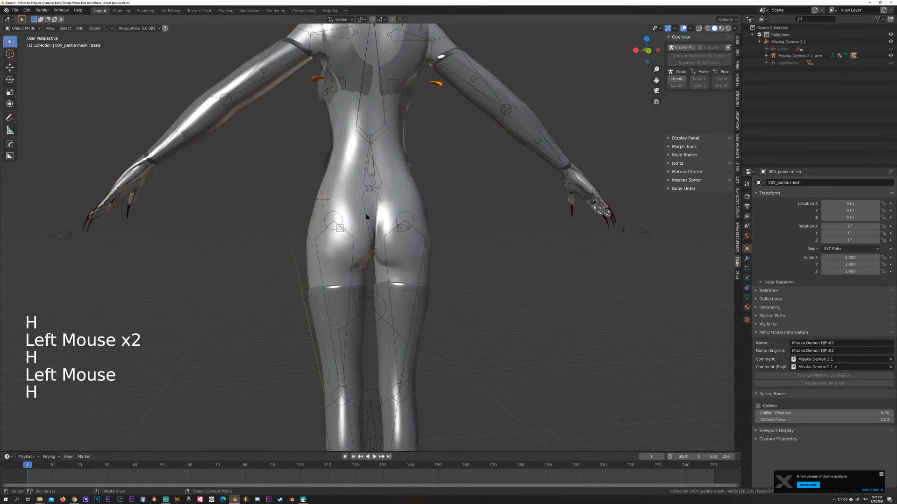
Step: Hide the leg coverings, 015_Heels carbon 01 and 014_Heels mesh 01, to expose the bare legs
middle_click(353, 228)
middle_drag(354, 228, 344, 270)
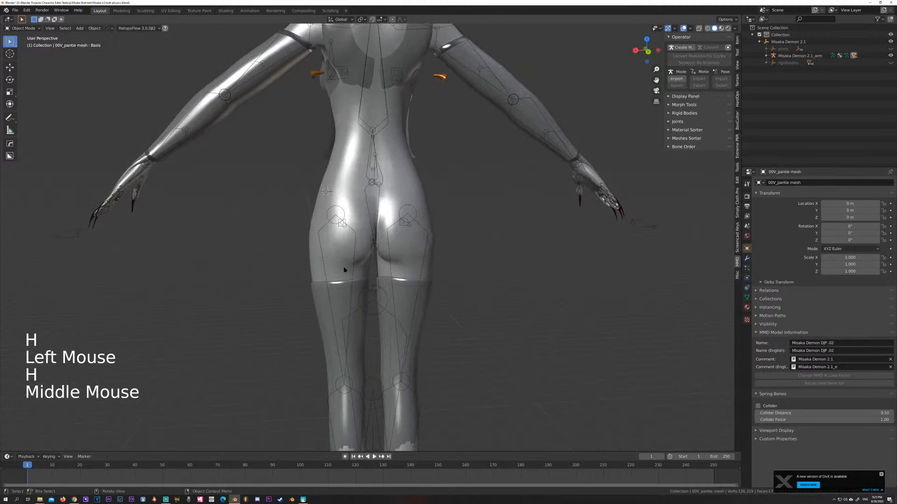
click(346, 288)
key(h)
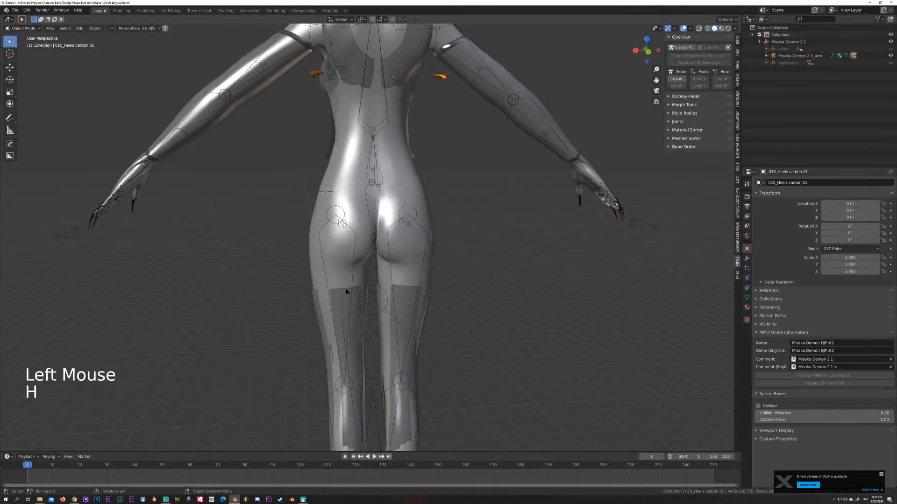
click(346, 290)
key(h)
middle_drag(346, 290, 368, 254)
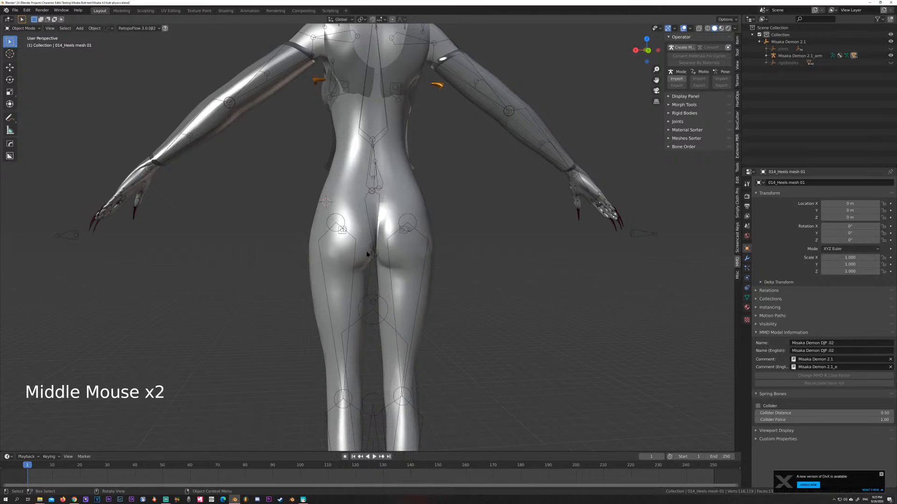
Step: Select the armature, add 001_body as the active object, and enter Weight Paint mode
key(Tab)
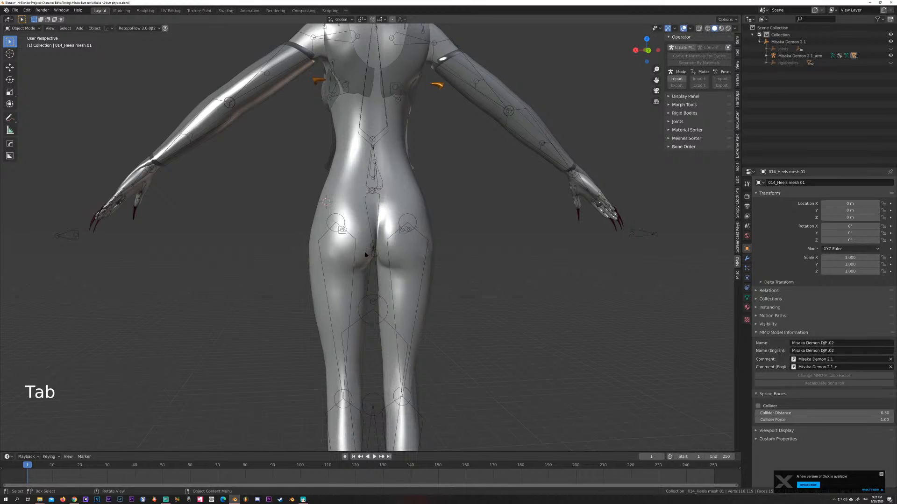
key(Tab)
click(352, 223)
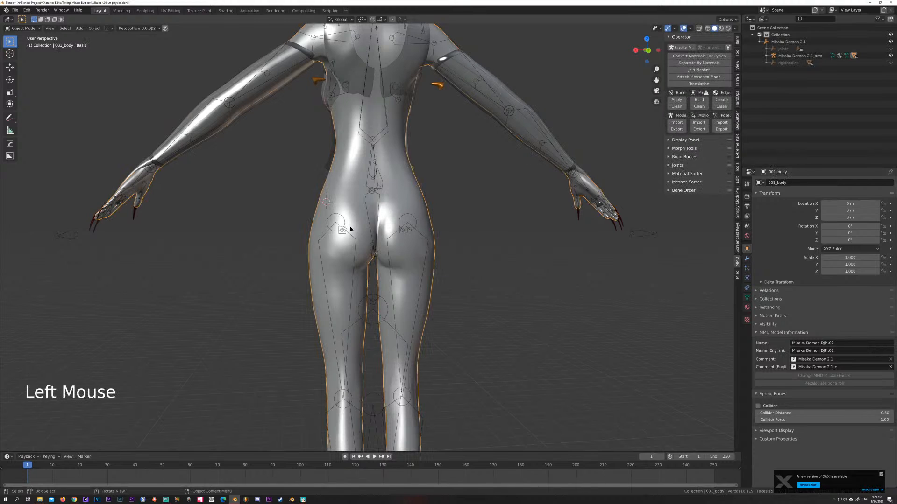
shift+click(343, 230)
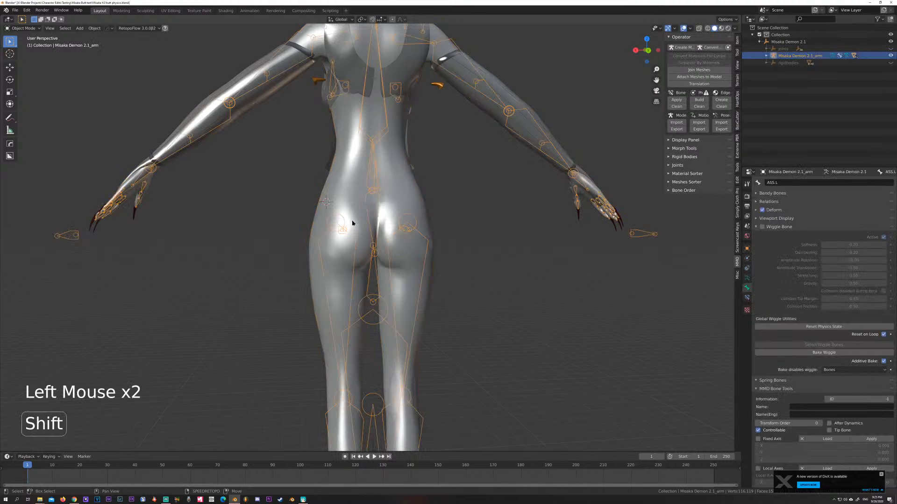
shift+click(352, 211)
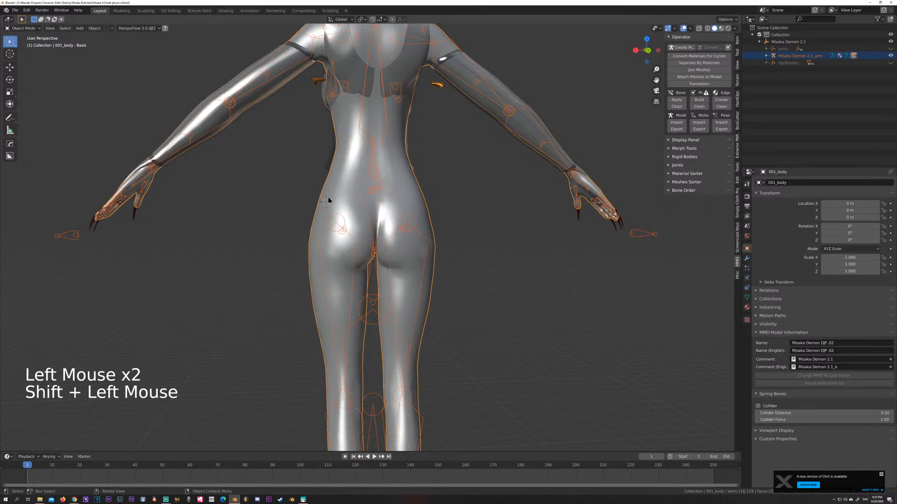
click(29, 28)
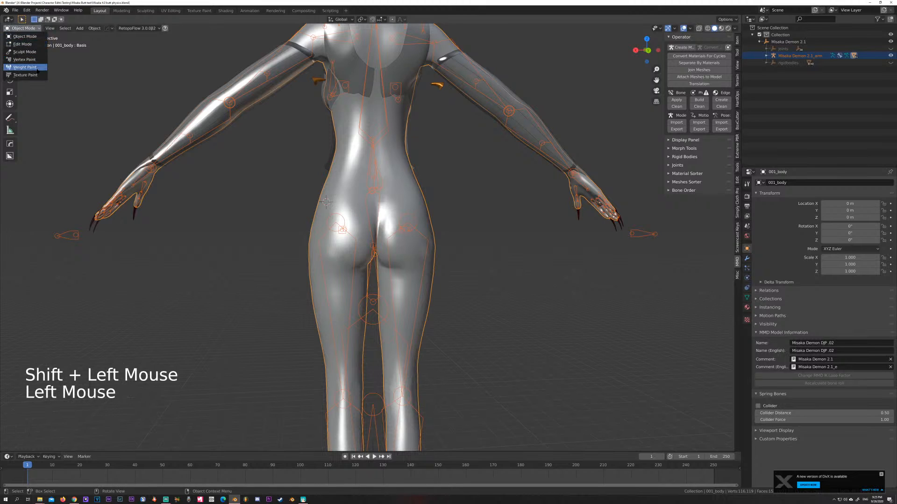
click(37, 68)
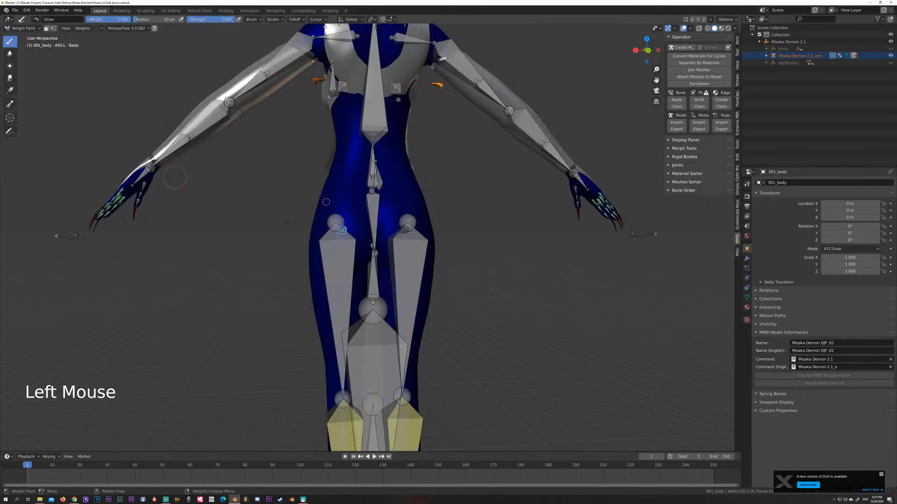
Step: Set the Draw brush to strength 0.154 and radius 123 px, and paint ASS.L weights broadly over that bone's buttock
mouse_move(293, 216)
middle_down()
mouse_move(285, 199)
mouse_move(299, 200)
mouse_move(275, 202)
mouse_move(316, 205)
mouse_move(333, 174)
middle_up()
scroll(320, 202, up, 4)
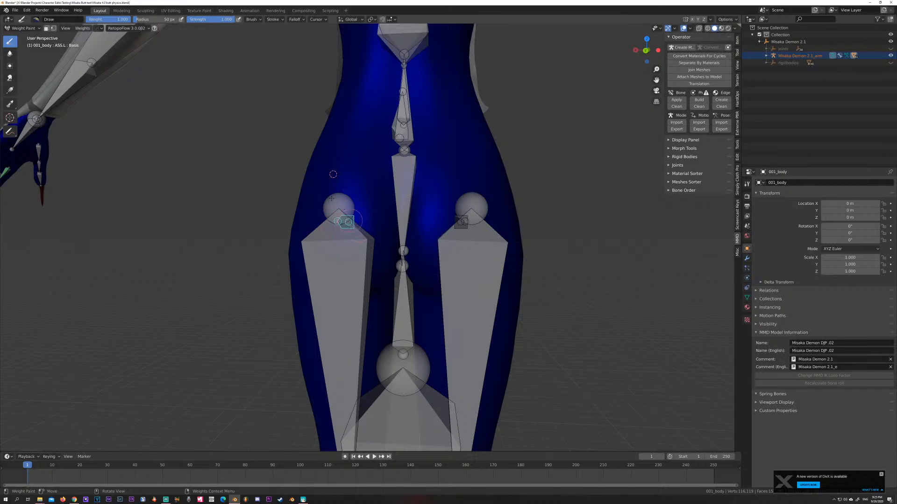
drag(228, 20, 209, 20)
key(f)
click(269, 220)
mouse_move(352, 216)
mouse_down()
mouse_move(327, 206)
mouse_move(347, 234)
mouse_move(344, 175)
mouse_move(304, 222)
mouse_move(370, 228)
mouse_up()
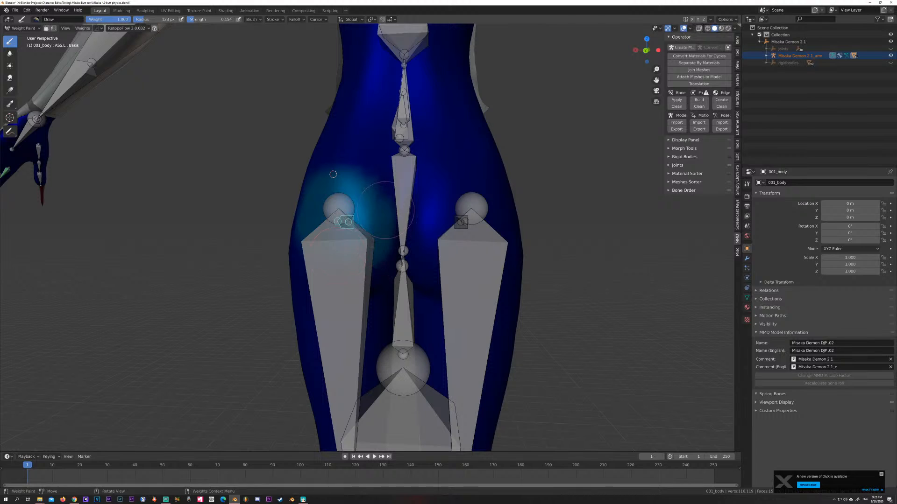
mouse_move(328, 176)
mouse_down()
mouse_move(322, 272)
mouse_move(381, 270)
mouse_move(360, 184)
mouse_move(296, 230)
mouse_up()
mouse_move(374, 264)
mouse_down()
mouse_move(379, 200)
mouse_move(351, 164)
mouse_move(327, 266)
mouse_move(384, 216)
mouse_move(336, 168)
mouse_move(313, 236)
mouse_up()
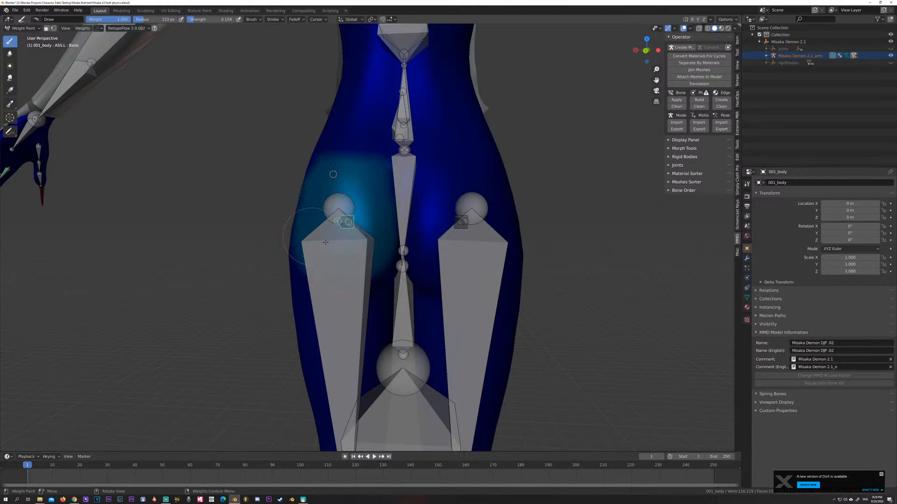
Step: Test the painted weights by moving the ASS.L bone outward and up, away from the hip
middle_drag(311, 231, 340, 201)
scroll(258, 250, down, 3)
scroll(258, 251, up, 2)
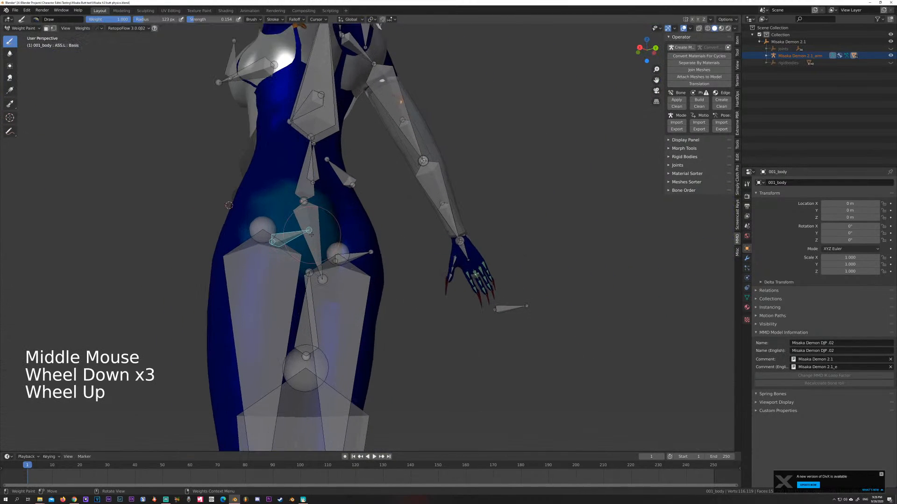
middle_drag(259, 250, 262, 195)
scroll(262, 196, down, 1)
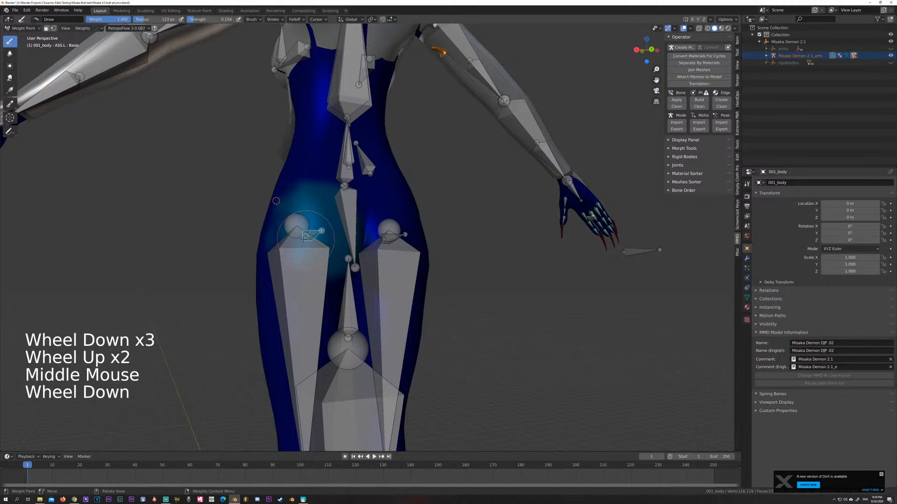
key(g)
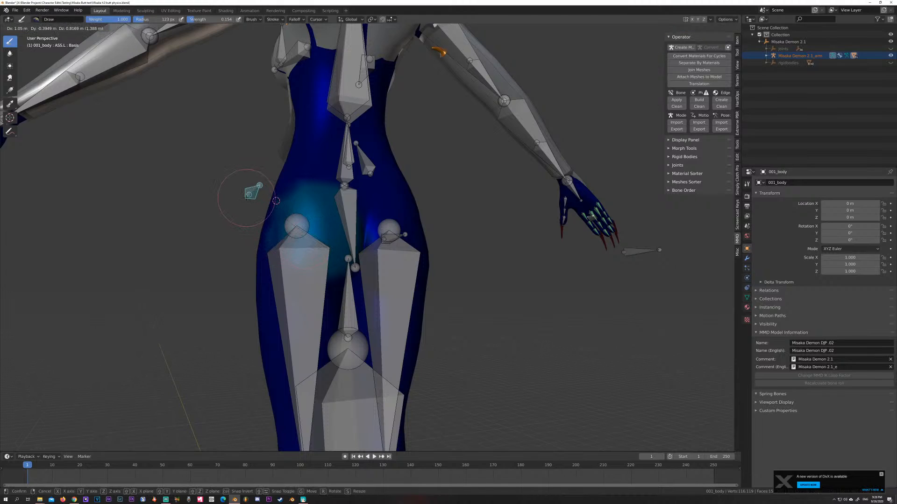
right_click(248, 200)
middle_drag(306, 232, 332, 229)
key(g)
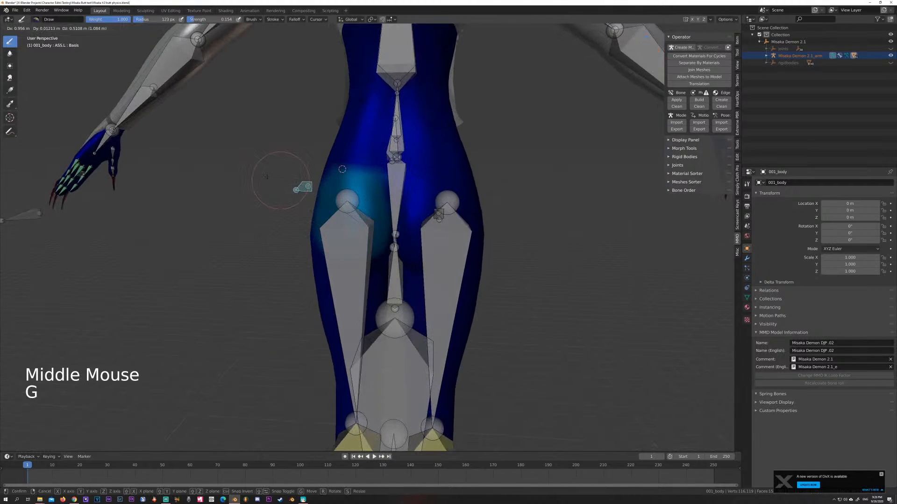
click(342, 169)
middle_drag(305, 206, 322, 213)
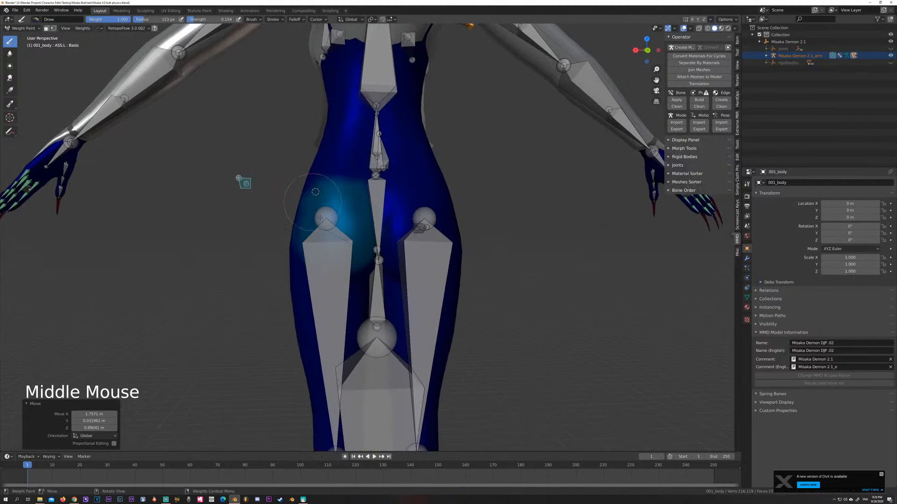
Step: Add another ASS.L weight dab on the buttock, and undo all the strokes, the brush changes and the bone move
click(336, 226)
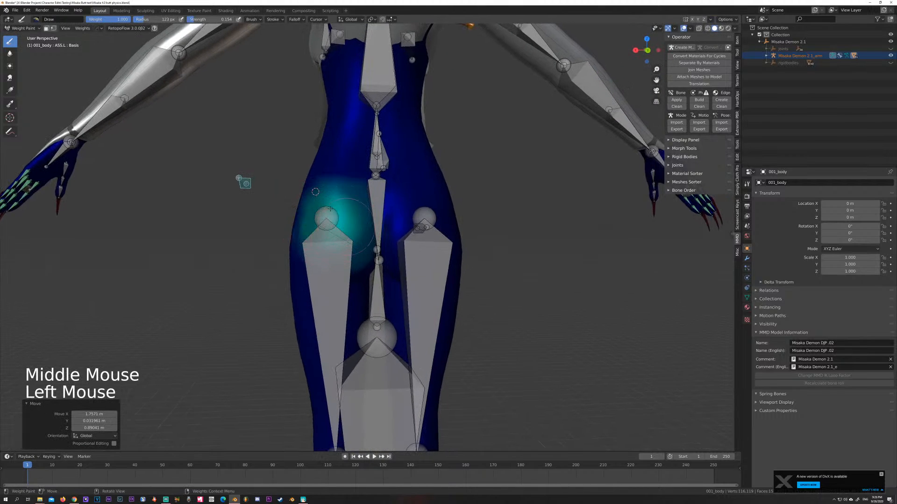
scroll(340, 229, down, 2)
mouse_move(339, 225)
middle_down()
mouse_move(297, 216)
mouse_move(344, 224)
middle_up()
scroll(345, 224, up, 2)
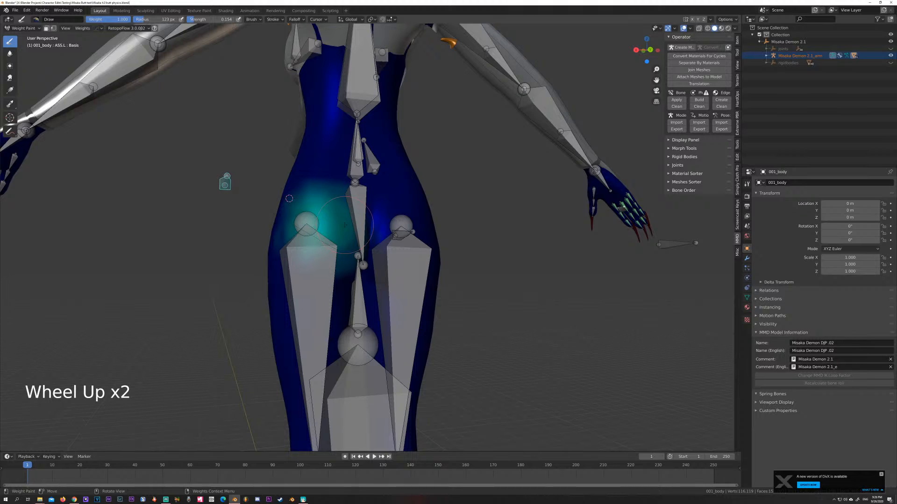
key(ctrl)
key(ctrl+z)
key(ctrl+z)
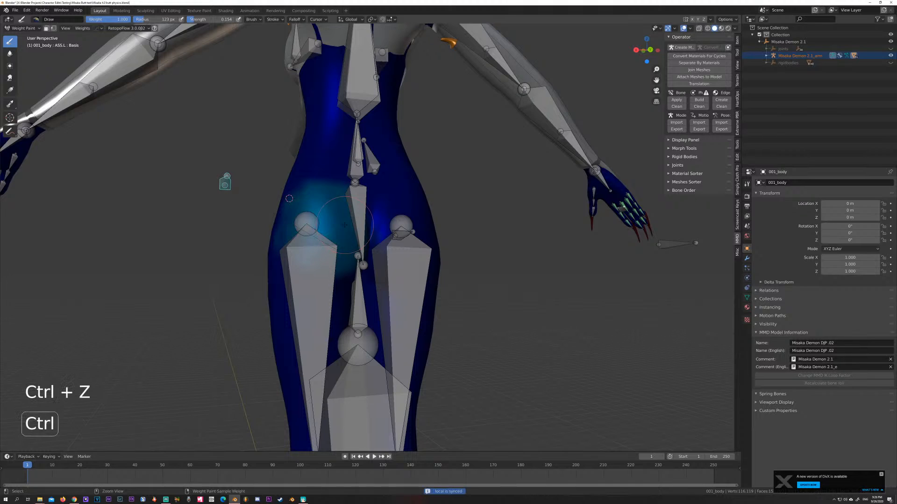
key(ctrl+z)
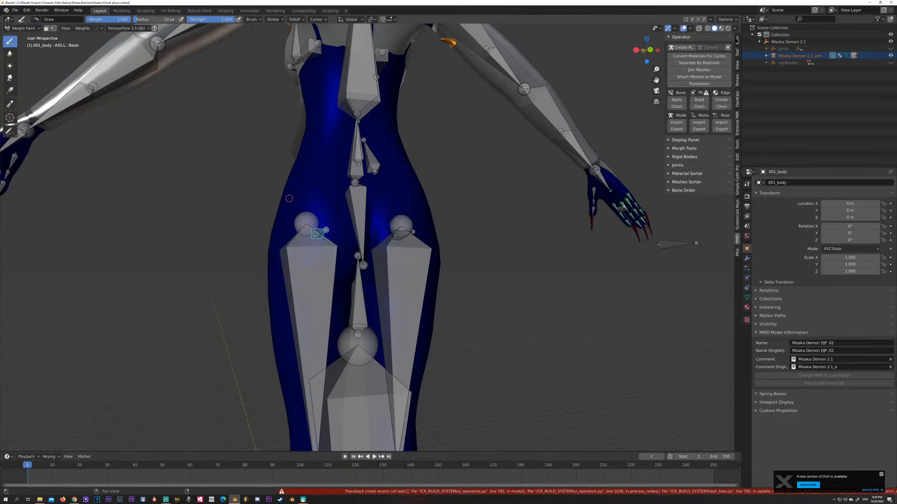
Step: Enable Auto Normalize and X Mirror in the weight paint brush options
click(738, 41)
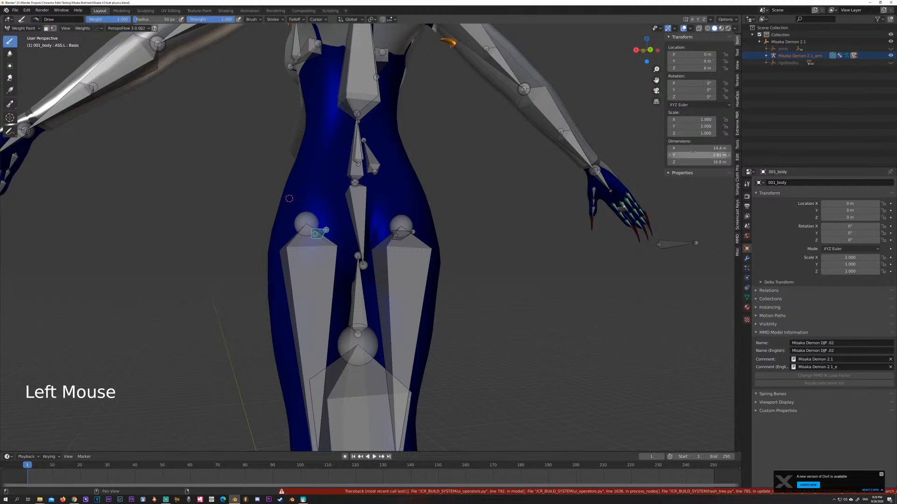
click(737, 53)
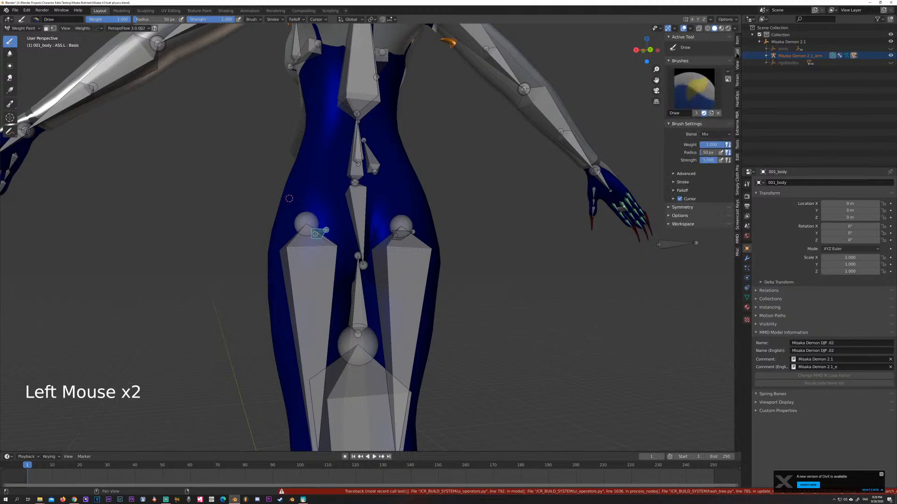
click(678, 215)
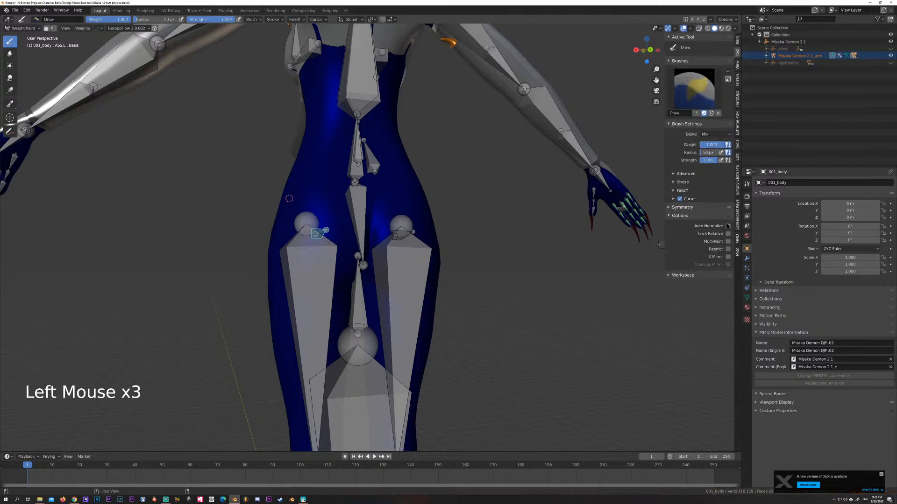
click(728, 256)
mouse_move(556, 262)
middle_down()
mouse_move(546, 259)
mouse_move(574, 262)
mouse_move(542, 259)
middle_up()
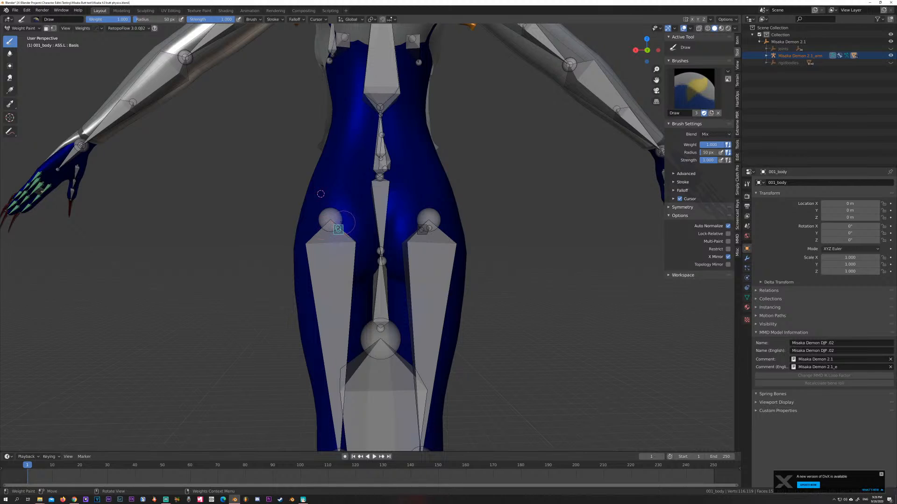
Step: Dab mirrored weight of 1.000 onto the buttocks and test it by moving the ASS.L bone, cancelling each move
mouse_move(338, 228)
mouse_down()
mouse_move(341, 216)
mouse_move(327, 230)
mouse_move(345, 226)
mouse_move(336, 231)
mouse_up()
key(g)
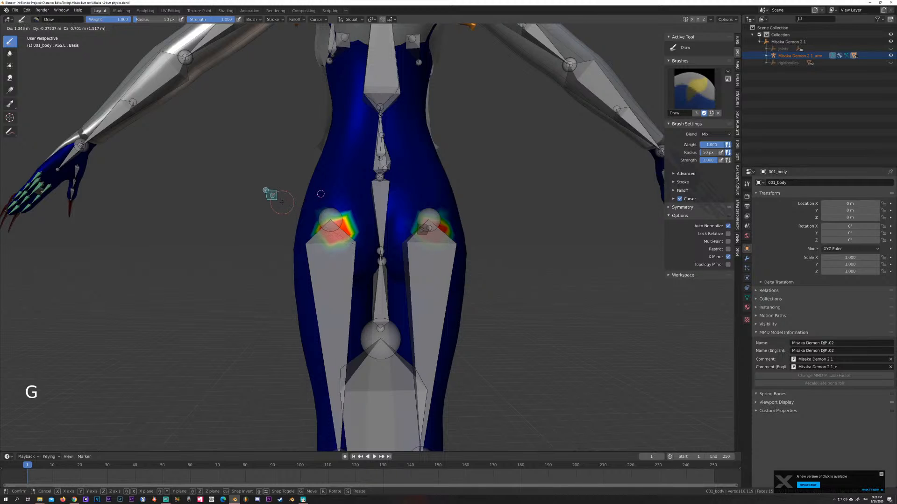
right_click(282, 203)
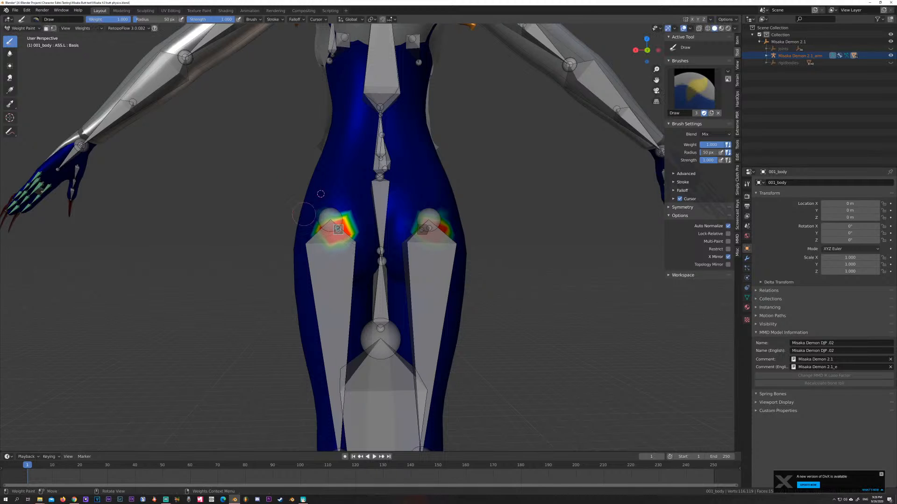
middle_drag(281, 202, 360, 173)
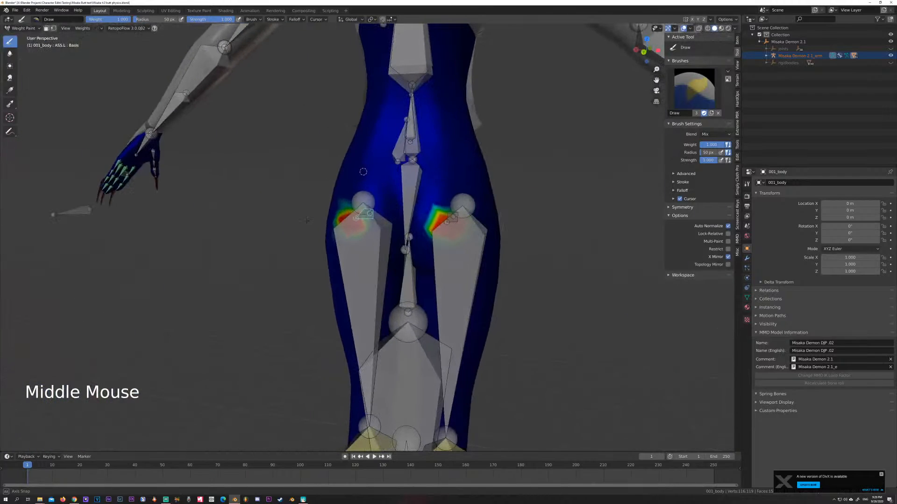
key(g)
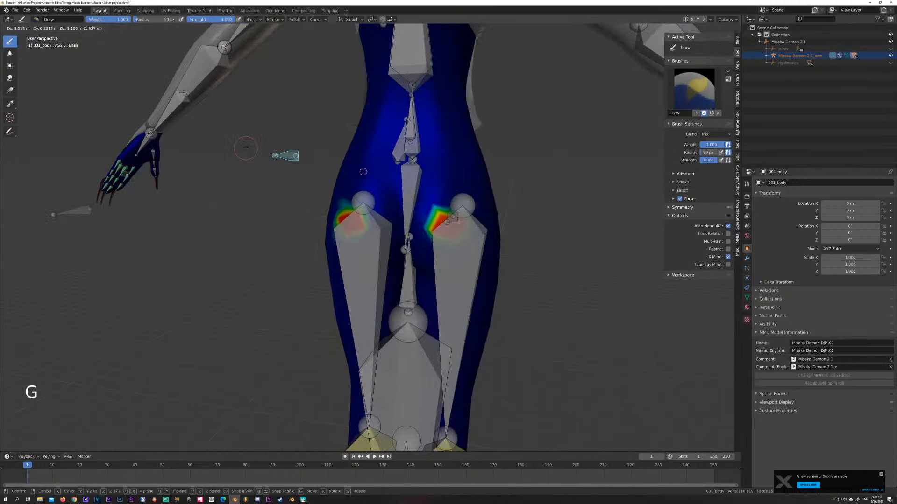
right_click(363, 172)
mouse_move(363, 171)
middle_down()
mouse_move(353, 191)
mouse_move(301, 193)
middle_up()
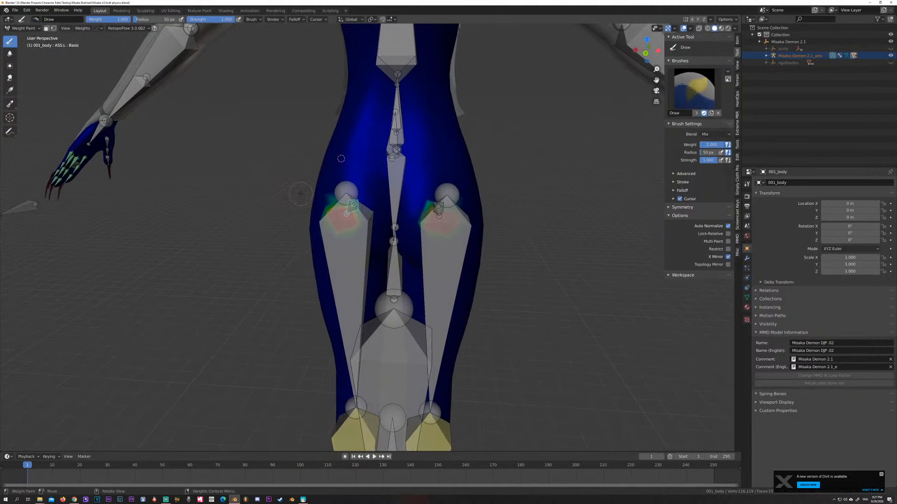
click(260, 211)
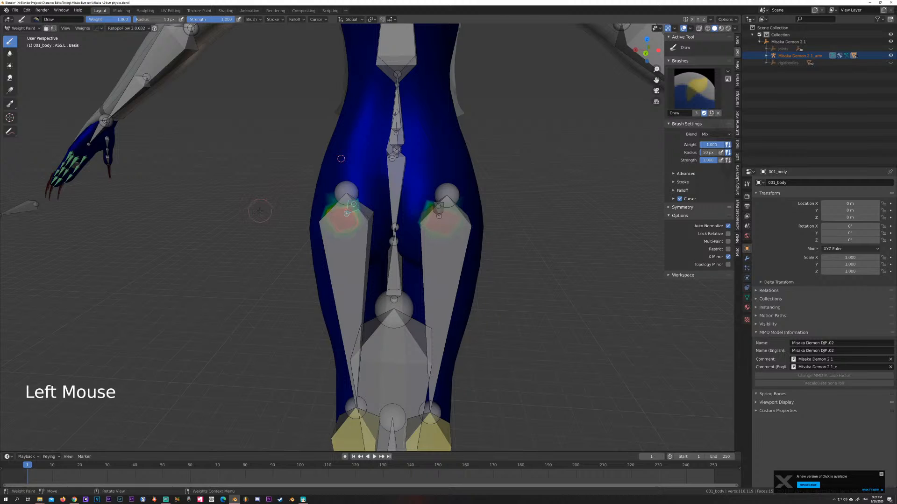
key(Tab)
key(Tab)
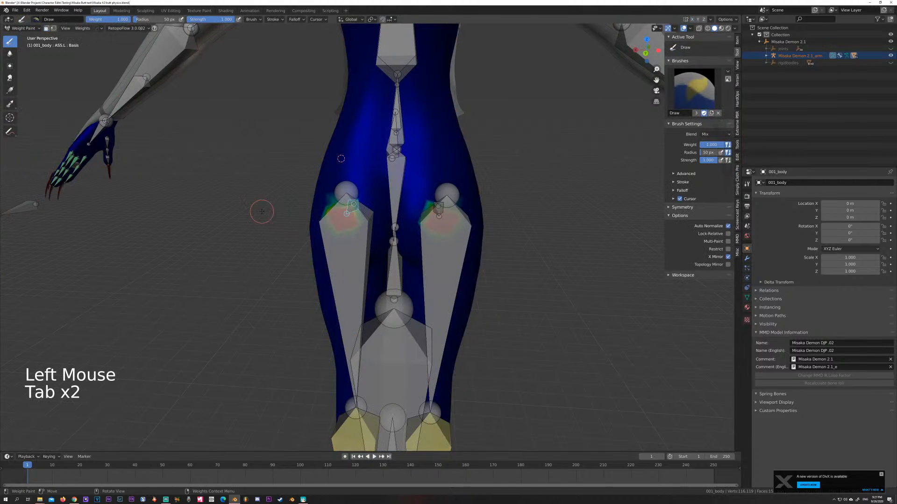
middle_drag(260, 212, 271, 206)
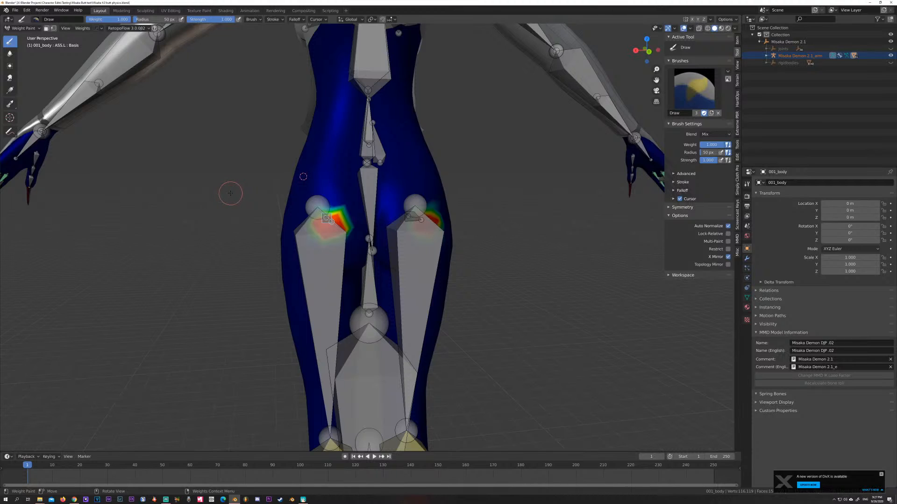
Step: Undo the mirrored weight dab together with the Auto Normalize and X Mirror settings
key(ctrl)
key(ctrl+z)
key(ctrl+z)
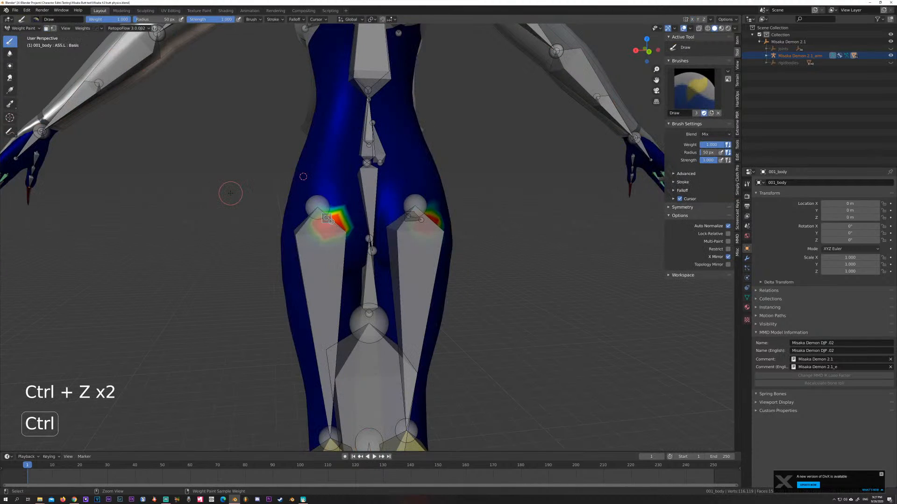
key(ctrl+z)
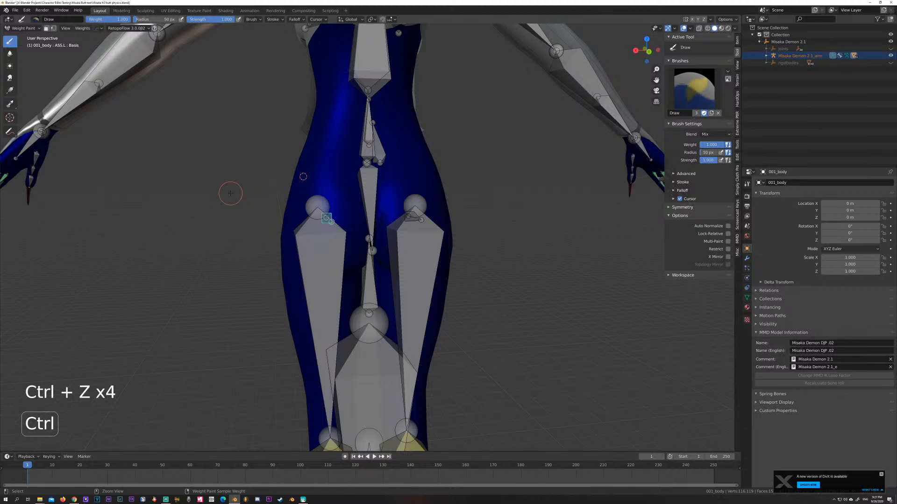
Step: Return to Object Mode, reselect the armature with 001_body as the active object, and re-enter Weight Paint mode
click(30, 28)
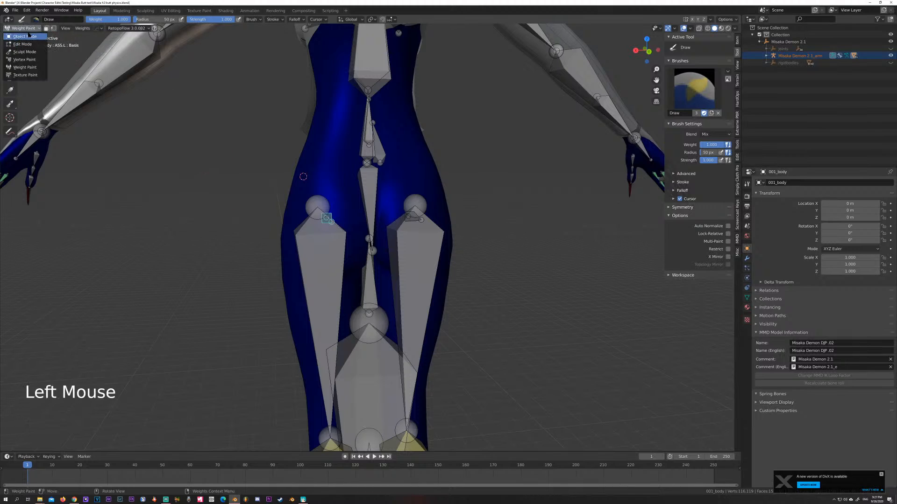
click(29, 36)
middle_click(180, 134)
click(321, 184)
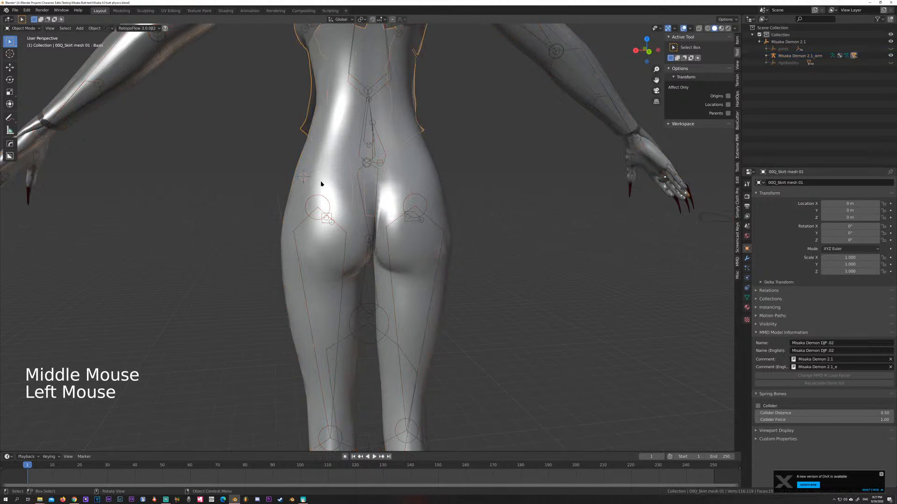
click(355, 225)
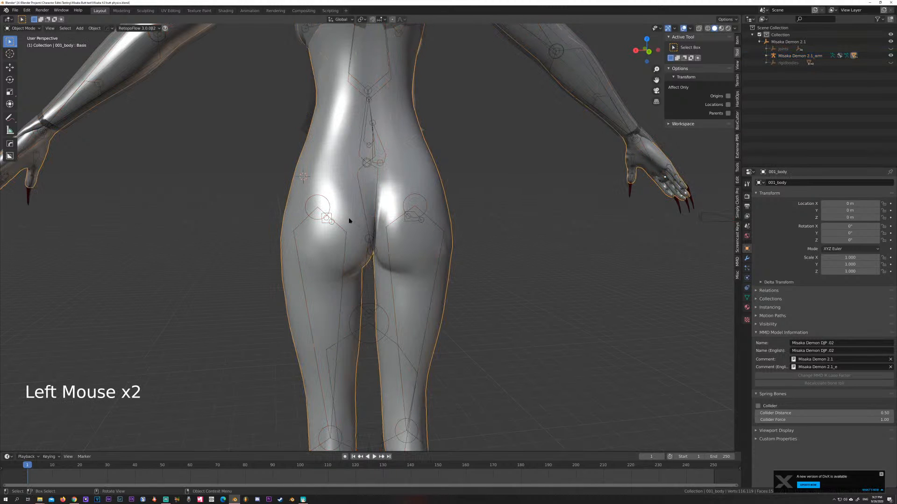
mouse_move(350, 220)
middle_down()
mouse_move(388, 227)
mouse_move(342, 220)
middle_up()
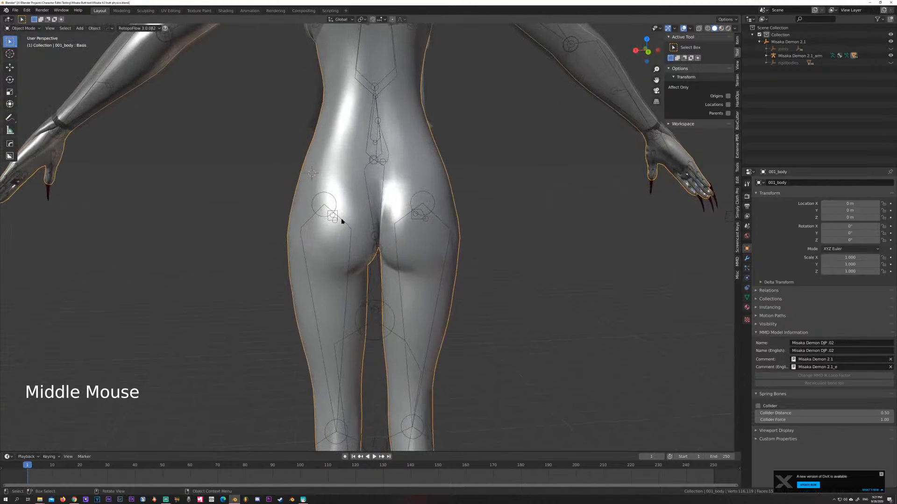
click(333, 218)
key(shift)
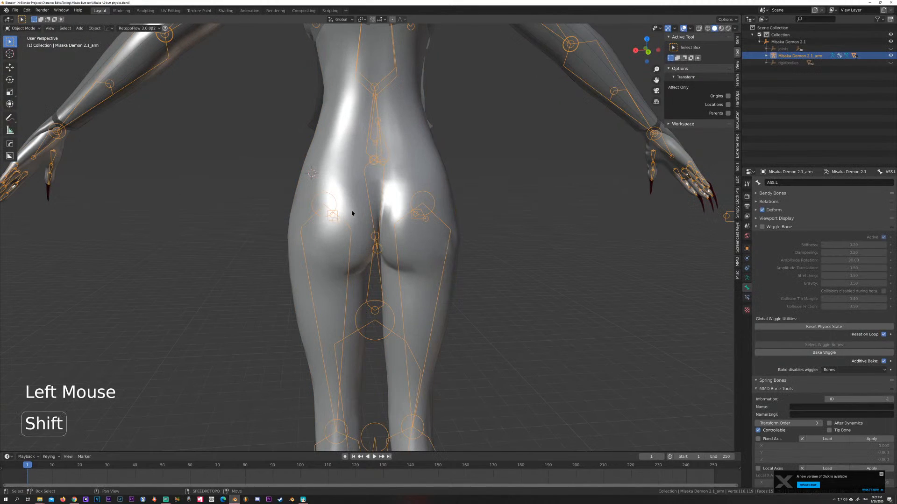
shift+click(352, 214)
click(22, 28)
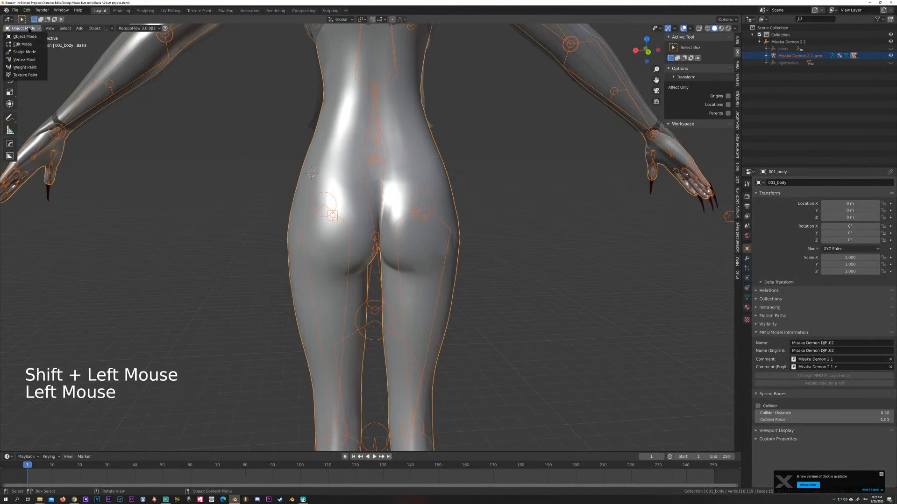
click(24, 67)
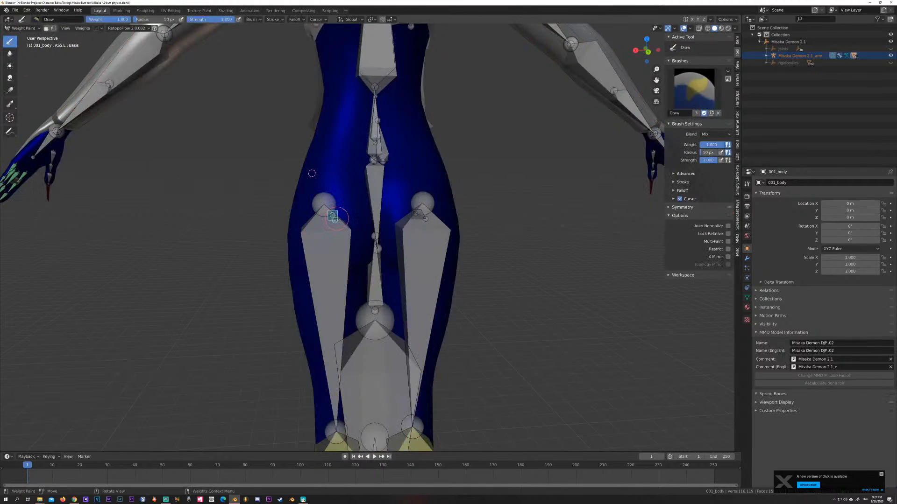
Step: Move the ASS.L bone about 1.15 m outward along X and paint weight 1.000 over its buttock
key(g)
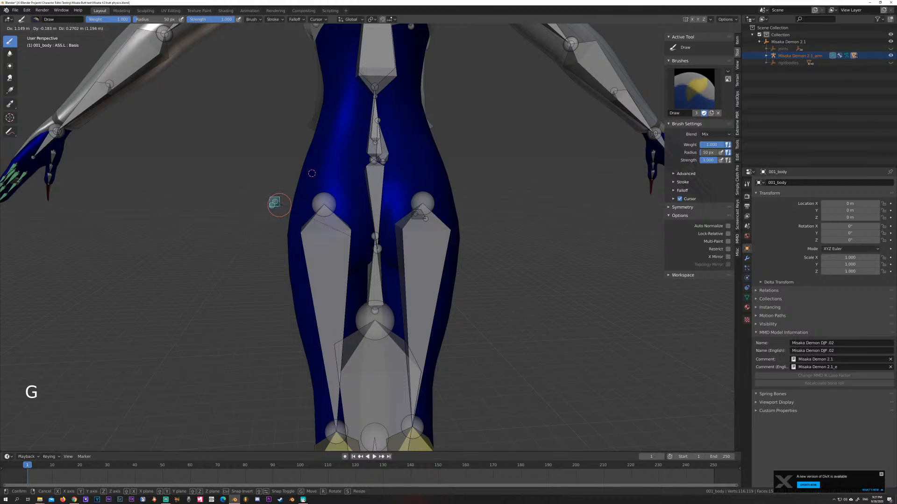
click(274, 202)
mouse_move(332, 215)
mouse_down()
mouse_move(344, 228)
mouse_move(311, 212)
mouse_up()
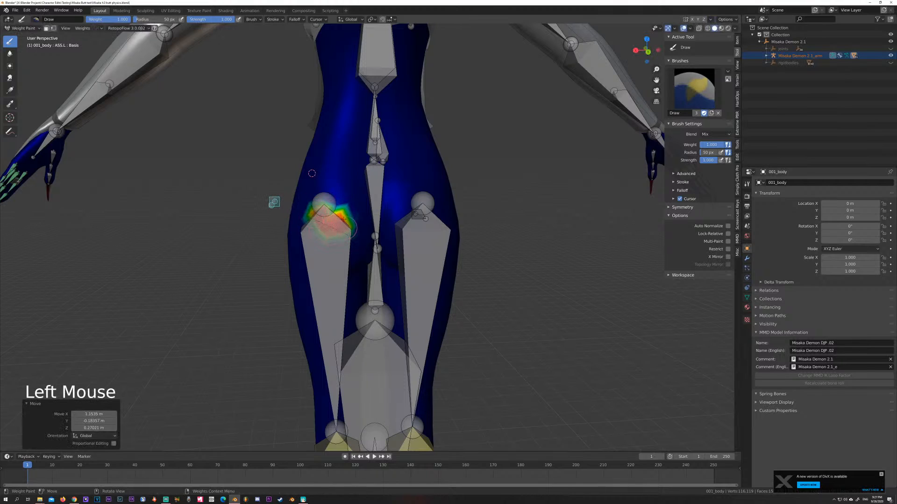
Step: Test the painted weight by moving the ASS.L bone and cancelling, and undo the weight stroke together with the bone's outward move
key(g)
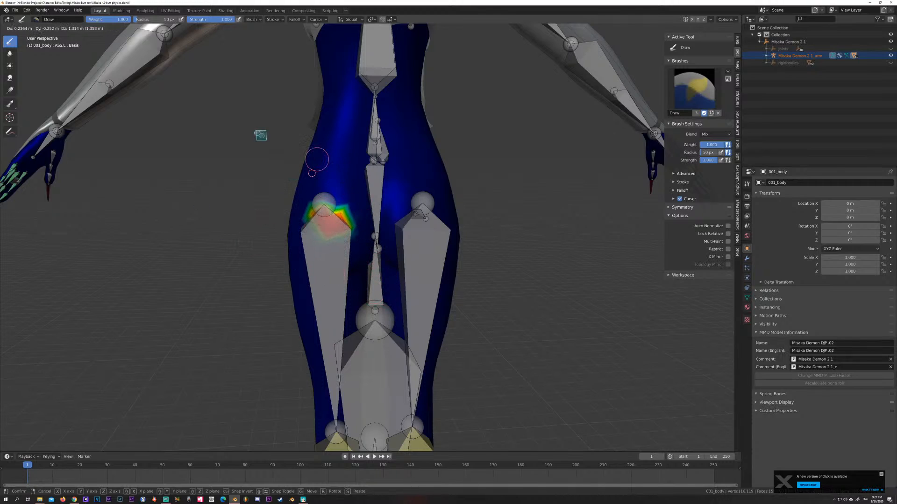
right_click(348, 198)
mouse_move(345, 200)
middle_down()
mouse_move(326, 192)
mouse_move(373, 205)
mouse_move(337, 201)
mouse_move(353, 196)
mouse_move(331, 203)
middle_up()
scroll(337, 201, down, 1)
scroll(337, 201, up, 3)
key(g)
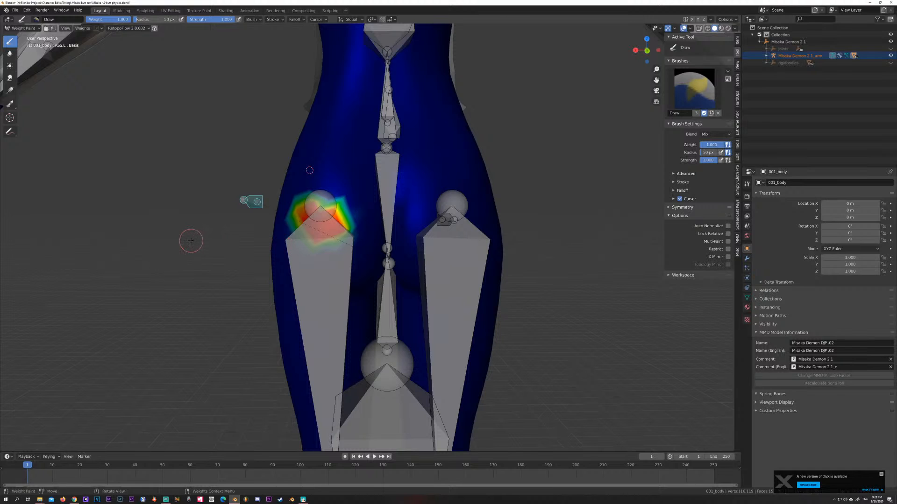
key(ctrl+z)
key(ctrl+z)
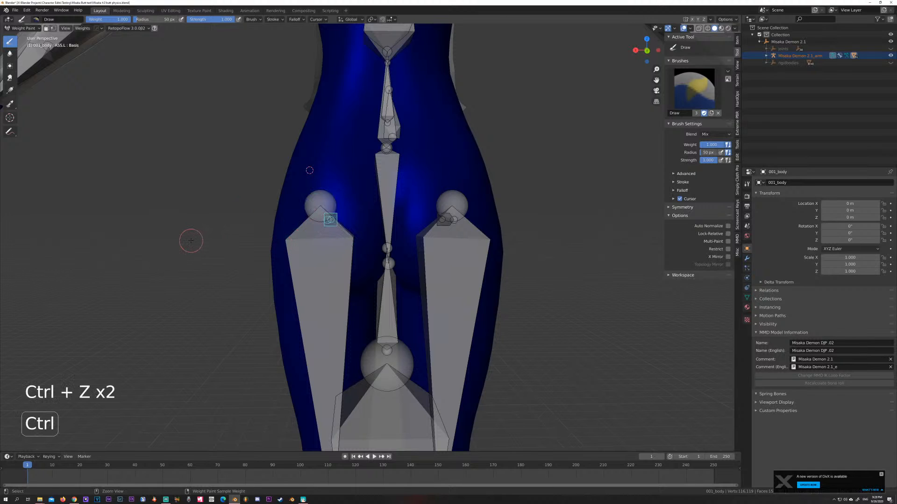
Step: Examine the lower-body bone's weights around the hips and reselect the ASS.L bone
scroll(196, 239, down, 2)
mouse_move(198, 238)
middle_down()
mouse_move(240, 238)
mouse_move(206, 229)
middle_up()
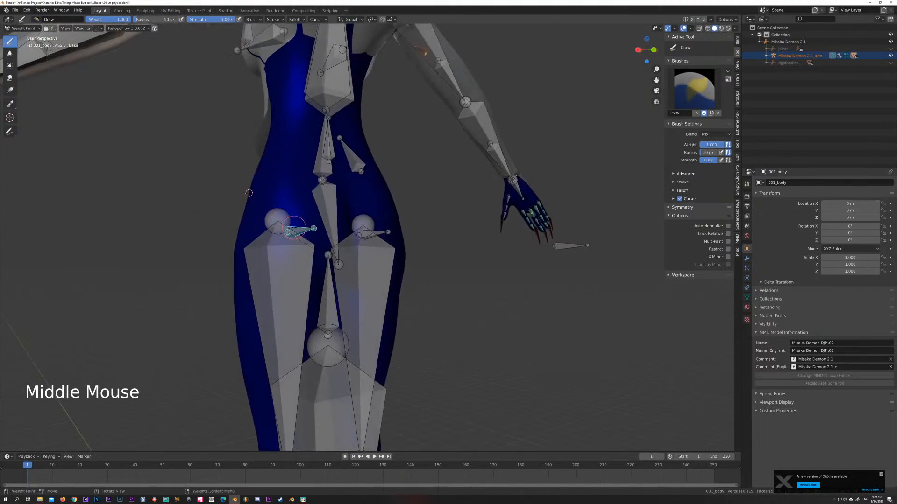
mouse_move(318, 205)
middle_down()
mouse_move(335, 205)
mouse_move(318, 204)
middle_up()
ctrl+click(337, 196)
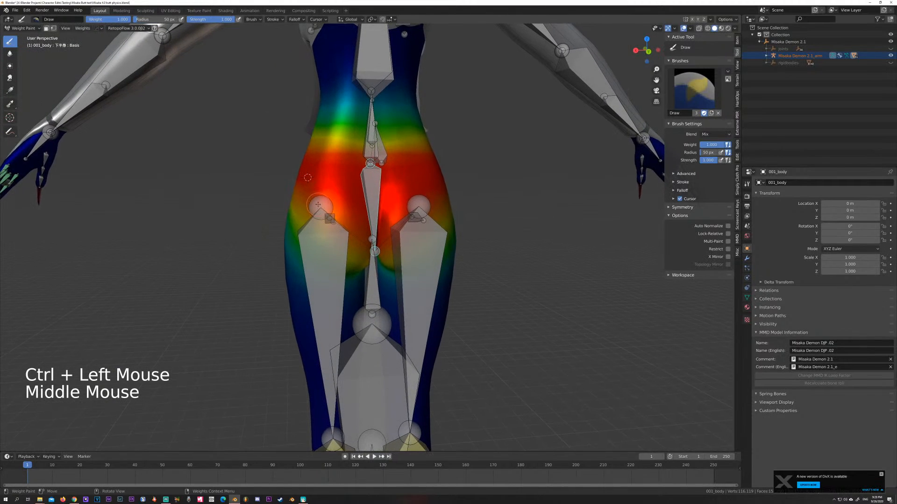
key(ctrl)
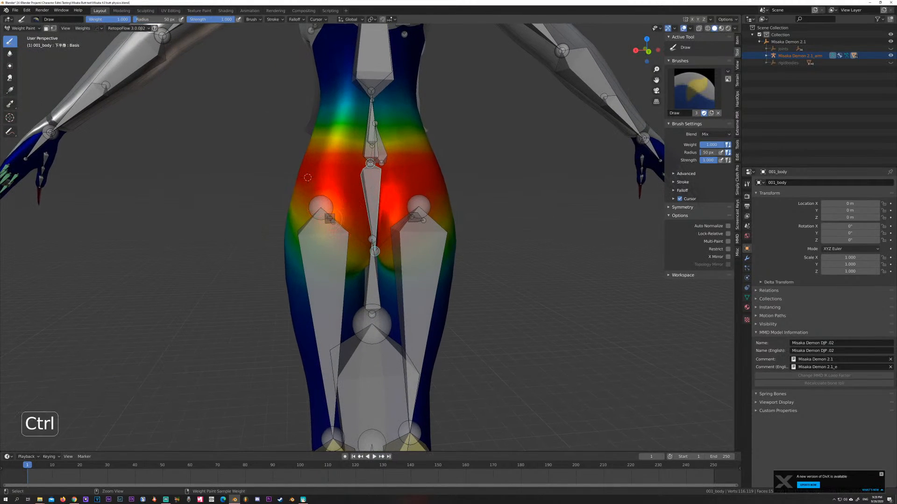
ctrl+click(329, 218)
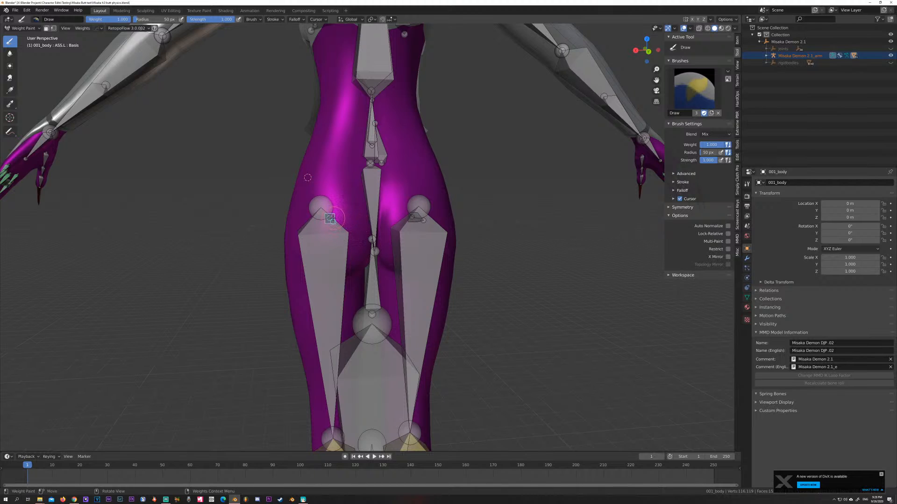
Step: Try painting weight 1.000 at full strength over the ASS.L buttock, test it by moving the bone, and undo the stroke
drag(334, 217, 343, 221)
key(g)
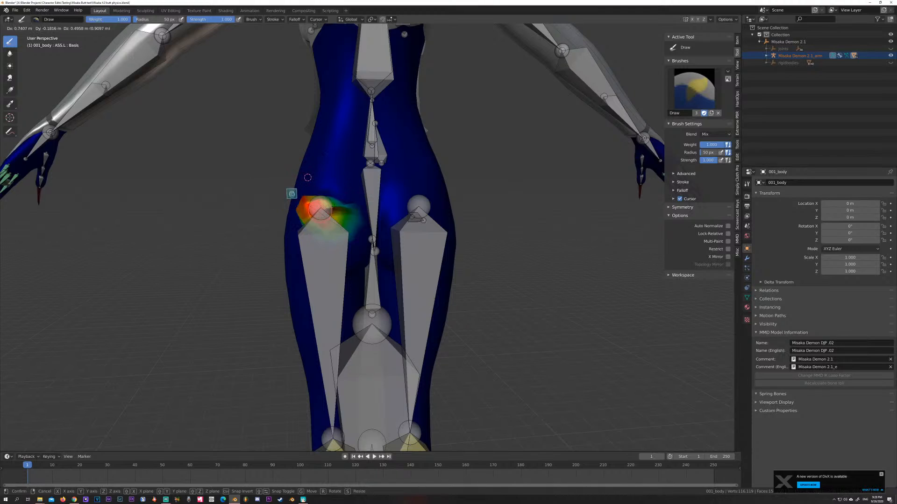
click(291, 197)
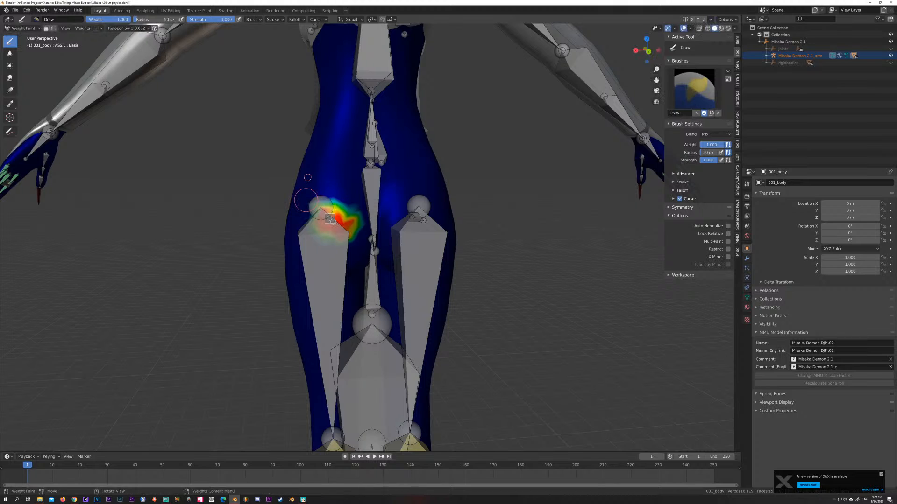
mouse_move(306, 200)
middle_down()
mouse_move(327, 205)
mouse_move(310, 199)
middle_up()
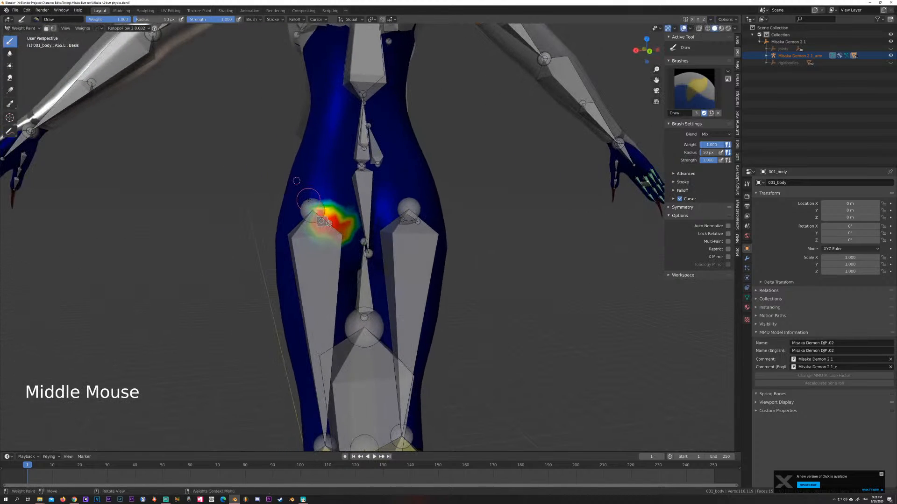
key(ctrl)
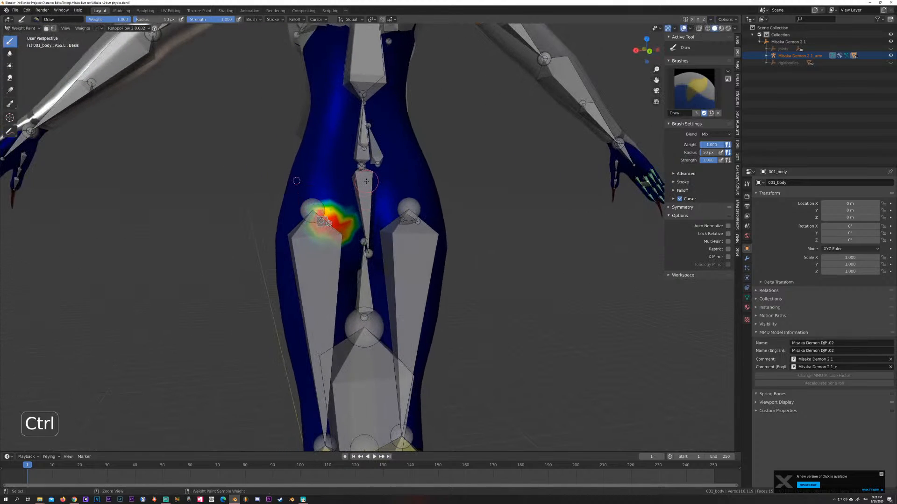
key(ctrl+z)
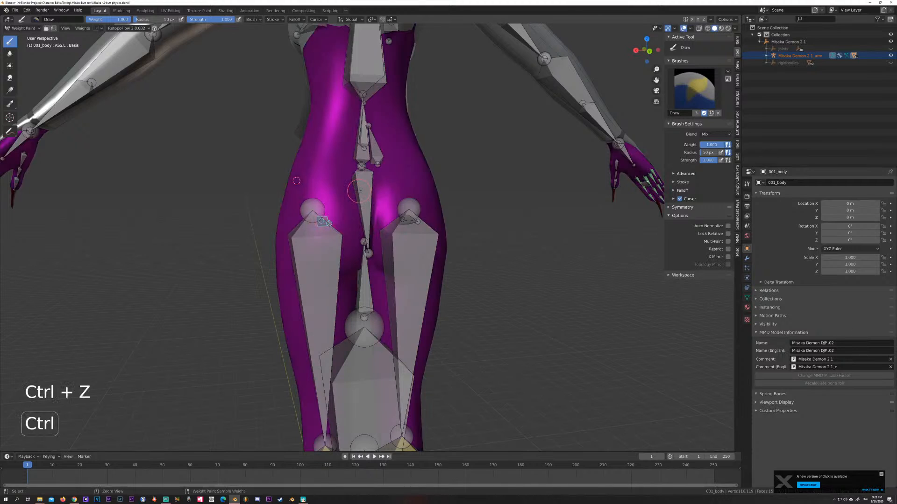
Step: Compare the weights of the lower-body and upper-body spine bones, and make ASS.L the active bone again
middle_drag(383, 194, 361, 187)
ctrl+click(358, 187)
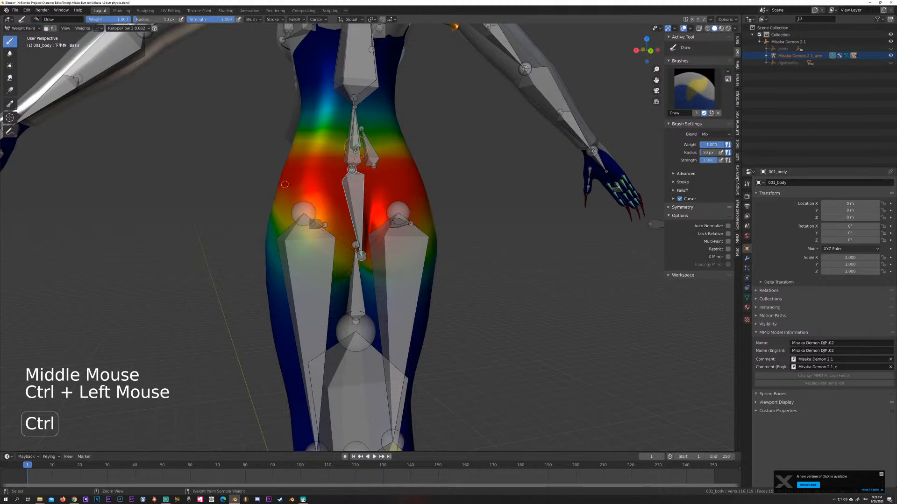
ctrl+click(355, 149)
ctrl+click(351, 158)
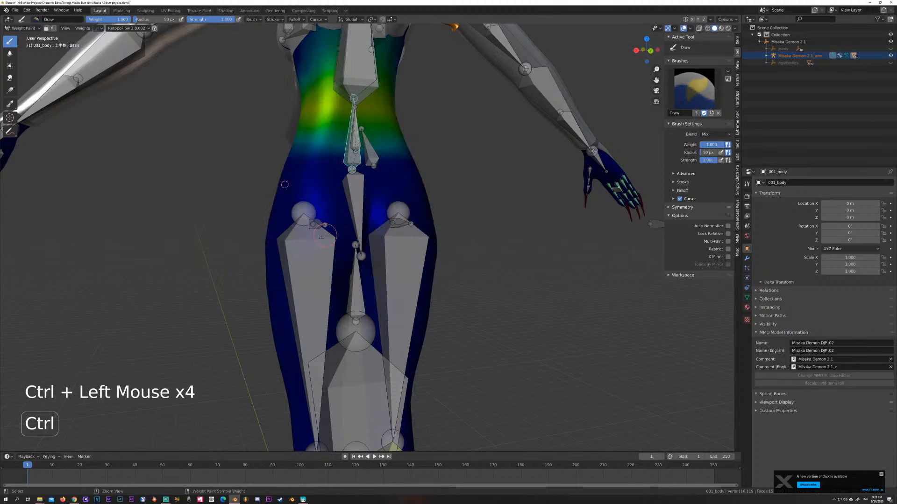
ctrl+click(314, 224)
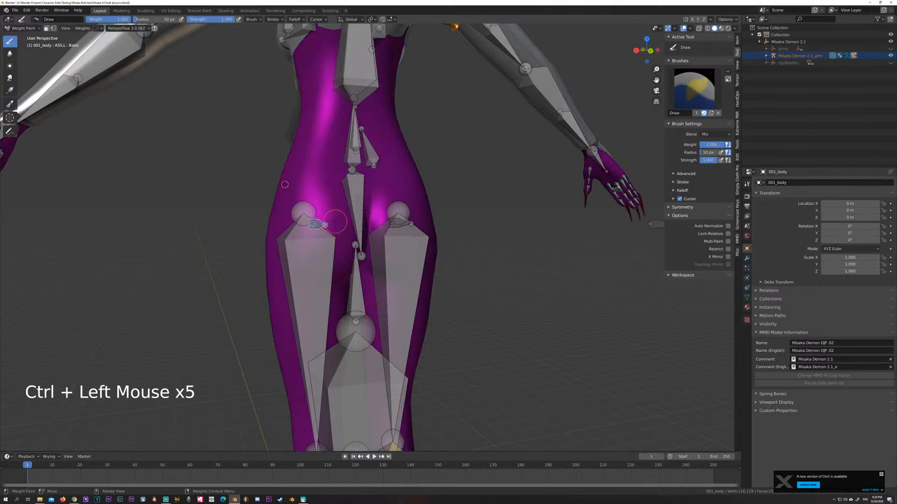
middle_drag(314, 225, 340, 227)
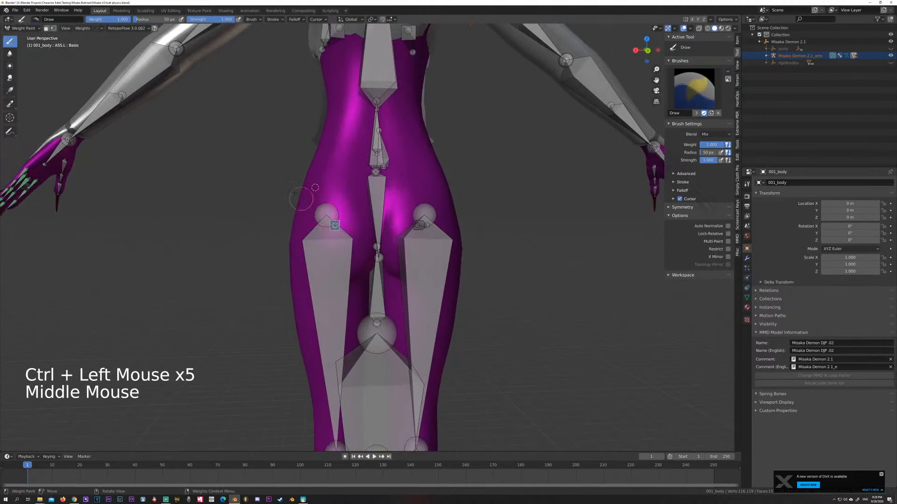
Step: Set the Draw brush to strength 0.139 and radius 109 px, with Auto Normalize and X Mirror enabled
drag(218, 19, 201, 19)
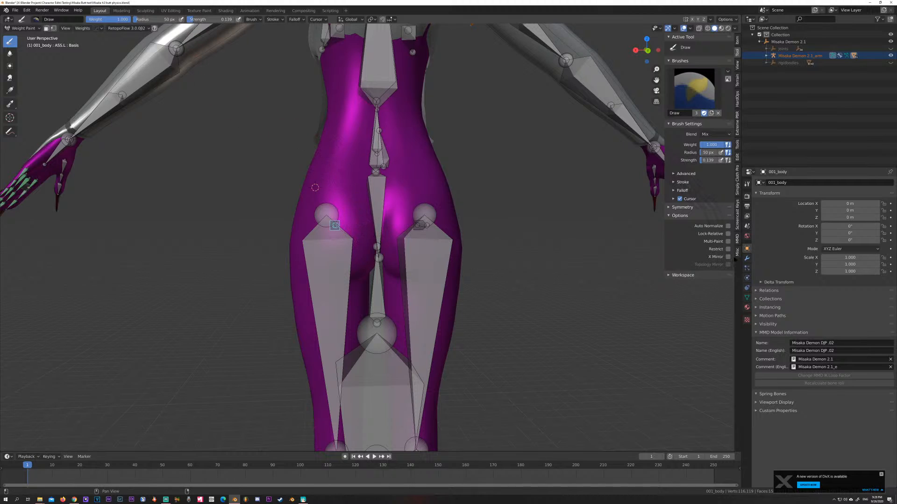
click(728, 226)
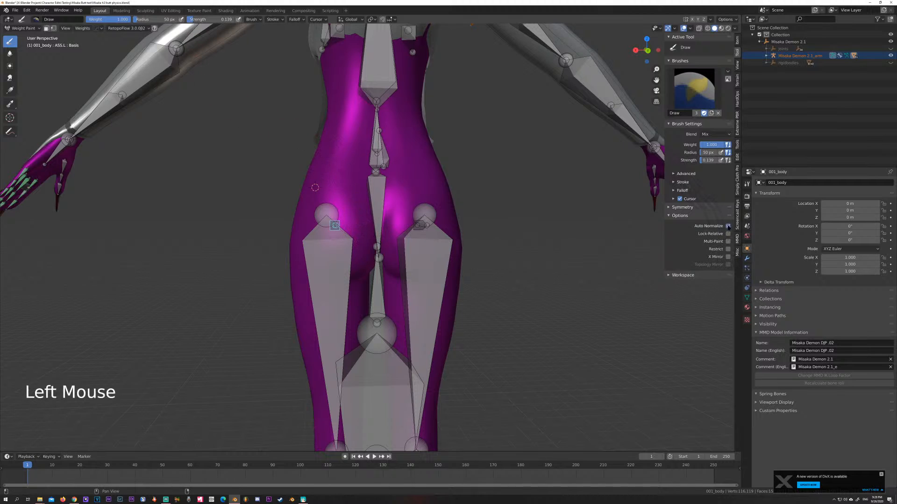
click(728, 257)
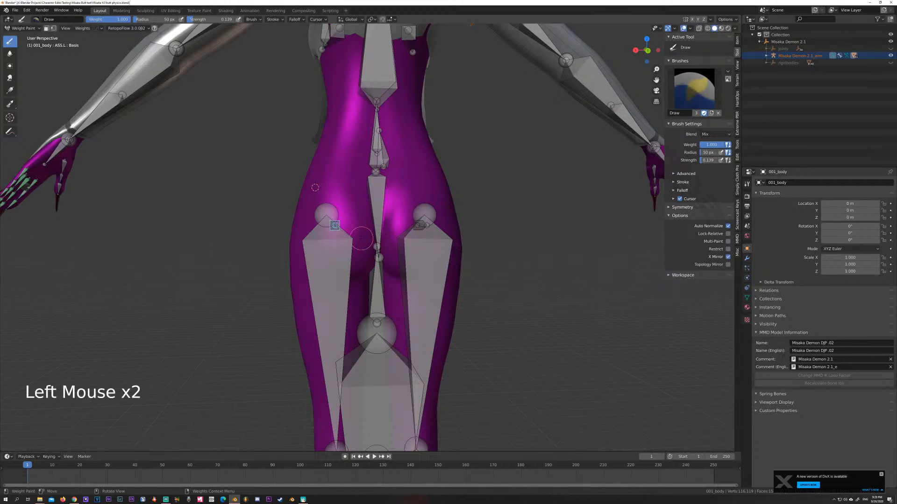
key(f)
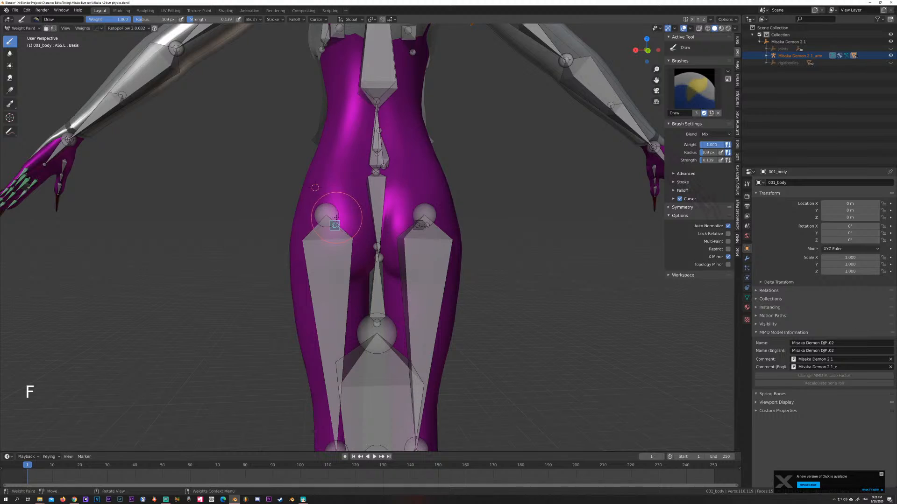
Step: Paint a soft weight over the ASS.L buttock and move the bone about 2.03 m outward along X and 1.19 m up
mouse_move(338, 223)
mouse_down()
mouse_move(346, 218)
mouse_move(306, 251)
mouse_up()
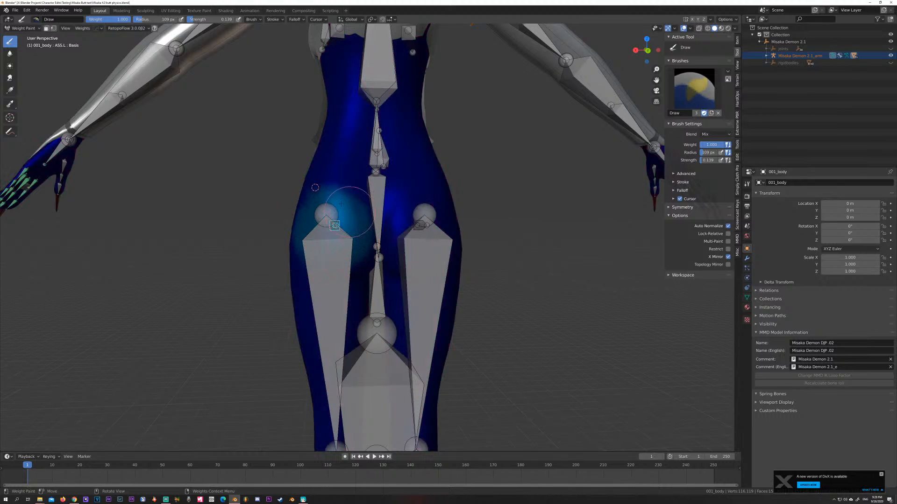
key(g)
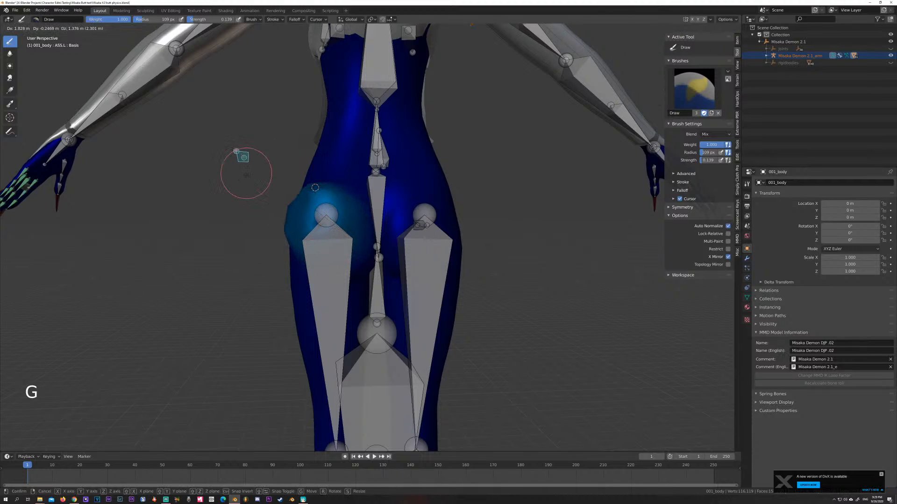
click(236, 175)
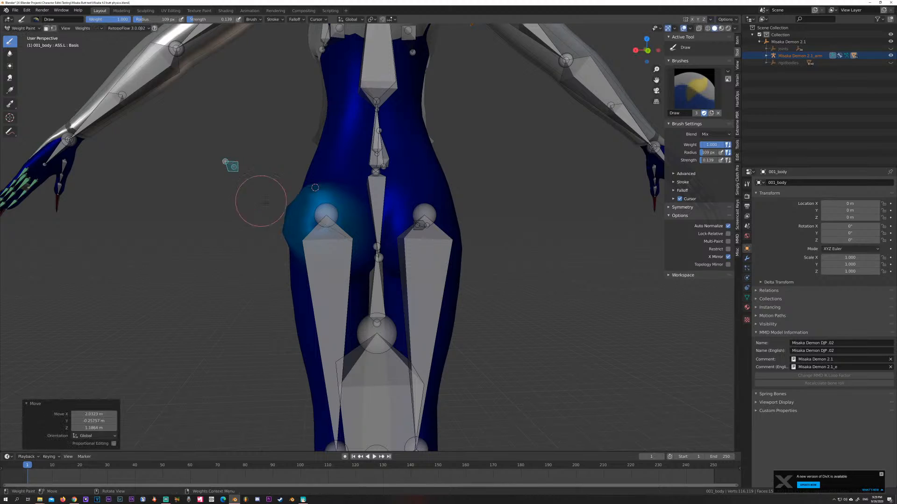
Step: Build up the ASS.L weight across the back, side, upper edge and lower edge of the buttock with soft strokes
drag(321, 220, 326, 225)
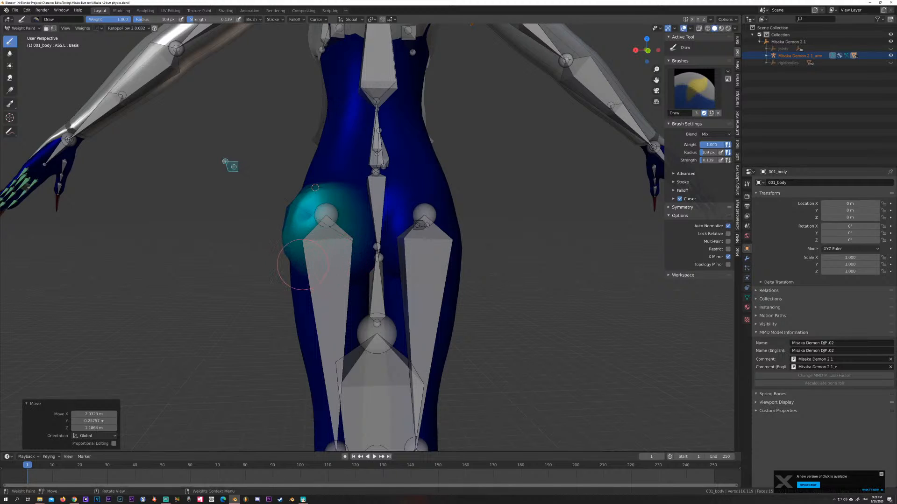
middle_drag(318, 199, 269, 196)
click(270, 197)
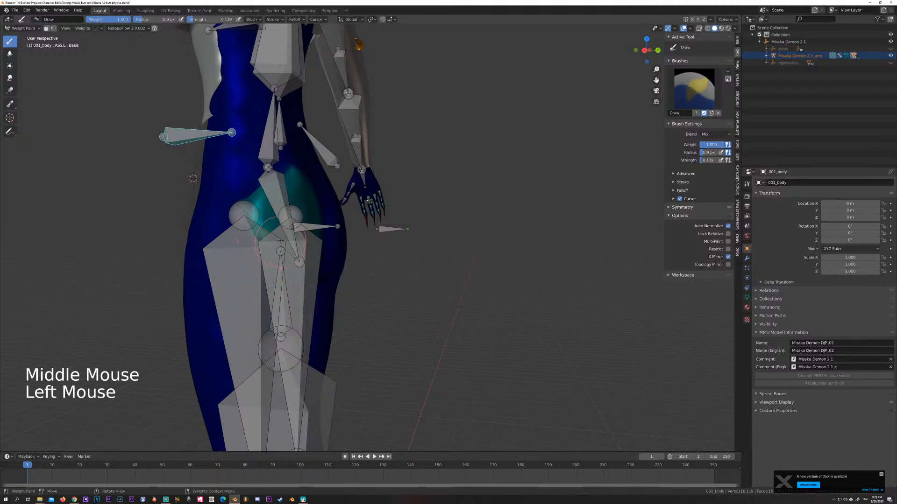
middle_drag(280, 241, 274, 206)
click(272, 202)
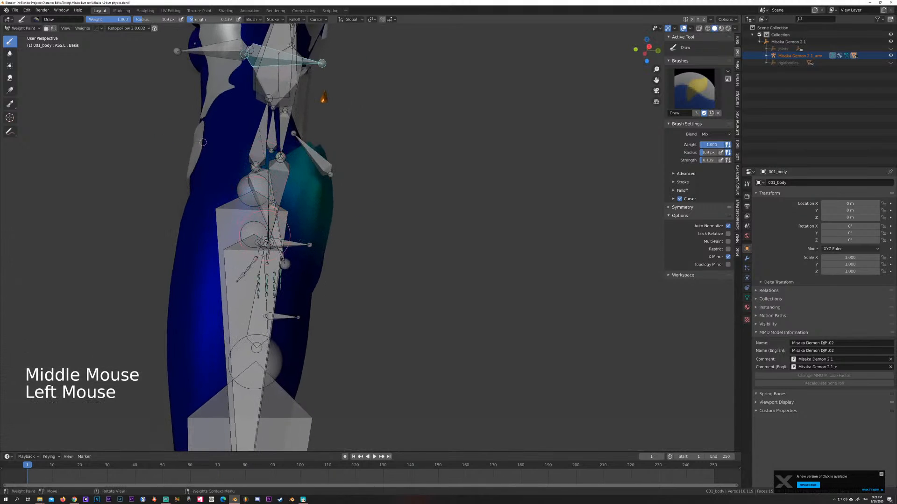
mouse_move(203, 142)
middle_down()
mouse_move(218, 190)
mouse_move(351, 214)
middle_up()
click(337, 191)
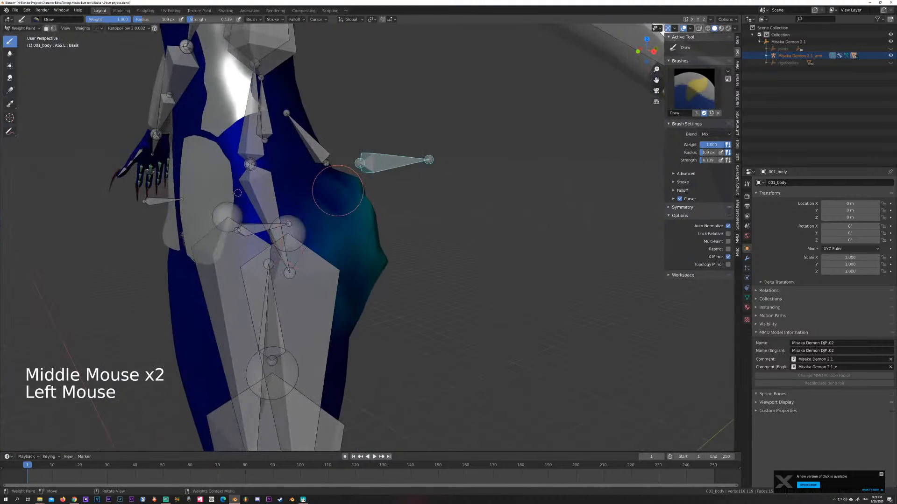
mouse_move(330, 239)
mouse_down()
mouse_move(356, 286)
mouse_move(337, 199)
mouse_up()
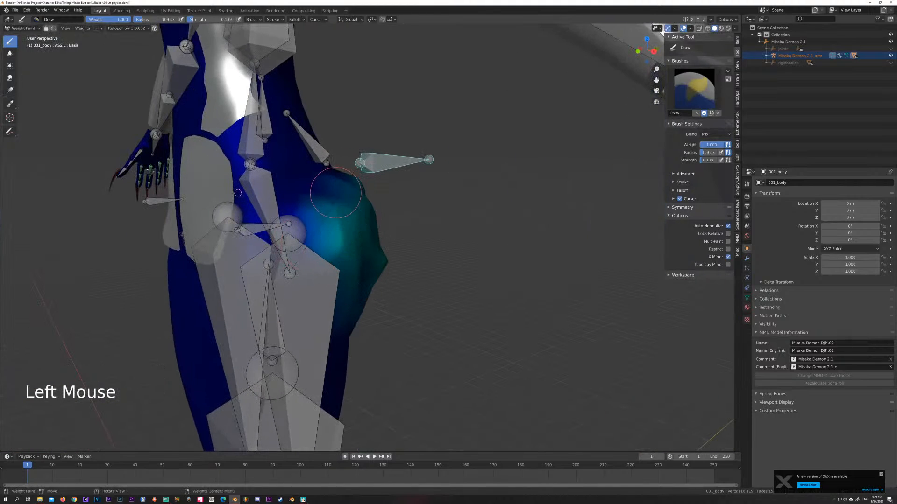
middle_drag(334, 190, 312, 222)
mouse_move(200, 266)
middle_down()
mouse_move(260, 200)
mouse_move(300, 190)
middle_up()
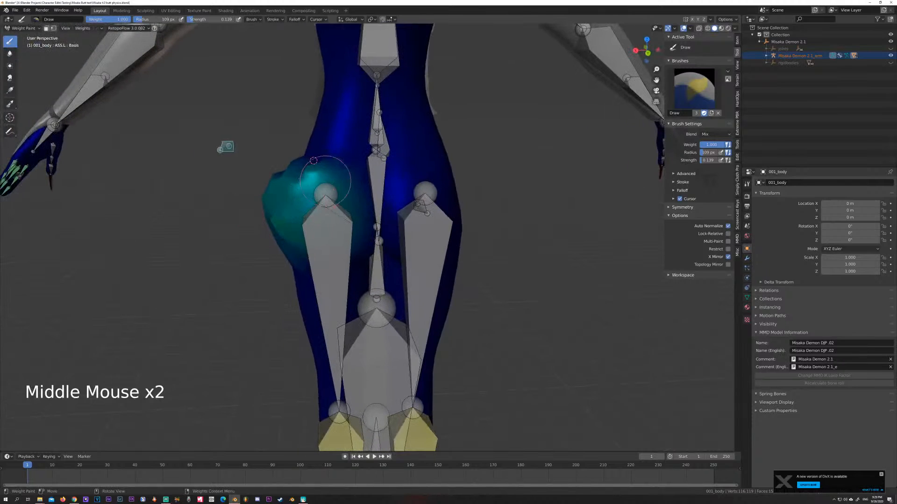
mouse_move(301, 190)
mouse_down()
mouse_move(314, 161)
mouse_move(300, 187)
mouse_move(319, 194)
mouse_up()
middle_drag(319, 194, 323, 146)
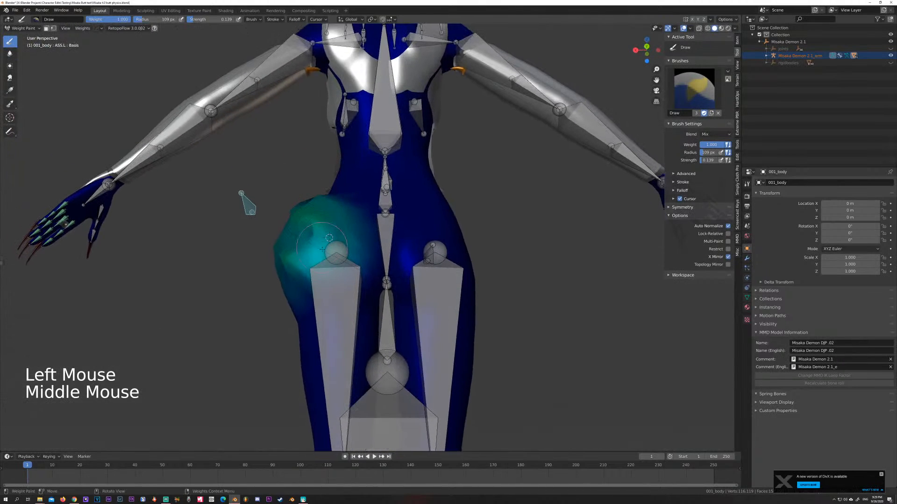
mouse_move(307, 276)
mouse_down()
mouse_move(312, 290)
mouse_move(294, 306)
mouse_move(309, 299)
mouse_up()
mouse_move(362, 280)
middle_down()
mouse_move(369, 282)
mouse_move(346, 268)
middle_up()
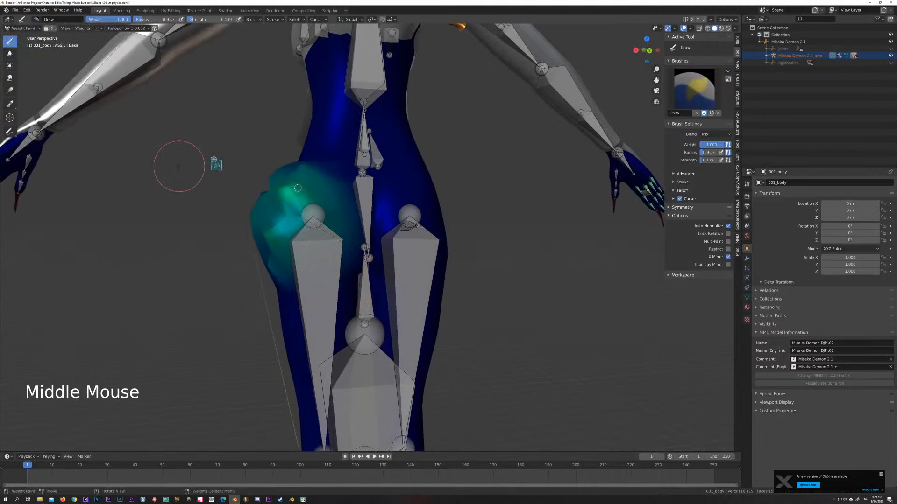
Step: Smooth the uneven ASS.L weights over the displaced buttock with the Blur brush at radius 109 px and strength 1.000
click(10, 53)
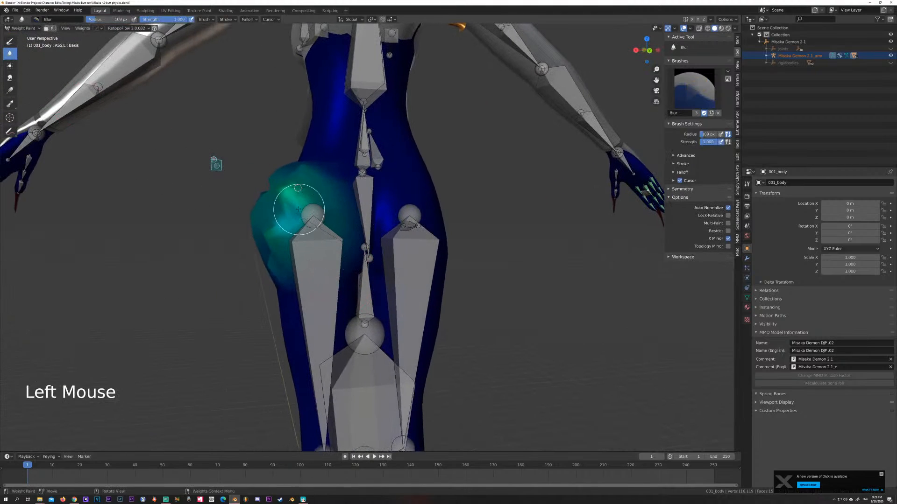
middle_drag(290, 210, 314, 216)
click(256, 200)
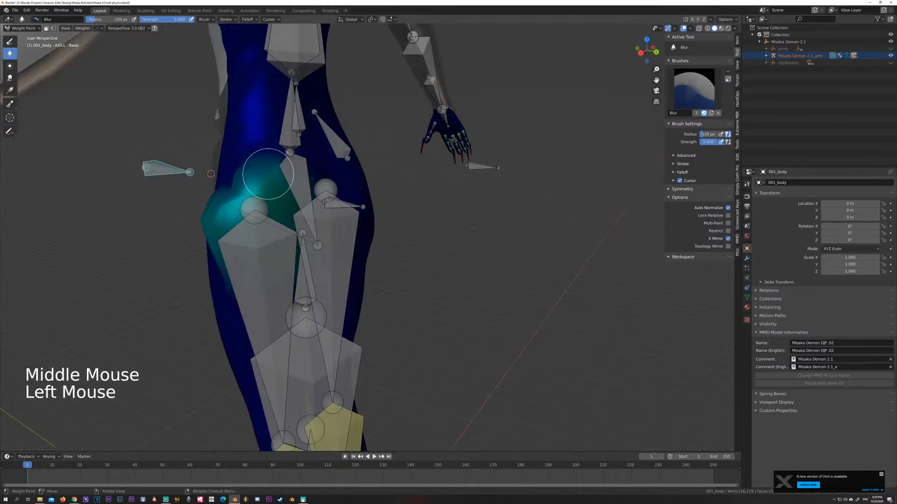
mouse_move(240, 237)
middle_down()
mouse_move(242, 195)
mouse_move(240, 215)
middle_up()
click(248, 226)
click(240, 215)
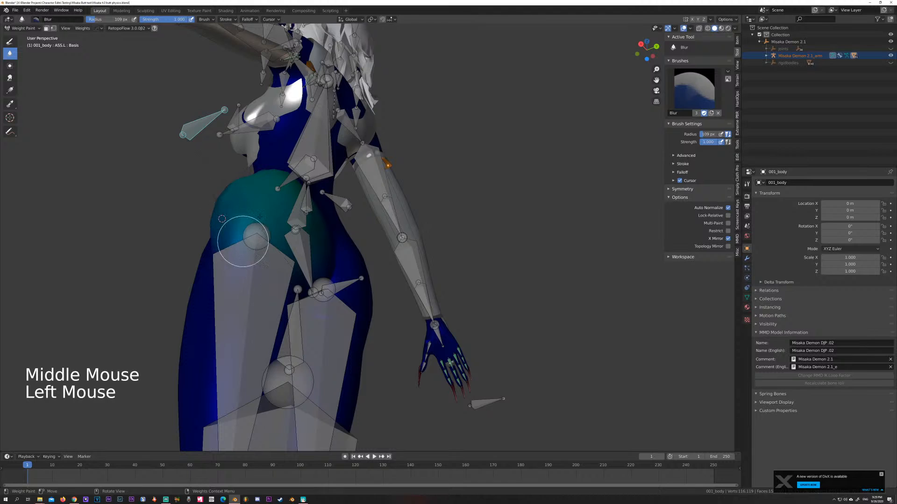
middle_drag(246, 200, 286, 191)
drag(286, 190, 266, 204)
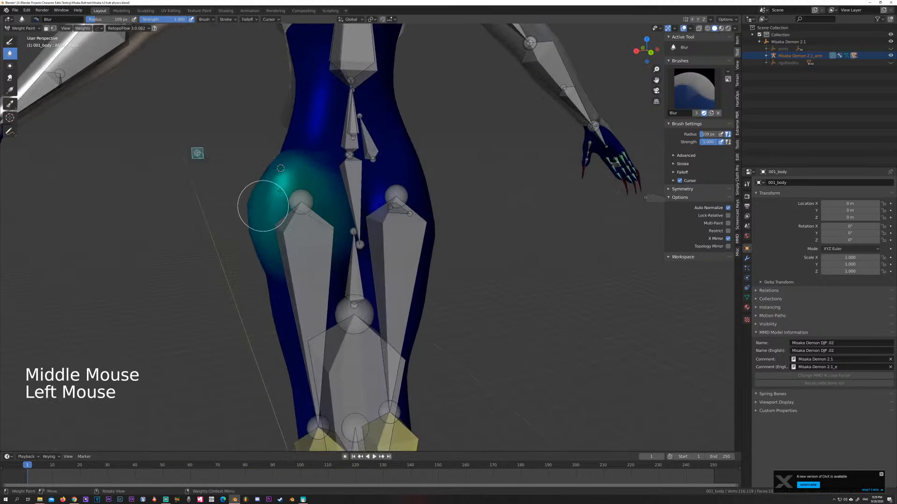
Step: Blur the ASS.L weights around the outer side and lower edge of the displaced buttock
middle_drag(260, 217, 346, 235)
drag(346, 234, 348, 229)
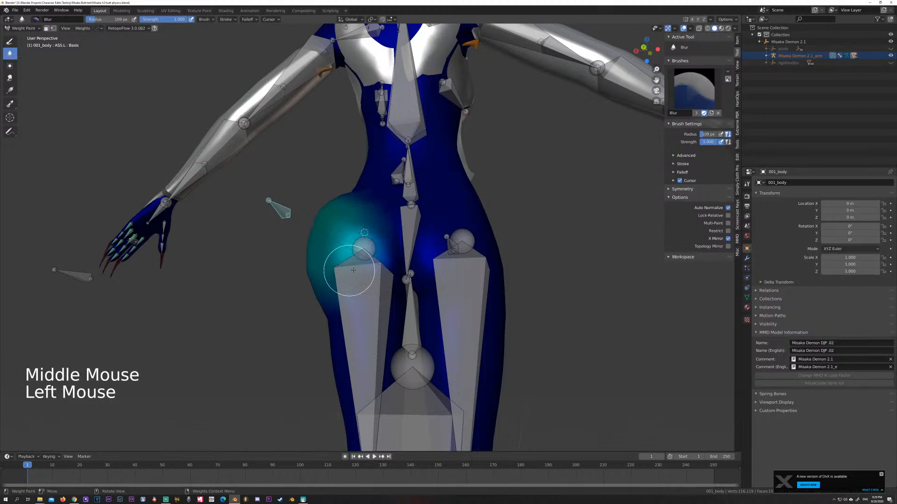
middle_drag(377, 277, 366, 266)
drag(366, 266, 318, 324)
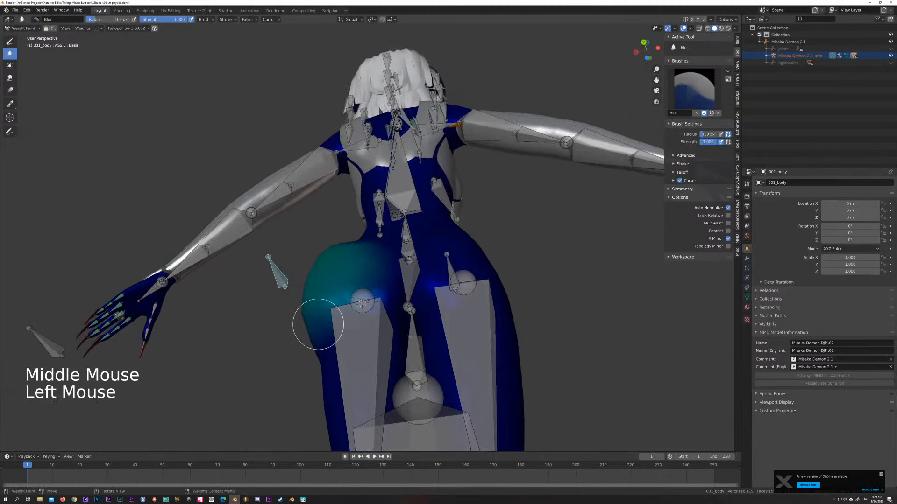
middle_drag(352, 312, 251, 175)
Step: Switch to the Draw brush and move the ASS.L bone about 0.11 m in X, 0.07 m in Y and 0.04 m in Z
scroll(356, 270, down, 1)
scroll(405, 272, up, 4)
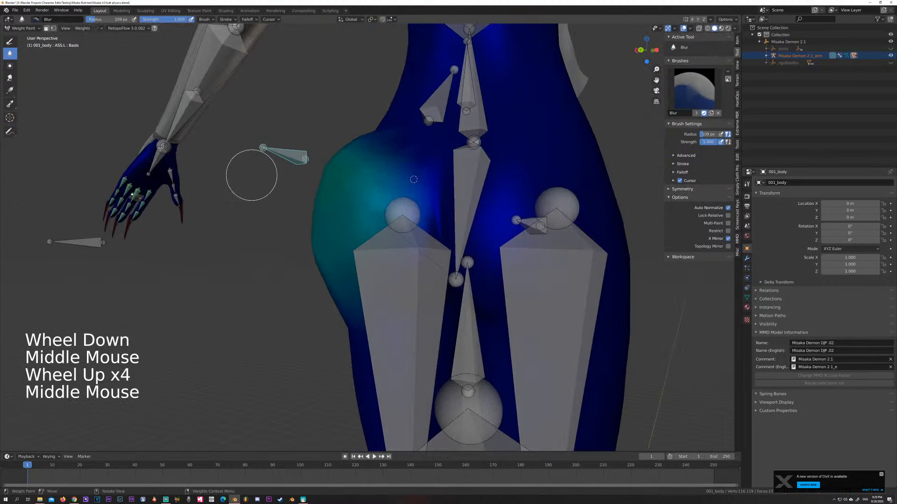
click(10, 41)
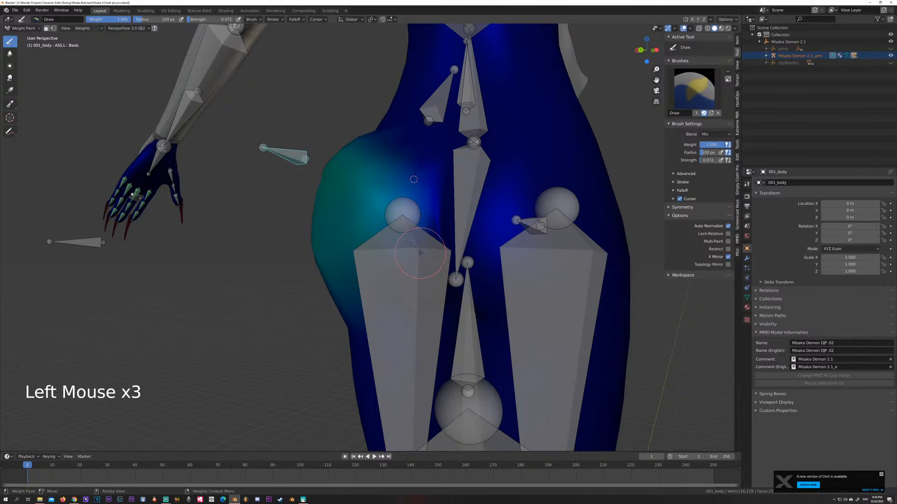
key(g)
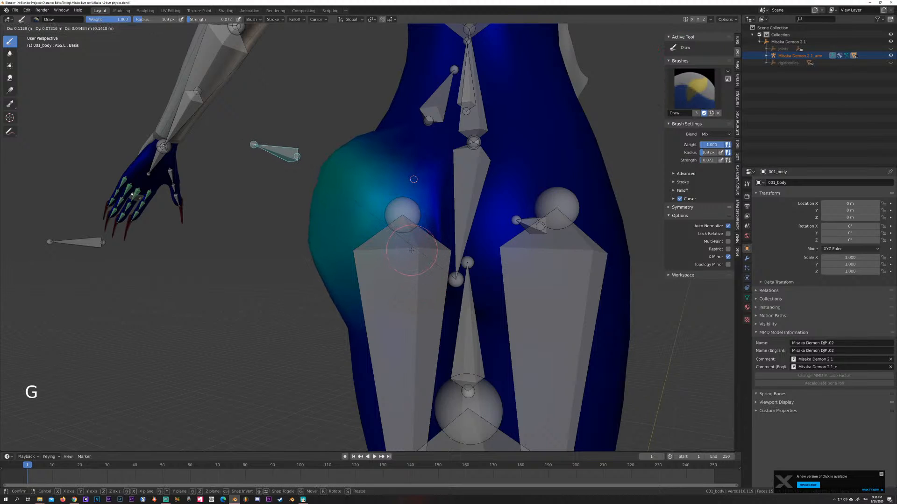
click(411, 250)
Step: Paint soft ASS.L weight over the inner and lower back of the buttock with a 45 px Draw brush at strength 0.072
key(f)
click(396, 249)
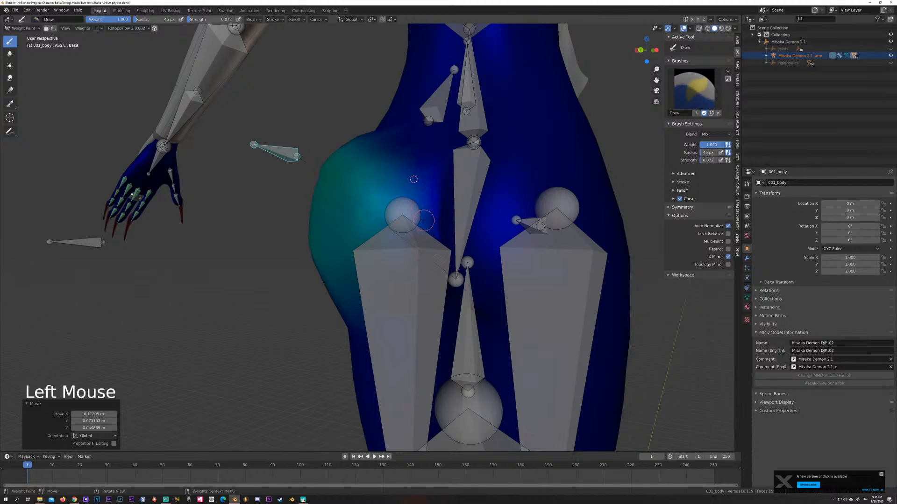
click(412, 177)
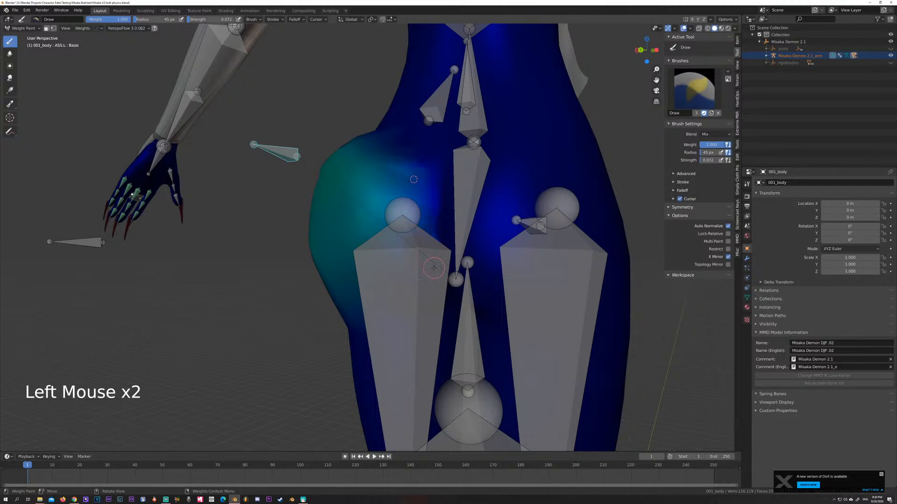
middle_drag(434, 268, 429, 267)
click(429, 267)
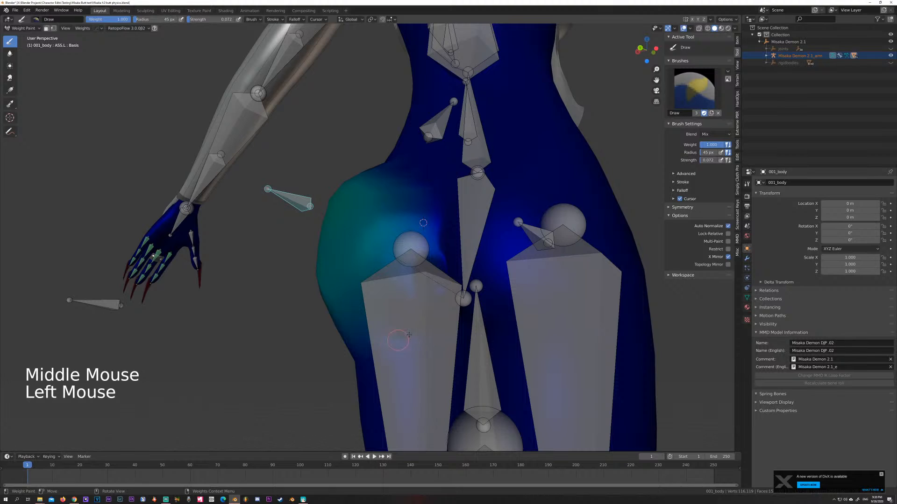
drag(422, 259, 377, 258)
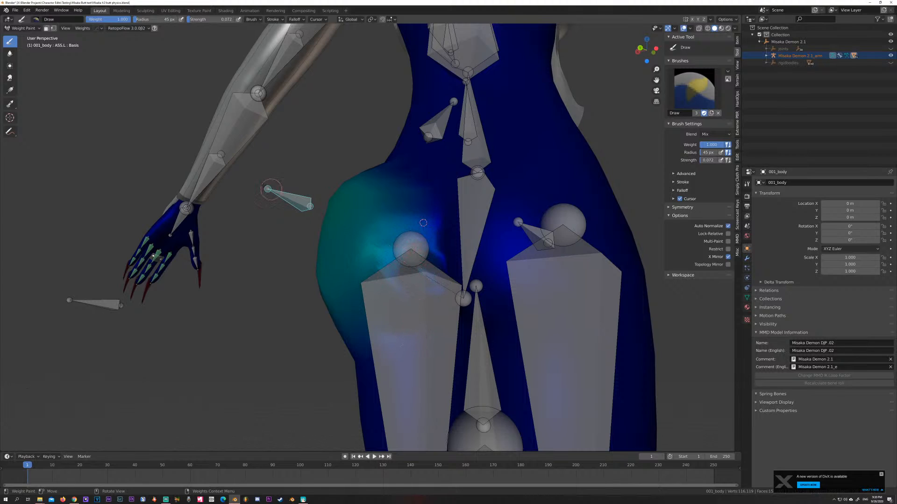
Step: Smooth the fresh ASS.L strokes across the back of the buttock with the Blur brush at radius 174 px and strength 1.000
click(9, 54)
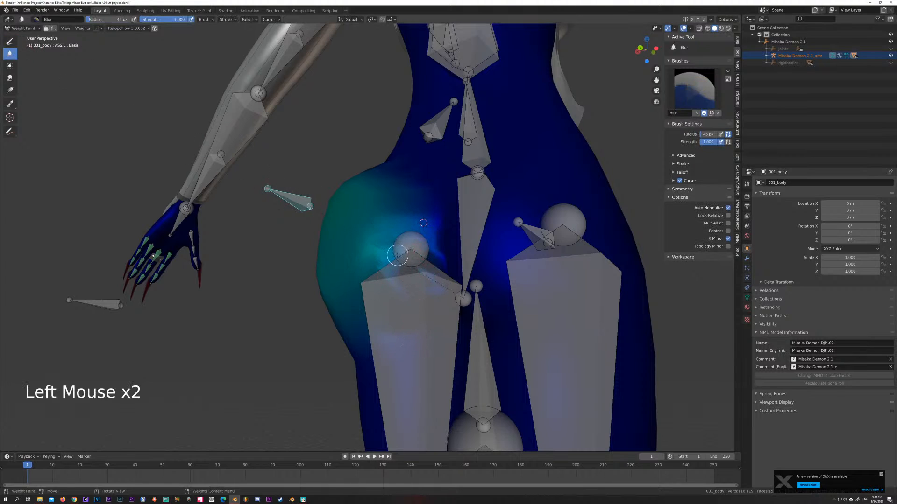
key(f)
click(435, 280)
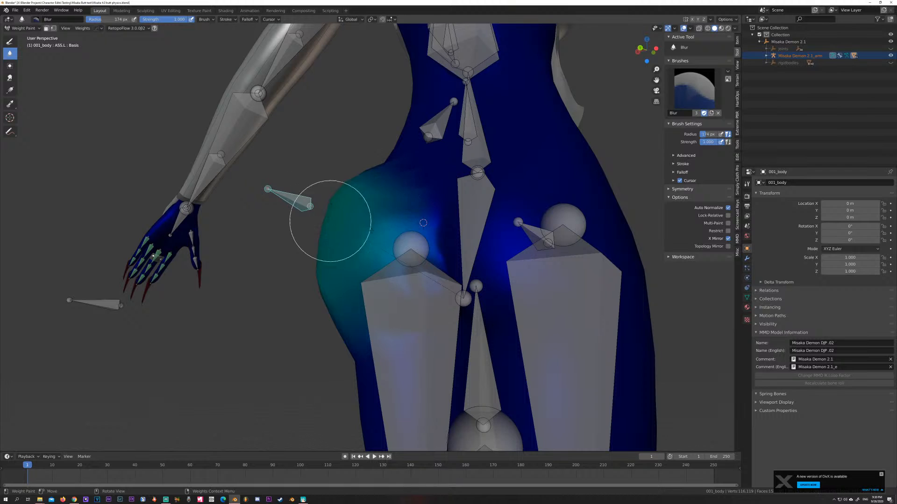
drag(355, 252, 380, 229)
middle_drag(346, 215, 369, 222)
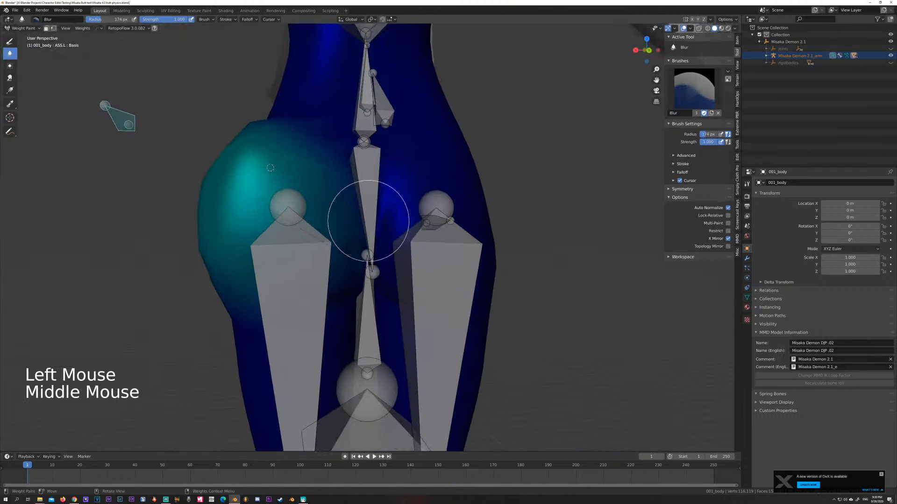
mouse_move(253, 159)
mouse_down()
mouse_move(283, 173)
mouse_move(265, 136)
mouse_move(260, 146)
mouse_move(273, 161)
mouse_move(284, 154)
mouse_up()
middle_drag(285, 154, 201, 132)
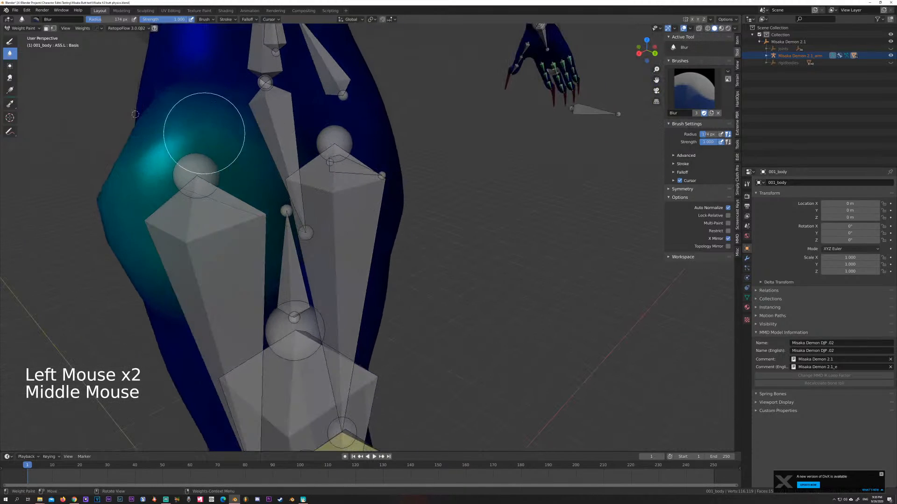
mouse_move(200, 132)
mouse_down()
mouse_move(153, 139)
mouse_move(146, 175)
mouse_move(113, 206)
mouse_move(126, 153)
mouse_move(176, 160)
mouse_move(200, 124)
mouse_move(146, 176)
mouse_move(160, 184)
mouse_up()
Step: Blur the ASS.L weights over the outer side of the buttock down toward the thigh
scroll(161, 184, down, 2)
middle_drag(161, 184, 219, 199)
mouse_move(220, 198)
mouse_down()
mouse_move(224, 164)
mouse_move(212, 168)
mouse_move(206, 150)
mouse_move(231, 163)
mouse_move(236, 196)
mouse_up()
mouse_move(236, 196)
middle_down()
mouse_move(215, 186)
mouse_move(219, 170)
middle_up()
mouse_move(220, 171)
mouse_down()
mouse_move(238, 178)
mouse_move(234, 196)
mouse_up()
middle_drag(234, 196, 240, 230)
scroll(240, 230, down, 2)
drag(241, 230, 260, 259)
Step: Continue blurring the ASS.L weights around the buttock and upper thigh from several angles
middle_drag(260, 260, 262, 252)
drag(262, 252, 276, 194)
mouse_move(275, 194)
middle_down()
mouse_move(274, 227)
mouse_move(270, 196)
middle_up()
mouse_move(276, 243)
mouse_down()
mouse_move(290, 280)
mouse_move(279, 256)
mouse_up()
middle_drag(276, 266, 300, 268)
mouse_move(300, 269)
mouse_down()
mouse_move(280, 281)
mouse_move(317, 294)
mouse_up()
middle_drag(317, 294, 311, 305)
mouse_move(310, 304)
mouse_down()
mouse_move(394, 281)
mouse_move(384, 290)
mouse_move(377, 256)
mouse_up()
mouse_move(384, 240)
middle_down()
mouse_move(354, 210)
mouse_move(374, 212)
middle_up()
click(354, 210)
click(260, 176)
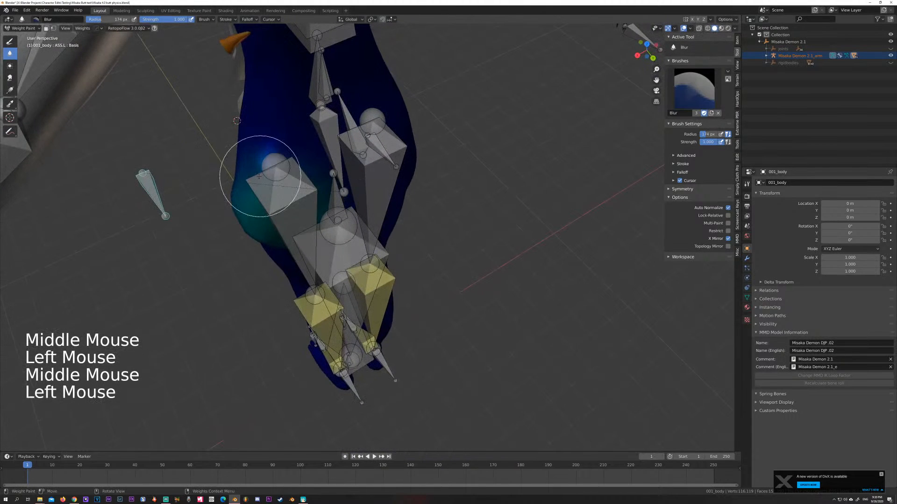
Step: Soften the ASS.L weight falloff on the underside, hip side and outer back of the buttock with the Blur brush
mouse_move(238, 190)
middle_down()
mouse_move(272, 255)
mouse_move(360, 176)
middle_up()
click(289, 272)
click(360, 176)
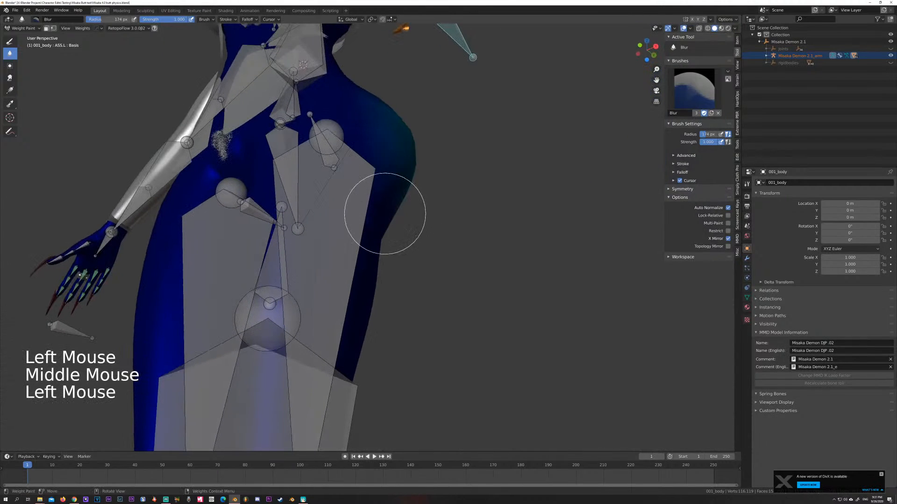
middle_drag(385, 210, 320, 244)
click(263, 193)
mouse_move(245, 226)
middle_down()
mouse_move(253, 219)
mouse_move(238, 213)
middle_up()
click(238, 212)
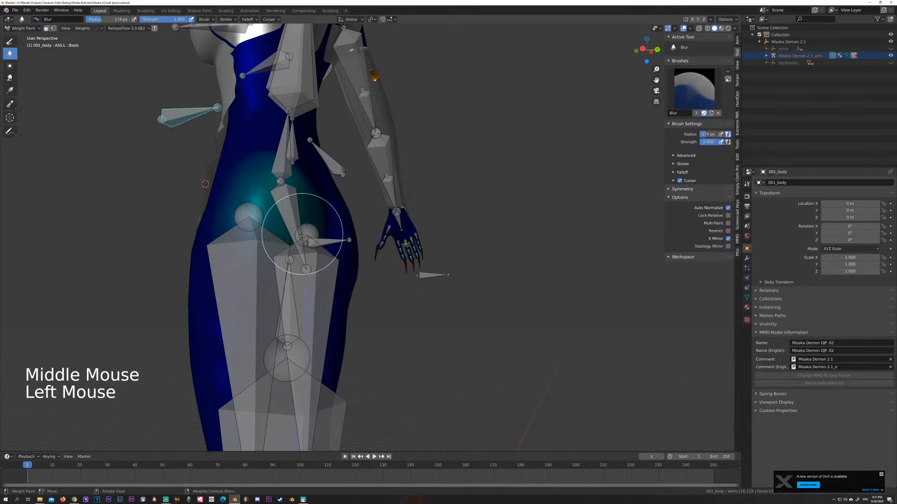
middle_drag(289, 234, 262, 239)
click(280, 233)
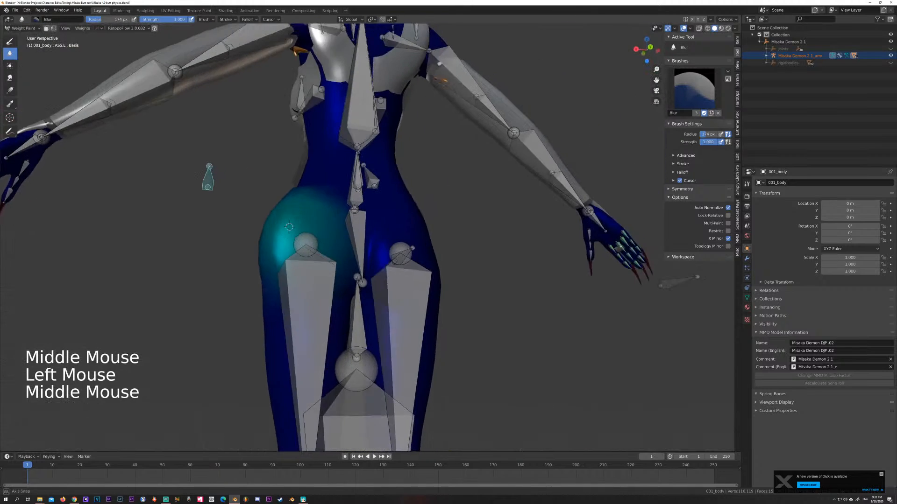
click(256, 242)
Step: Test the buttock deformation by temporarily moving the ASS.L bone toward the hip and cancelling the move
middle_drag(336, 270, 340, 273)
scroll(355, 271, down, 1)
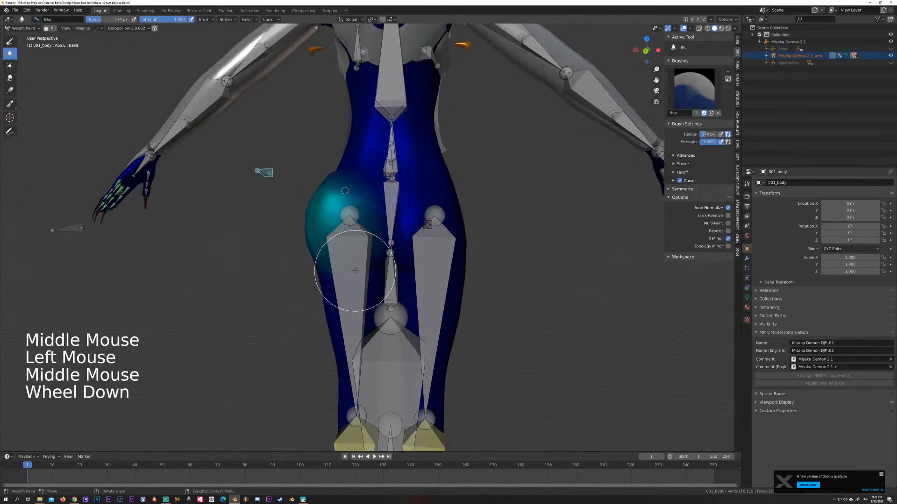
key(g)
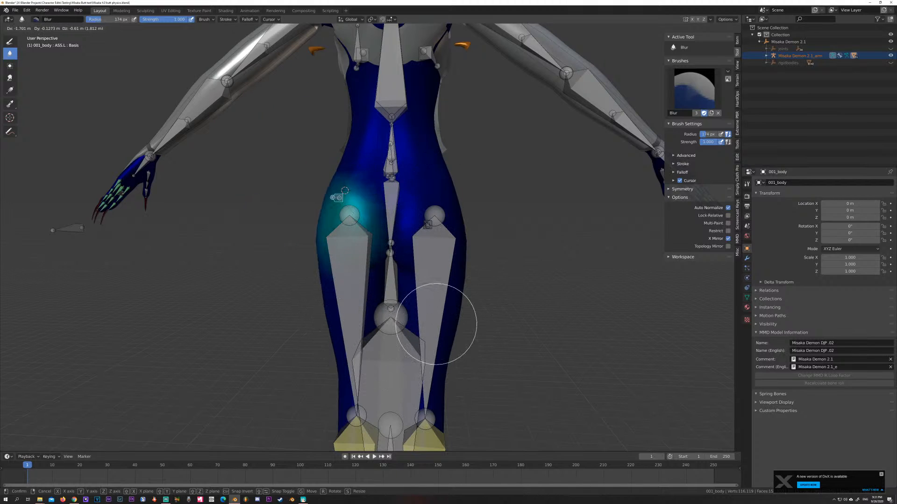
right_click(366, 240)
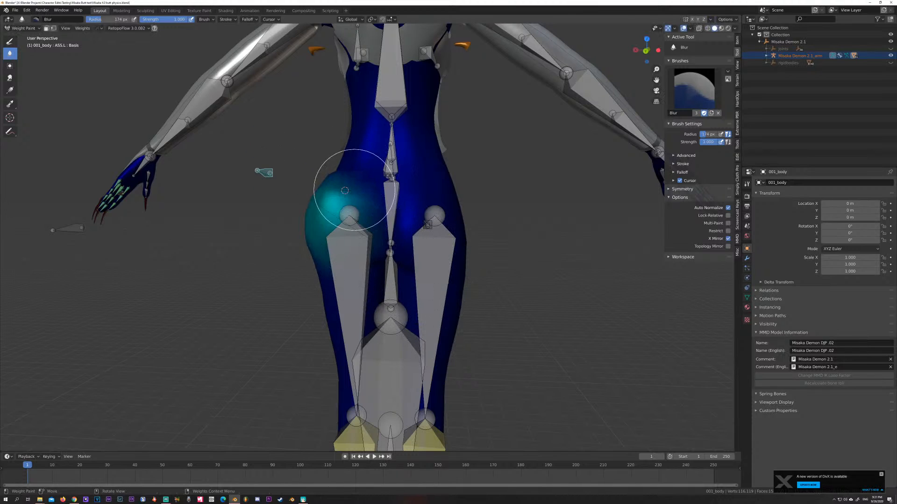
Step: Paint light ASS.L weight from the upper buttock toward the waist with a 96 px Draw brush at strength 0.072
click(10, 42)
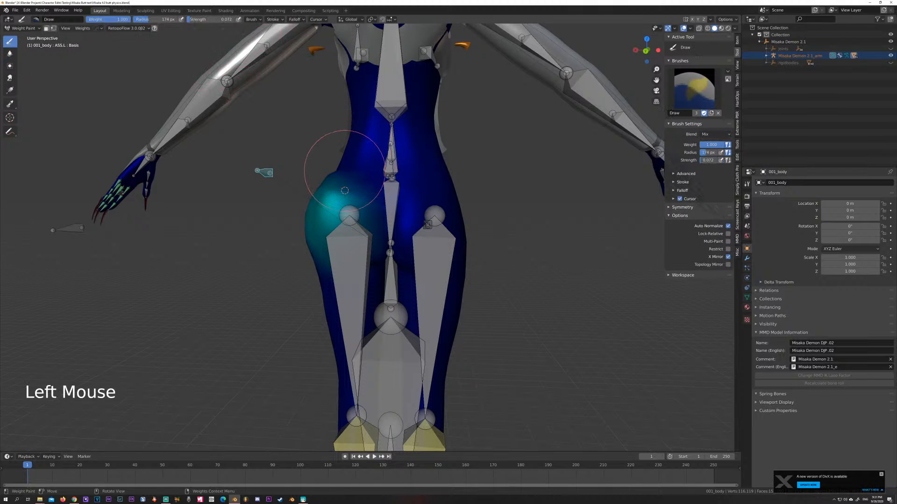
scroll(345, 190, up, 2)
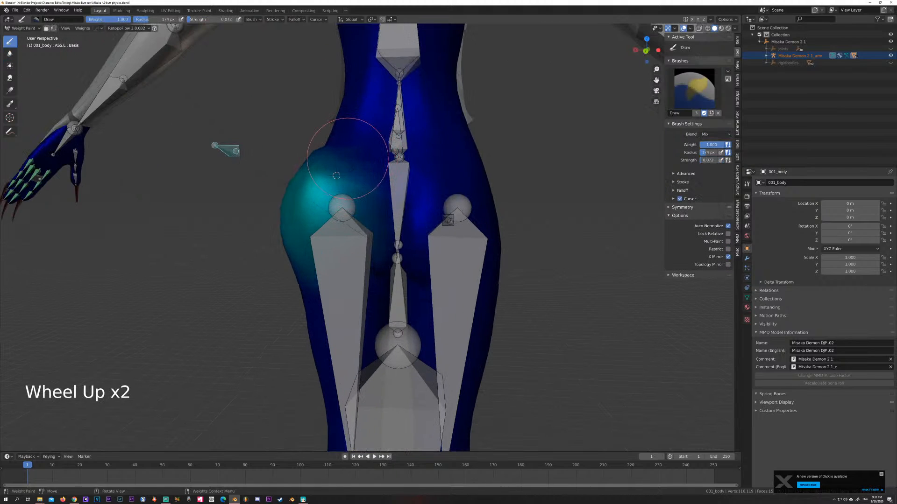
key(f)
click(364, 171)
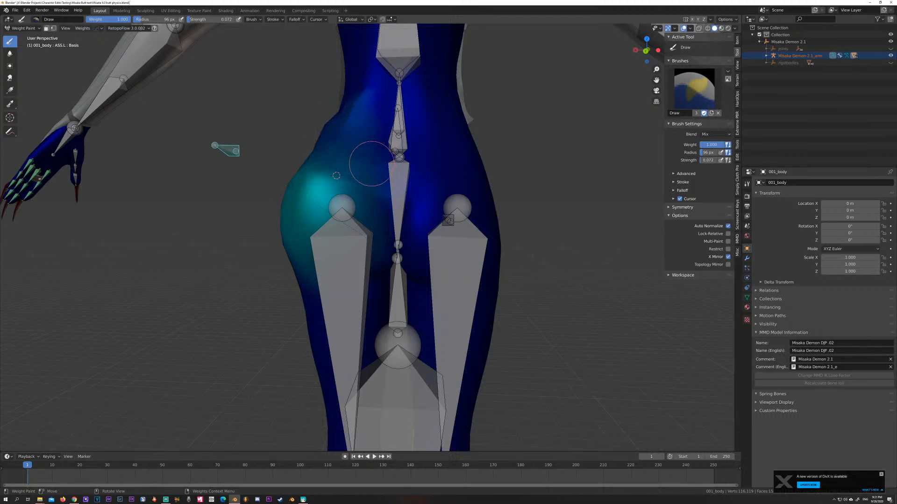
Step: Smooth the new ASS.L weight between the upper buttock and waist with the Blur brush at radius 96 px
middle_drag(326, 157, 349, 159)
click(10, 53)
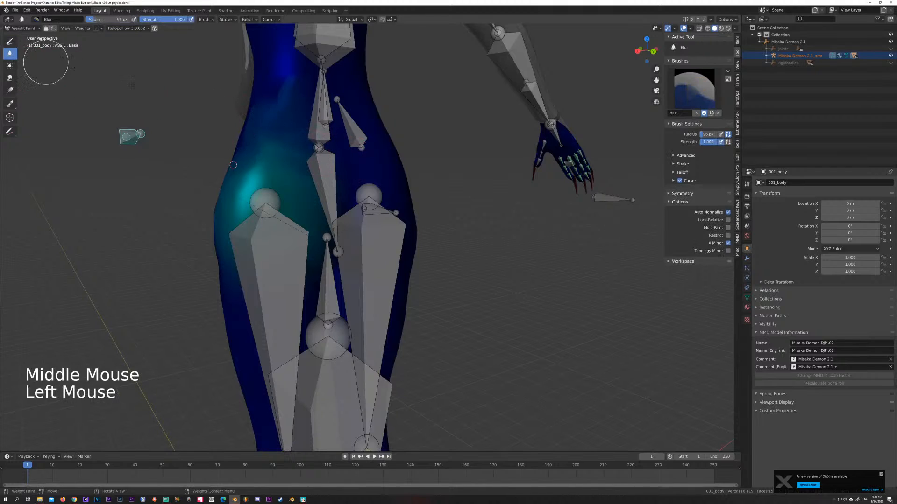
click(274, 138)
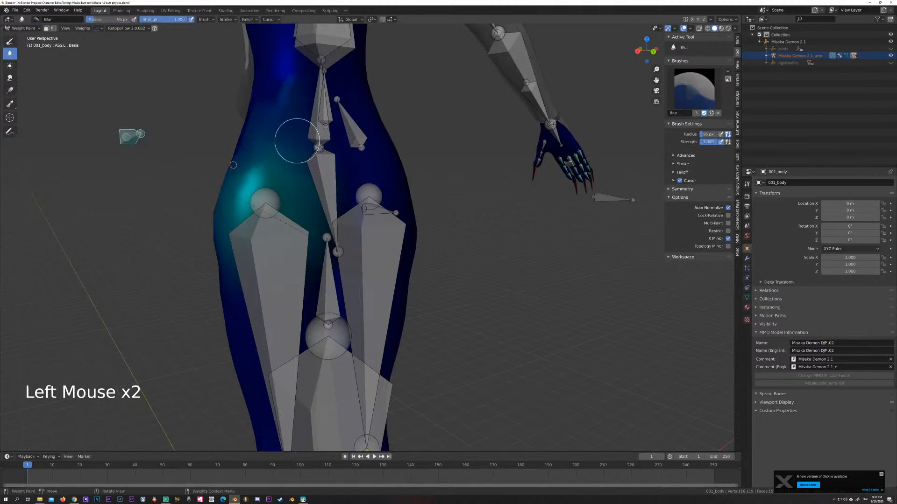
middle_drag(306, 121, 310, 134)
click(320, 134)
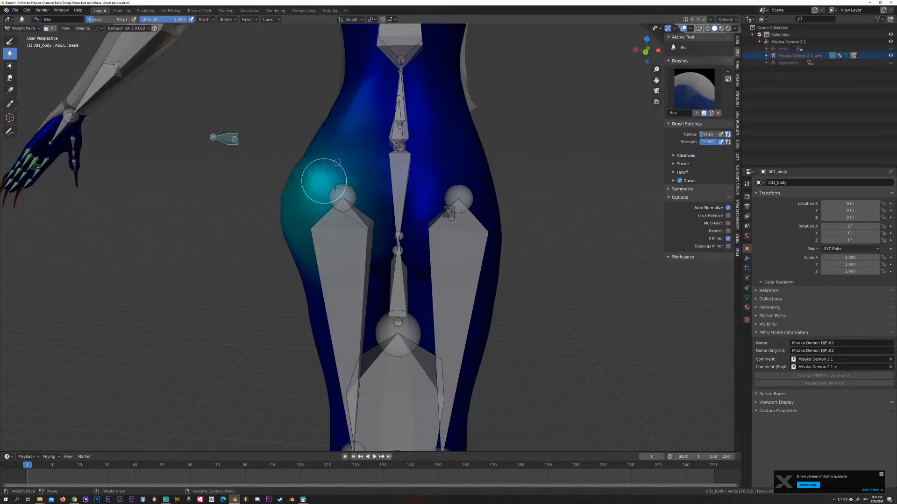
scroll(323, 148, down, 2)
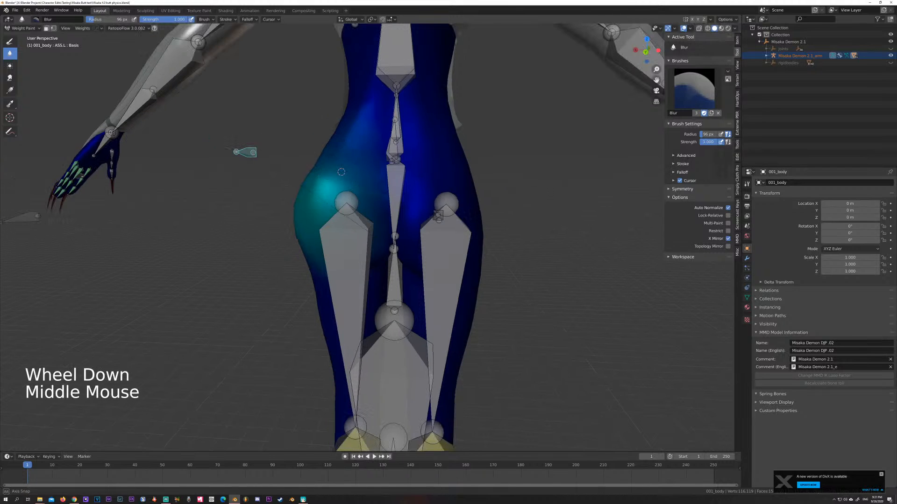
Step: Blur the ASS.L weight transition along the side of the hip with repeated short strokes
middle_drag(323, 148, 312, 169)
click(265, 164)
middle_drag(275, 145, 260, 150)
click(254, 176)
click(202, 183)
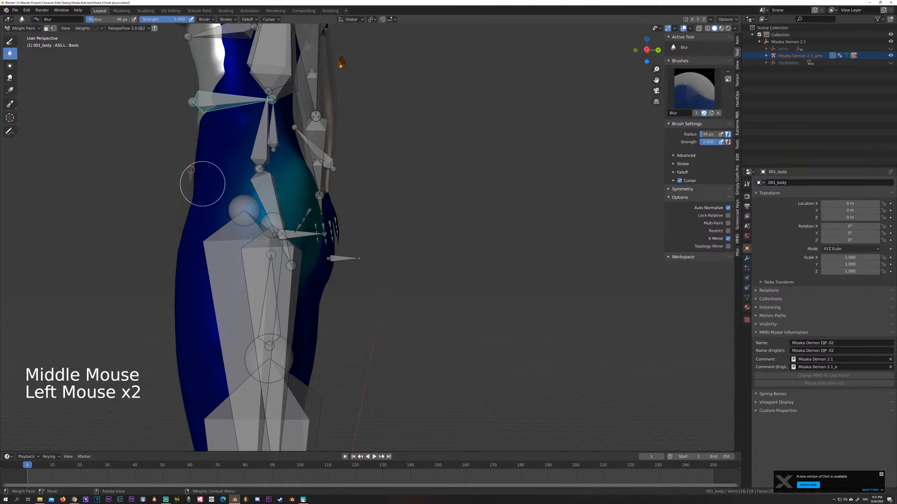
click(241, 189)
click(293, 207)
click(276, 205)
click(256, 178)
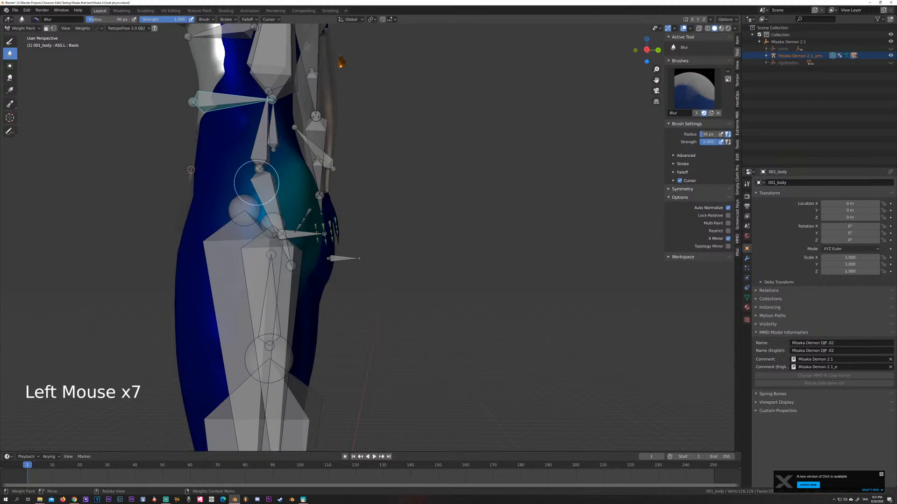
click(211, 164)
click(193, 188)
click(292, 211)
click(206, 209)
click(291, 216)
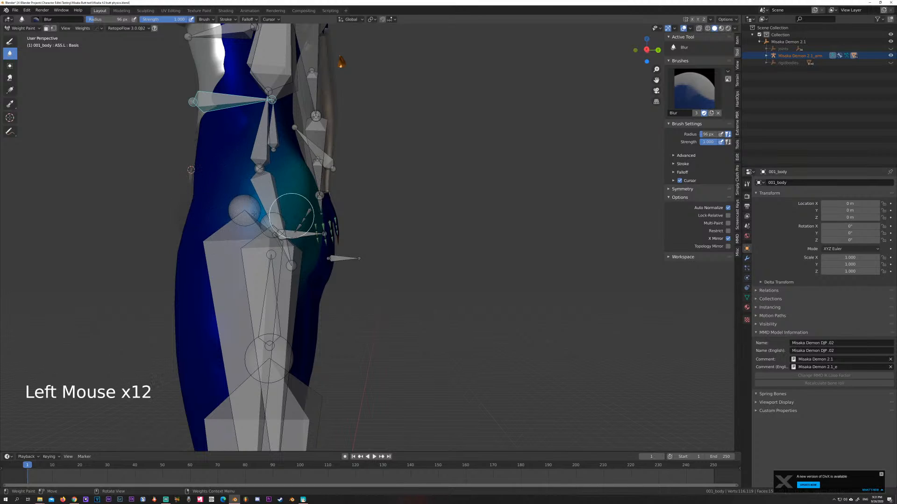
click(245, 210)
click(210, 206)
Step: Blur the ASS.L weights on the lower back of the buttock where it meets the thigh
mouse_move(329, 187)
middle_down()
mouse_move(315, 204)
mouse_move(334, 234)
mouse_move(330, 260)
middle_up()
click(336, 176)
click(377, 178)
click(330, 260)
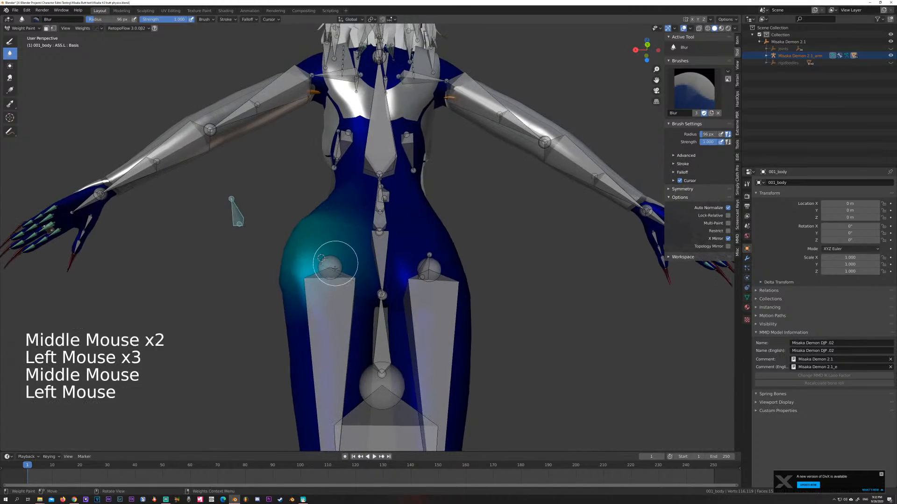
click(318, 282)
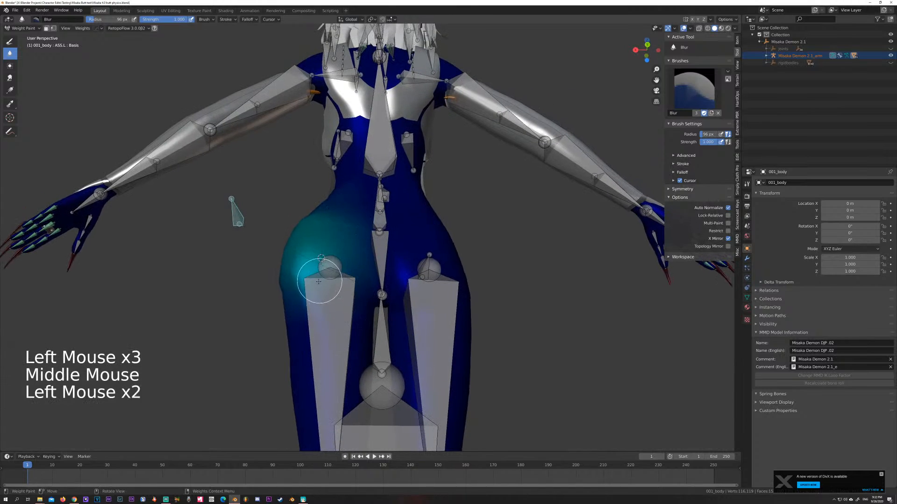
click(294, 289)
Step: Smooth the ASS.L weight falloff along the outer hip and upper thigh with the Blur brush
mouse_move(294, 336)
middle_down()
mouse_move(256, 244)
mouse_move(261, 254)
middle_up()
click(261, 254)
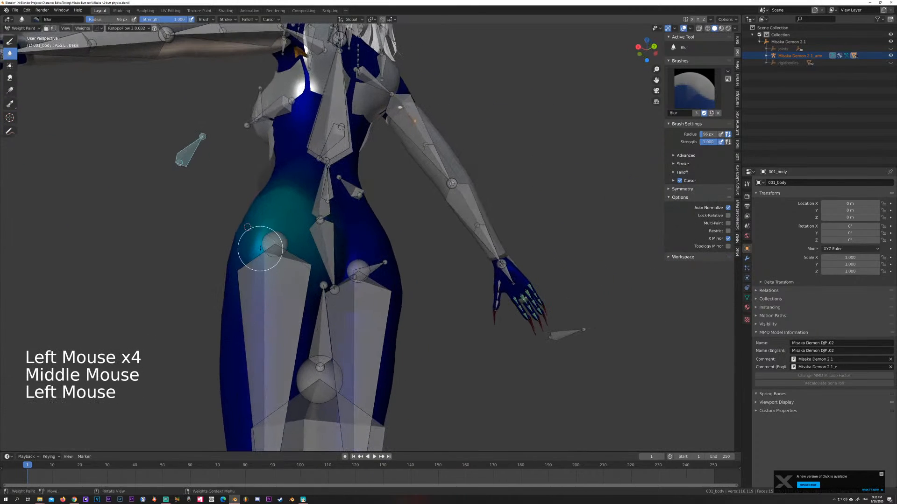
click(282, 257)
click(224, 330)
click(260, 300)
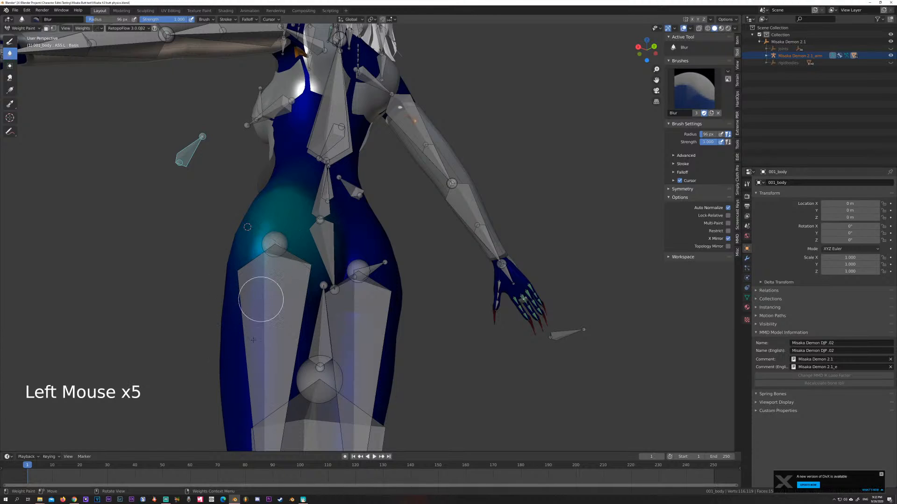
click(297, 228)
middle_drag(297, 228, 357, 294)
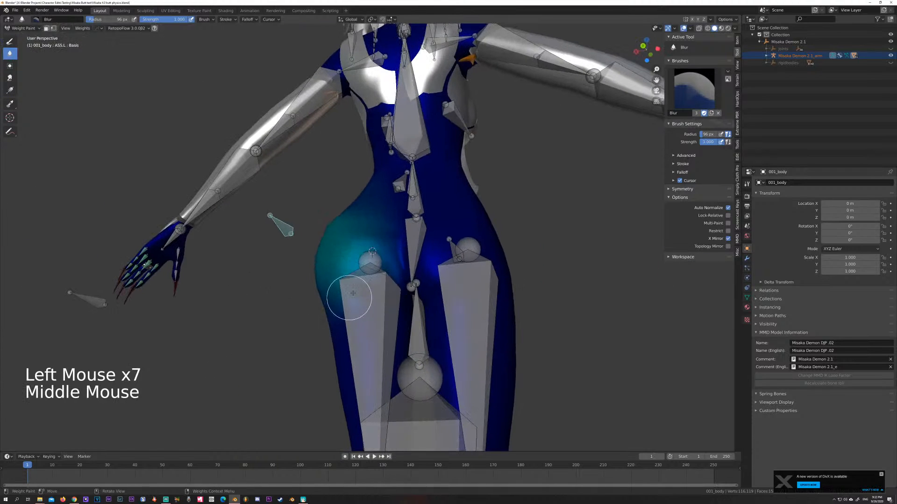
Step: Blur the ASS.L weights across the buttock, toward the body's centre line and along the outer hip
click(360, 261)
click(421, 263)
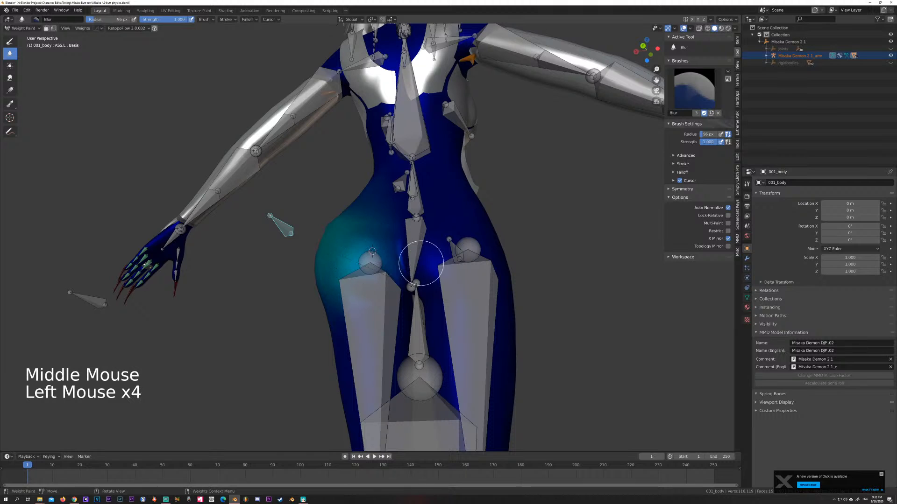
click(338, 236)
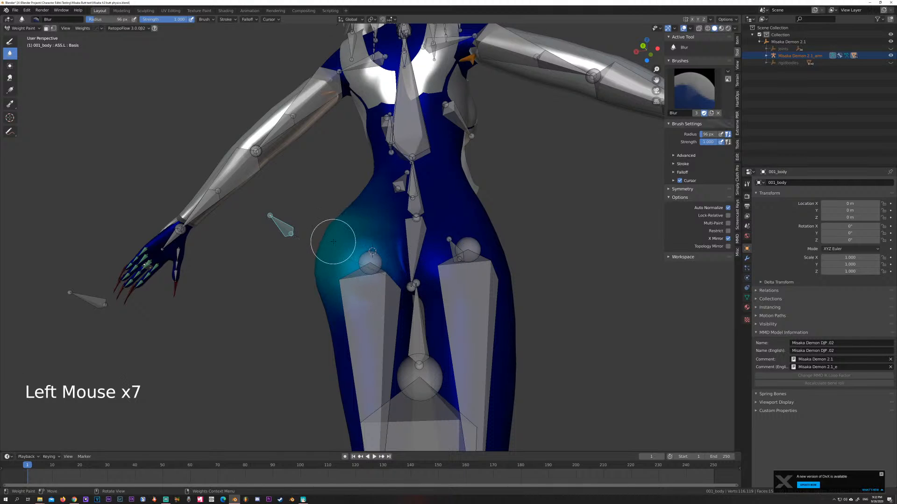
middle_drag(333, 241, 343, 255)
click(296, 164)
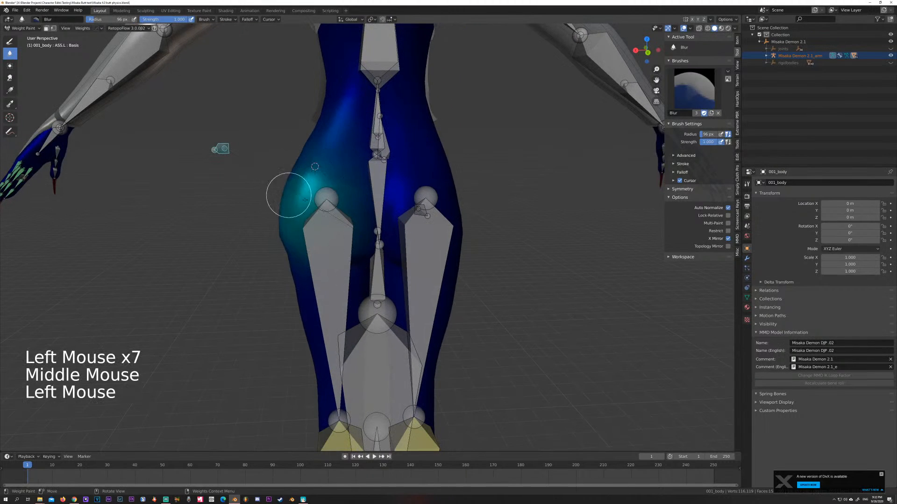
Step: Test the buttock deformation by moving the ASS.L bone, and clear its location back to the rest position
middle_drag(301, 220, 344, 234)
scroll(345, 234, down, 2)
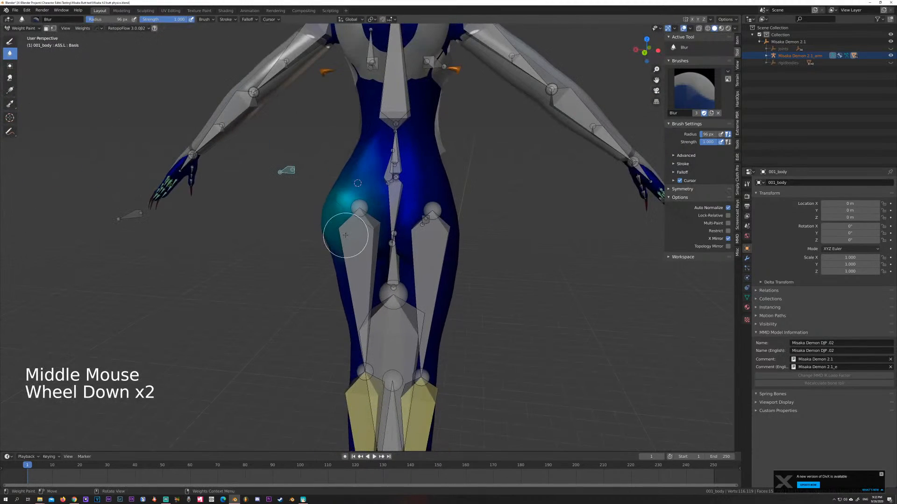
scroll(355, 221, up, 1)
key(g)
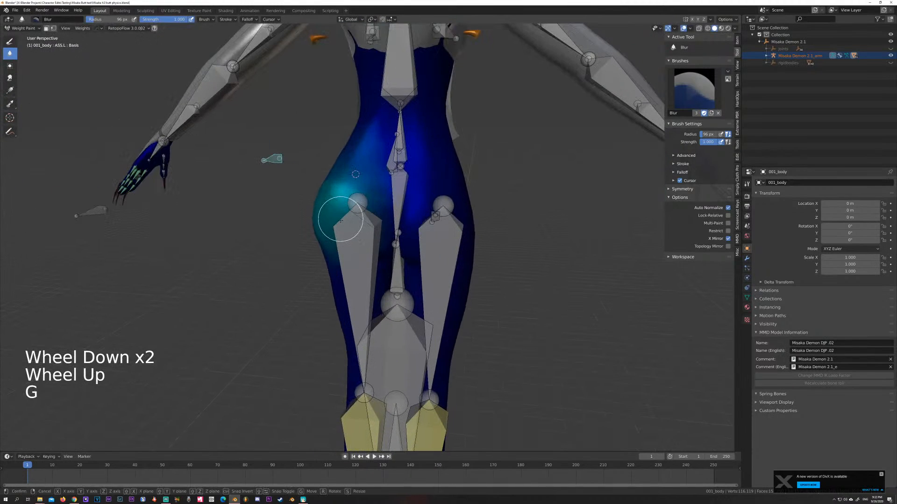
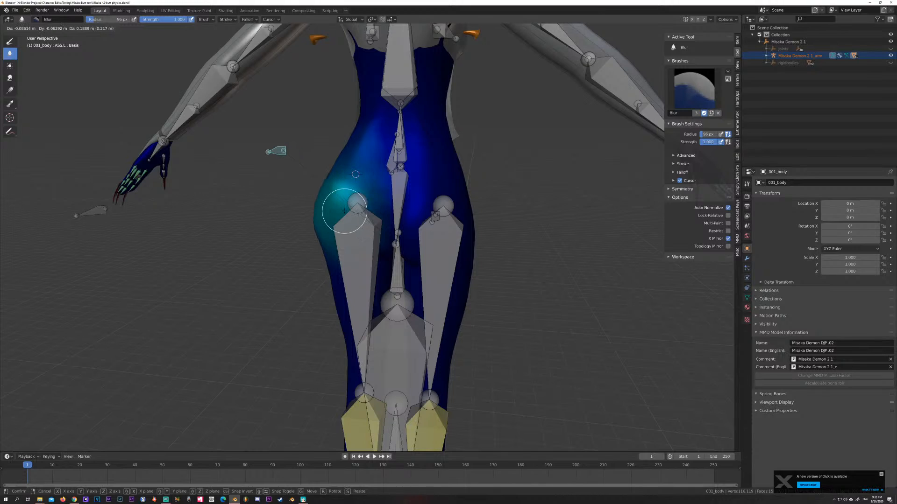
click(326, 215)
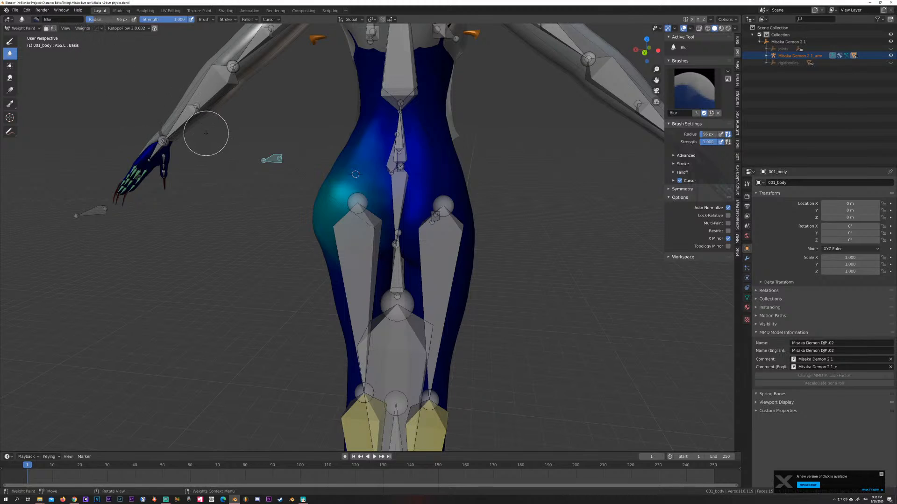
key(alt+g)
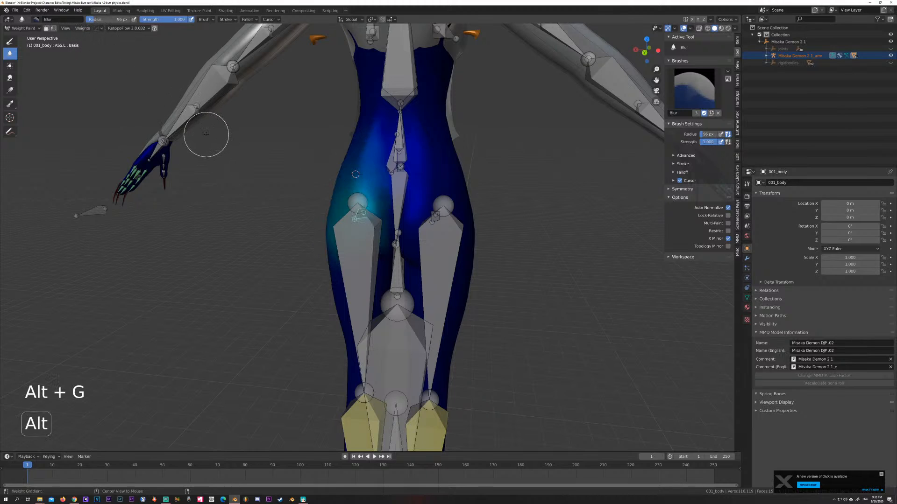
Step: Select the ASS.R bone and examine its mirrored weights on the opposite buttock from behind
mouse_move(292, 173)
middle_down()
mouse_move(364, 182)
mouse_move(276, 183)
mouse_move(302, 171)
middle_up()
middle_drag(307, 171, 316, 191)
scroll(316, 190, down, 1)
scroll(316, 190, up, 1)
ctrl+click(382, 199)
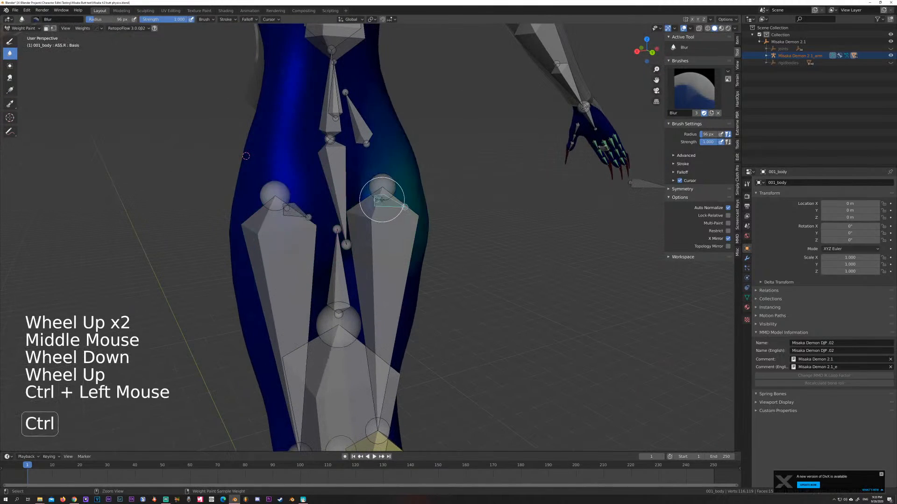
mouse_move(382, 199)
middle_down()
mouse_move(238, 157)
mouse_move(371, 190)
middle_up()
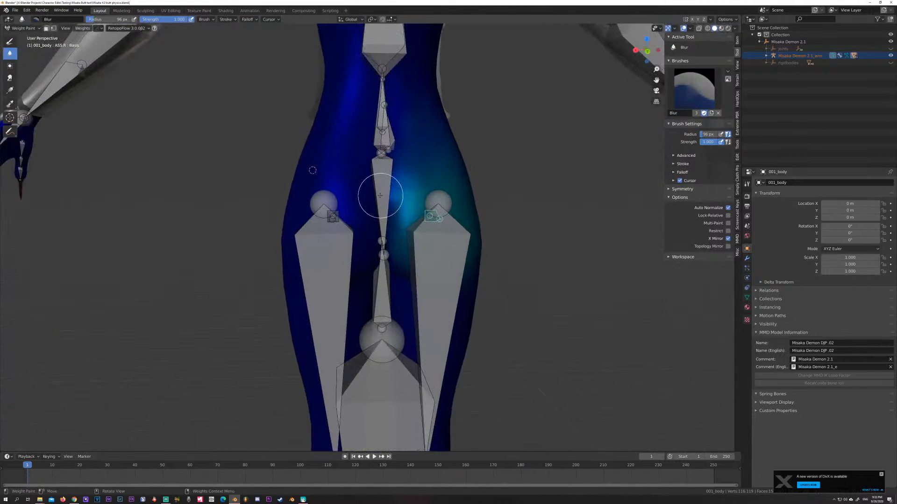
Step: Return the 001_body mesh to Object Mode and save the project file
click(29, 29)
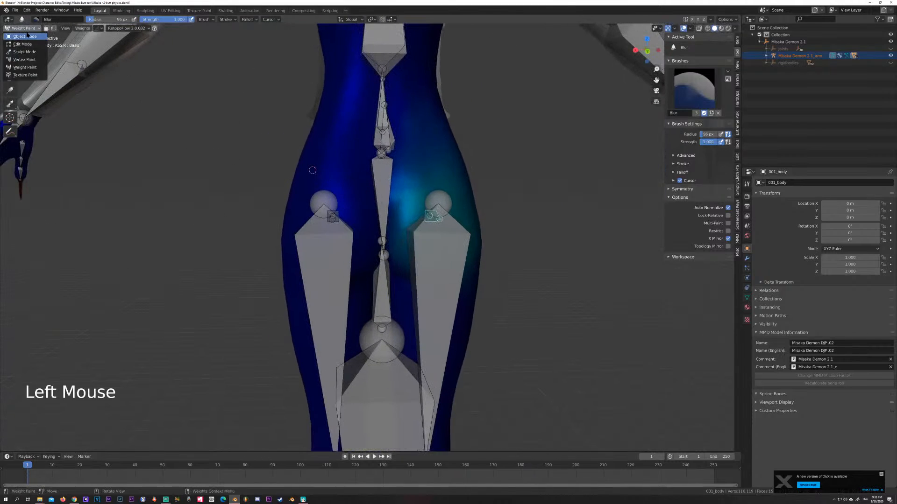
click(26, 37)
scroll(224, 161, down, 4)
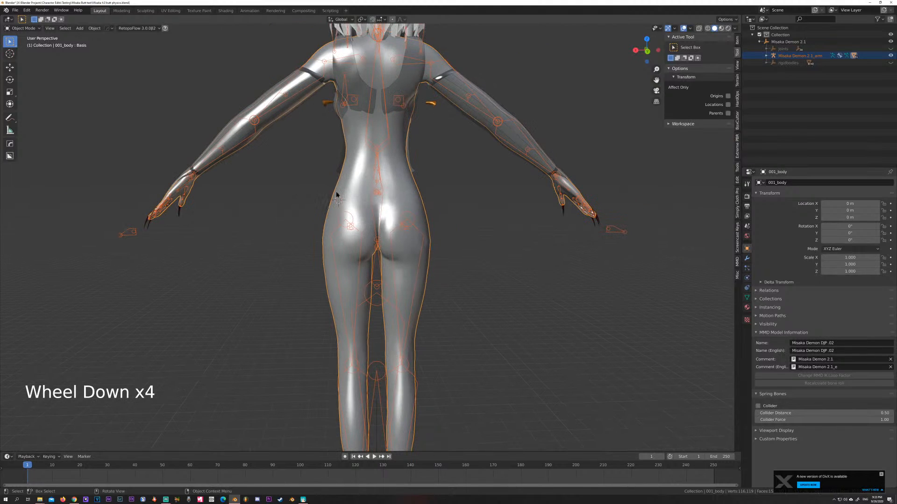
scroll(196, 136, down, 2)
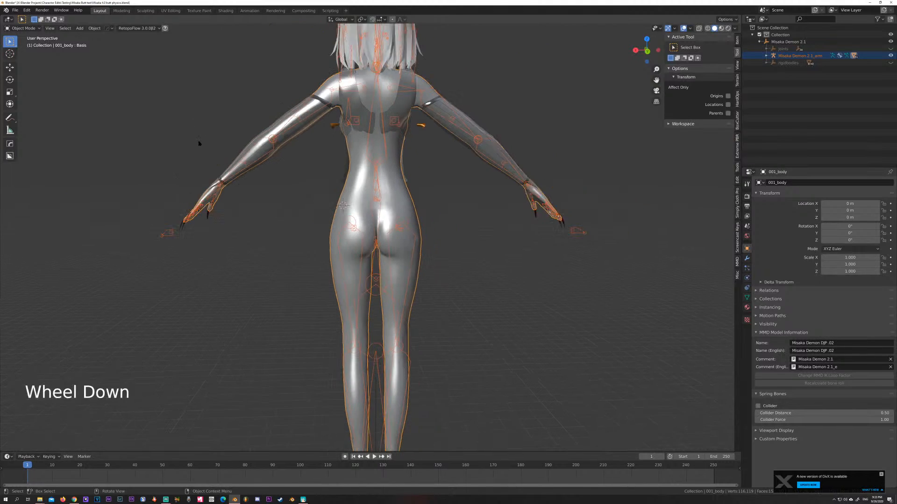
mouse_move(198, 140)
middle_down()
mouse_move(224, 148)
mouse_move(208, 147)
middle_up()
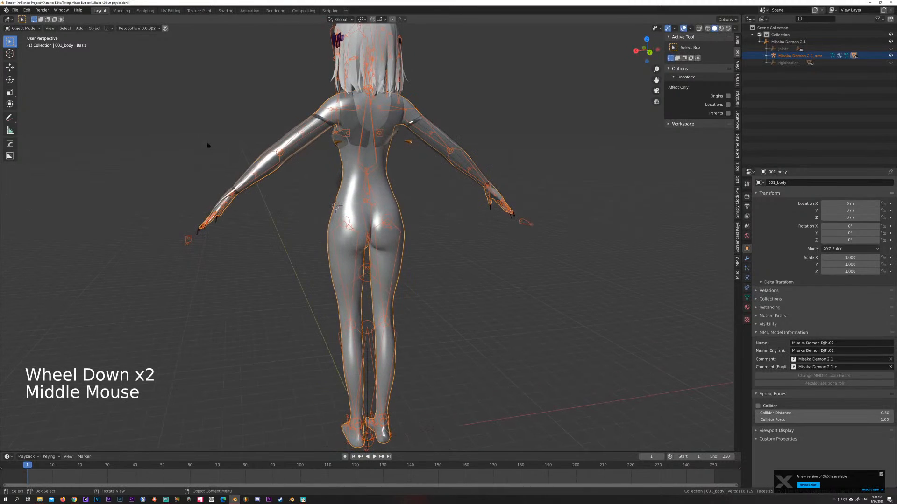
key(ctrl)
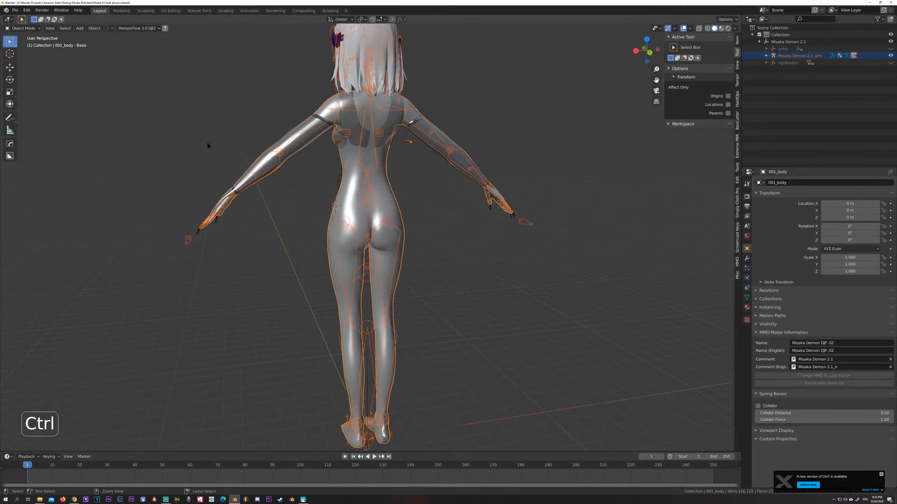
ctrl+middle_drag(208, 145, 208, 143)
key(ctrl+s)
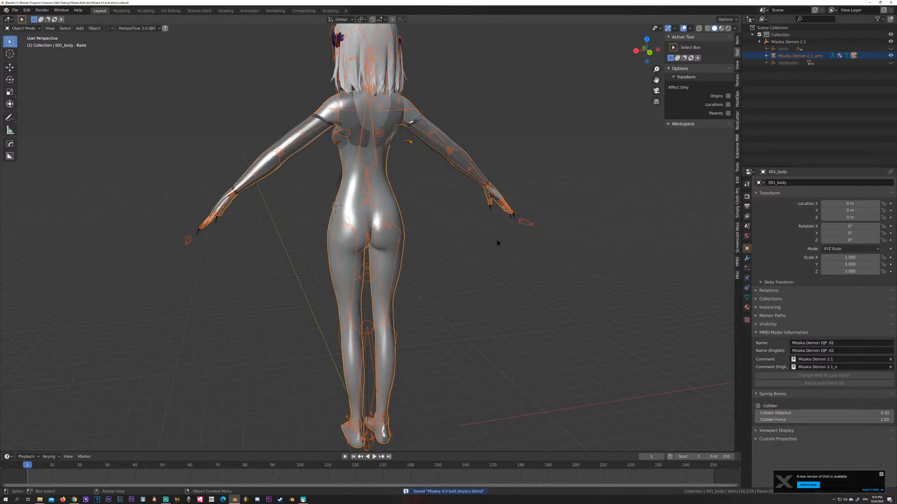
Step: Select all visible objects and reveal the hidden parts of the model, including joints and rigid bodies
key(a)
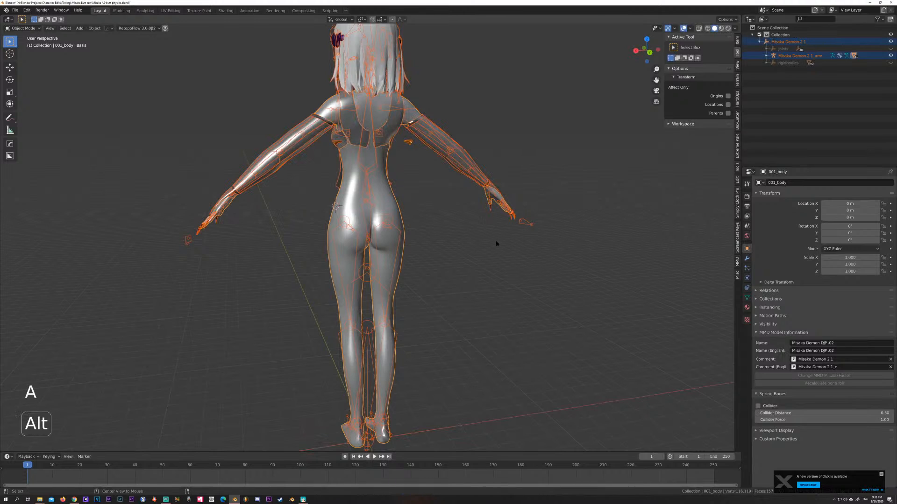
key(alt+h)
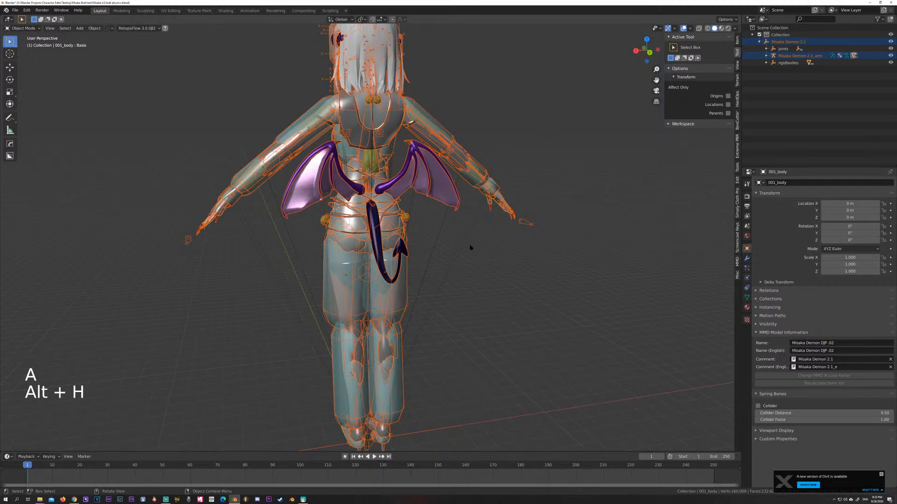
mouse_move(469, 248)
middle_down()
mouse_move(492, 248)
mouse_move(466, 247)
middle_up()
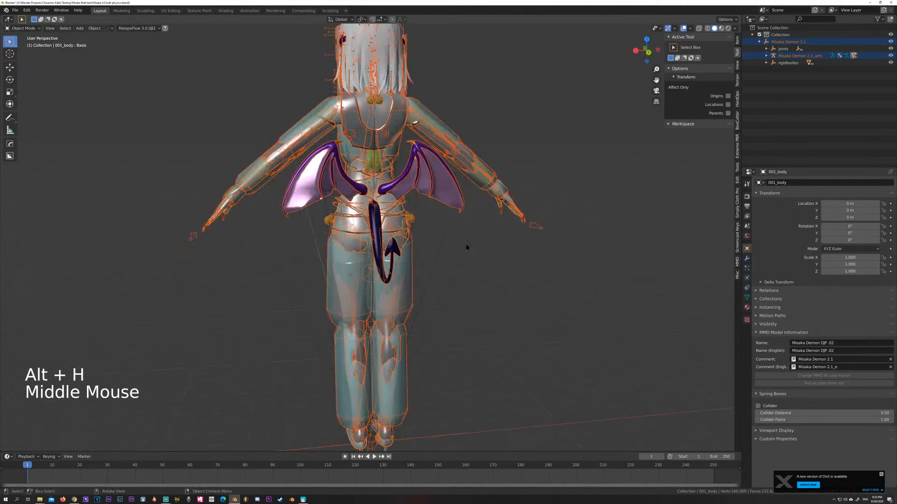
Step: Start the MMD model export to PMX, and create and open a destination folder named "Weight finish"
click(737, 262)
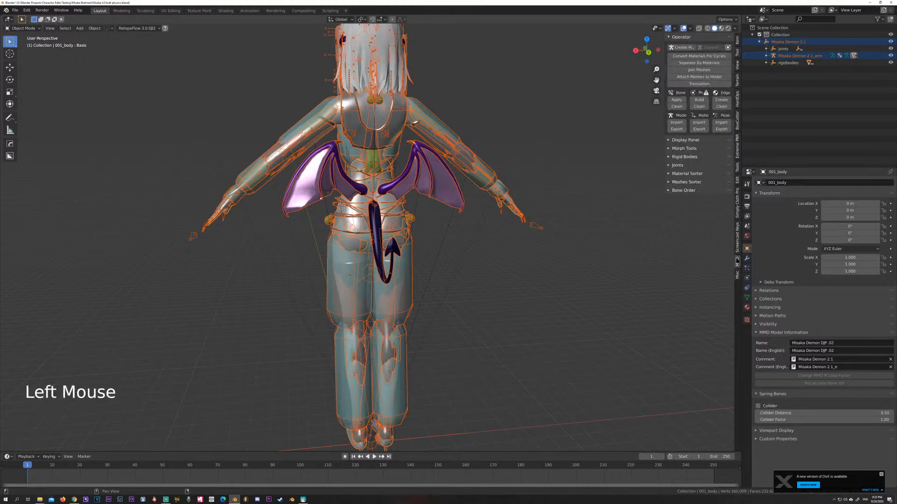
click(677, 129)
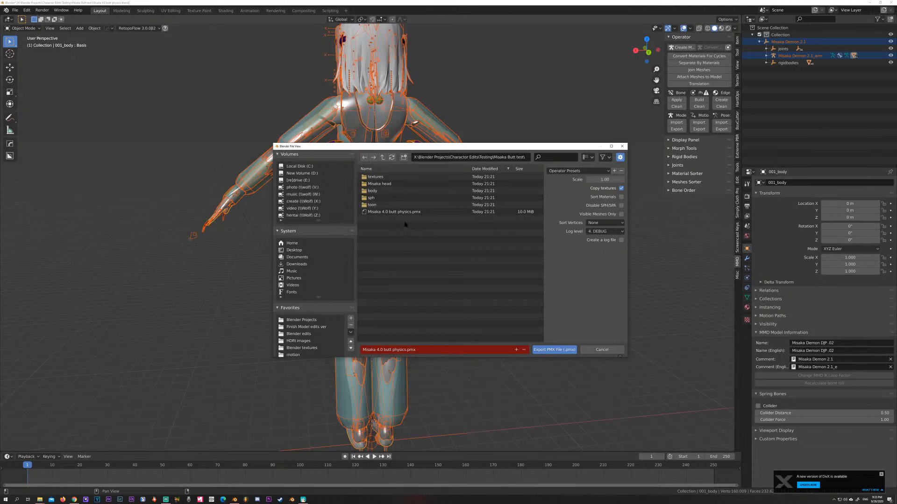
key(a)
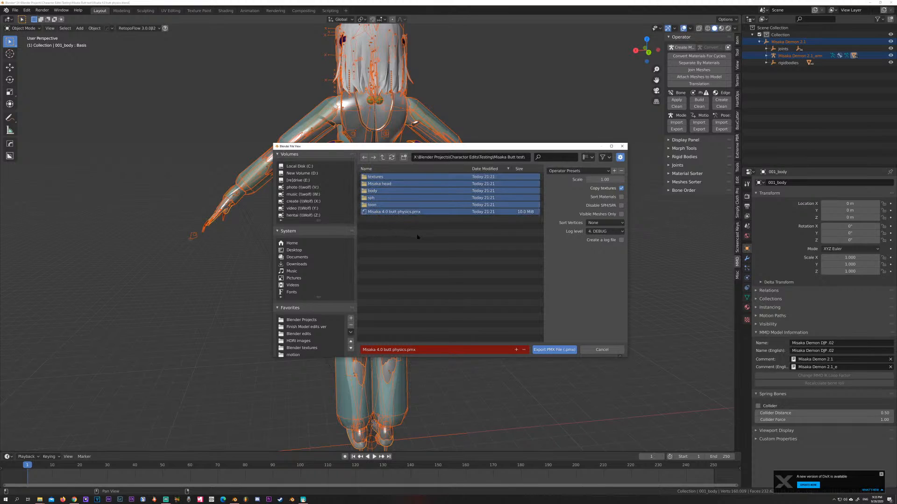
click(415, 239)
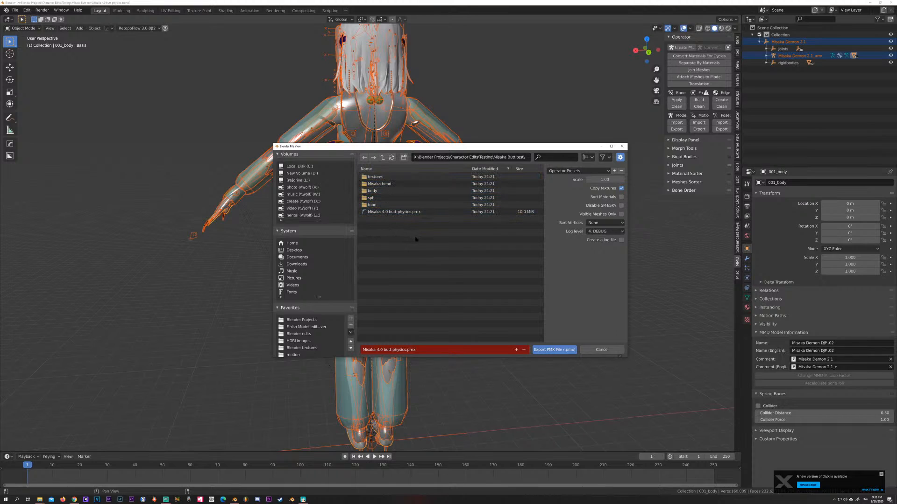
click(403, 157)
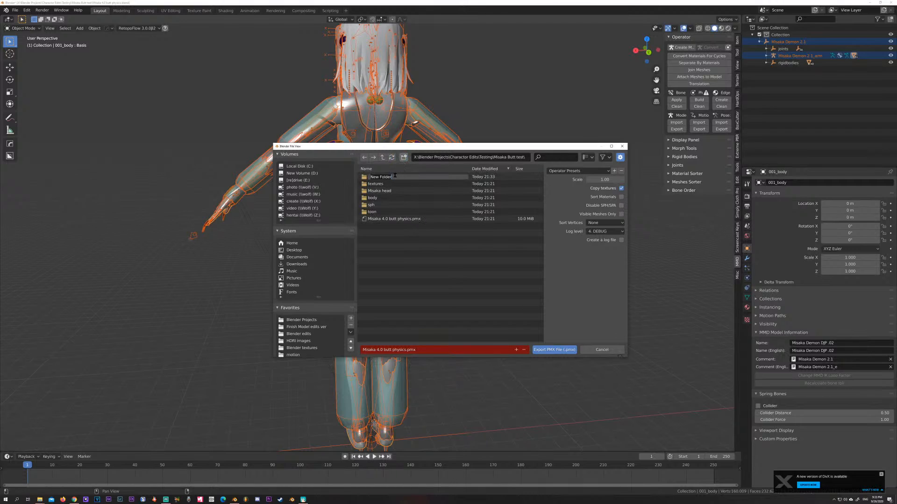
text(Weight finish)
key(Return)
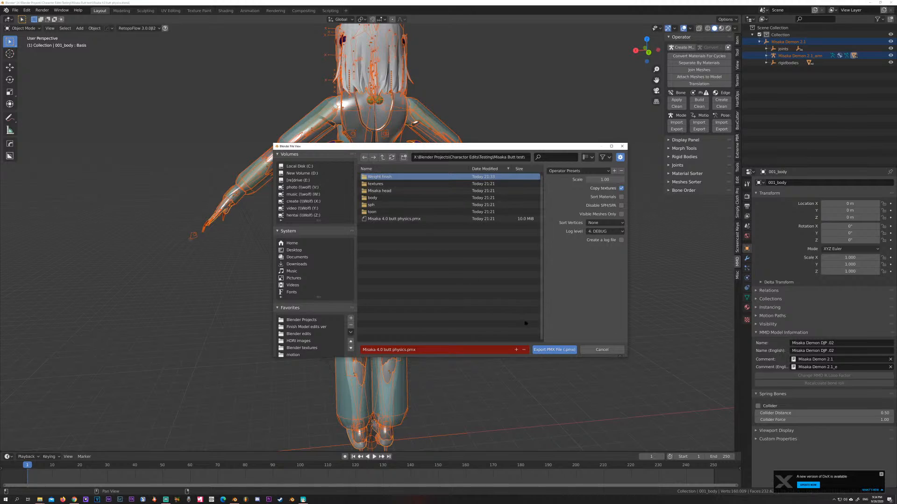
key(Return)
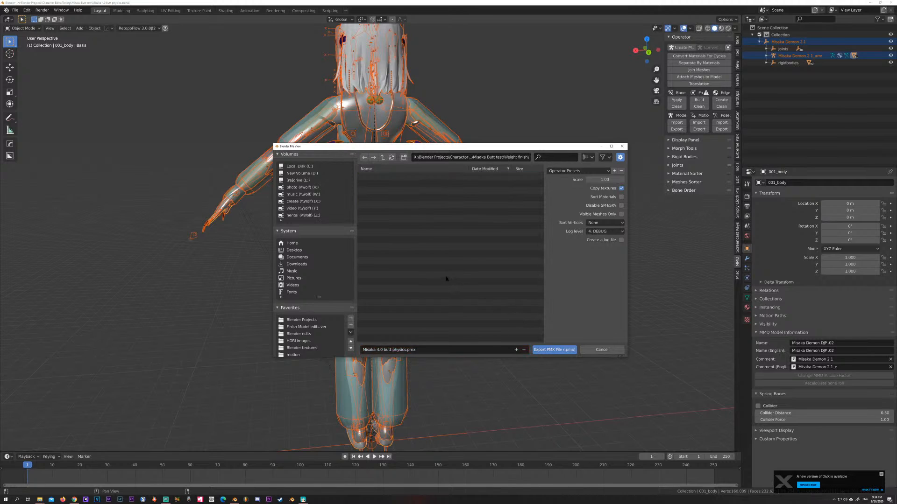
Step: Export the model as "Misaka 4.0 butt physics.pmx" and open the Weight finish export folder in File Explorer
click(542, 350)
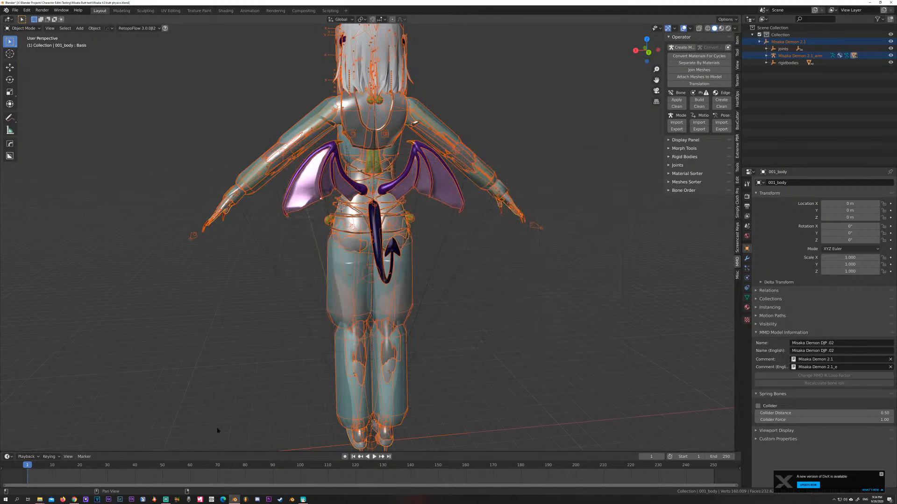
mouse_move(39, 500)
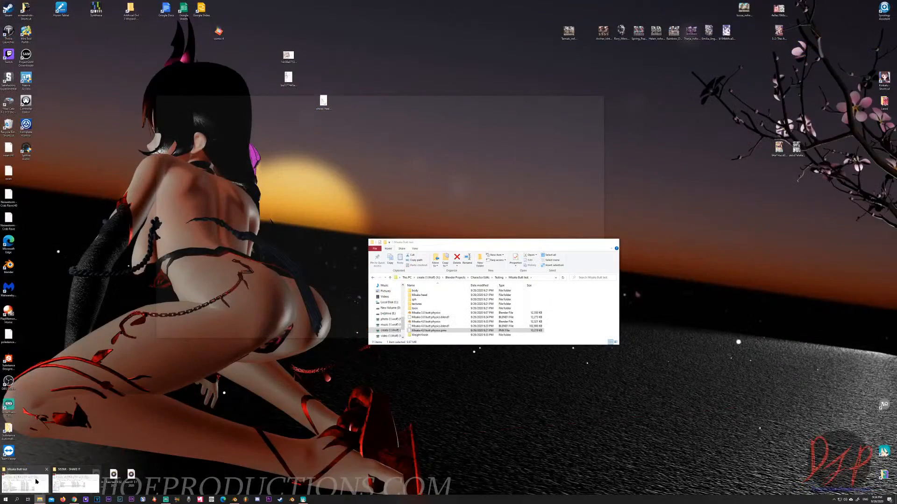
click(36, 481)
right_click(417, 322)
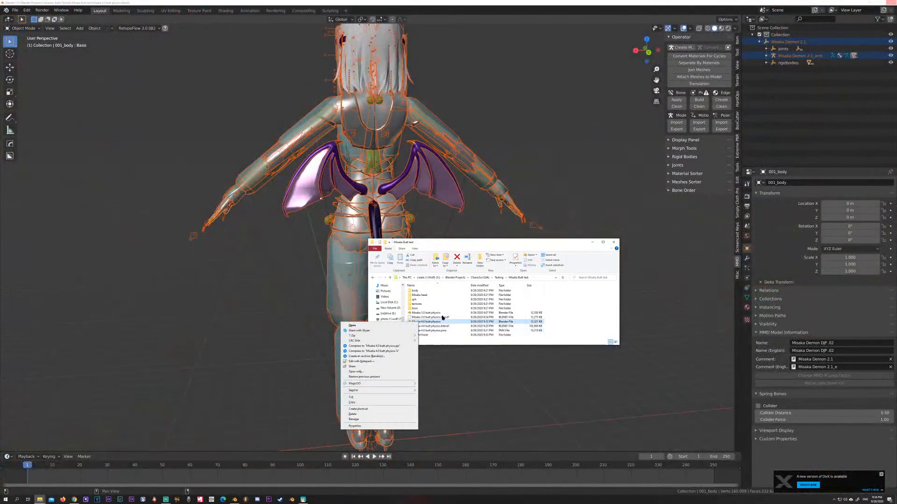
click(573, 329)
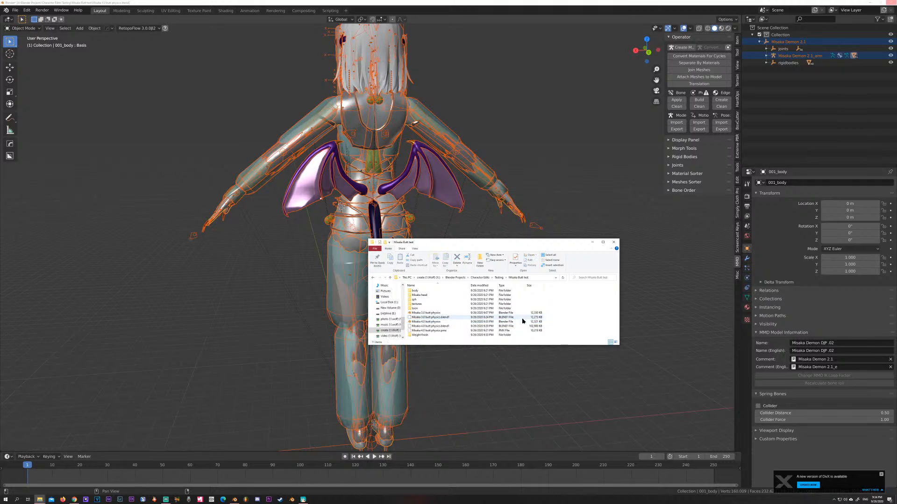
double_click(421, 335)
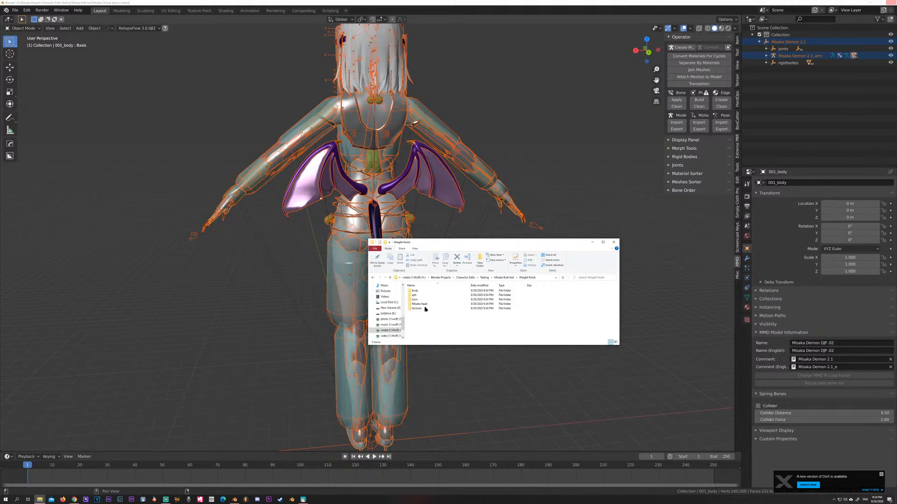
Step: Switch to MikuMikuDance and delete the loaded Misaka Demon DJP model
click(303, 498)
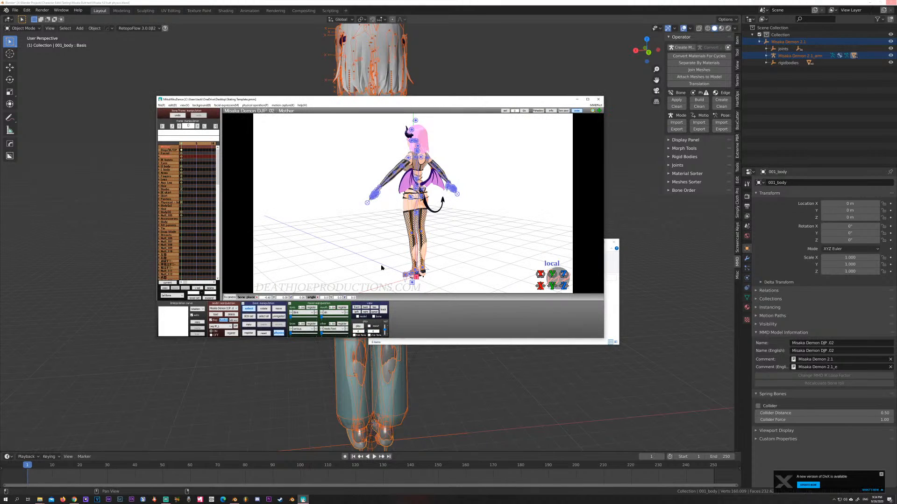
click(231, 314)
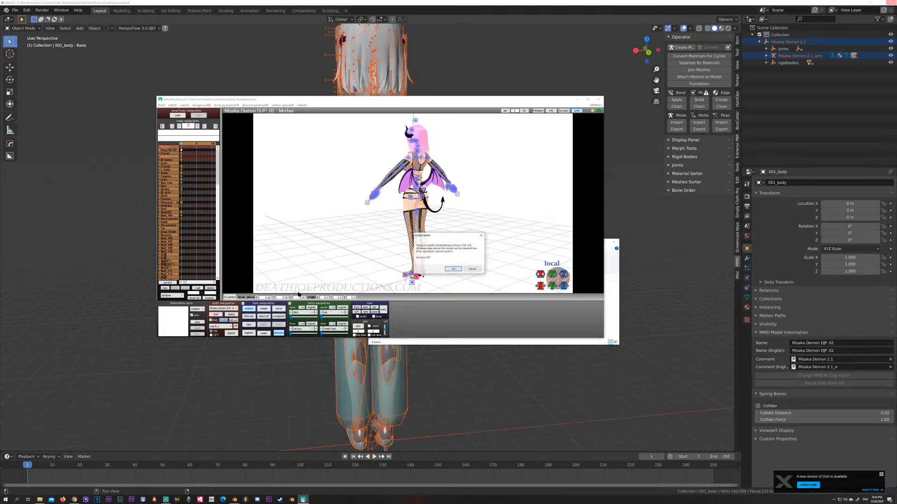
click(450, 266)
Step: Load the exported "Misaka 4.0 butt physics.pmx" from the Weight finish folder into MikuMikuDance
click(612, 316)
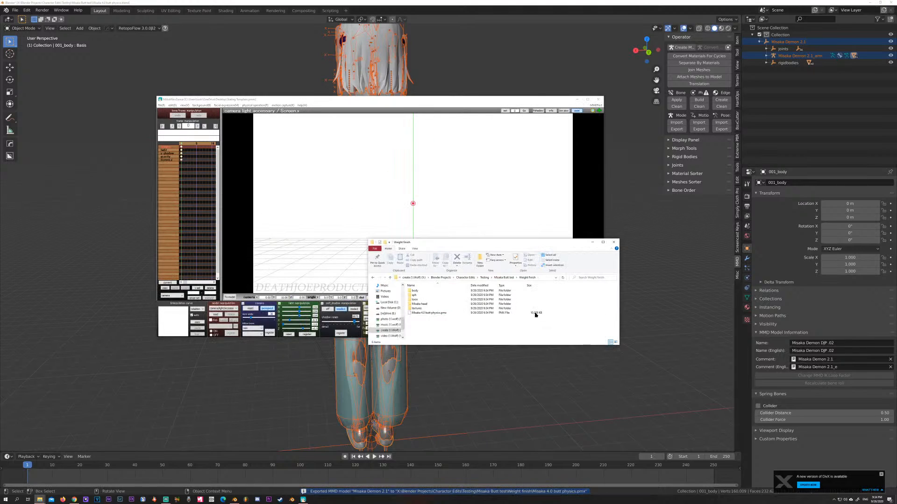
drag(426, 313, 357, 220)
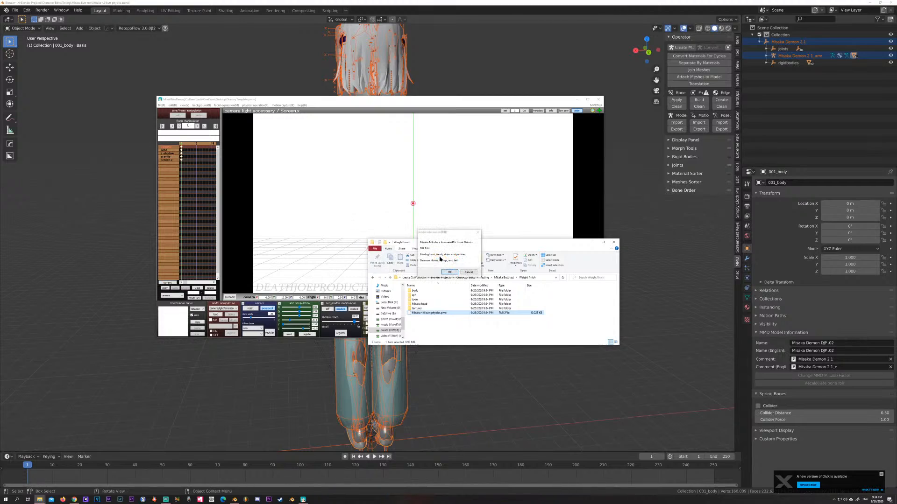
click(449, 271)
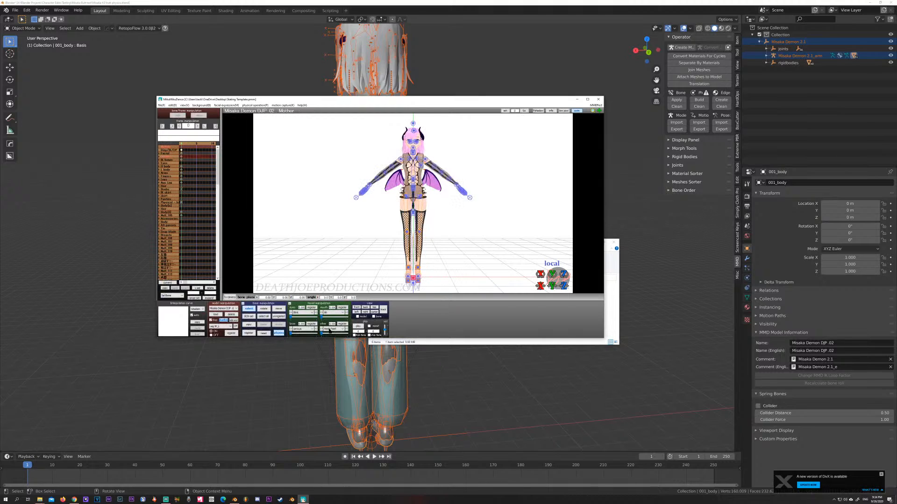
Step: Raise the selected morph in the other group to its maximum for the loaded model
drag(322, 334, 347, 334)
drag(540, 286, 540, 287)
mouse_move(504, 236)
right_down()
mouse_move(456, 240)
mouse_move(500, 234)
right_up()
drag(543, 288, 542, 289)
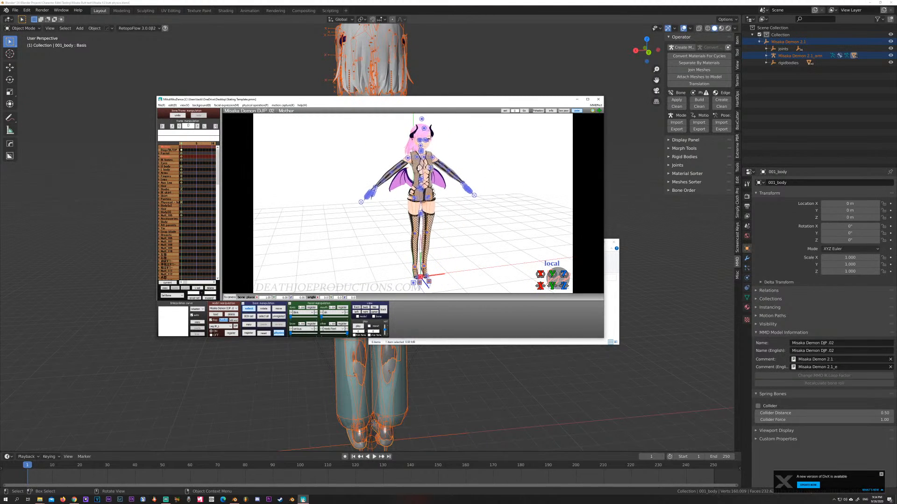
Step: Pull the two buttock bones outward to each side to test how the mesh follows their weights
right_drag(495, 220, 416, 210)
scroll(437, 218, up, 8)
scroll(438, 219, down, 2)
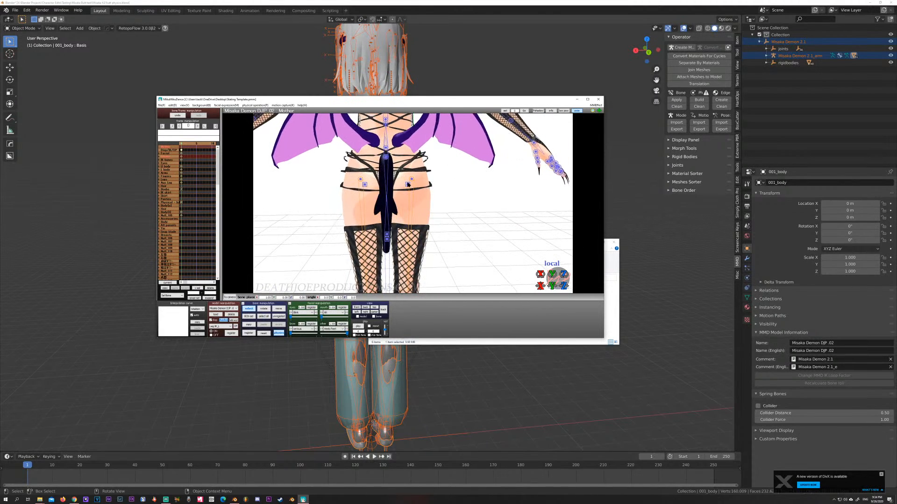
click(407, 184)
drag(541, 286, 541, 286)
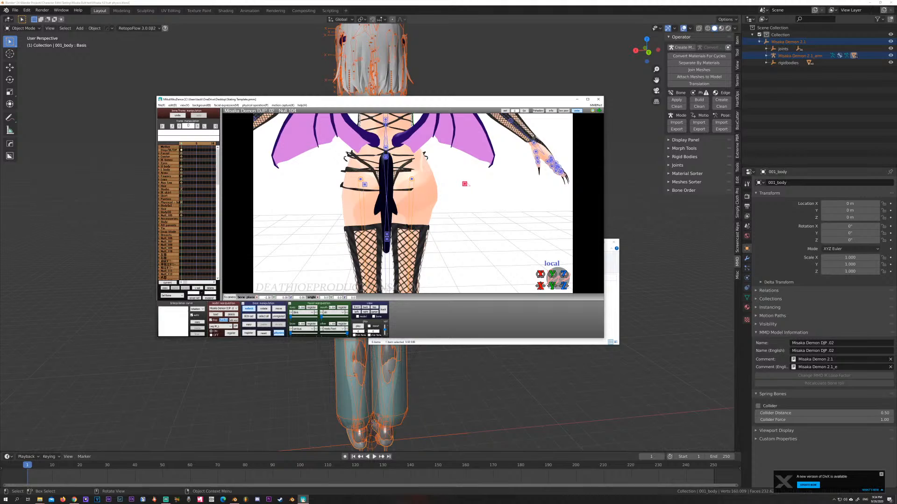
click(365, 185)
drag(541, 287, 541, 287)
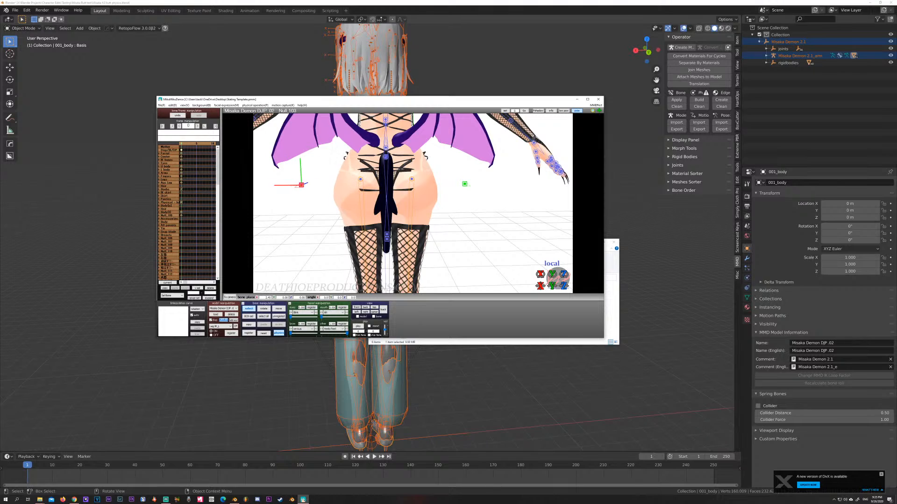
scroll(481, 254, down, 3)
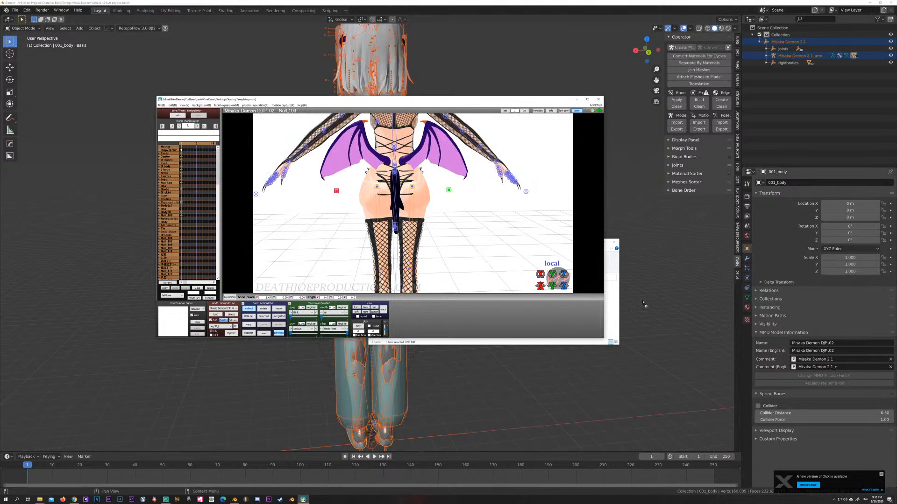
Step: Play the model's motion to check the hip and buttock physics, and stop the playback
click(458, 265)
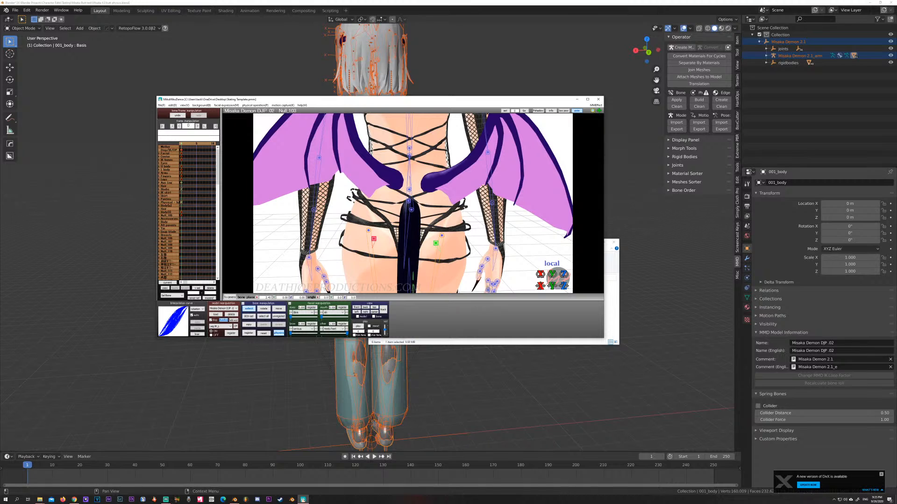
click(358, 326)
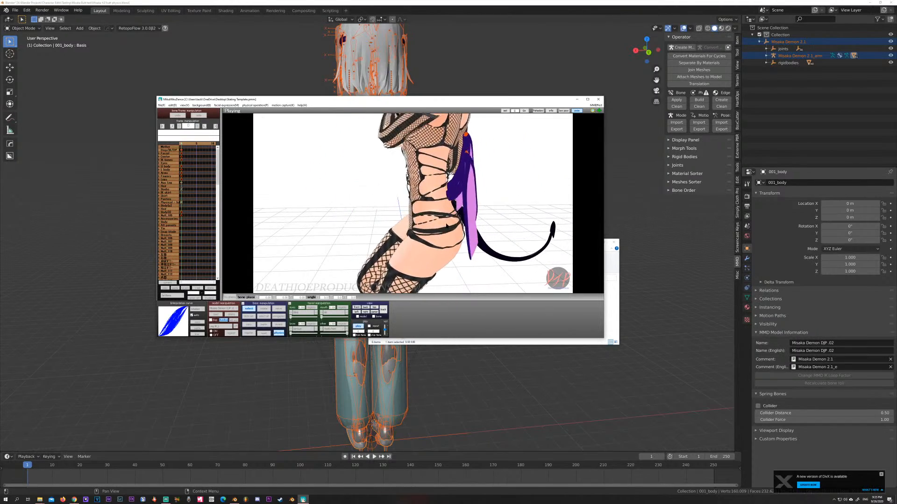
click(358, 326)
Step: Switch to Blender and deselect all parts of the model
click(513, 366)
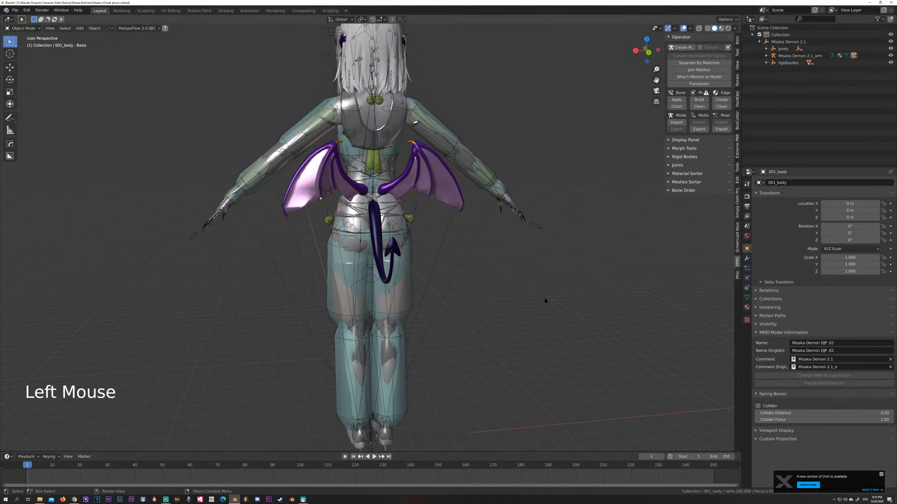
middle_drag(545, 301, 578, 299)
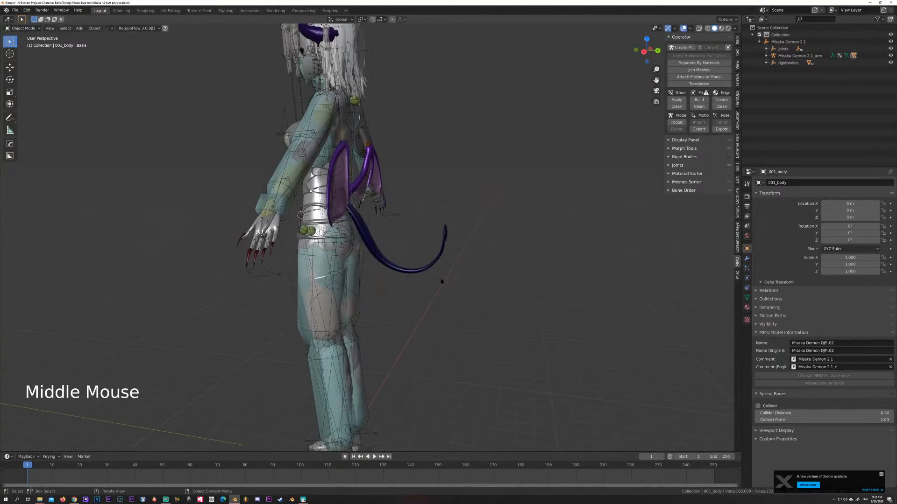
mouse_move(441, 281)
middle_down()
mouse_move(515, 281)
mouse_move(422, 278)
mouse_move(472, 278)
mouse_move(440, 296)
middle_up()
scroll(428, 276, up, 3)
scroll(427, 275, down, 2)
scroll(427, 275, down, 2)
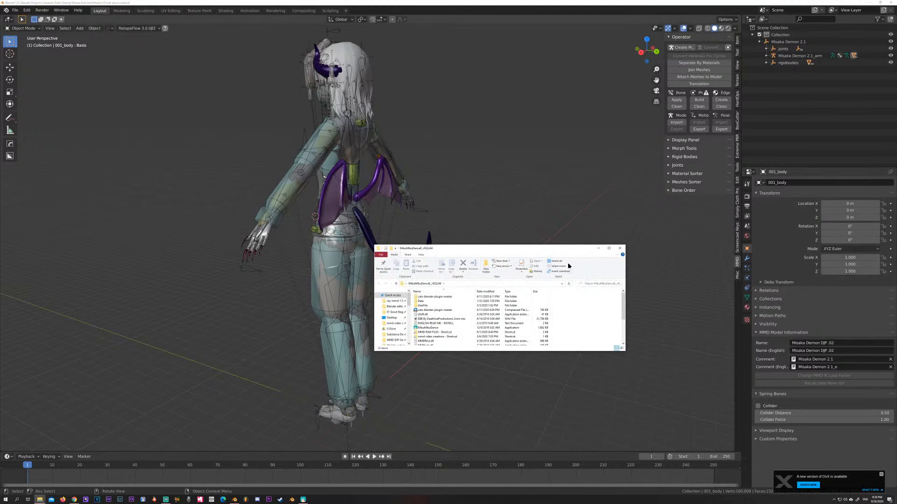
Step: Launch PmxEditor x64 from its shortcut in the MikuMikuDance folder and move the PmxView window clear of the main editor window
scroll(431, 333, down, 2)
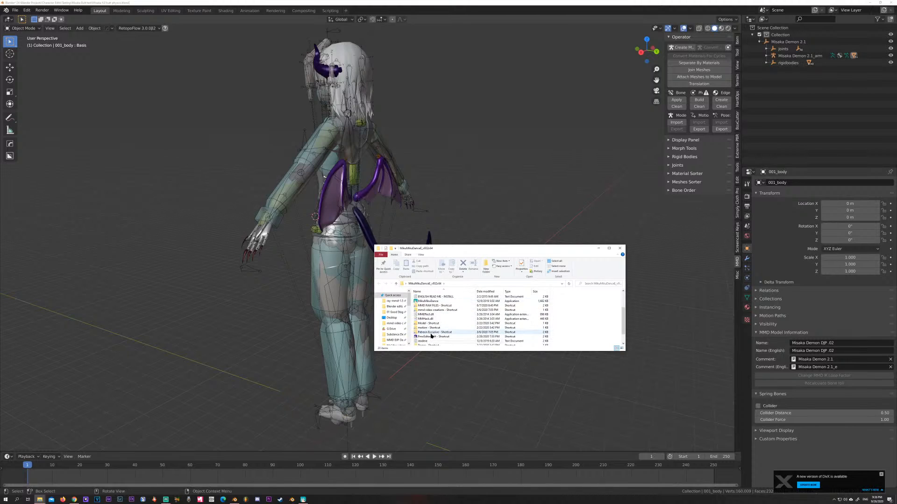
click(430, 337)
double_click(430, 337)
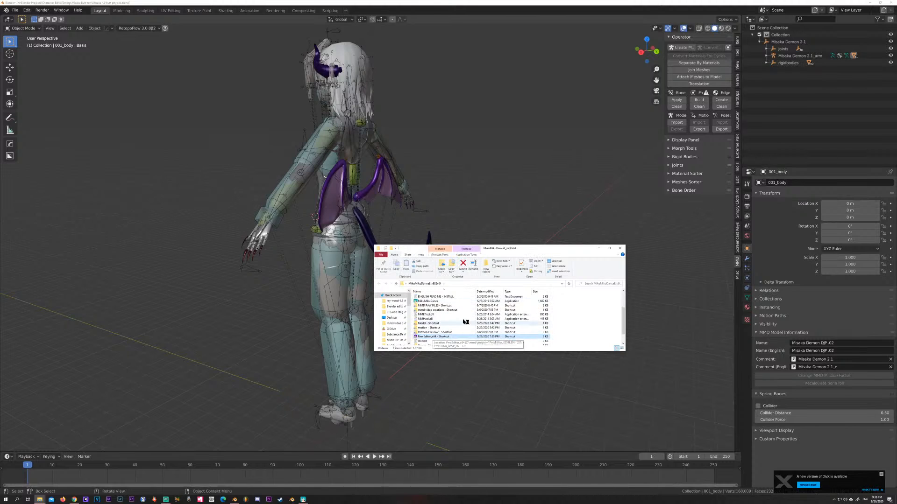
drag(526, 251, 896, 178)
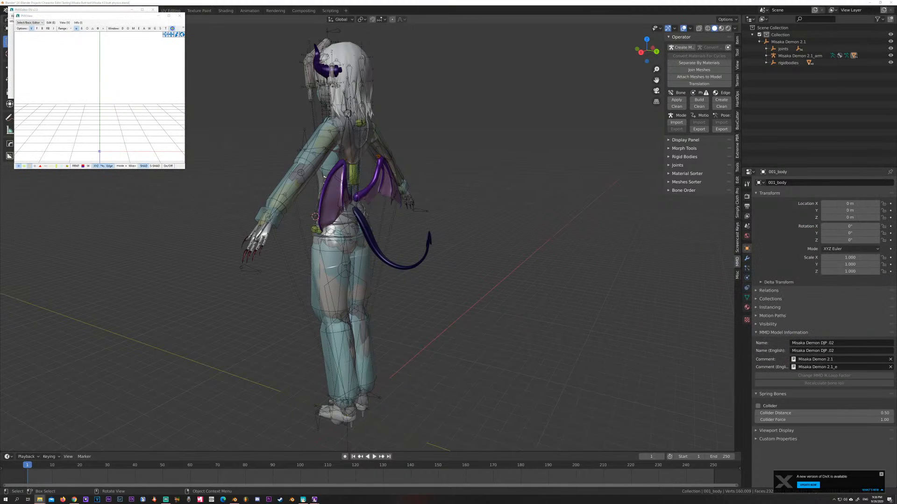
drag(82, 19, 287, 68)
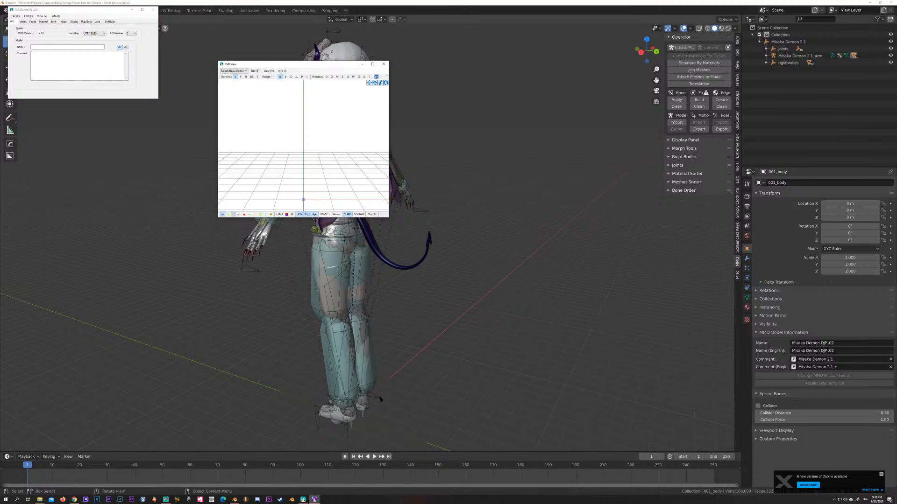
Step: Show the Weight finish folder together with the PmxEditor and PmxView windows
click(198, 431)
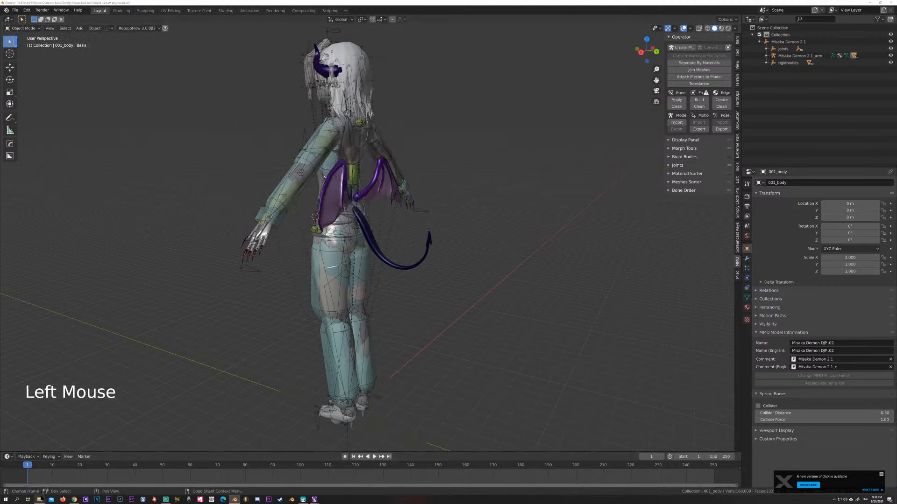
mouse_move(39, 500)
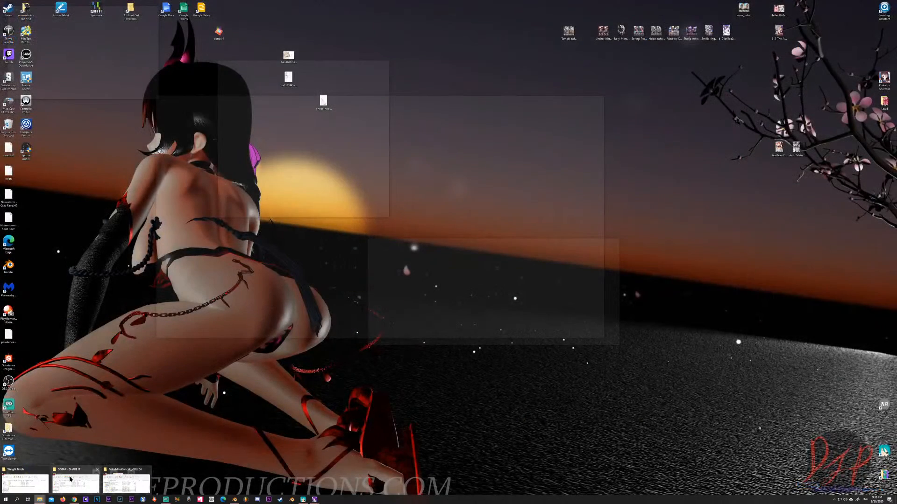
mouse_move(30, 480)
click(28, 481)
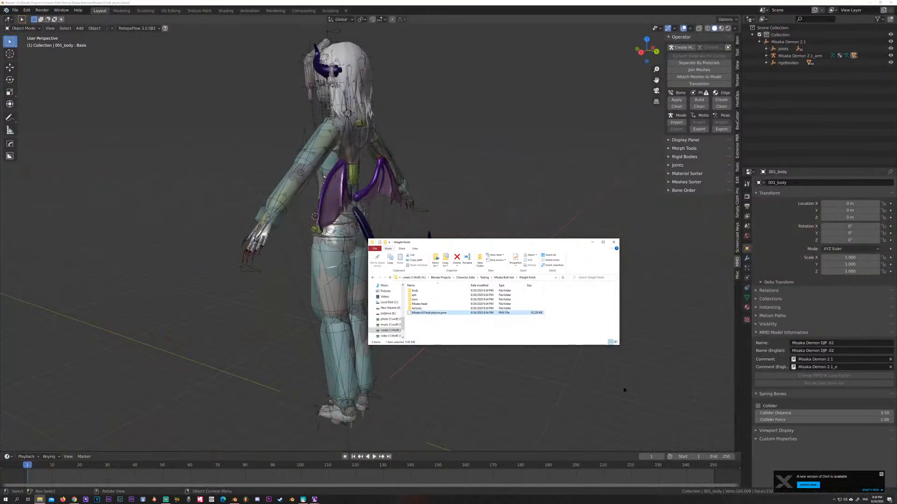
click(314, 499)
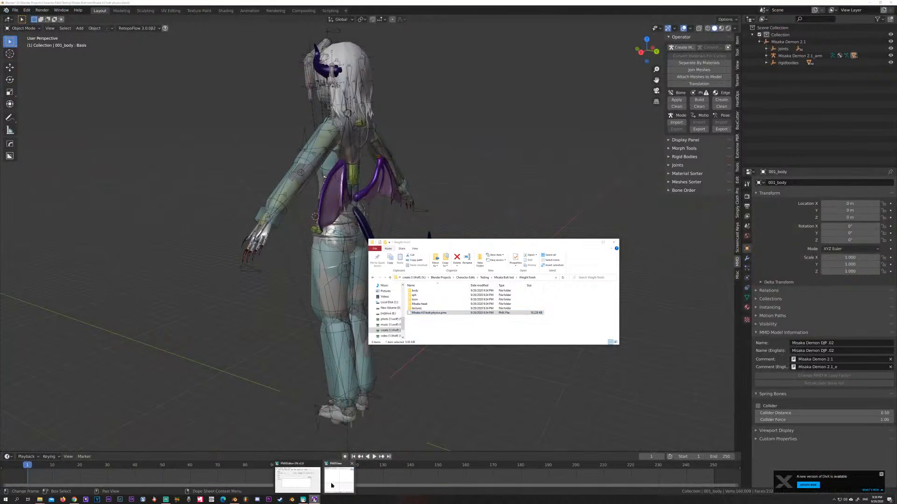
click(332, 486)
click(316, 486)
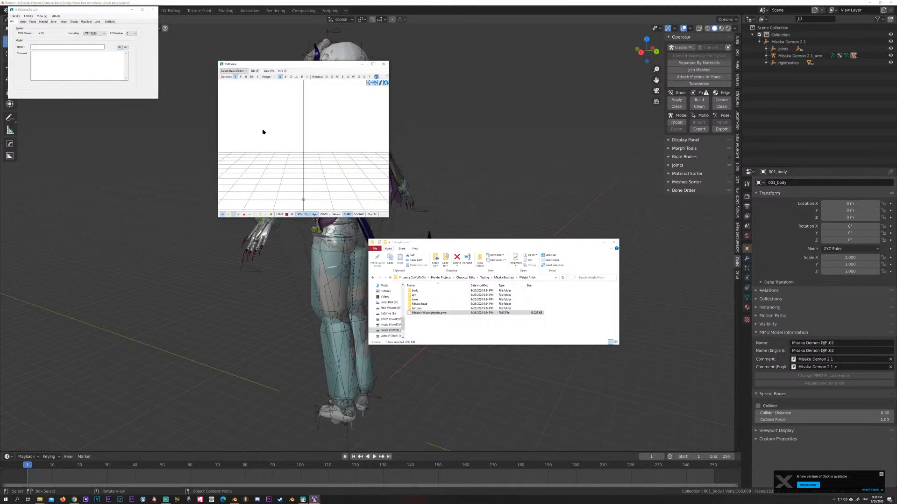
Step: Load "Misaka 4.0 butt physics.pmx" into PmxEditor as a new model with the default import settings
click(81, 47)
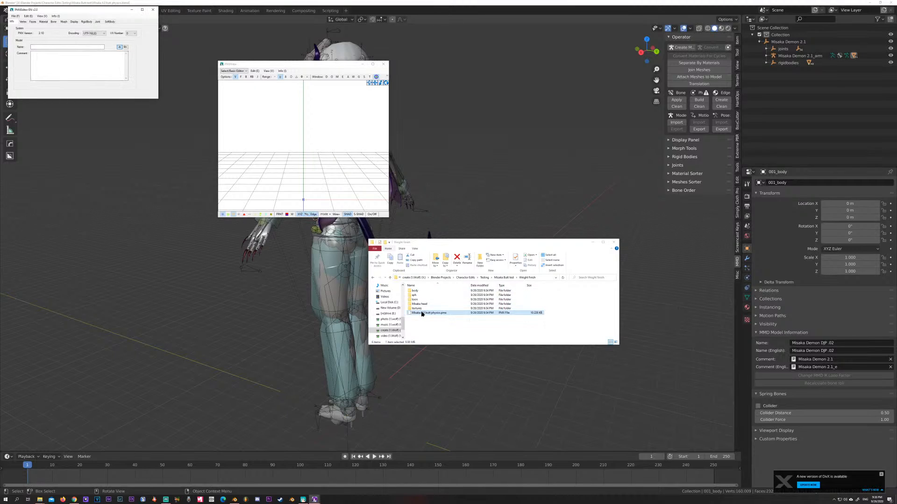
drag(294, 157, 294, 156)
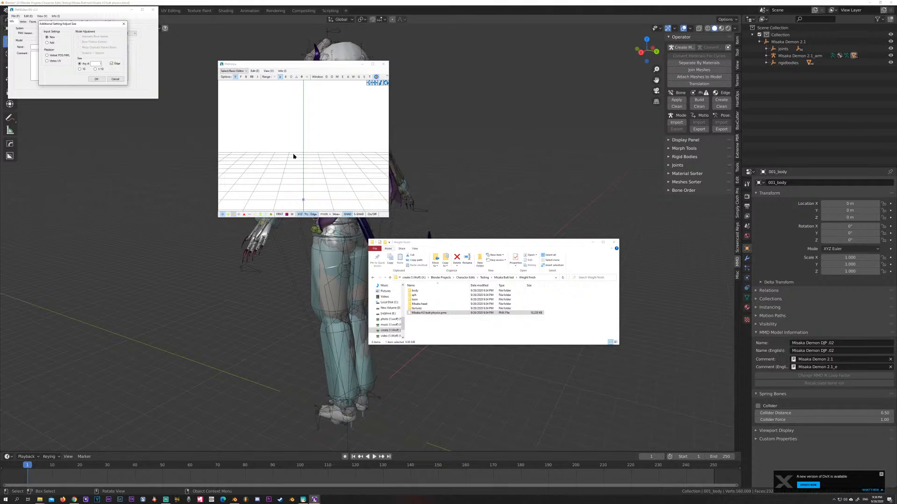
click(97, 79)
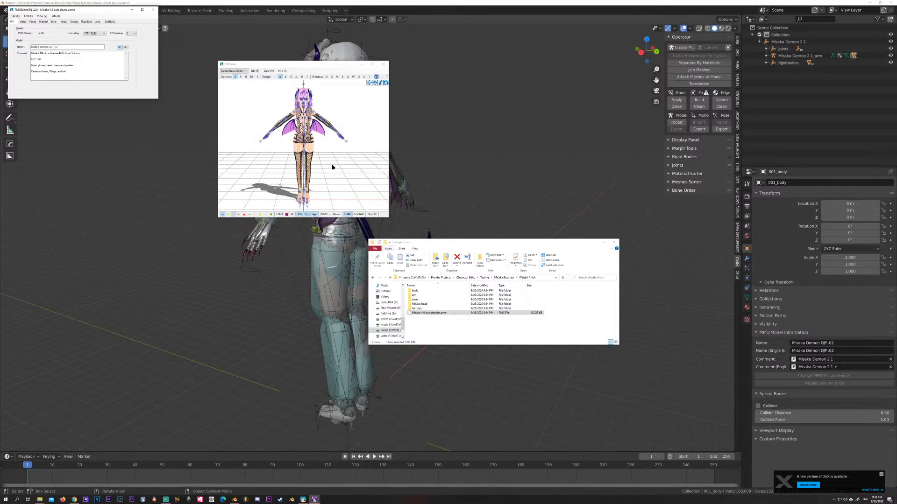
Step: Arrange the PmxEditor and PmxView windows near the middle of the screen so both can be used
mouse_move(332, 167)
right_down()
mouse_move(356, 166)
mouse_move(322, 167)
right_up()
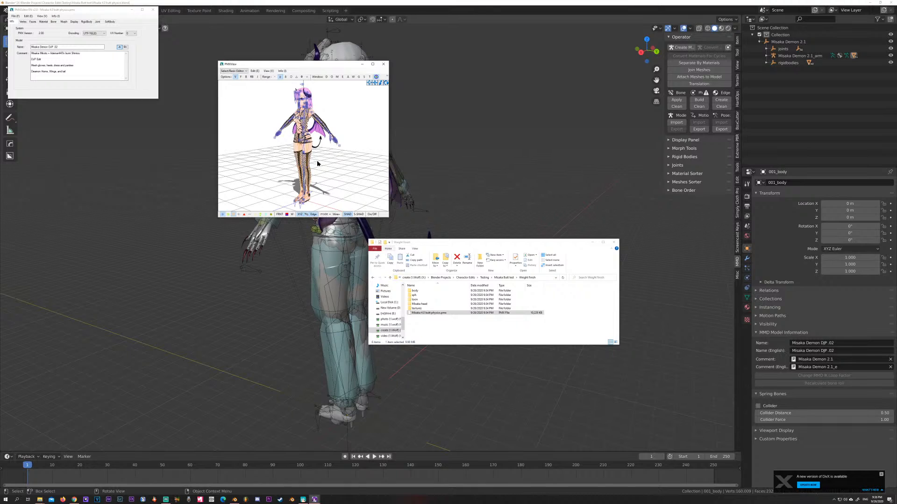
drag(105, 12, 502, 163)
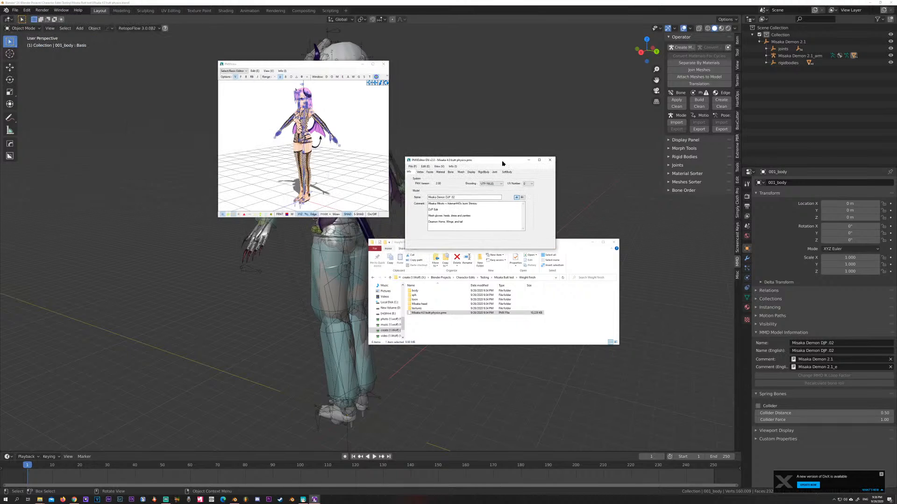
drag(331, 68, 377, 272)
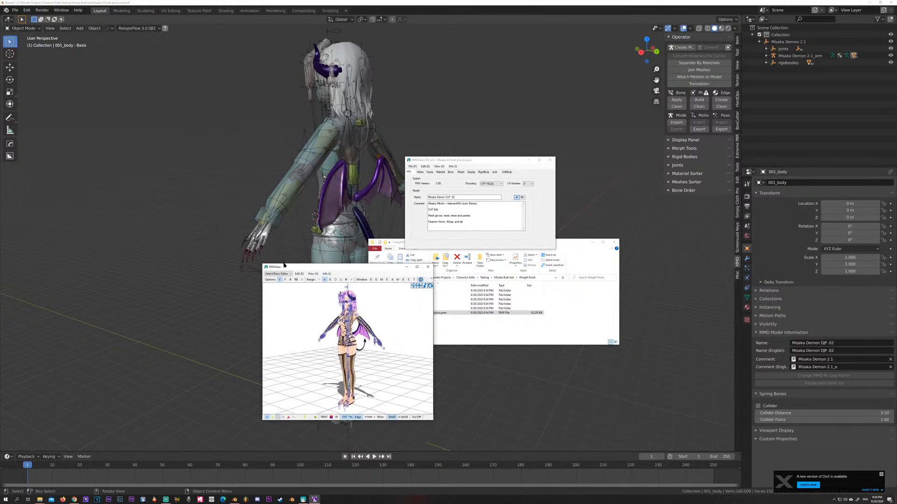
Step: Enlarge the PmxView window and open TransformView, placing it beside PmxView at a larger size
drag(163, 167, 46, 99)
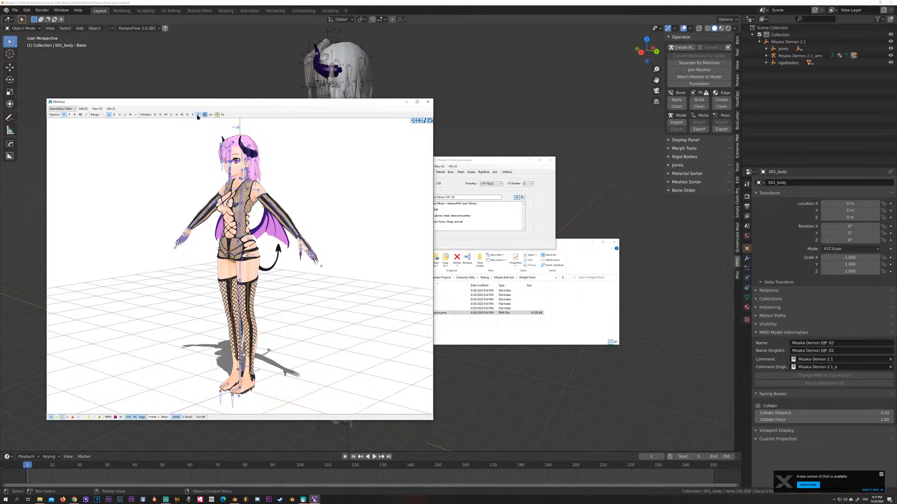
click(491, 244)
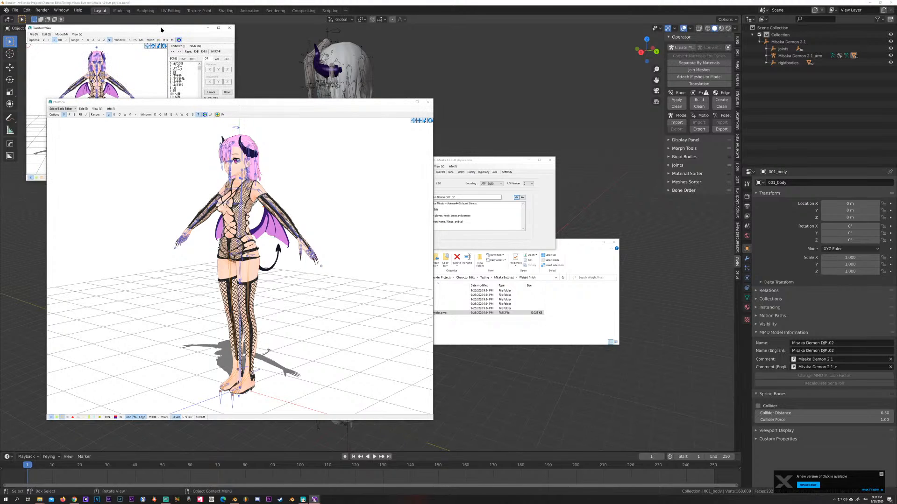
drag(160, 29, 633, 155)
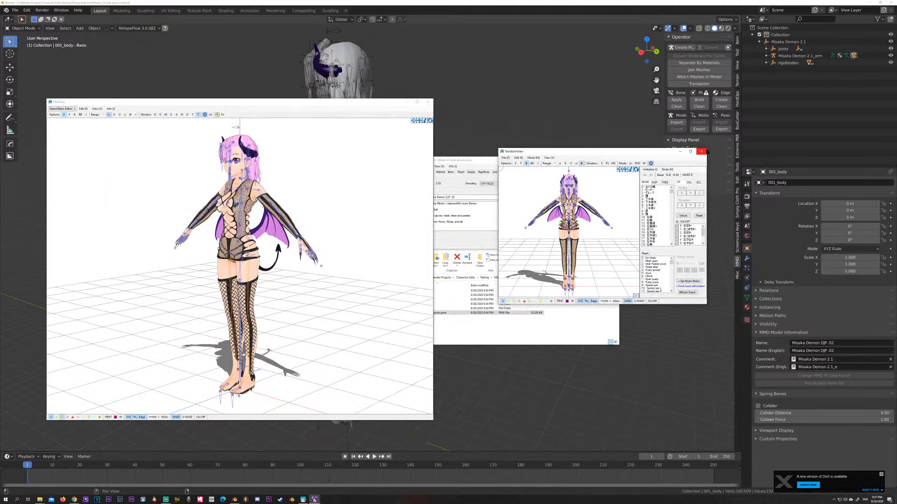
drag(708, 150, 874, 20)
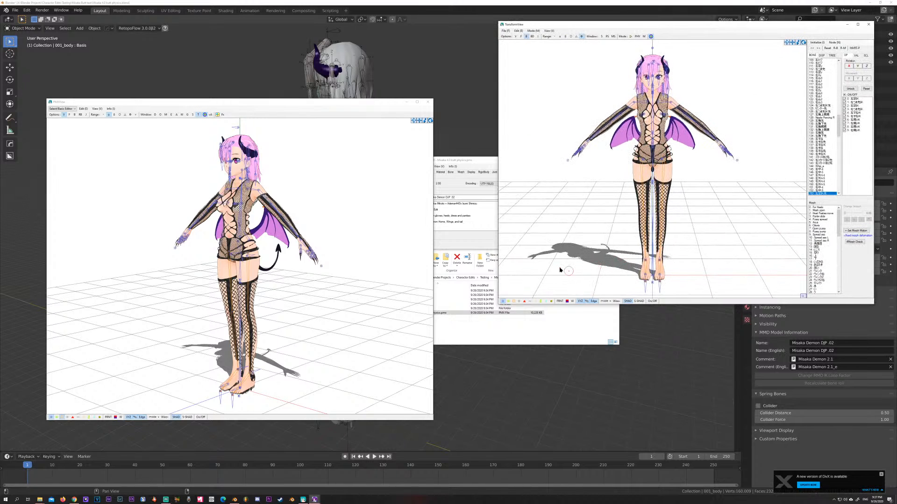
Step: Bring the main PmxEditor window to the front and place it between PmxView and TransformView
click(466, 161)
double_click(465, 161)
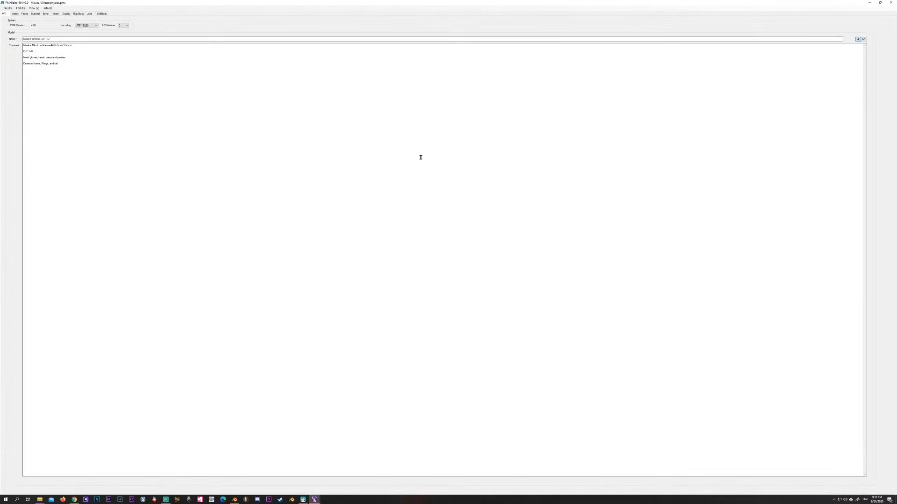
double_click(390, 2)
drag(473, 164, 374, 172)
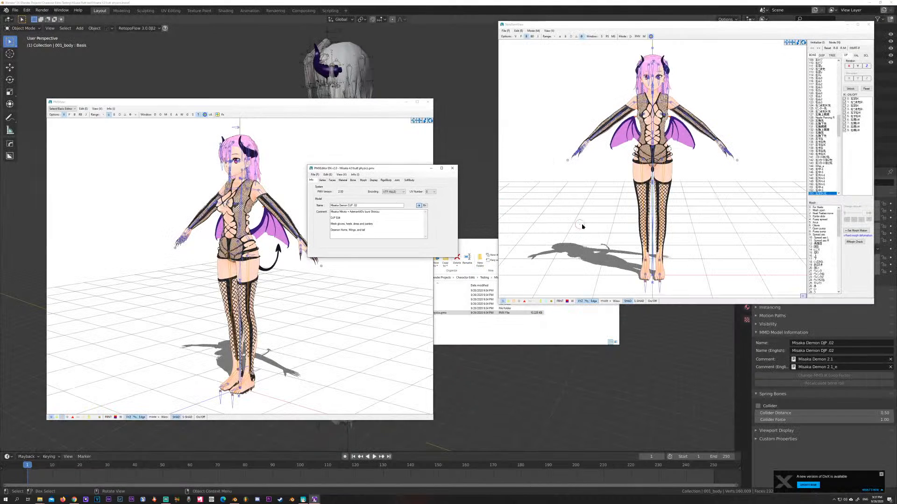
Step: Apply the For Heels morph to the model in TransformView and turn on the physics simulation
click(820, 211)
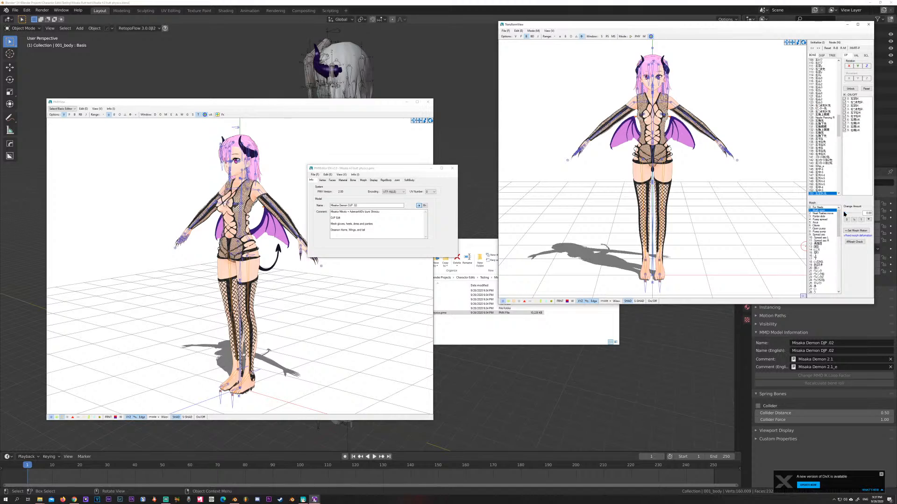
click(819, 207)
drag(845, 213, 863, 213)
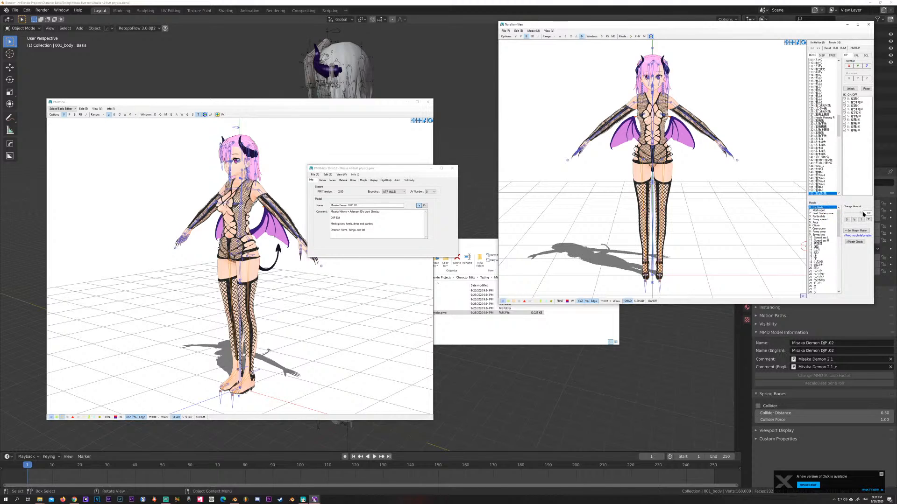
right_drag(702, 185, 779, 119)
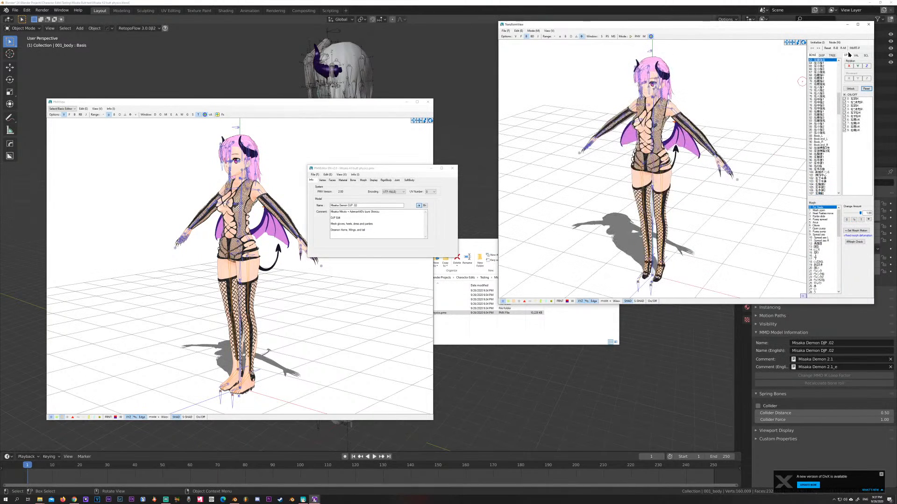
click(630, 36)
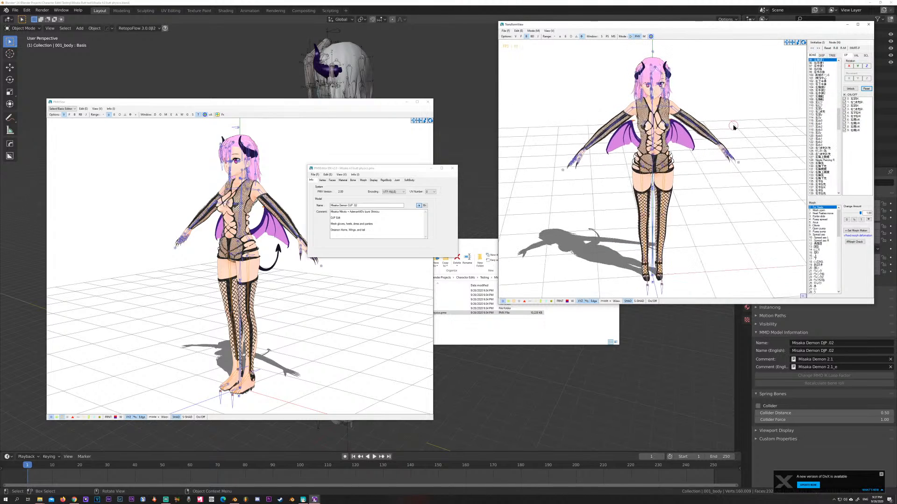
Step: Pose the model from the side in TransformView by pulling its centre bone down and back until the knees bend
scroll(729, 126, up, 5)
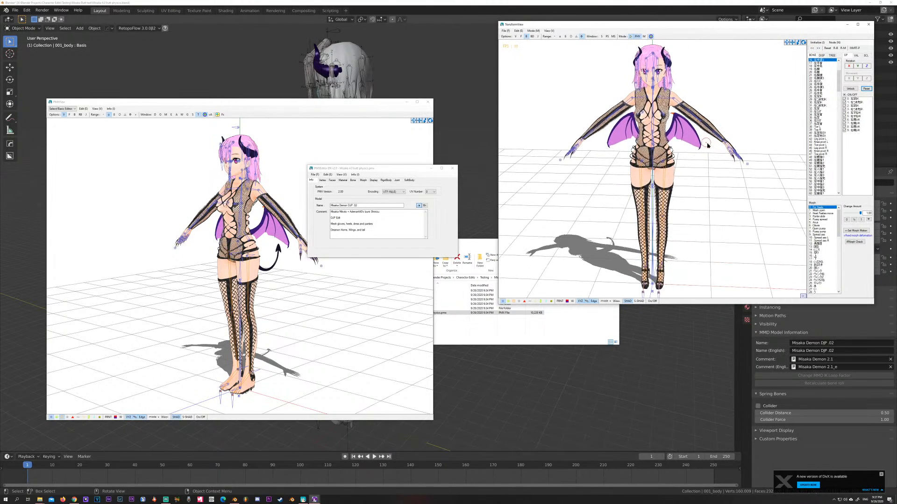
right_drag(729, 126, 691, 150)
click(653, 187)
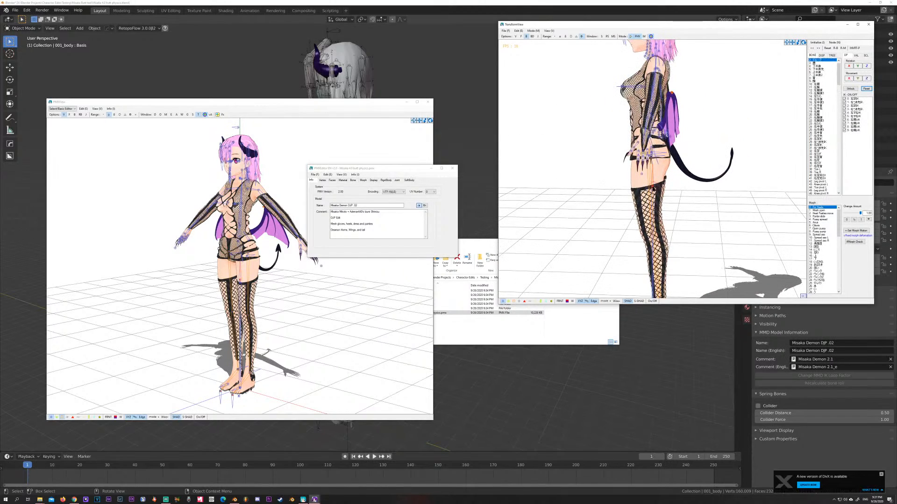
drag(653, 187, 665, 203)
click(663, 192)
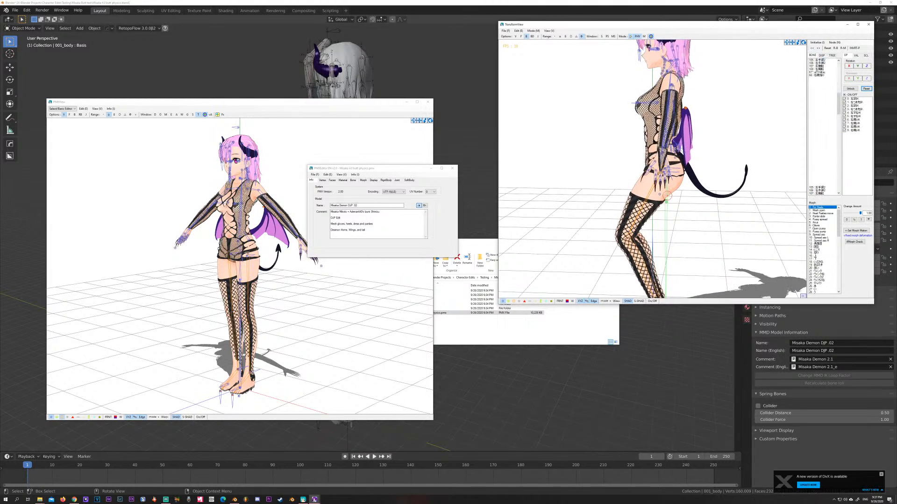
click(665, 201)
drag(664, 200, 669, 213)
click(666, 210)
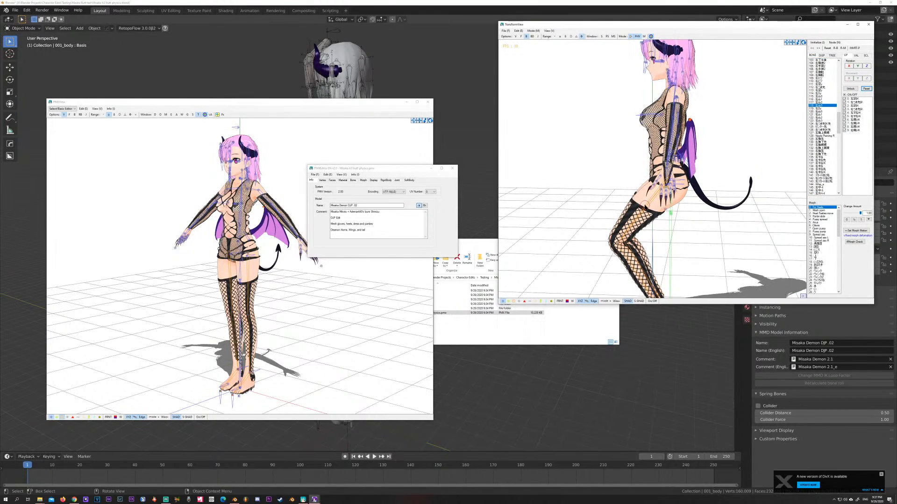
Step: Zoom in on the hips in PmxView and switch the selectable elements from vertices to bones only
click(335, 292)
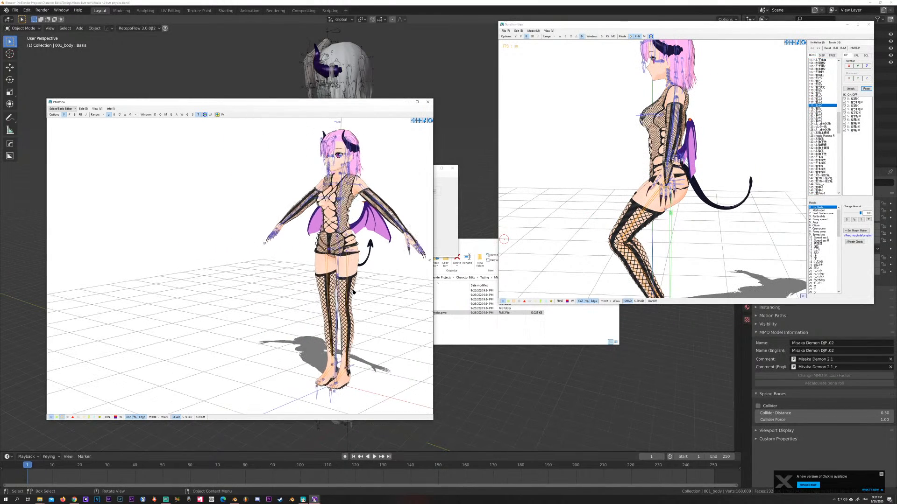
mouse_move(336, 291)
right_down()
mouse_move(305, 288)
mouse_move(322, 286)
right_up()
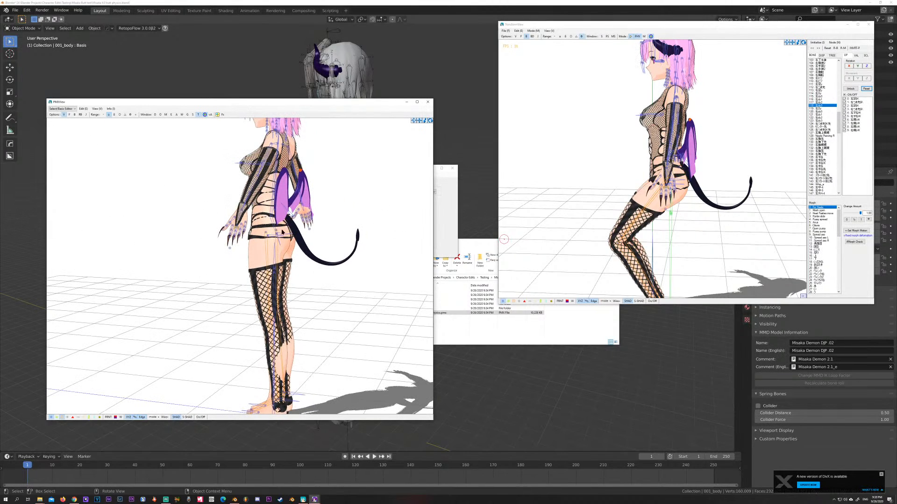
mouse_move(282, 232)
right_down()
mouse_move(297, 249)
mouse_move(286, 232)
mouse_move(283, 245)
right_up()
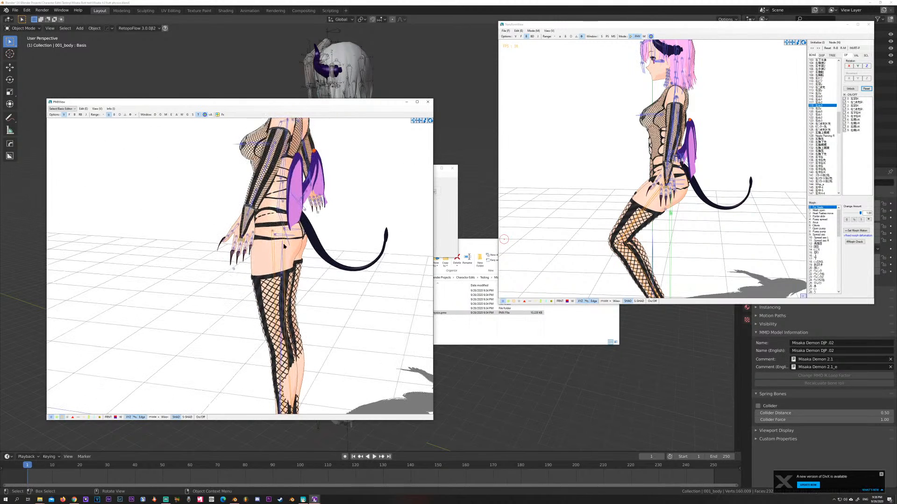
click(277, 236)
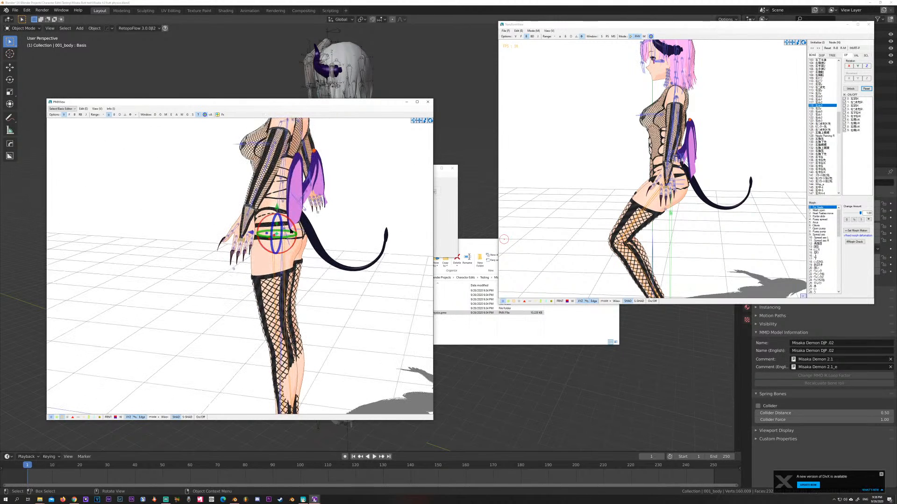
right_drag(319, 255, 316, 252)
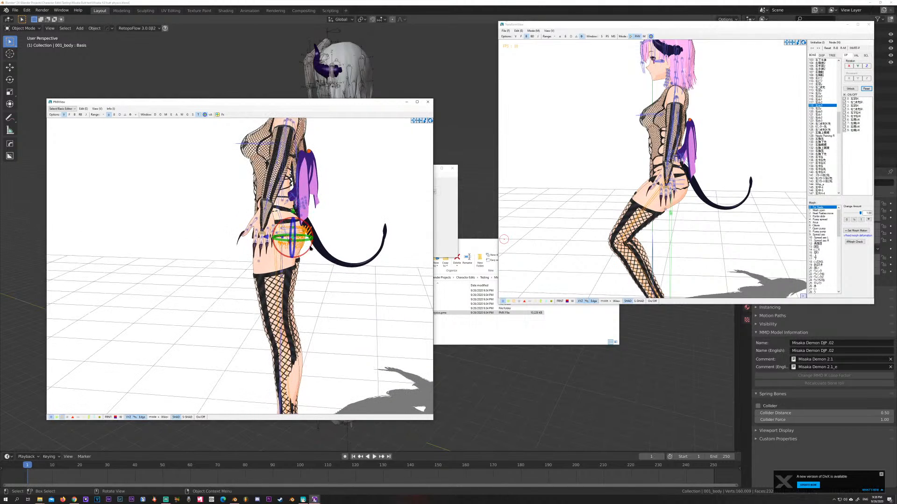
click(64, 114)
click(75, 115)
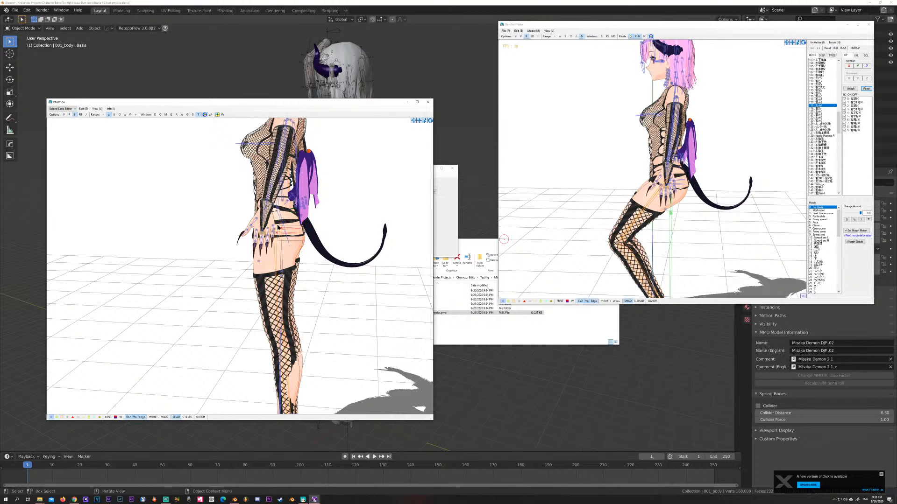
Step: Select the bones at the hips in PmxView and examine their placement from behind, the side and the front
middle_drag(293, 240, 314, 257)
right_drag(314, 256, 342, 289)
scroll(348, 258, up, 2)
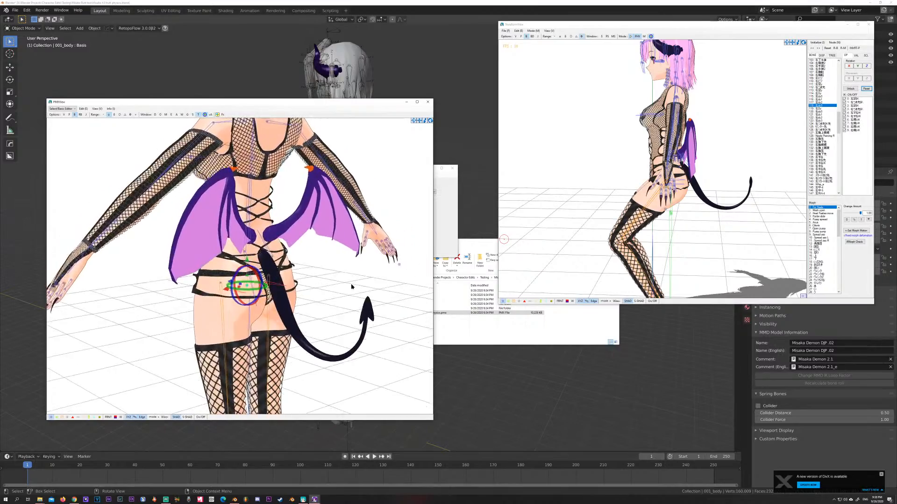
right_drag(342, 288, 369, 288)
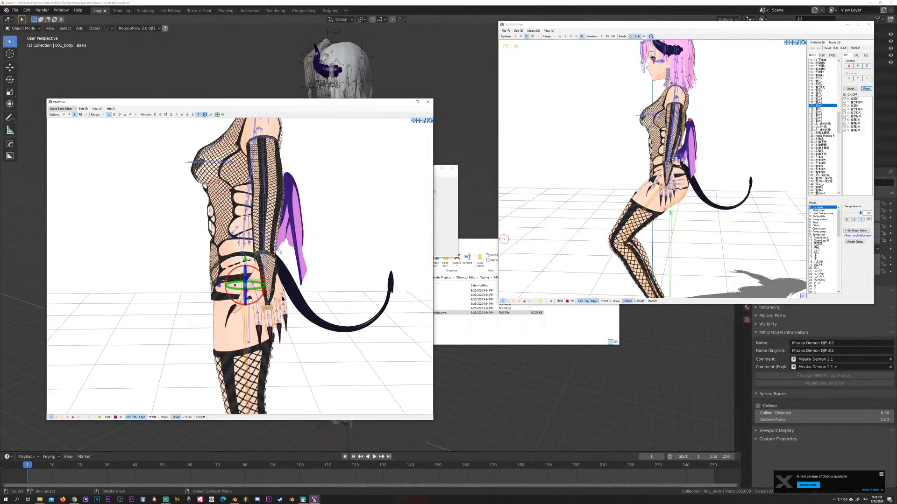
right_drag(282, 298, 306, 297)
scroll(306, 298, up, 2)
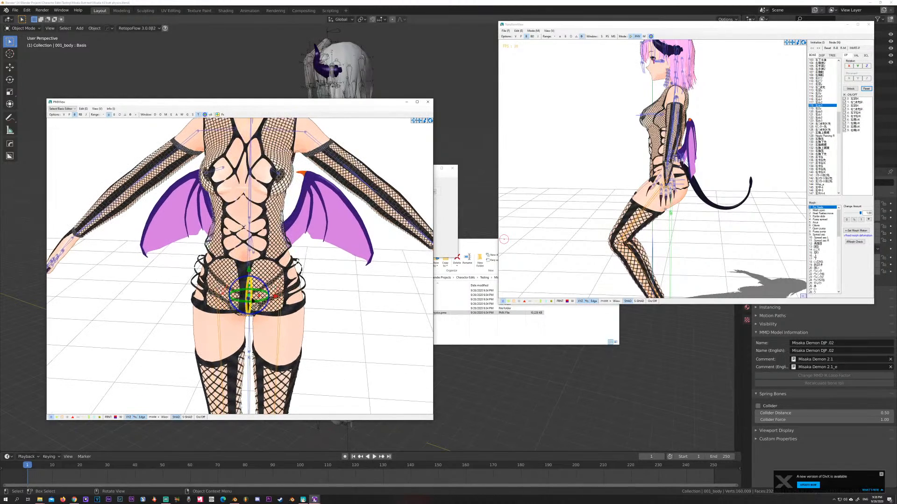
Step: Move the main editor window below TransformView and open the Refine Masking window beside PmxView
click(446, 228)
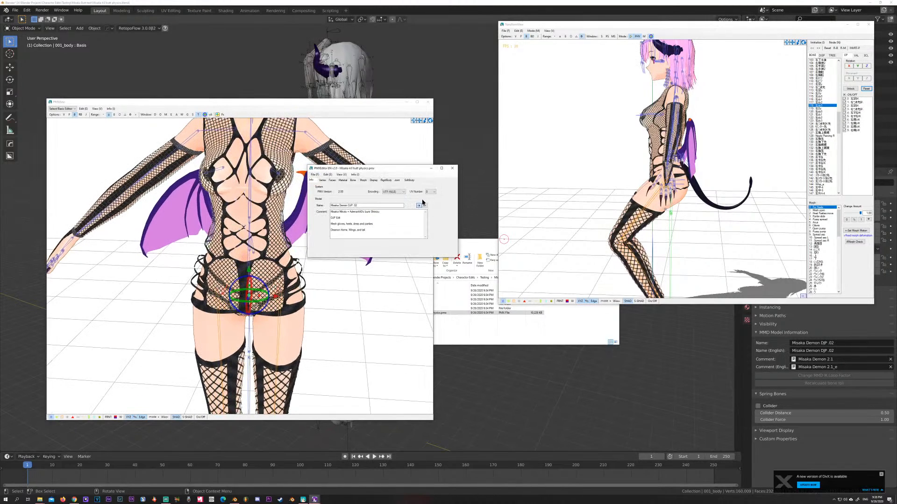
drag(390, 165, 554, 356)
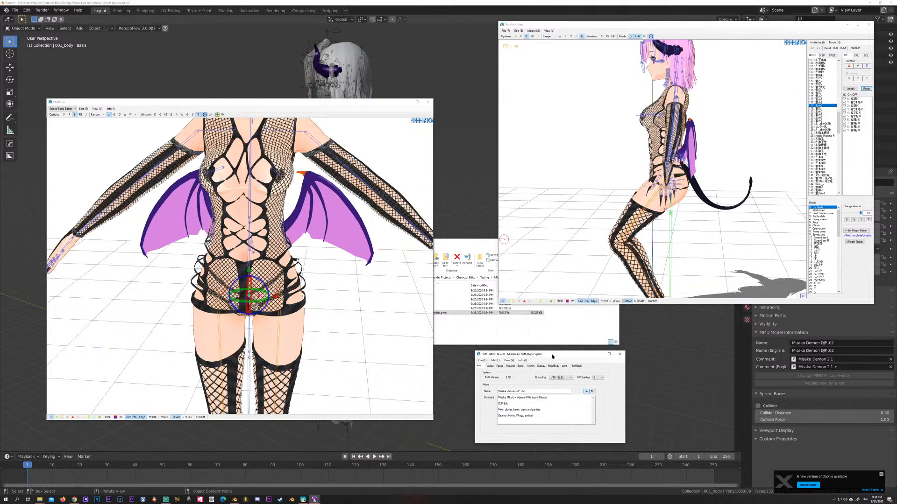
click(165, 114)
drag(160, 102, 199, 67)
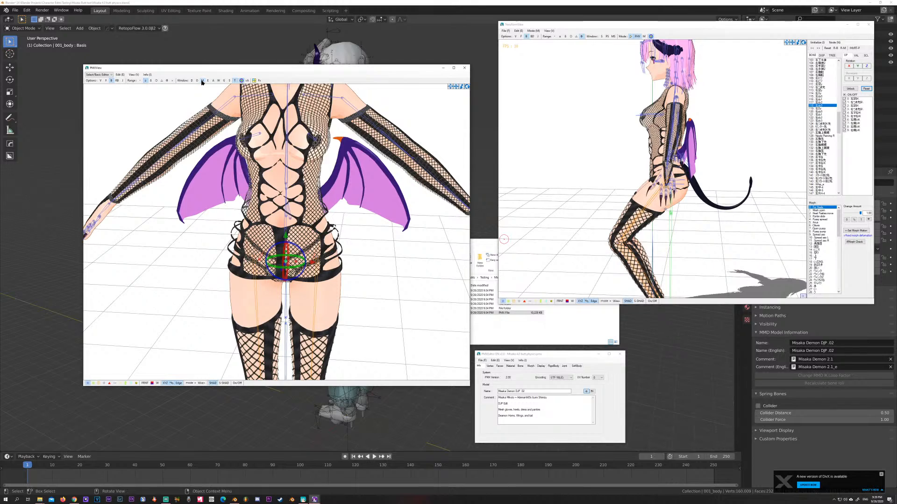
click(202, 82)
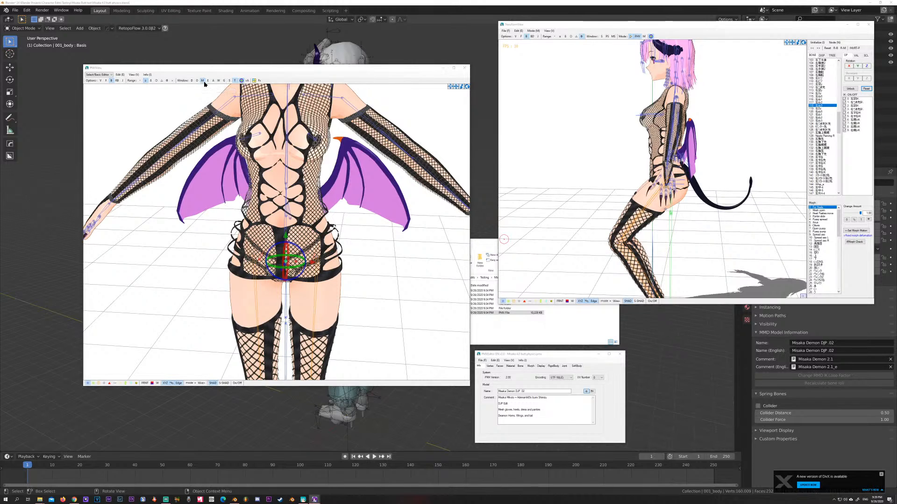
click(203, 80)
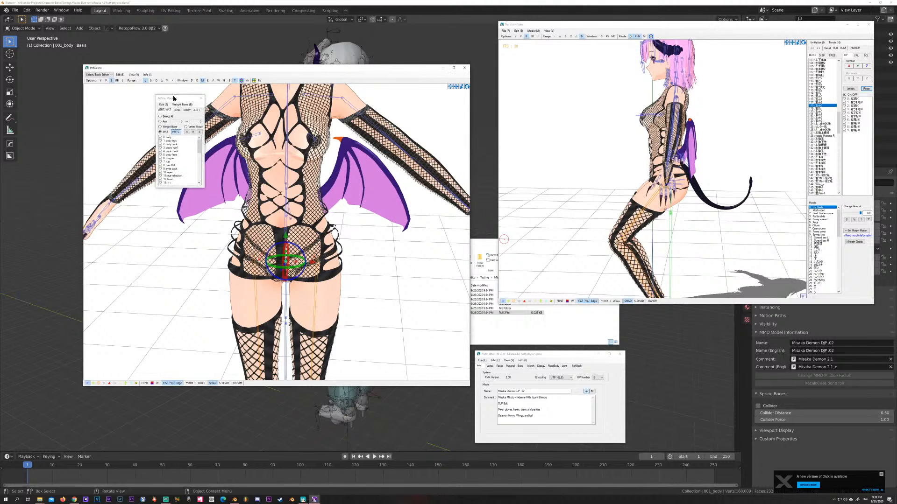
drag(173, 98, 488, 159)
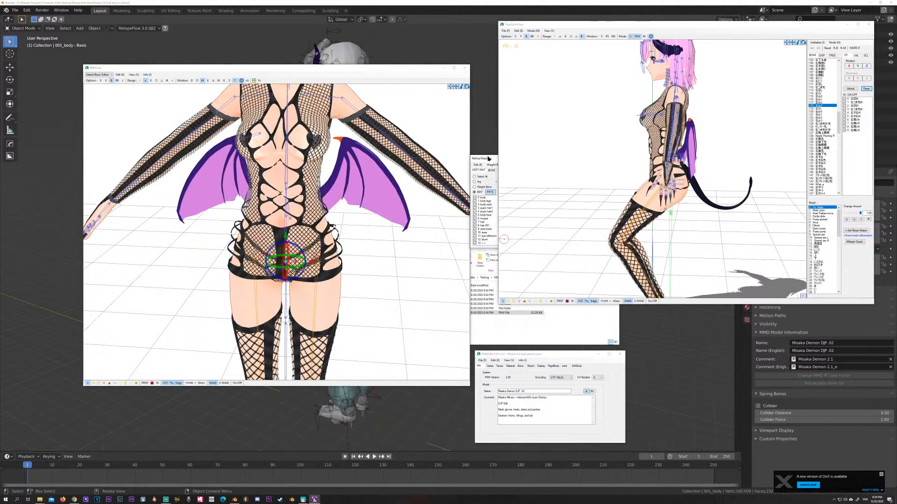
drag(366, 77, 325, 102)
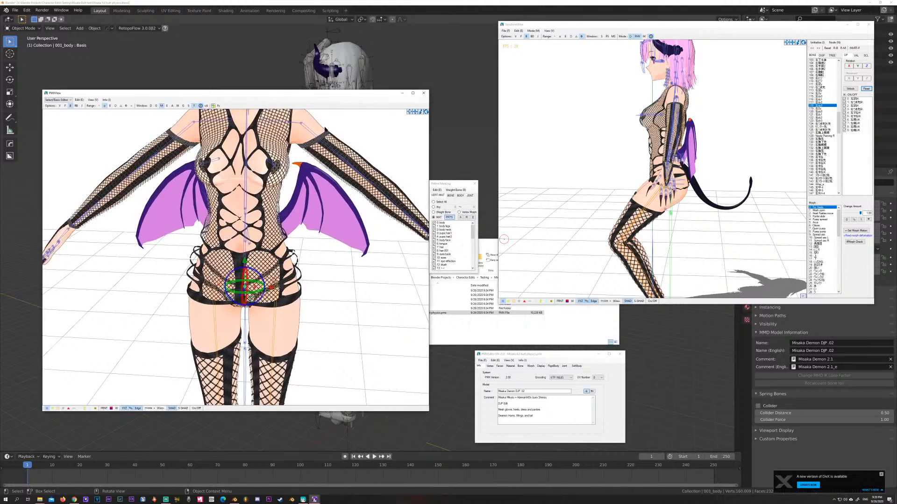
Step: Hide the body material to examine the bones around the hips, restore it, and view the model from the side
mouse_move(472, 231)
mouse_down()
mouse_move(473, 261)
mouse_move(473, 229)
mouse_up()
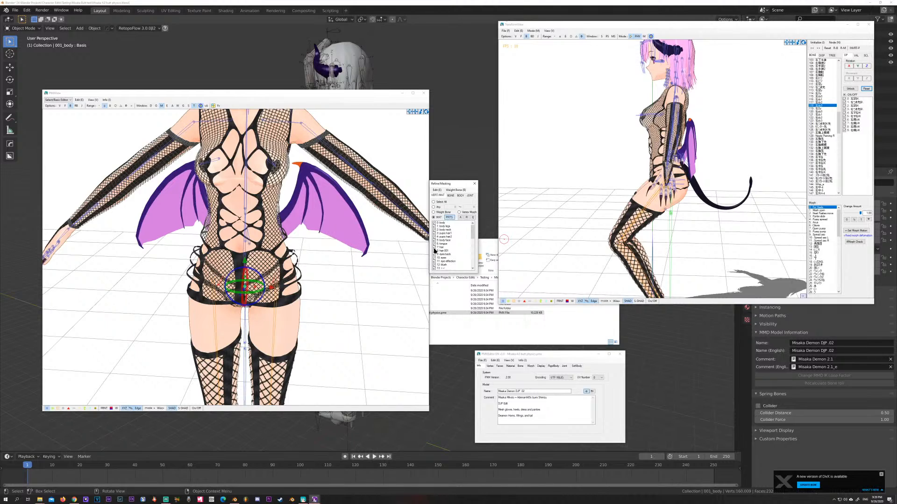
click(434, 235)
click(434, 223)
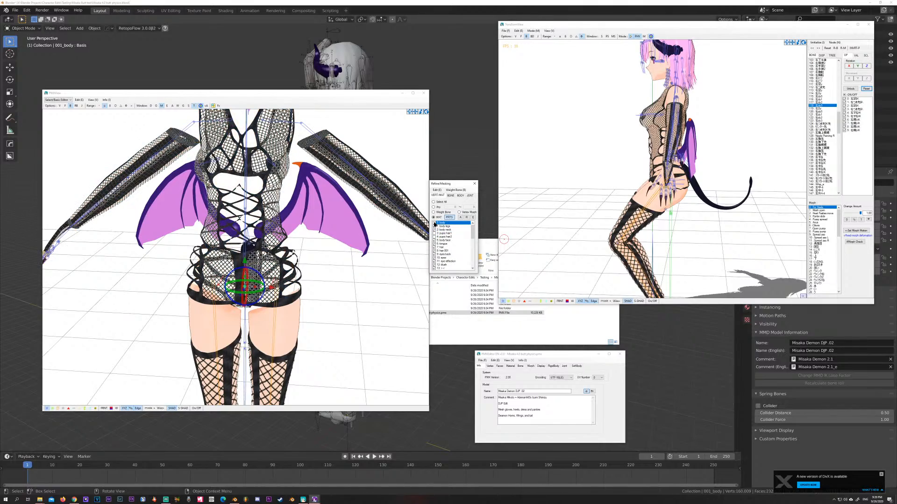
right_drag(413, 235, 374, 255)
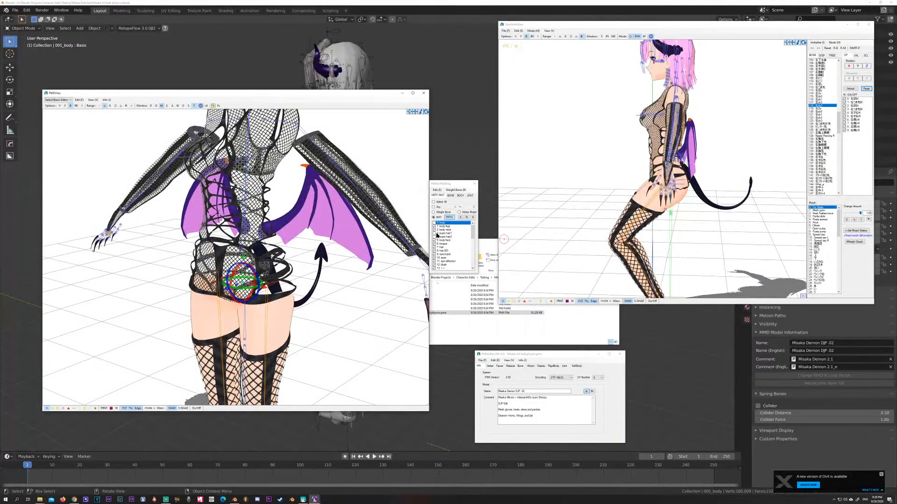
click(434, 224)
mouse_move(338, 265)
right_down()
mouse_move(355, 267)
mouse_move(328, 261)
mouse_move(347, 264)
mouse_move(331, 267)
right_up()
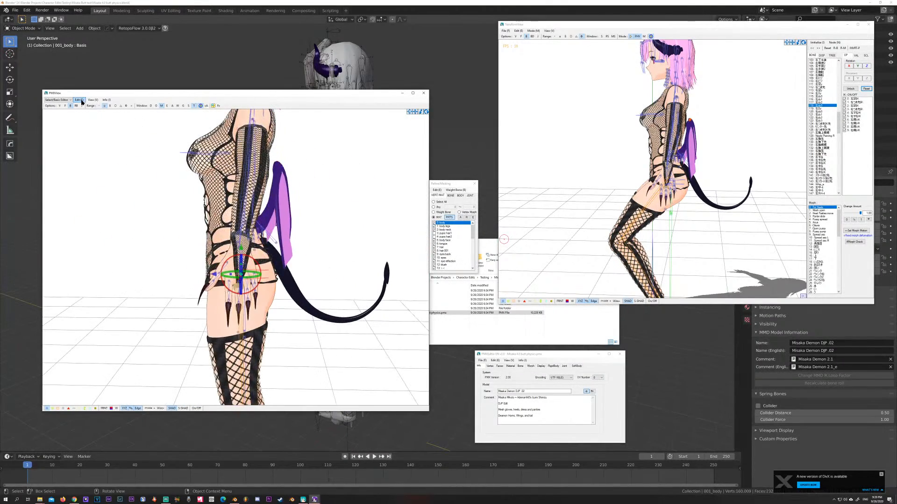
mouse_move(288, 262)
right_down()
mouse_move(309, 264)
mouse_move(297, 261)
right_up()
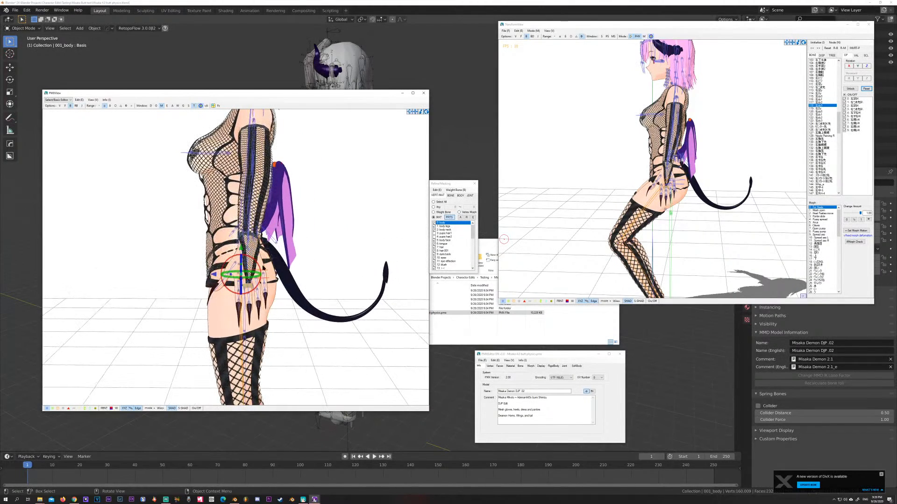
Step: Create basic rigid bodies with linked joints on the selected hip bones
click(82, 101)
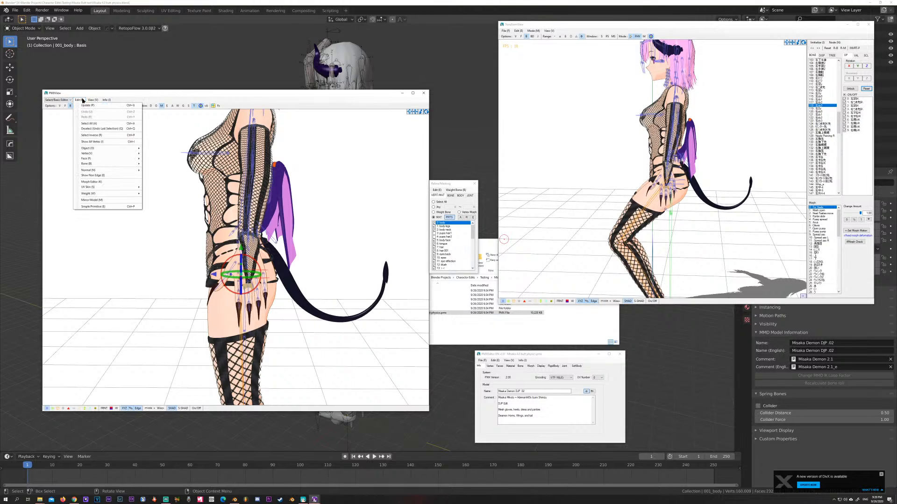
mouse_move(129, 167)
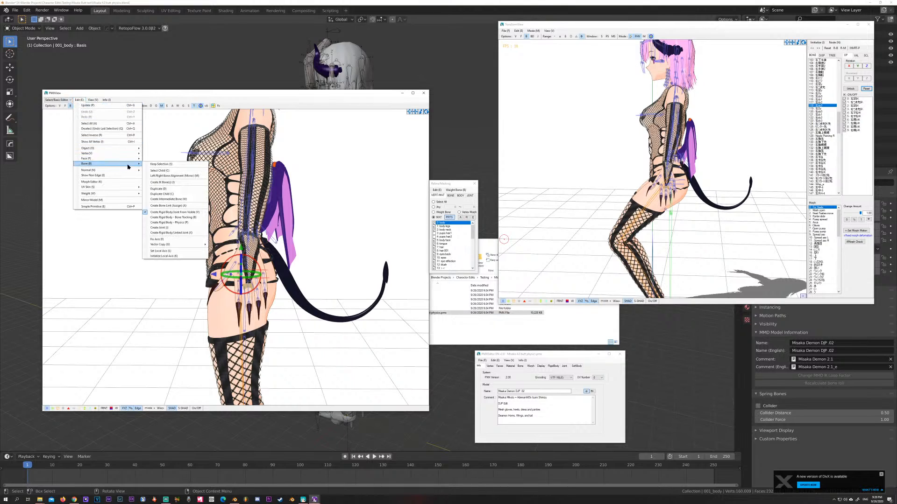
click(189, 237)
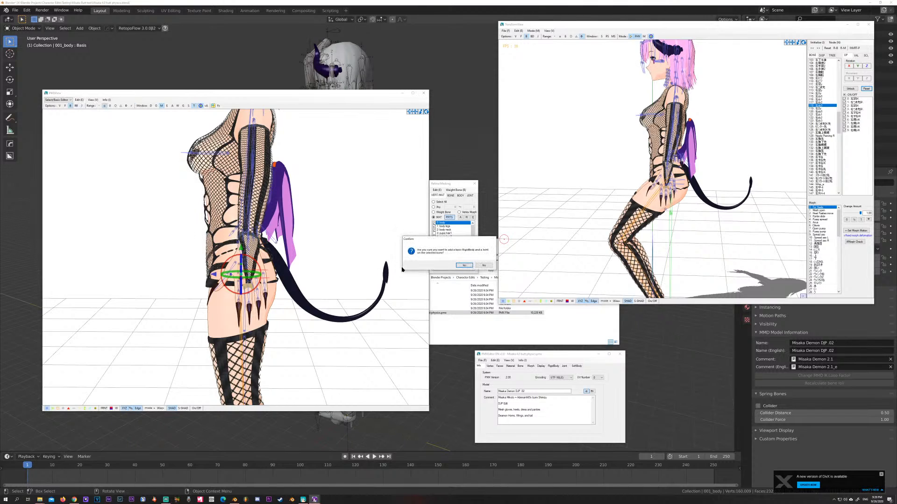
click(465, 266)
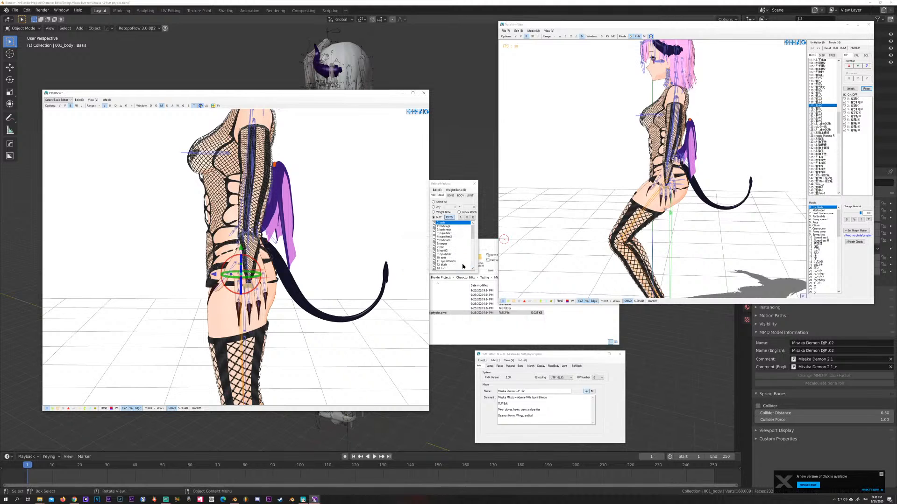
mouse_move(308, 282)
middle_down()
mouse_move(303, 257)
mouse_move(317, 288)
middle_up()
mouse_move(318, 289)
right_down()
mouse_move(302, 283)
mouse_move(316, 279)
right_up()
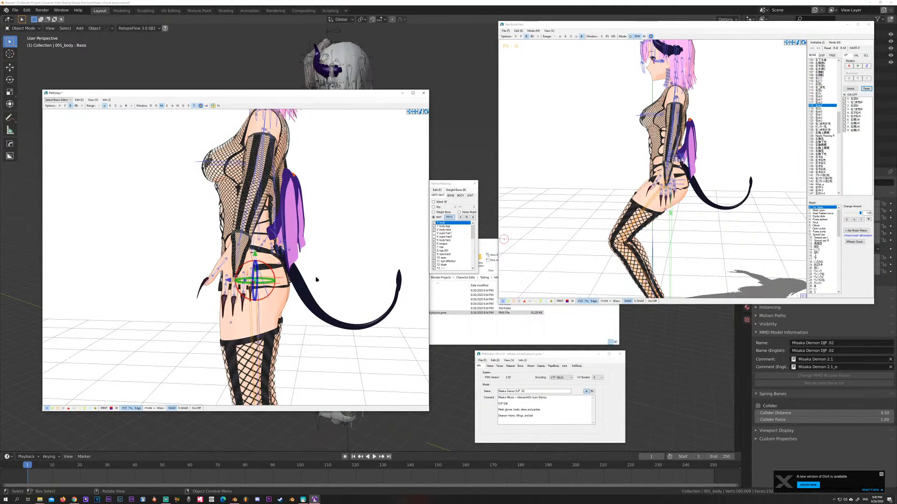
Step: Display the rigid bodies and joints in PmxView and check the new joints at the hips from behind
click(75, 107)
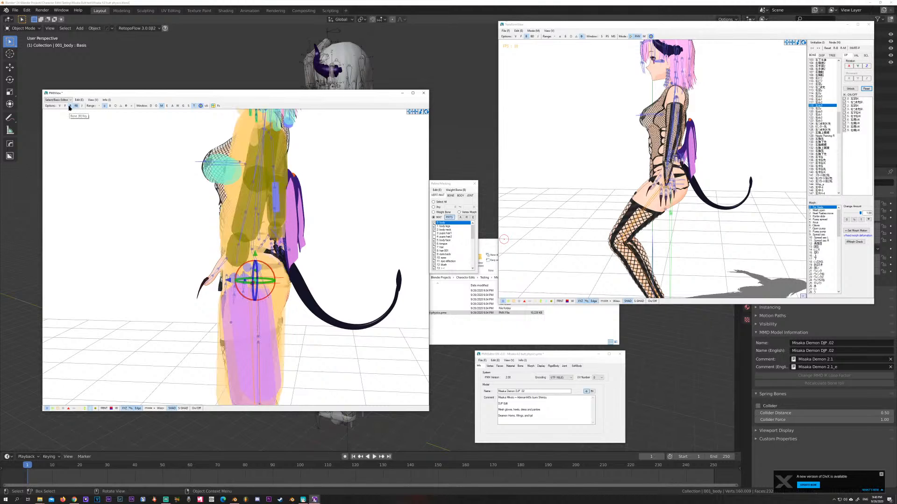
click(82, 106)
right_drag(116, 386, 246, 318)
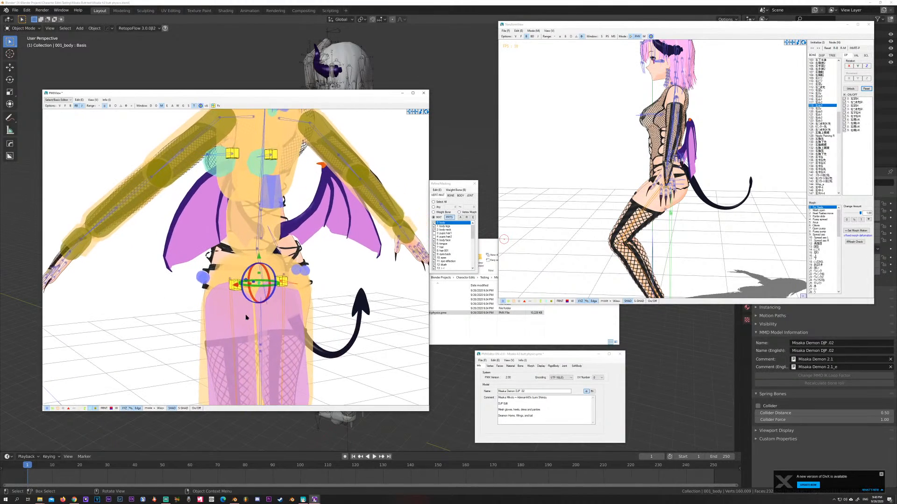
scroll(246, 317, up, 8)
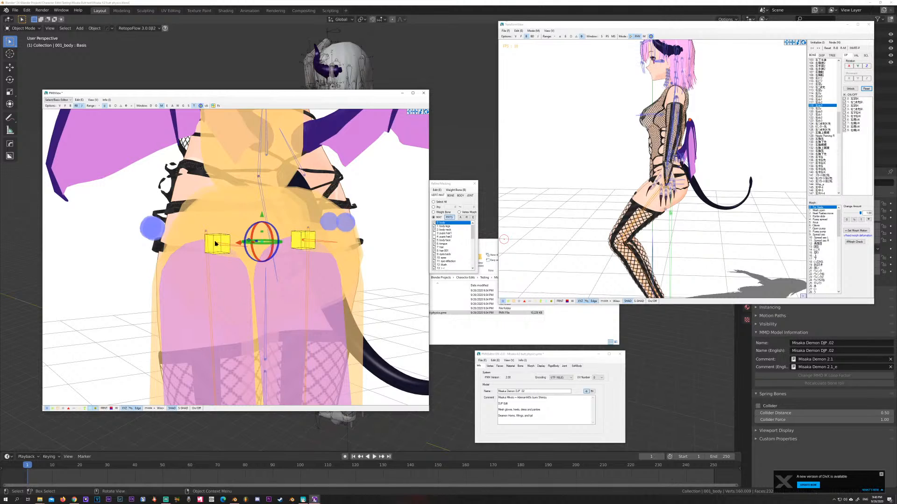
right_drag(216, 243, 234, 249)
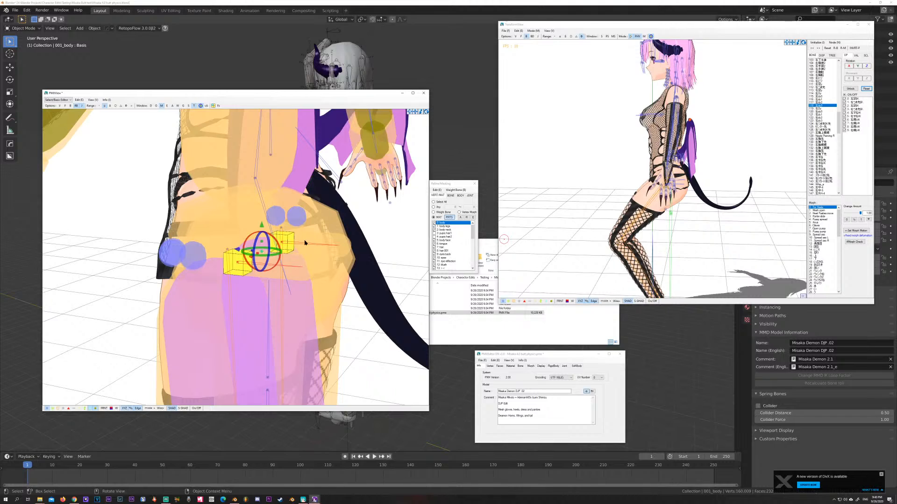
scroll(289, 273, down, 1)
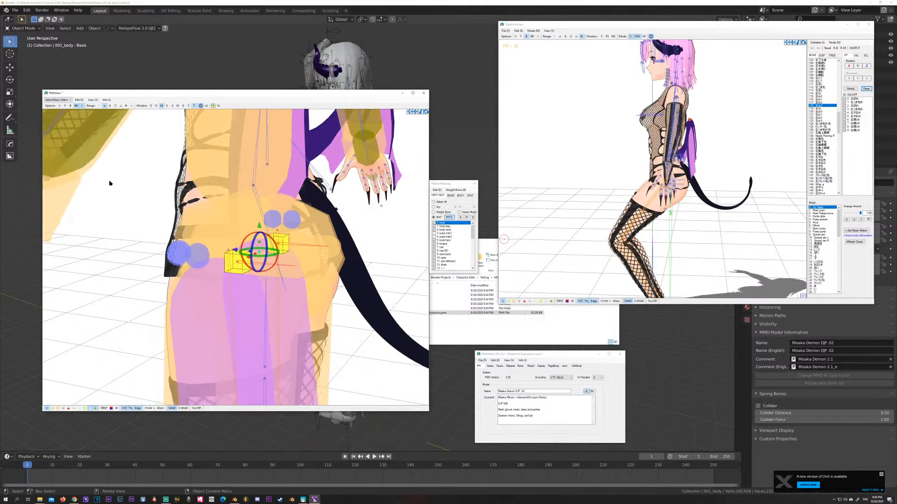
Step: Turn on the wireframe overlay of the rigid bodies and inspect the hips from behind and the side
click(84, 408)
right_drag(195, 316, 204, 312)
right_drag(249, 273, 189, 341)
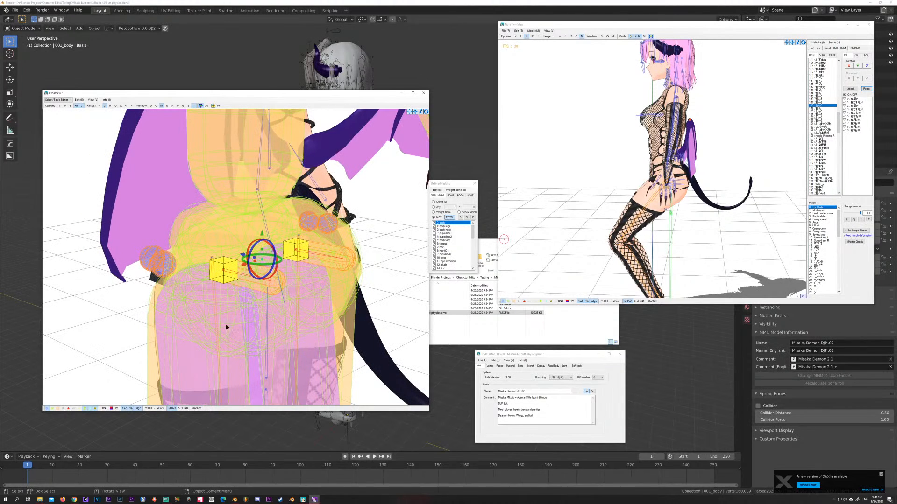
right_drag(242, 306, 279, 298)
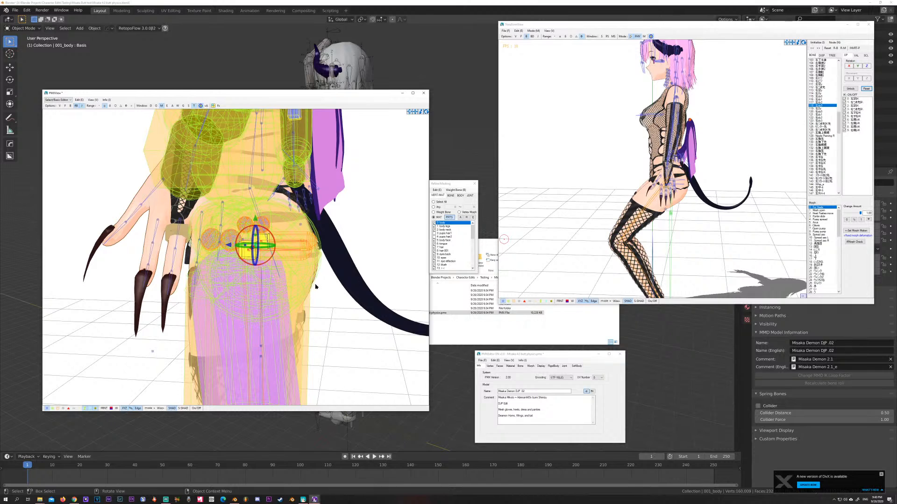
Step: Examine how the hips deform in TransformView with the new physics, viewing the model from behind
click(744, 224)
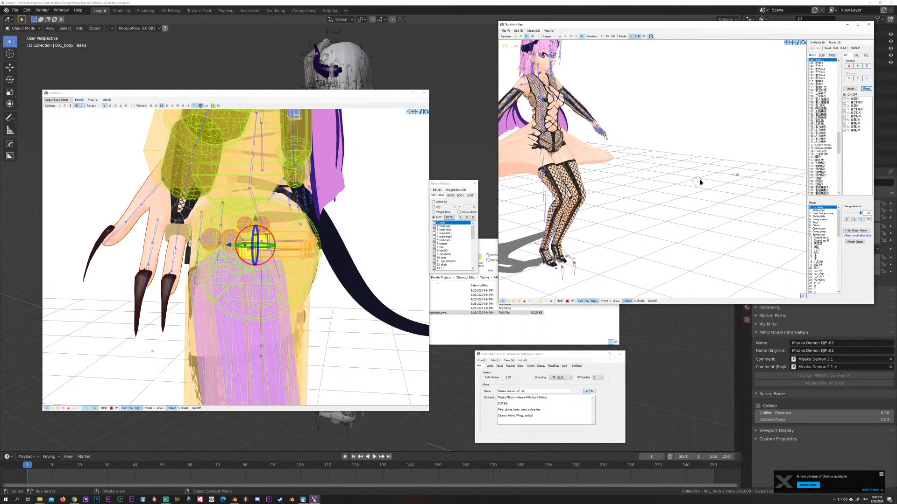
click(611, 205)
right_drag(611, 204, 681, 178)
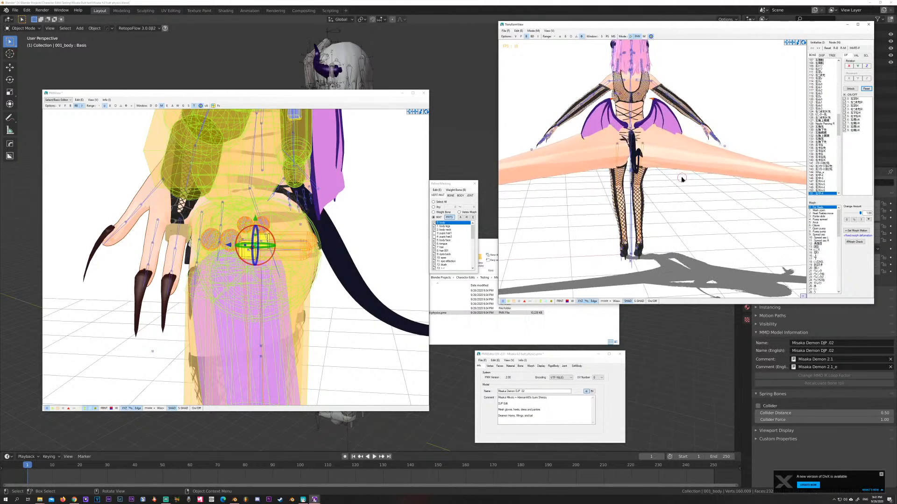
scroll(602, 161, down, 1)
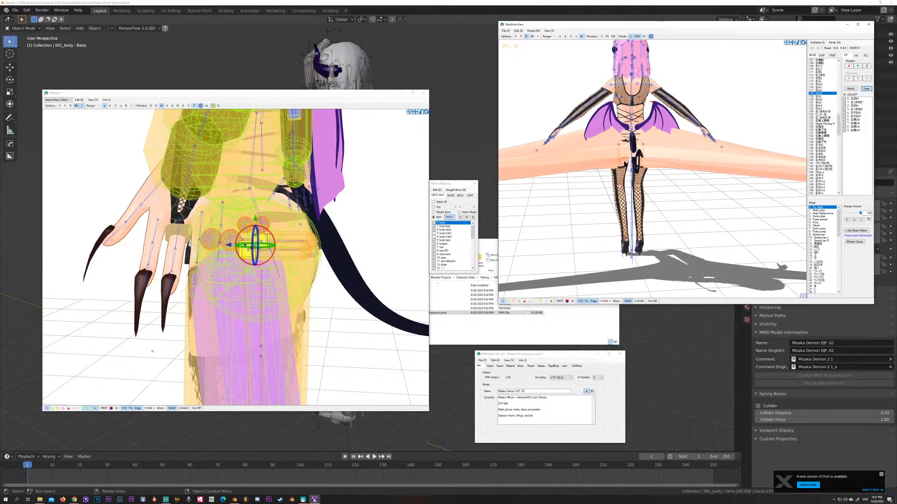
right_drag(562, 236, 629, 170)
click(529, 196)
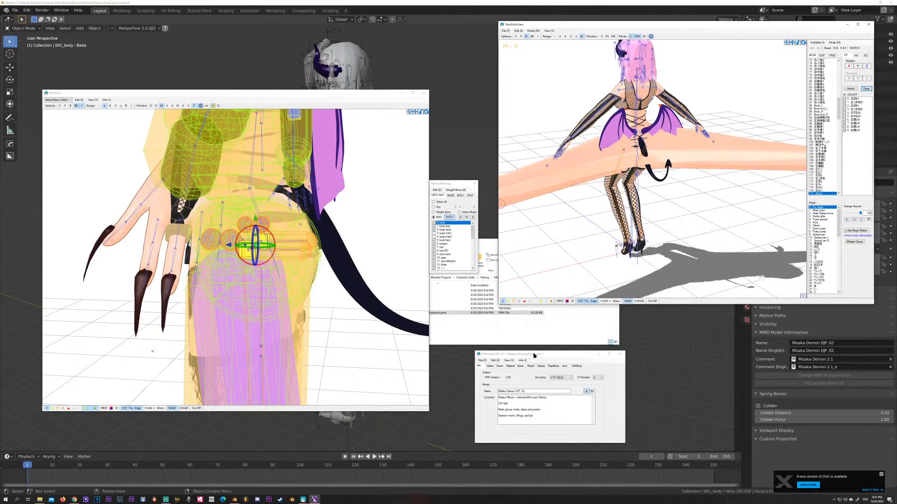
Step: Move the main editor window over PmxView's edge and select the last rigid body in the rigid body list
drag(534, 355, 409, 224)
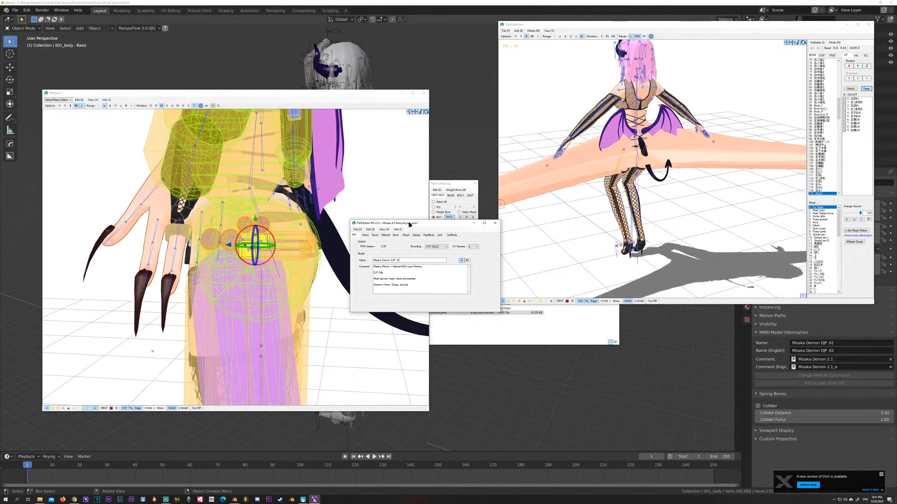
click(395, 235)
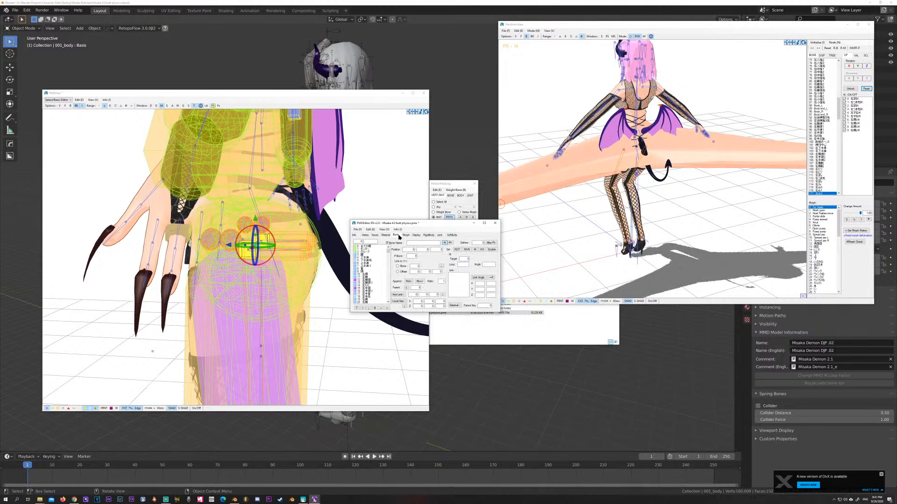
click(428, 235)
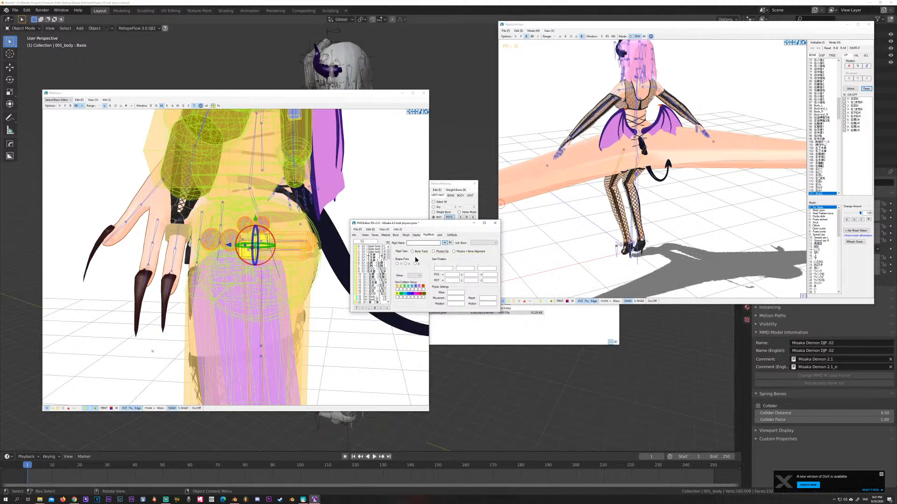
drag(388, 251, 388, 305)
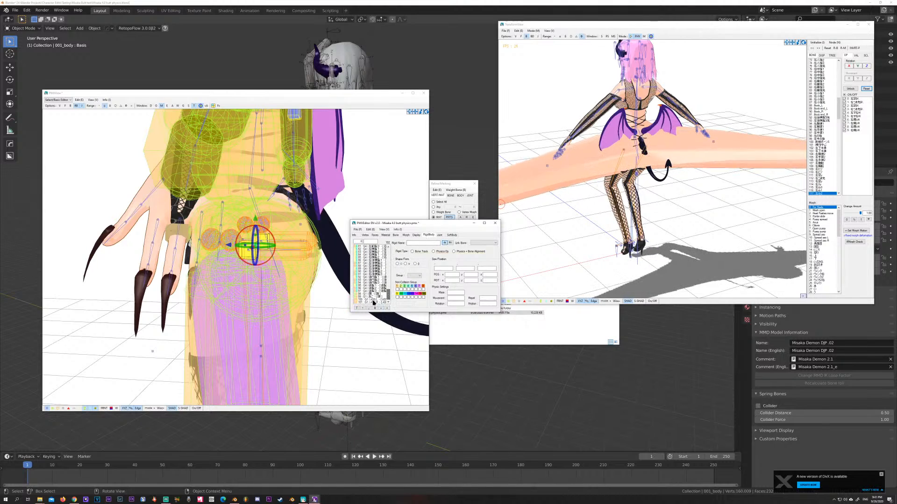
click(374, 302)
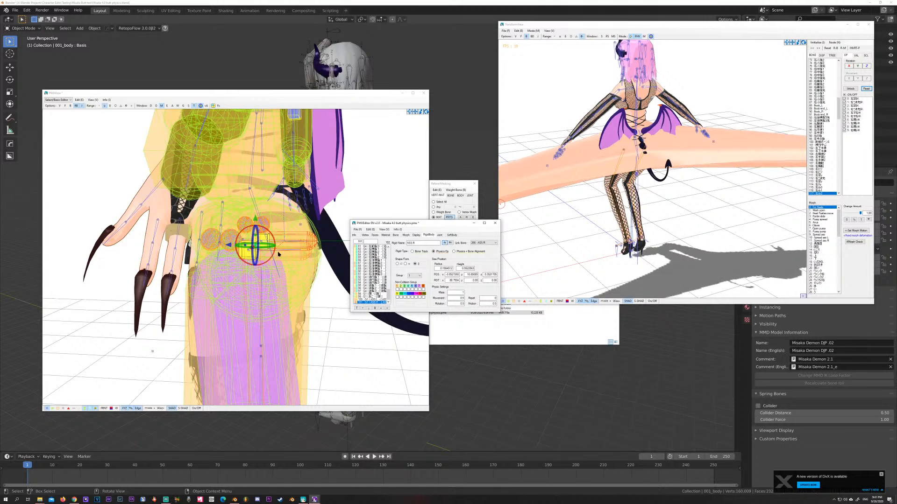
Step: Select the two new hip joints alternately in the joint list and examine their positions from the side and behind
click(441, 236)
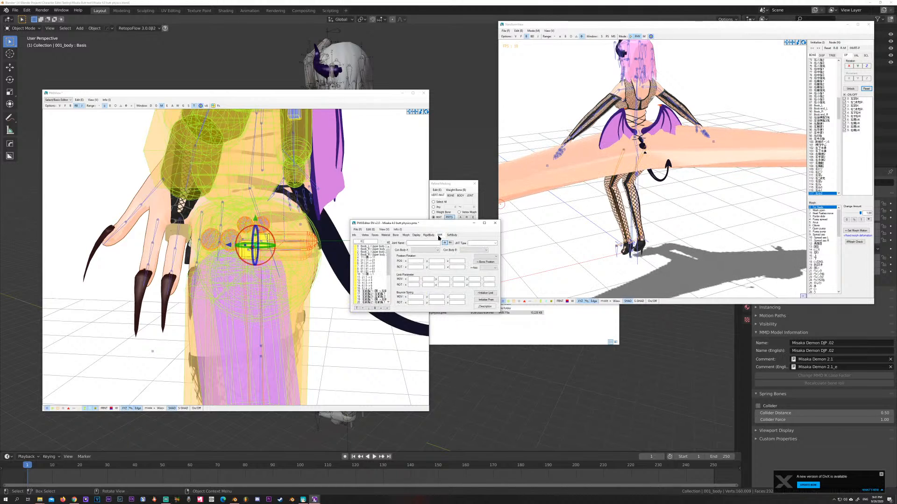
scroll(371, 275, down, 7)
click(369, 301)
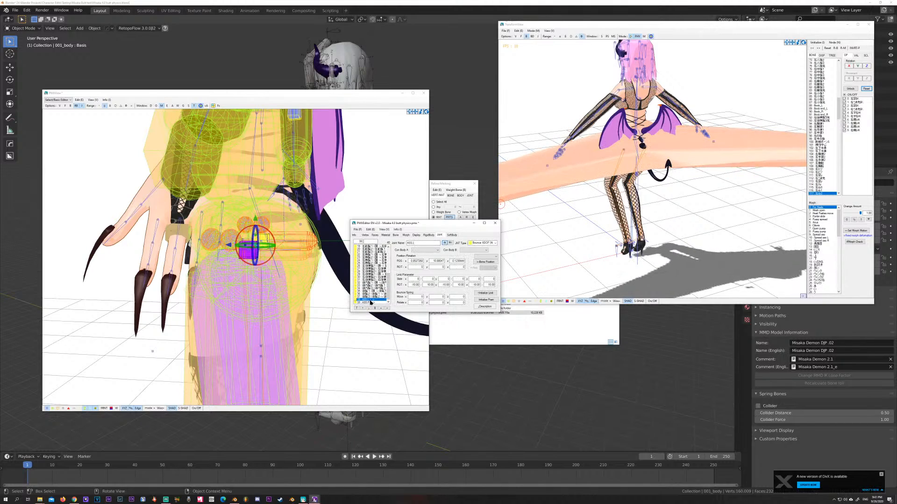
click(370, 302)
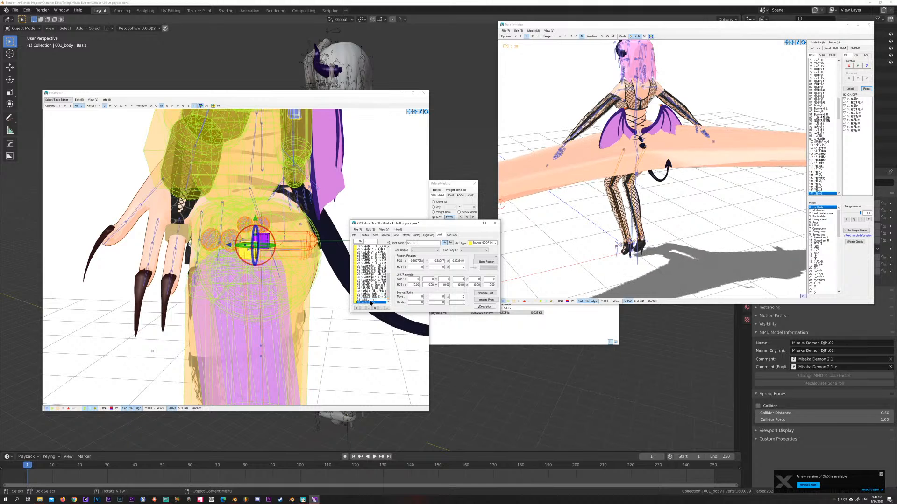
click(372, 300)
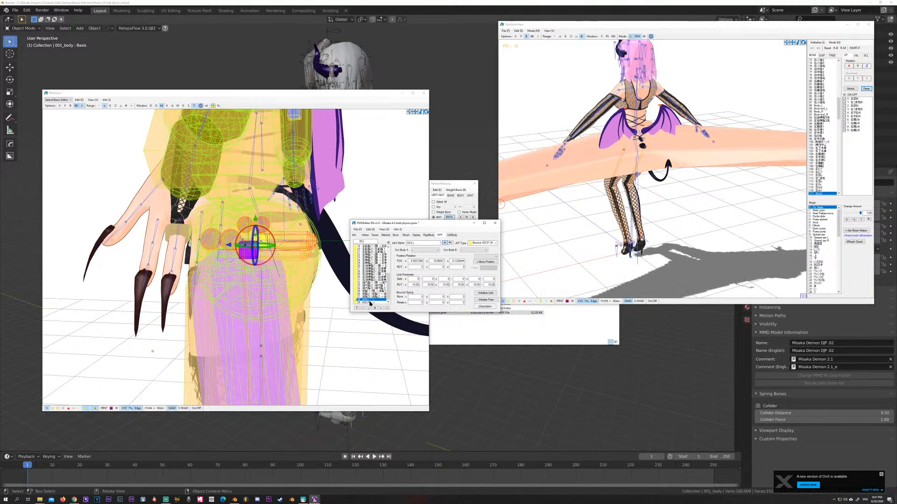
click(369, 302)
click(370, 300)
click(370, 302)
right_drag(319, 282, 321, 281)
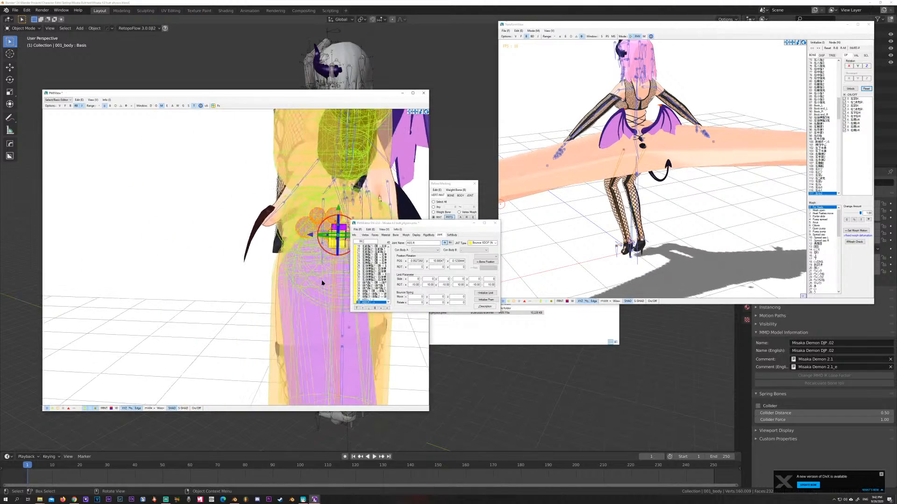
middle_drag(322, 283, 319, 286)
right_drag(319, 287, 292, 247)
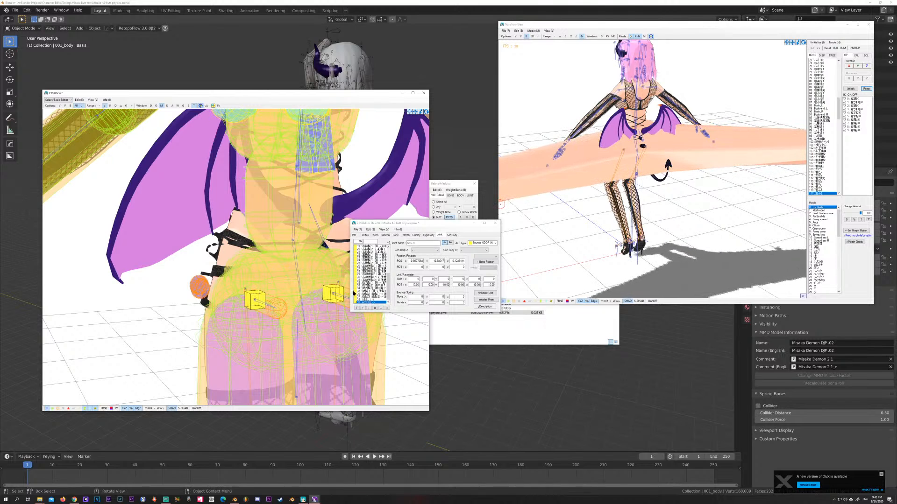
Step: Look up the bones at the waist and select the lower body bone 下半身 in the bone list
click(395, 235)
click(293, 247)
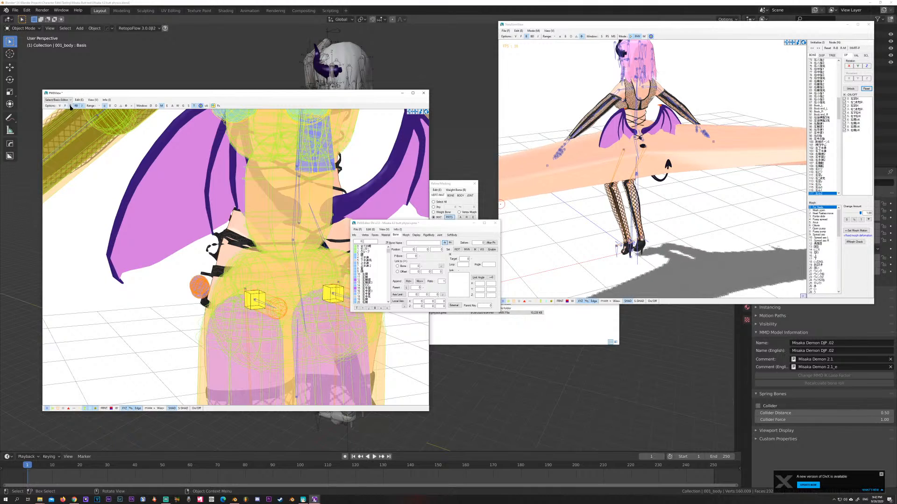
click(294, 246)
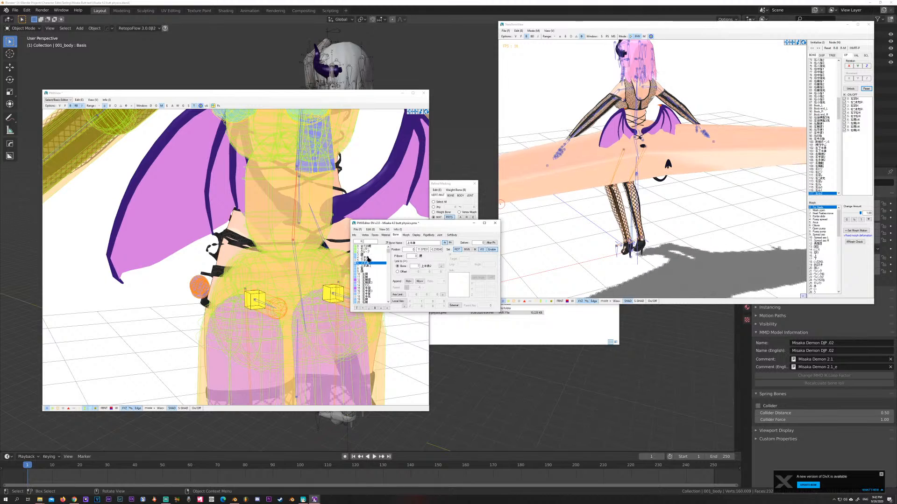
click(368, 258)
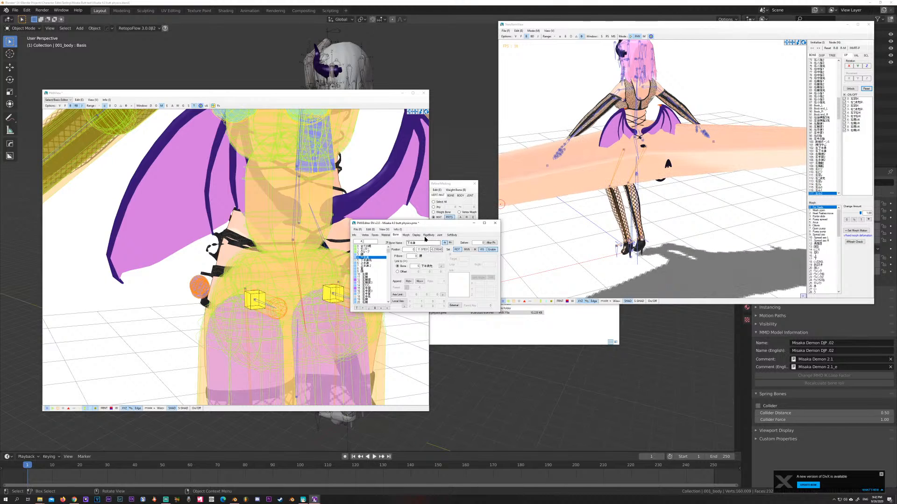
Step: Select both new hip joints in the joint list and set their connected body A to 下半身
click(440, 234)
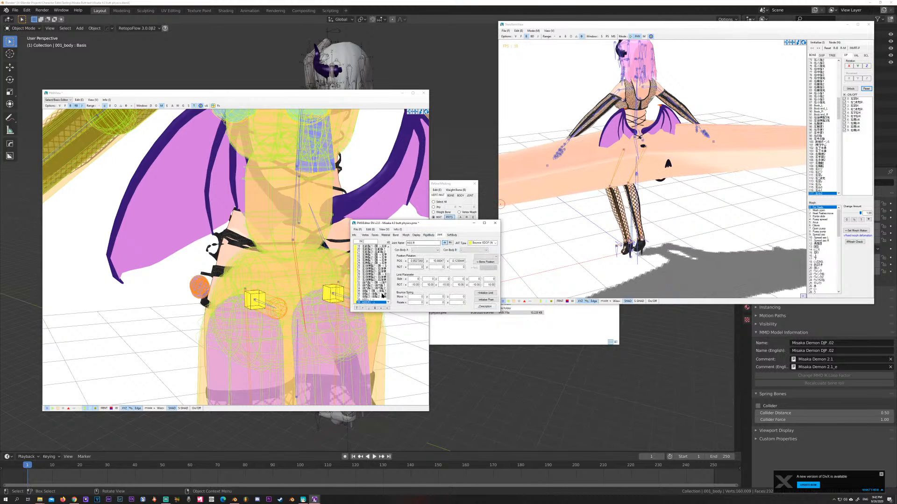
click(376, 299)
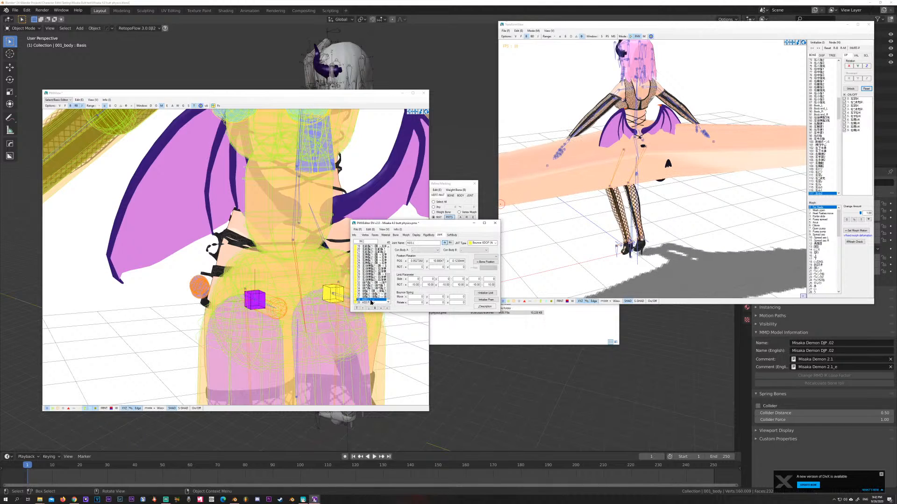
shift+click(372, 303)
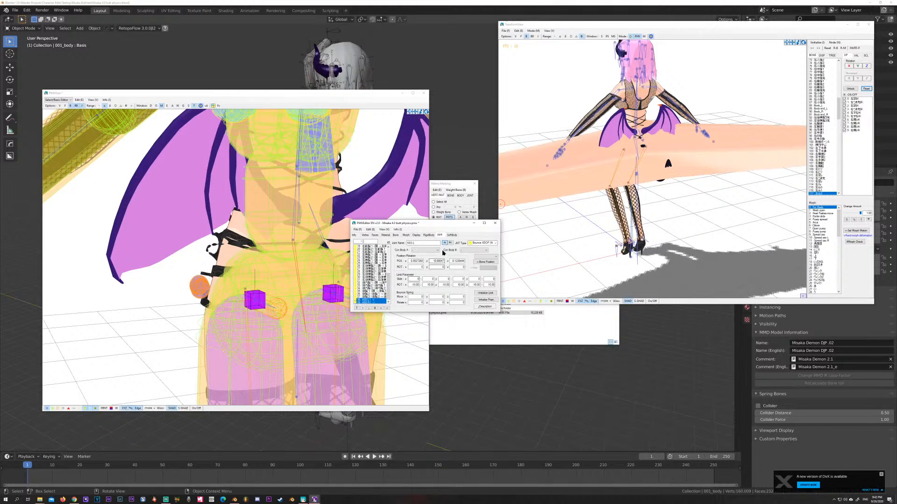
click(435, 251)
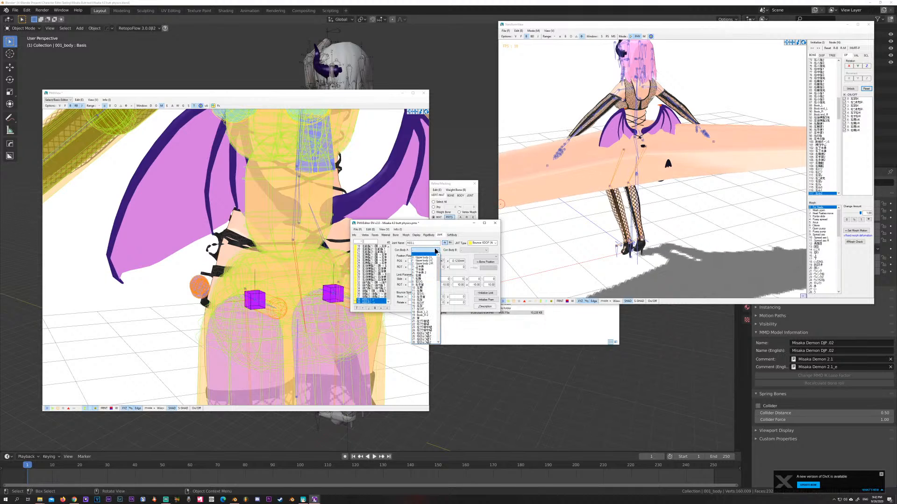
click(419, 270)
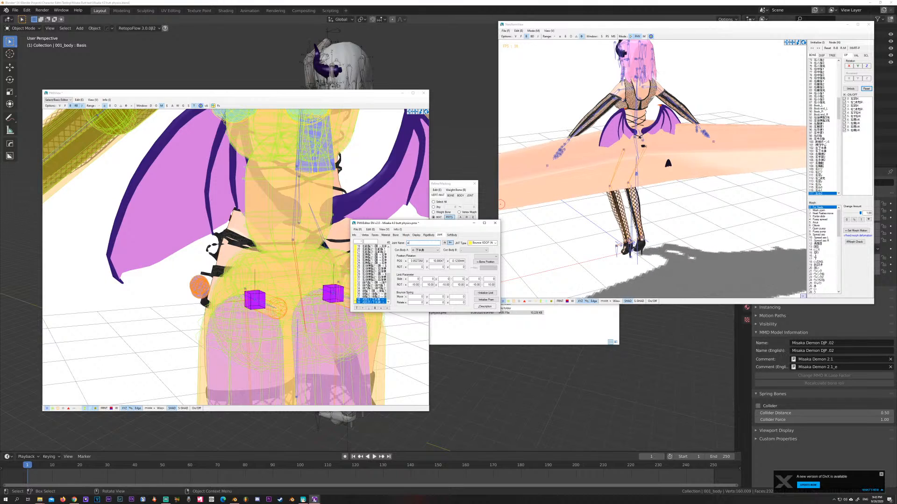
Step: Name the two selected hip joints "waist" and check the hip physics in TransformView
text(ist)
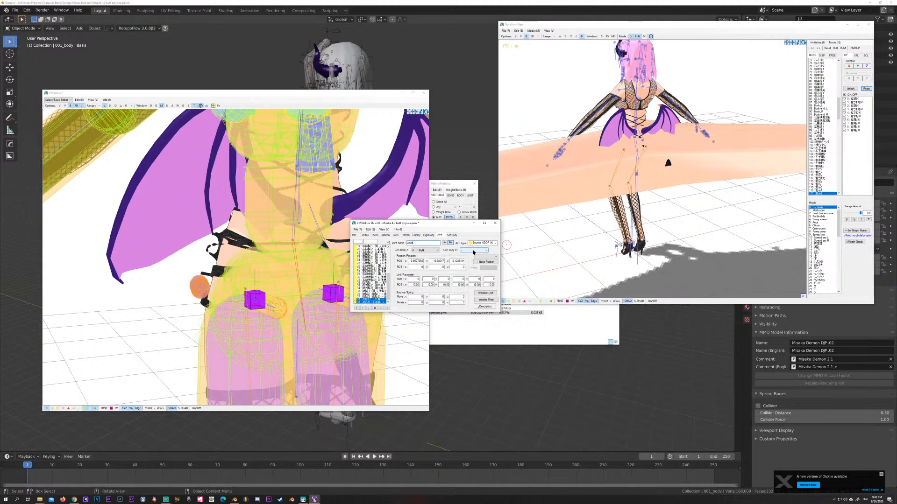
click(678, 218)
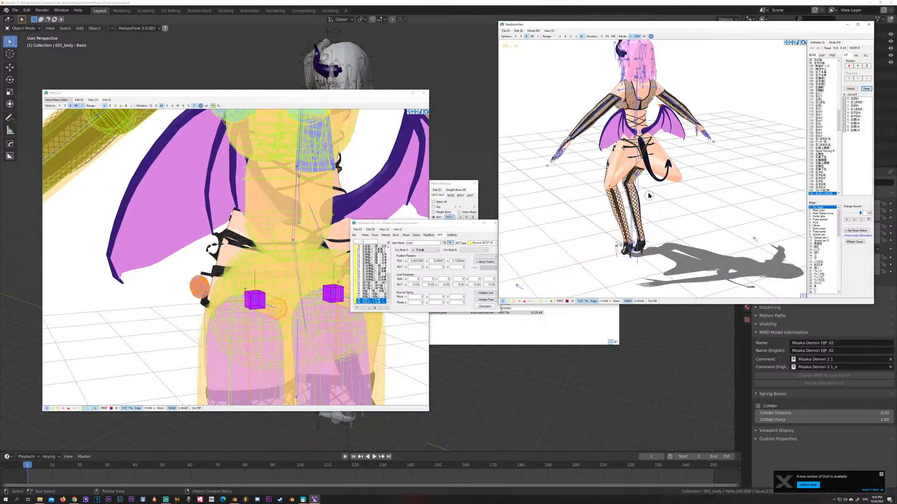
click(613, 181)
click(612, 181)
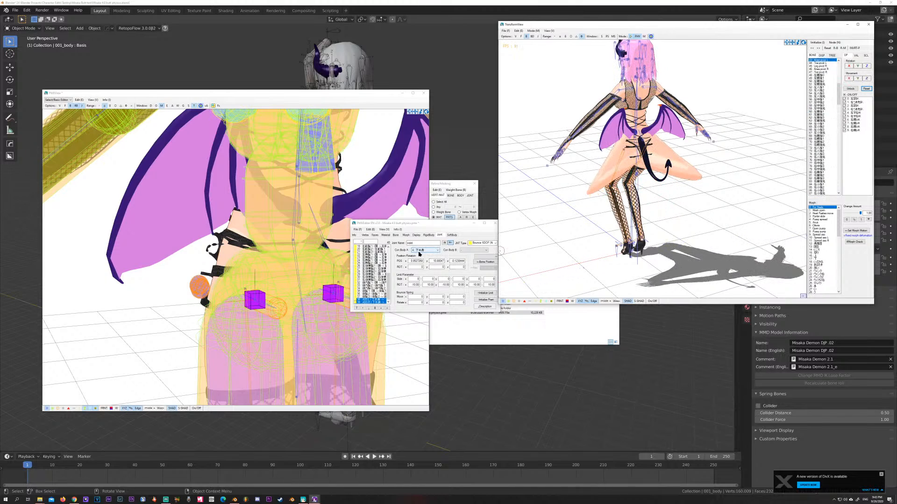
click(426, 256)
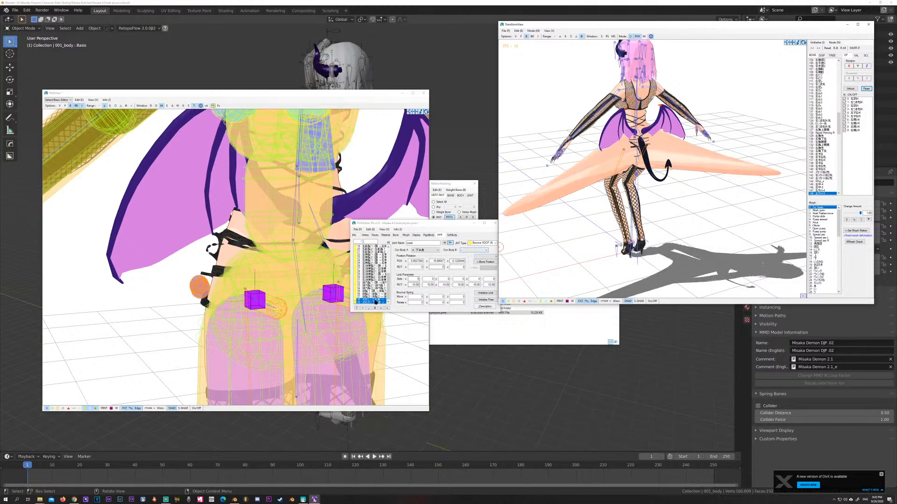
Step: Set only the left hip joint's connected body B to the left hip rigid body and check the hips in TransformView
click(369, 299)
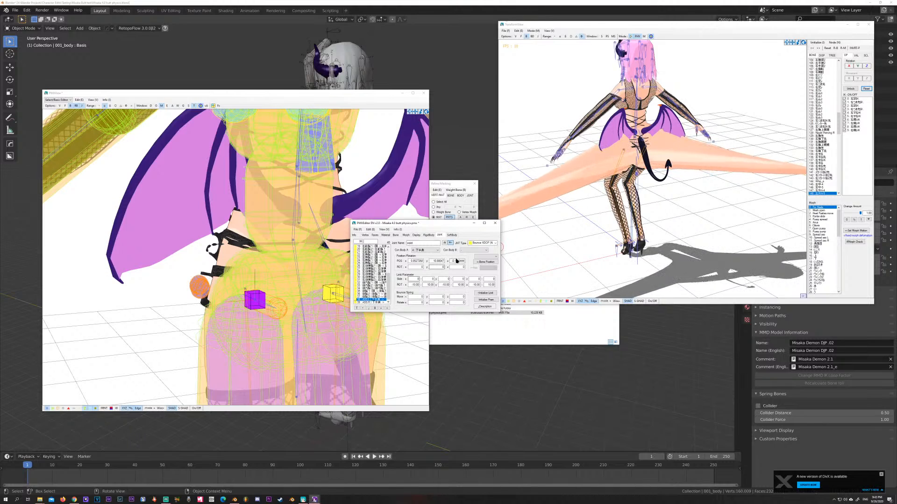
click(473, 250)
scroll(480, 274, down, 20)
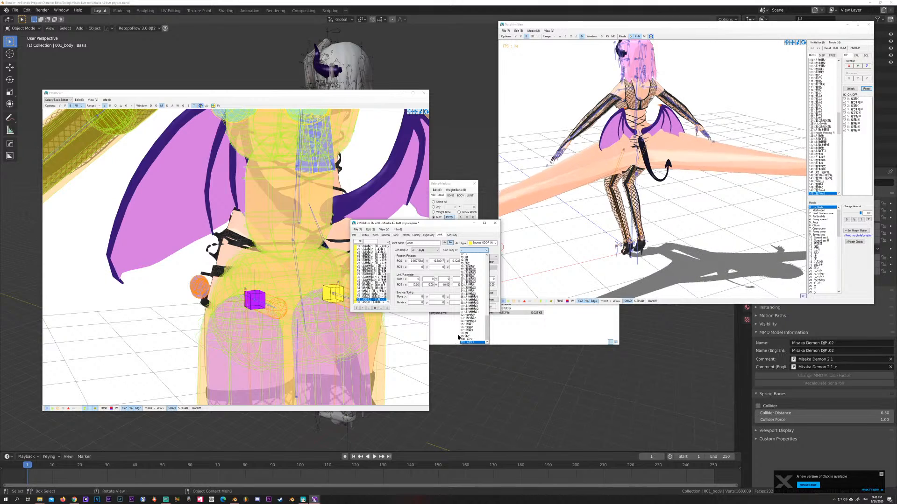
click(470, 339)
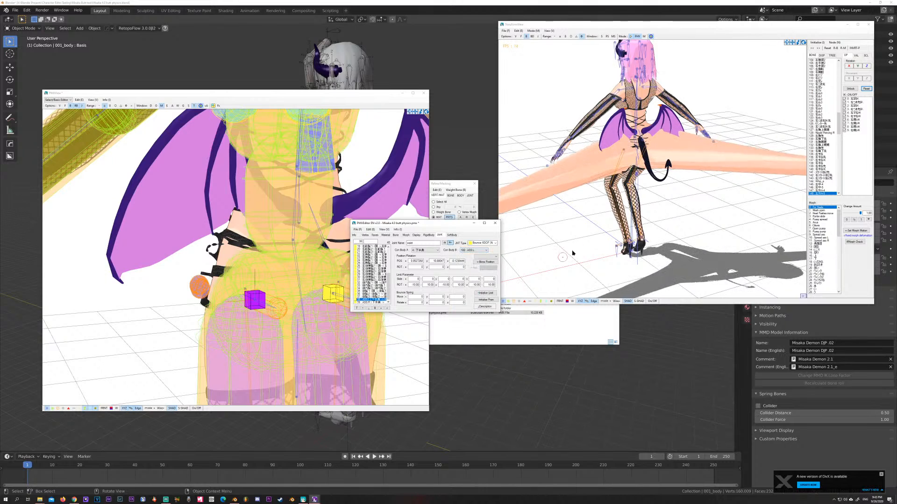
click(603, 232)
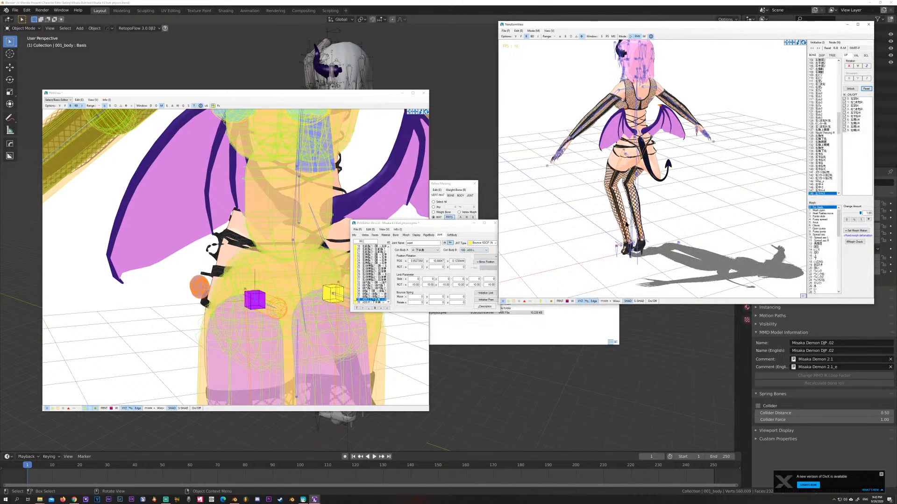
click(626, 159)
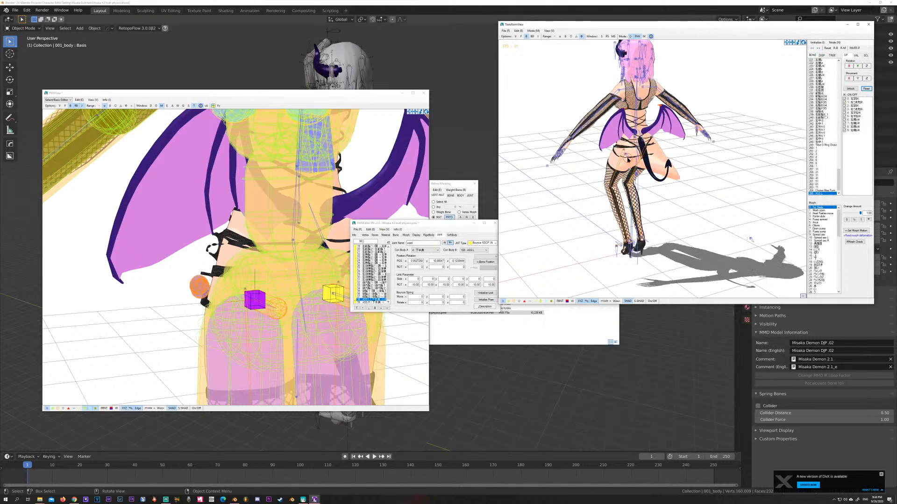
click(648, 71)
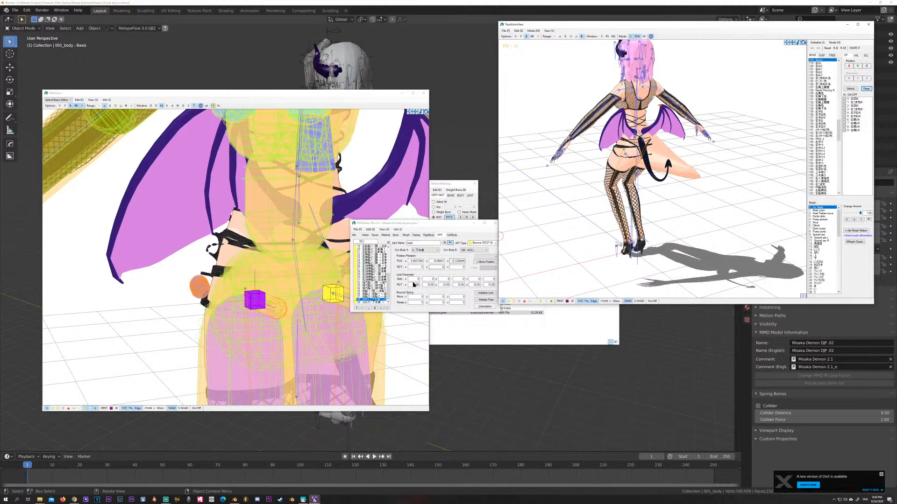
Step: Set the right hip joint's connected body B to the right hip rigid body
click(376, 303)
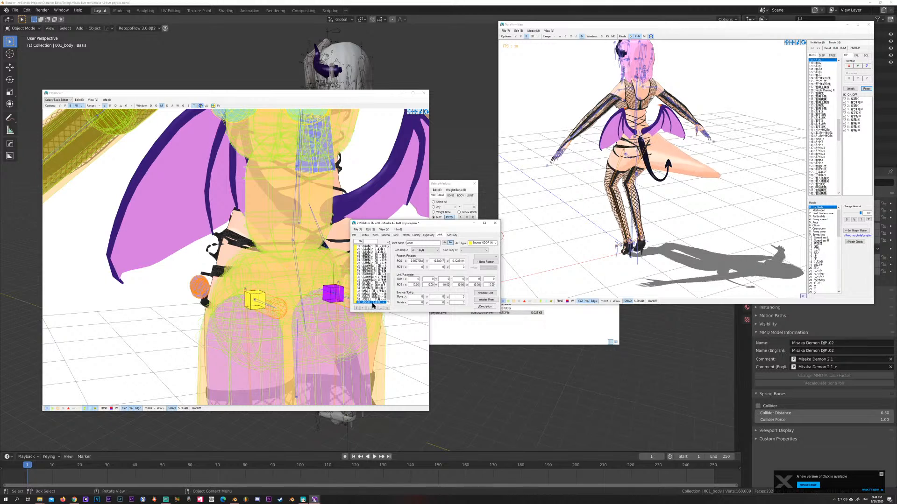
click(472, 251)
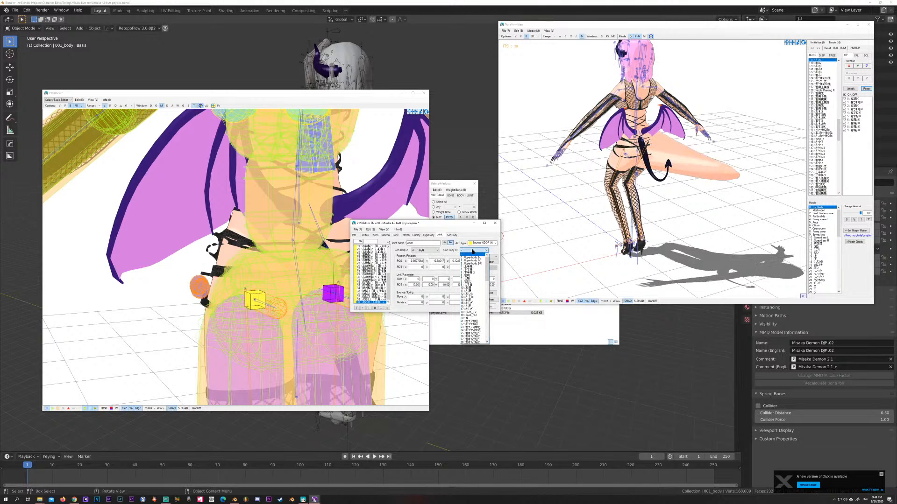
drag(488, 263, 487, 337)
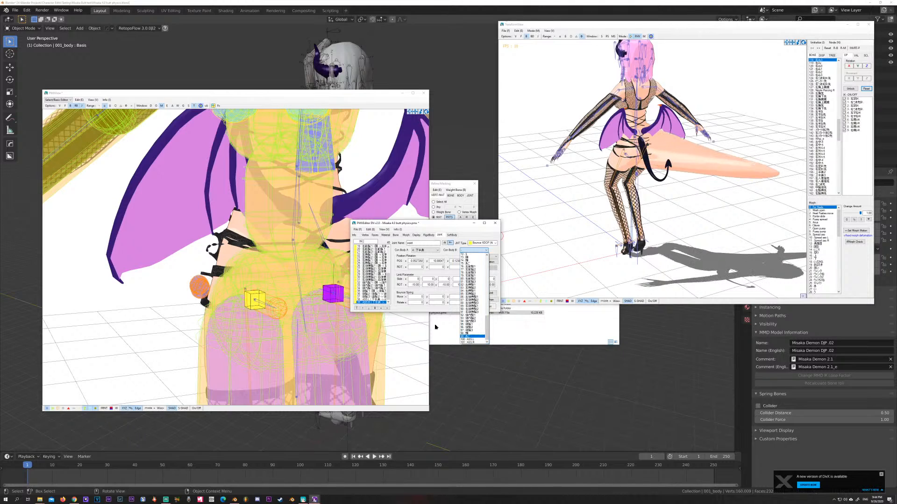
click(469, 342)
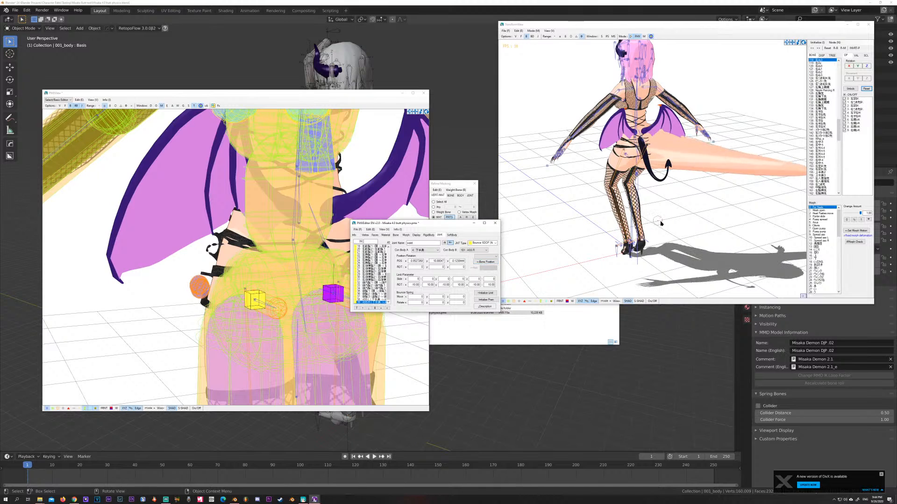
Step: Examine the connected hips in TransformView from behind and up close
click(720, 210)
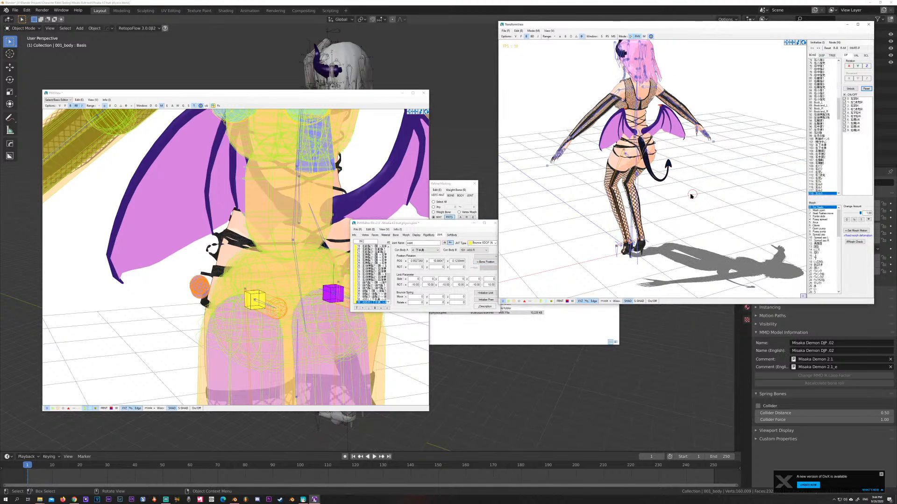
right_drag(691, 196, 677, 190)
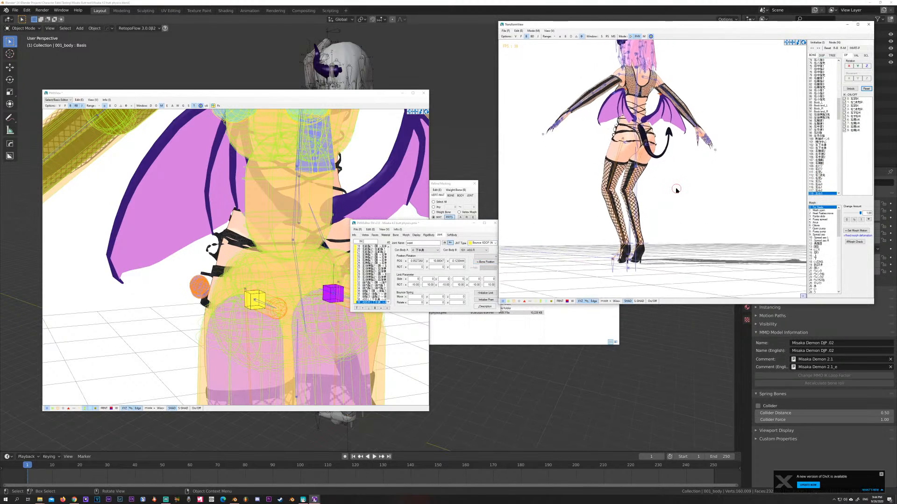
middle_drag(676, 190, 660, 212)
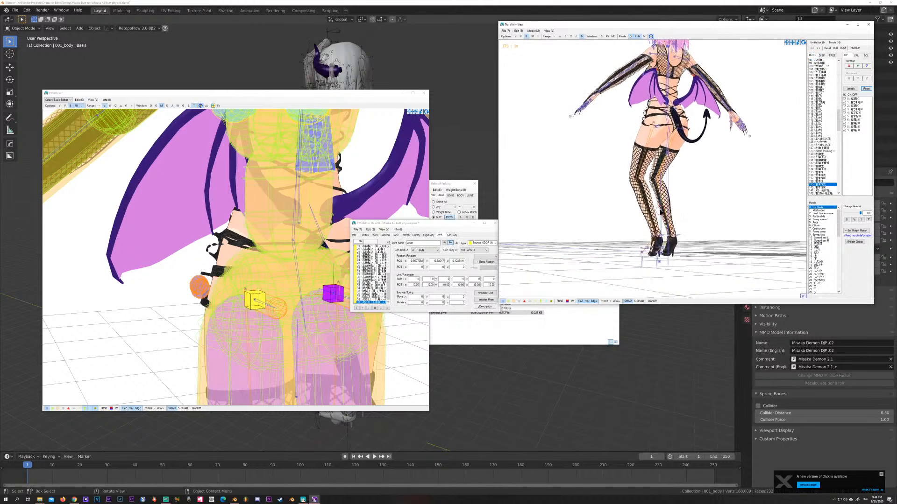
scroll(661, 212, up, 10)
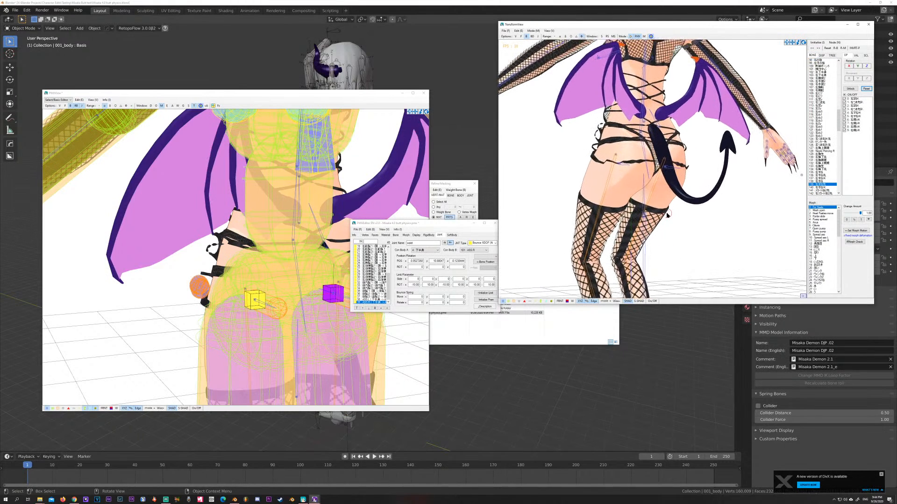
scroll(667, 215, up, 1)
click(643, 217)
mouse_move(642, 218)
mouse_down()
mouse_move(647, 230)
mouse_move(649, 213)
mouse_up()
click(630, 175)
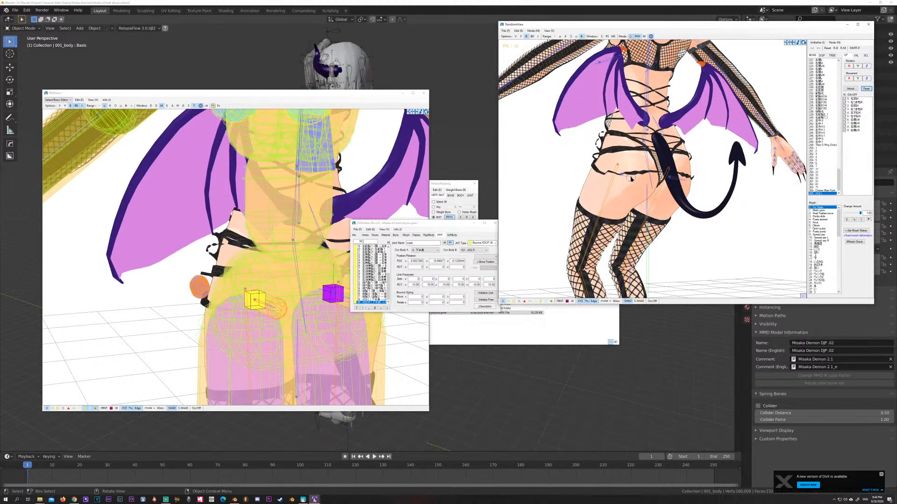
click(641, 185)
scroll(640, 185, up, 5)
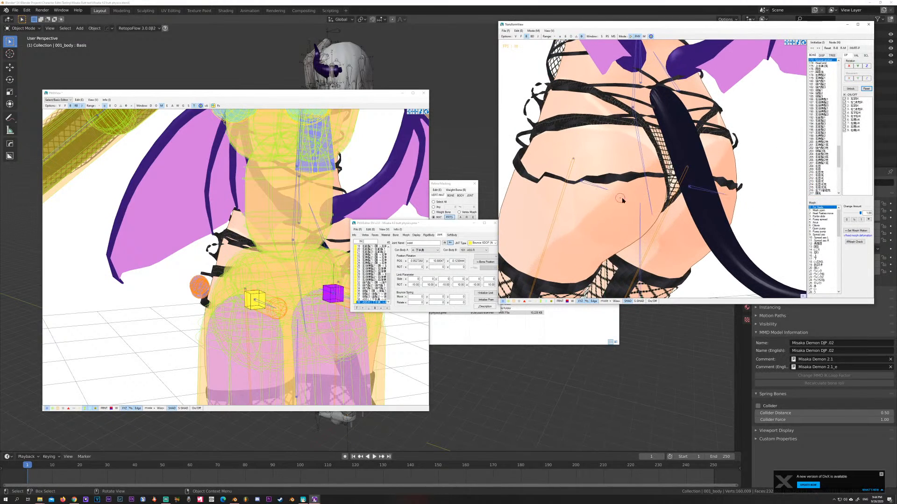
click(631, 200)
Step: Inspect the hip joints from the side in PmxView and select both hip rigid bodies in the rigid body list
click(280, 302)
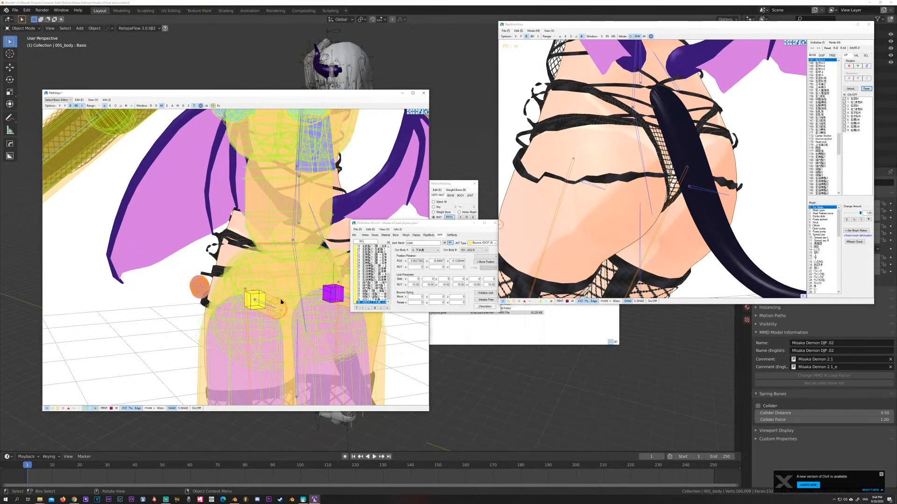
right_drag(276, 294, 273, 243)
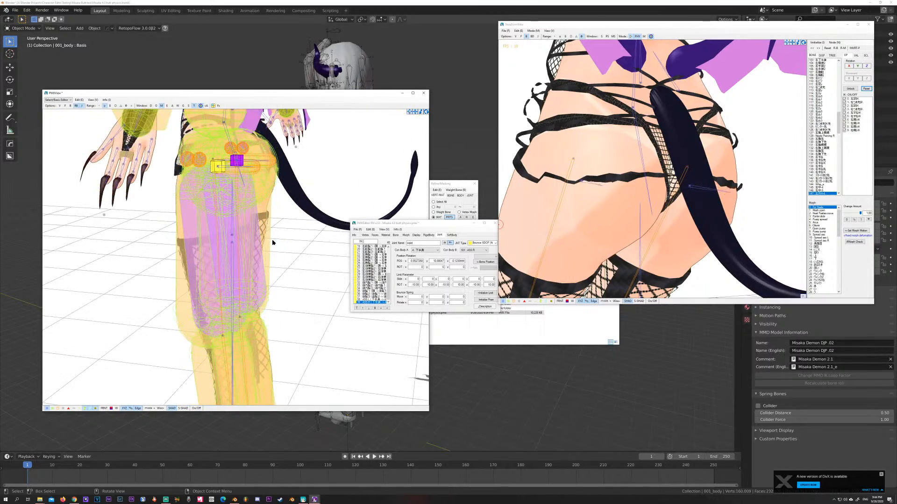
right_drag(217, 274, 240, 264)
scroll(229, 259, up, 6)
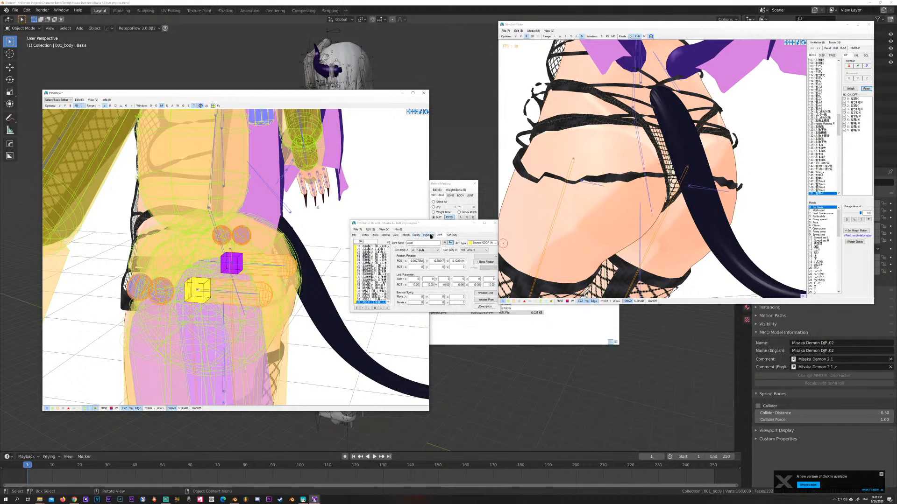
click(429, 236)
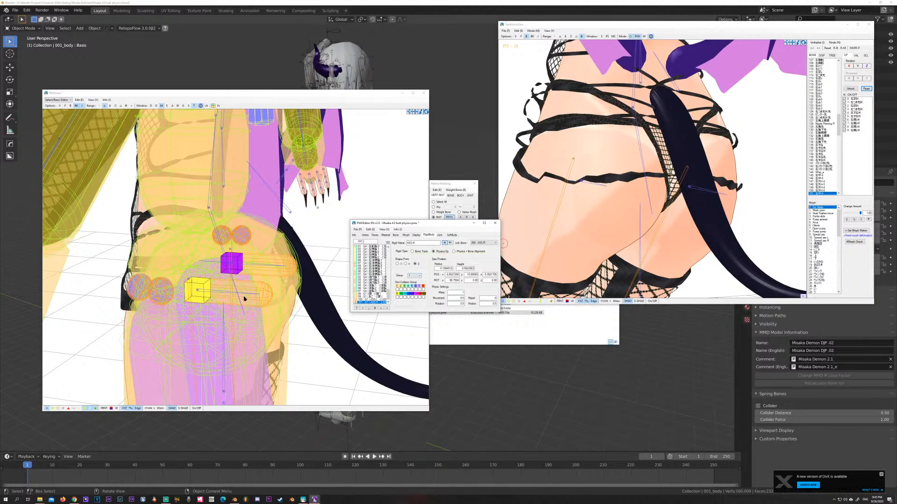
click(379, 299)
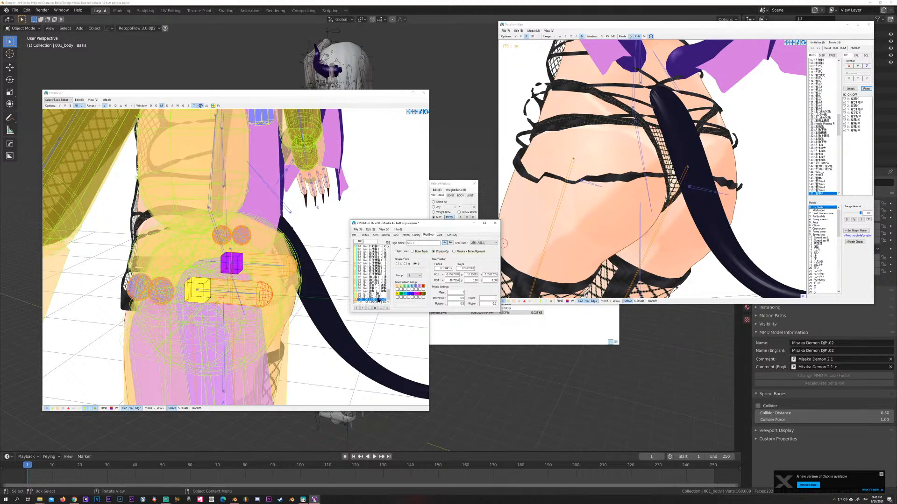
shift+click(376, 302)
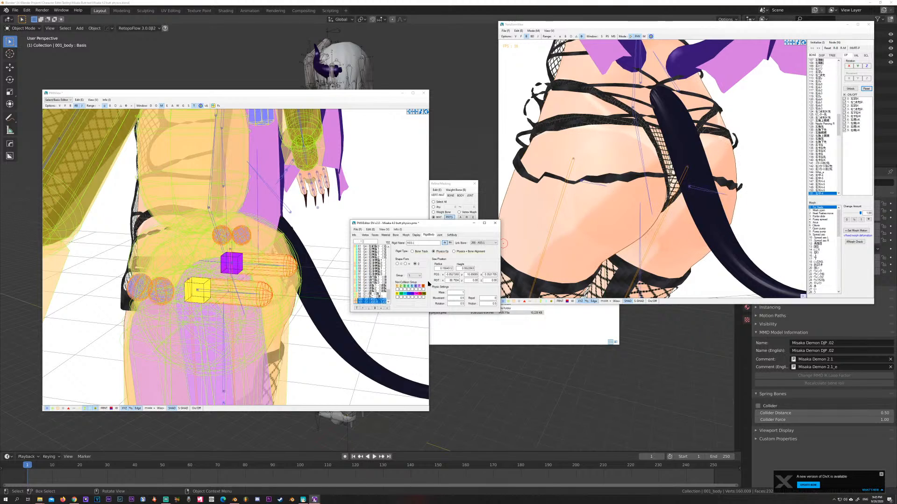
Step: View the model from the side and select a chest rigid body to examine its physics settings for comparison
scroll(264, 284, down, 2)
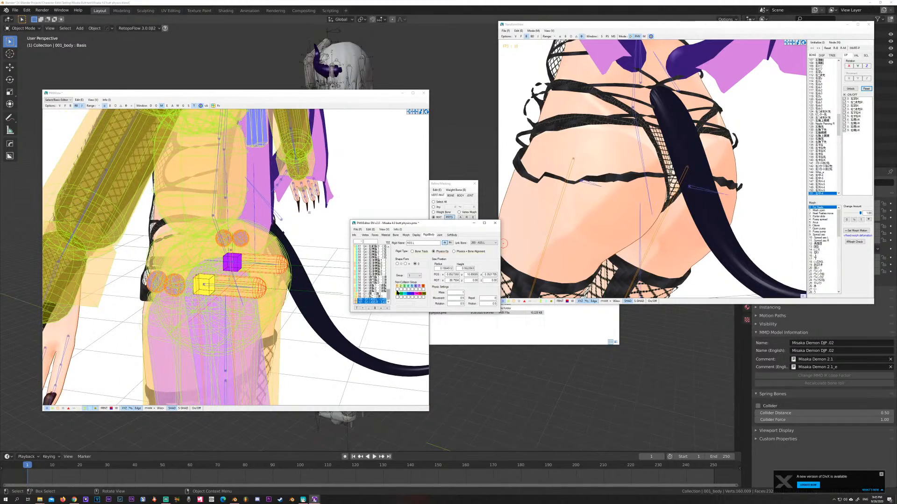
scroll(262, 285, down, 1)
right_drag(269, 285, 250, 262)
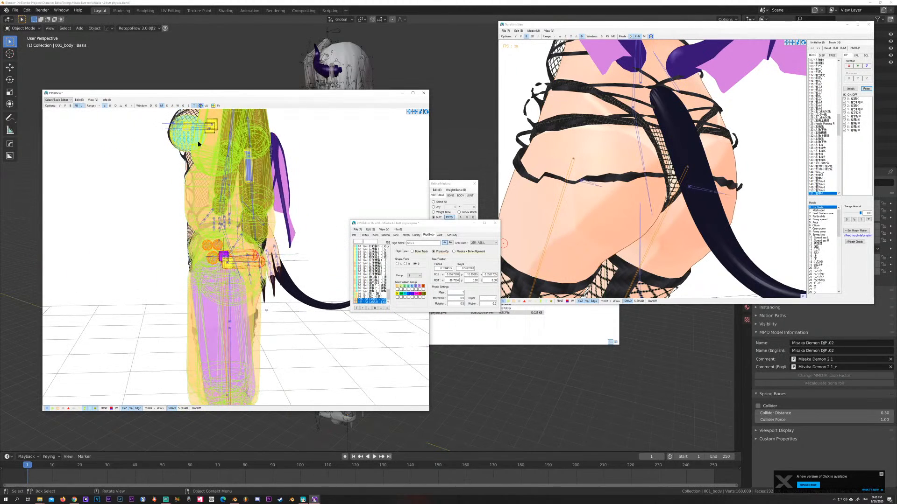
right_drag(181, 138, 247, 262)
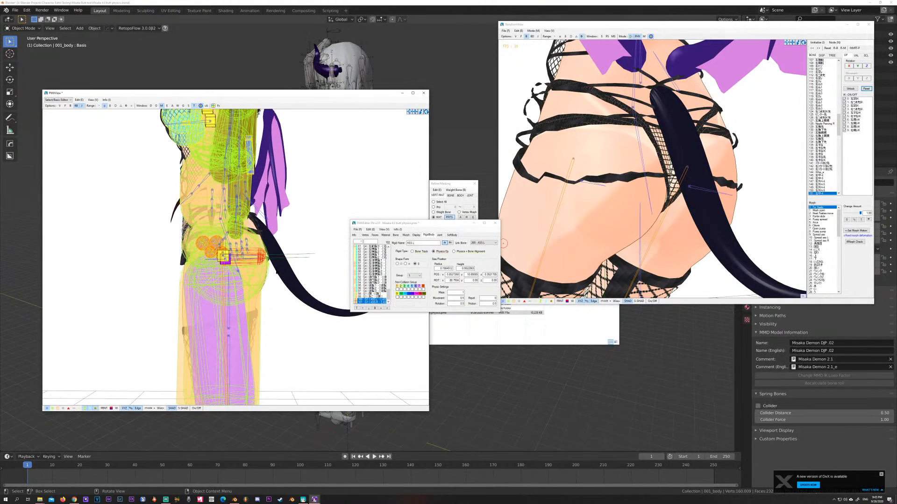
middle_drag(277, 271, 283, 317)
right_drag(283, 317, 275, 322)
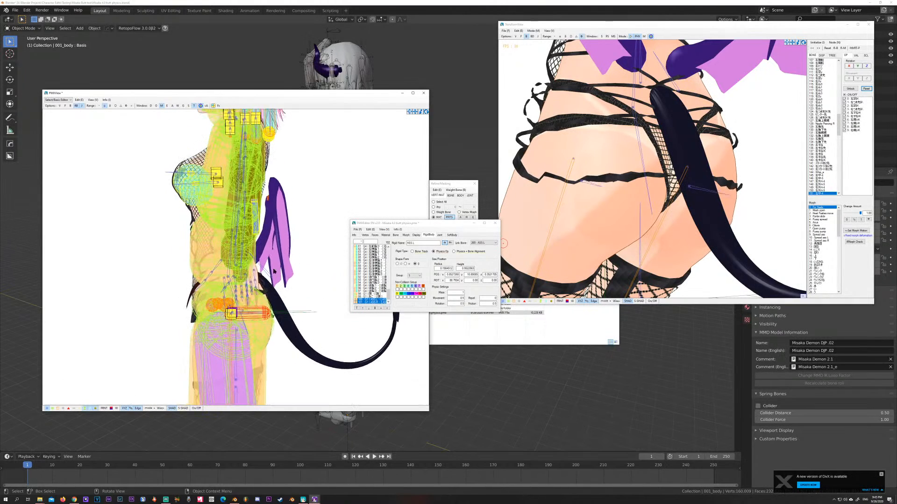
click(196, 195)
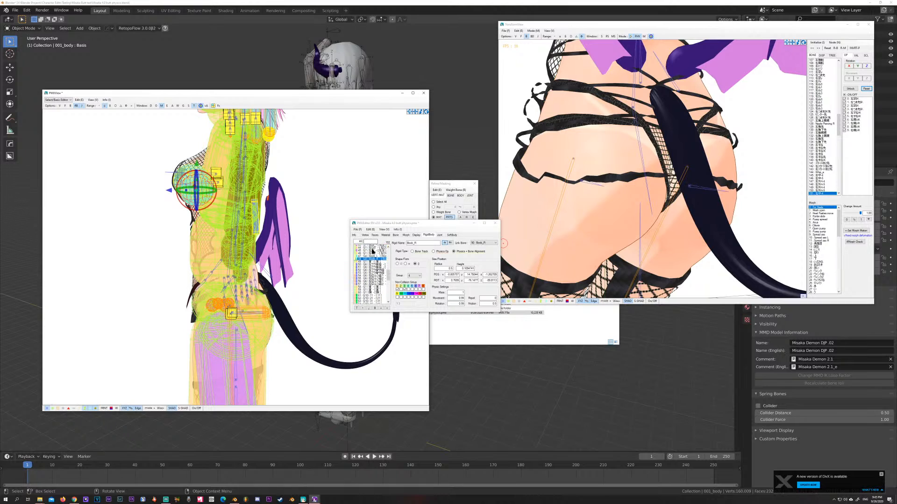
scroll(372, 249, up, 1)
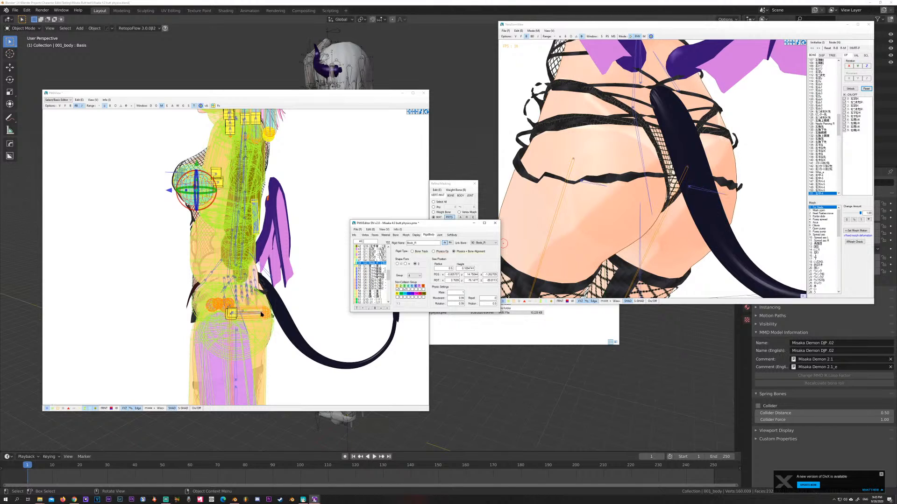
Step: Select both hip rigid bodies at the end of the rigid body list and change their collision group
drag(389, 276, 389, 295)
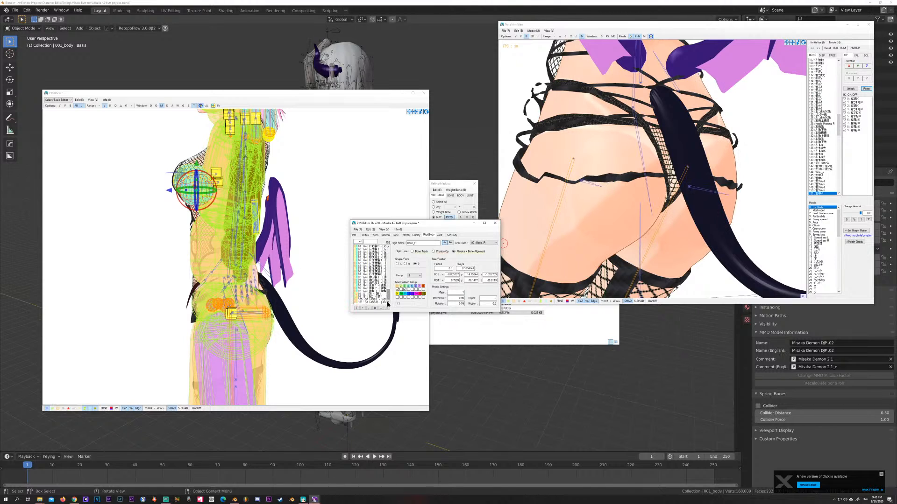
click(375, 302)
shift+click(375, 300)
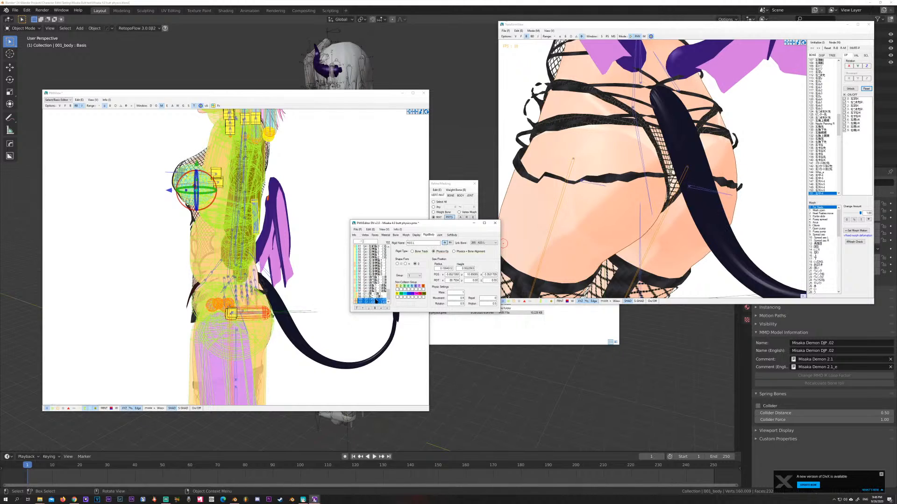
click(415, 275)
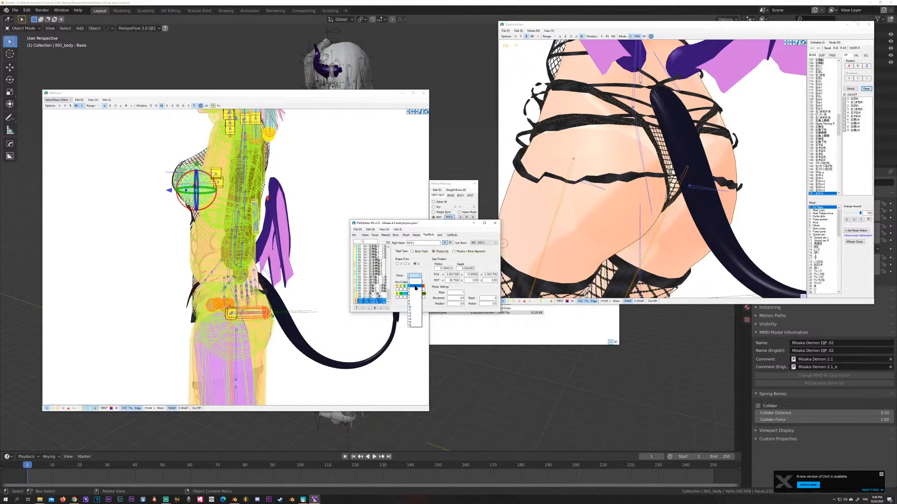
click(415, 290)
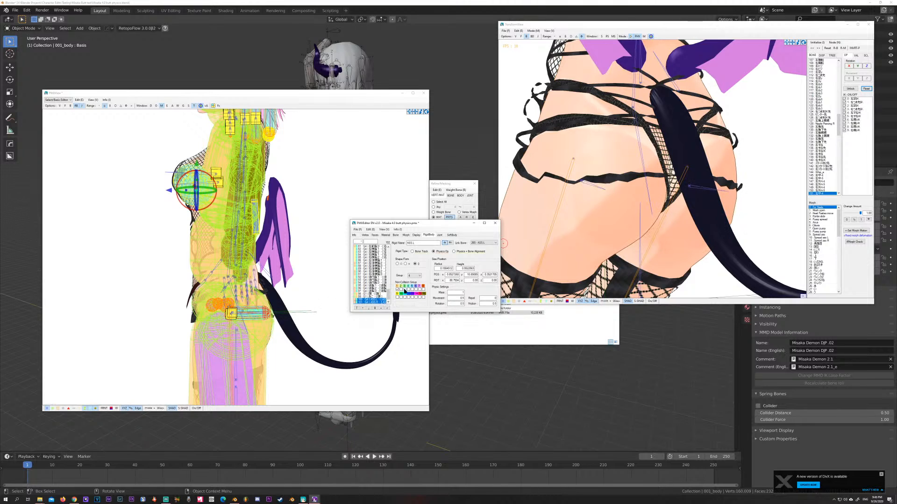
Step: Examine the hip rigid bodies and joints up close in PmxView and the hips' behaviour from behind in TransformView
click(304, 311)
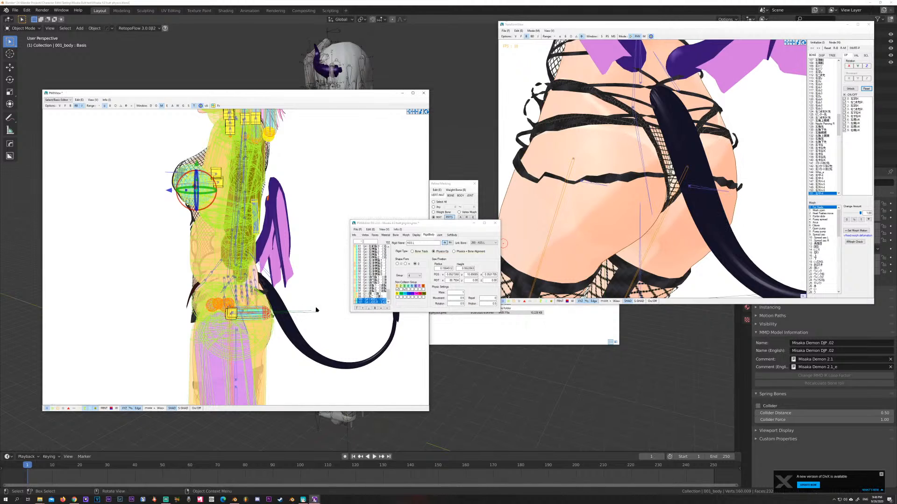
middle_drag(327, 306, 360, 293)
click(771, 216)
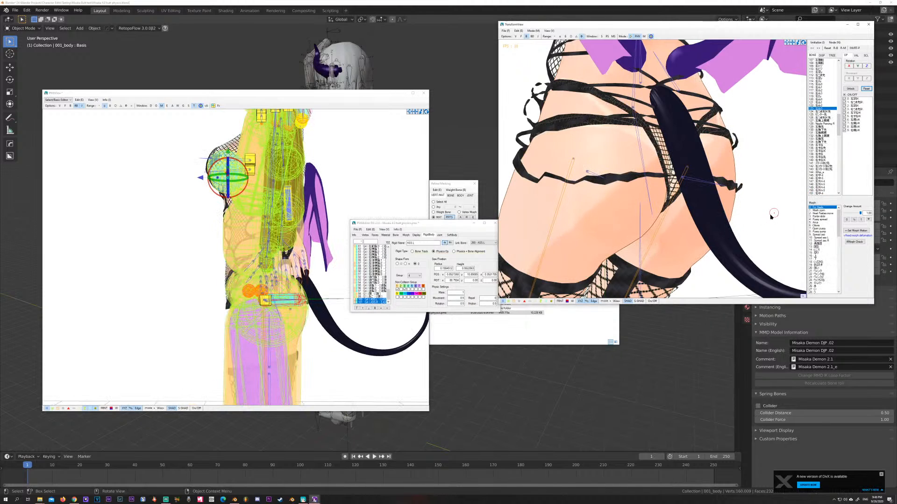
scroll(725, 218, down, 4)
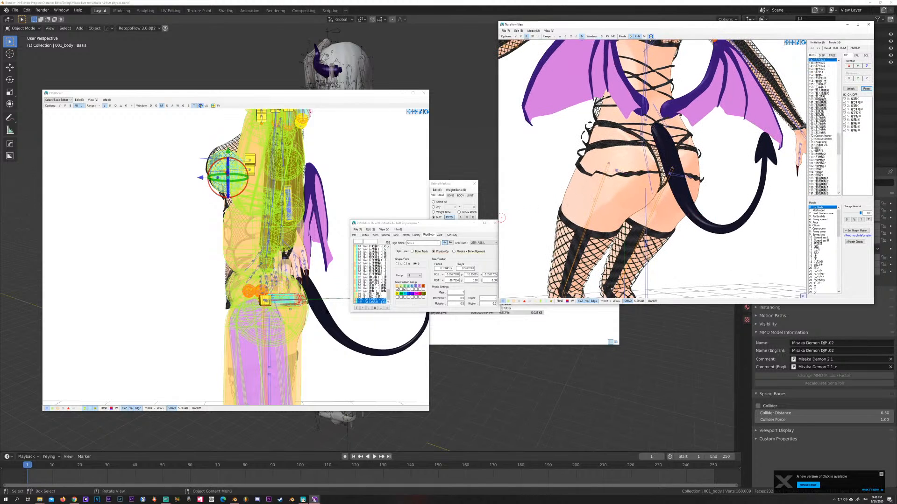
click(310, 328)
scroll(322, 330, up, 4)
right_drag(330, 331, 295, 307)
scroll(307, 310, up, 6)
right_drag(195, 235, 199, 234)
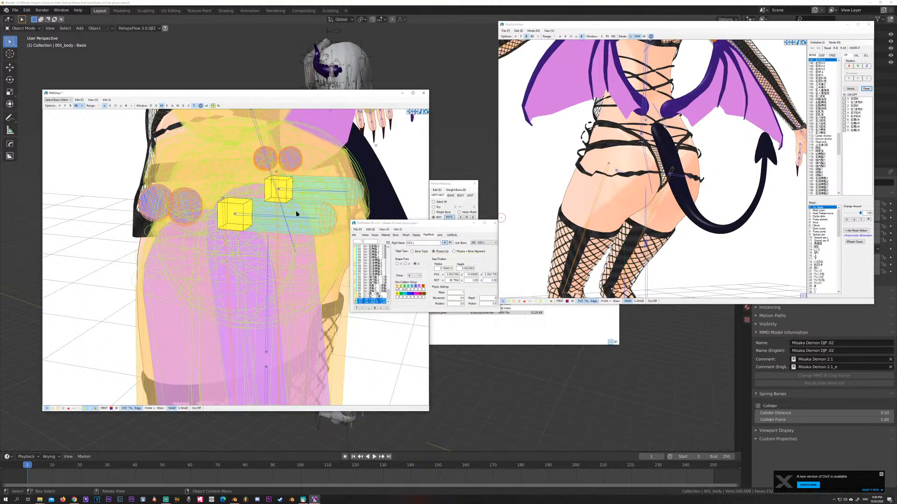
right_drag(294, 207, 267, 196)
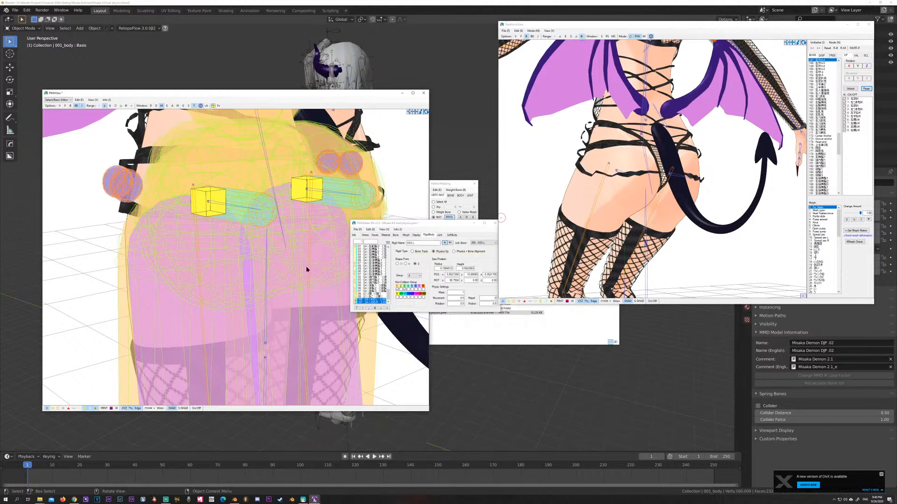
scroll(306, 269, down, 3)
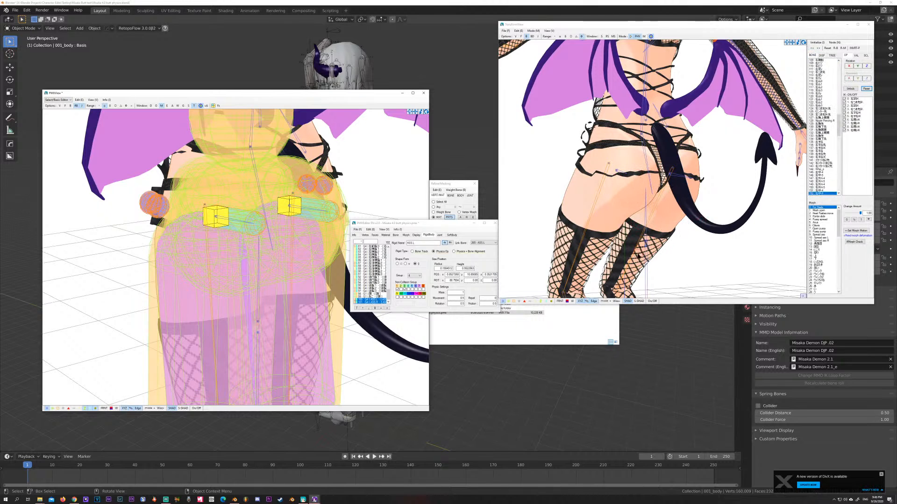
right_drag(638, 255, 657, 243)
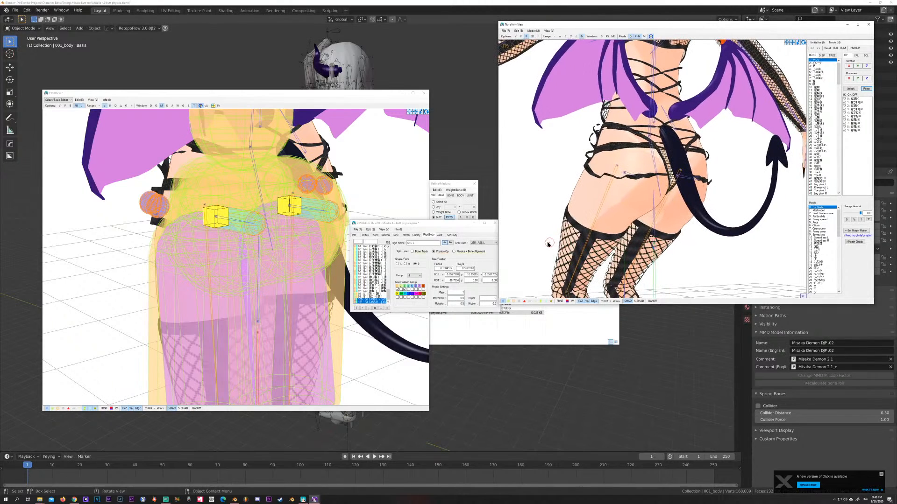
click(653, 200)
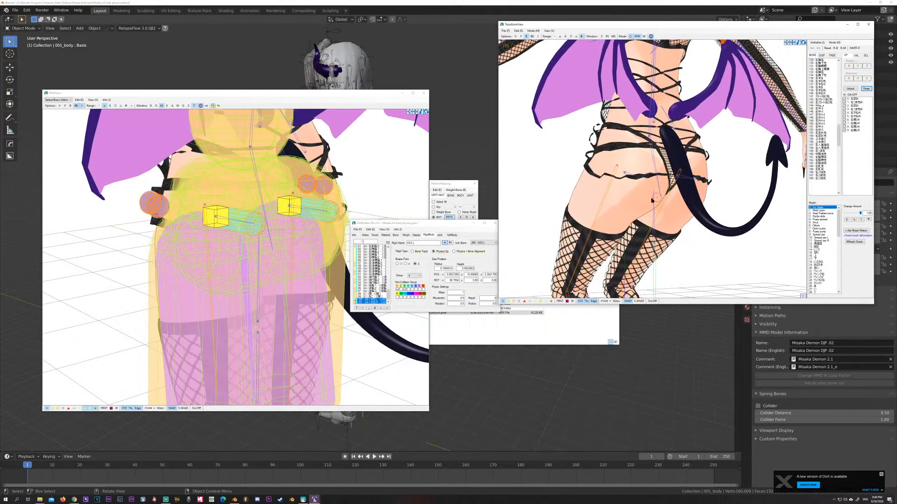
click(656, 188)
click(646, 192)
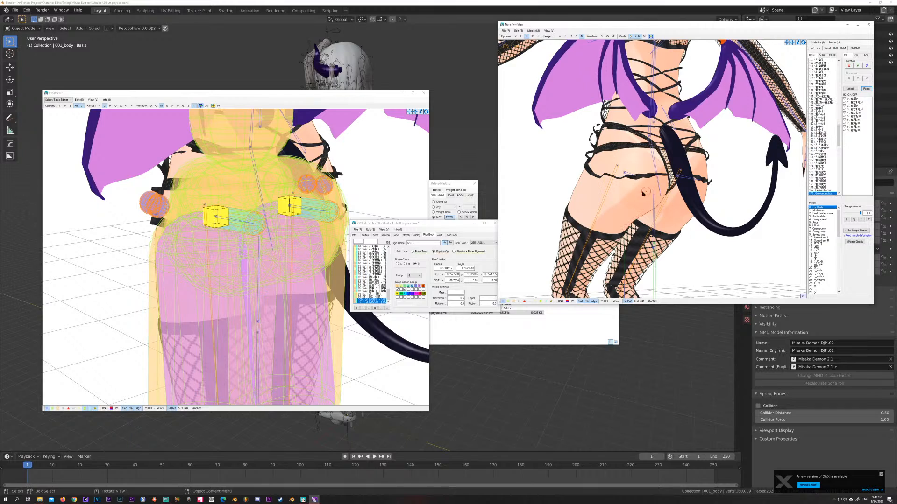
Step: Set the mass of both hip rigid bodies to 0.5 and check the hips' movement in TransformView
click(462, 292)
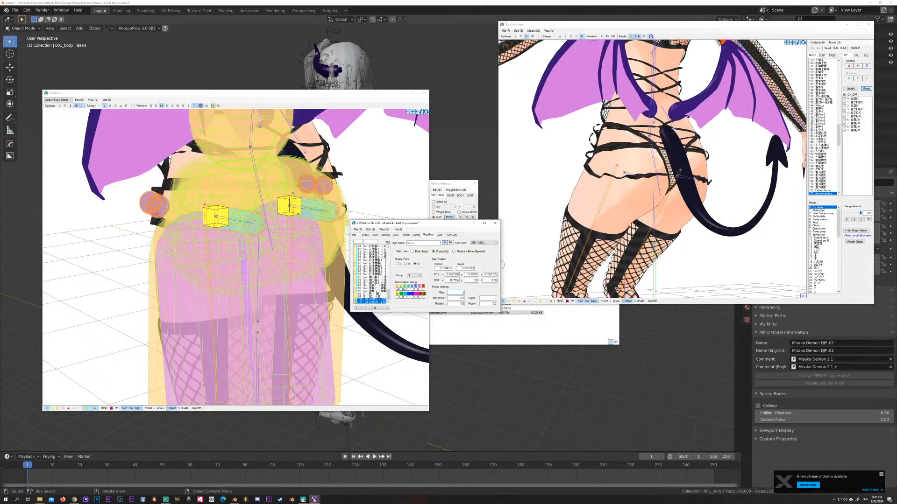
text(5)
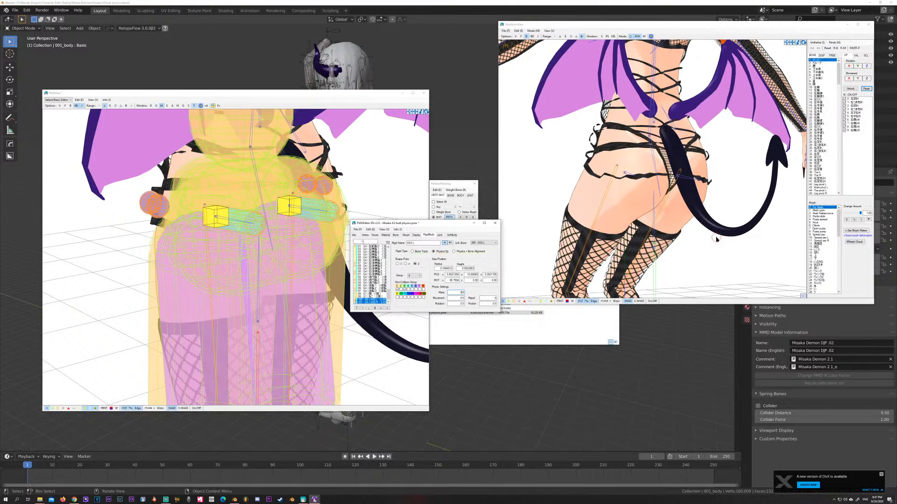
mouse_move(654, 243)
right_down()
mouse_move(664, 238)
mouse_move(663, 250)
right_up()
click(663, 249)
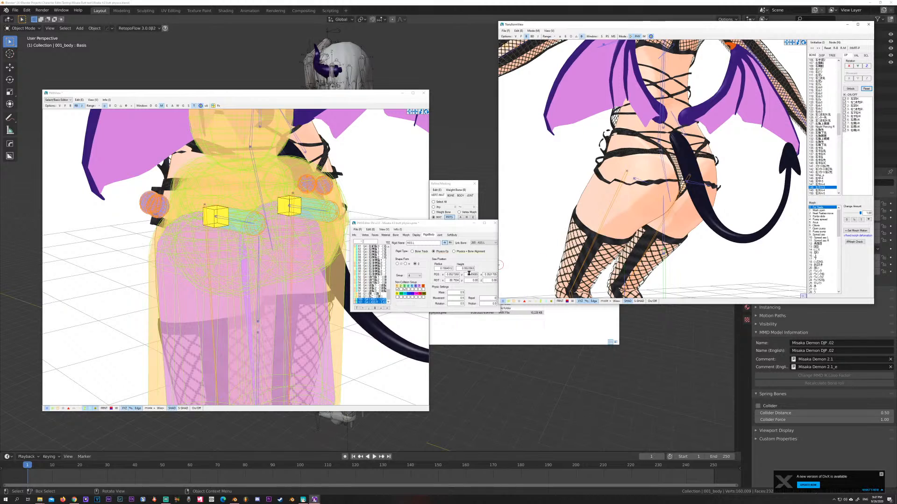
Step: Select the body's central bone in TransformView and shift the model upward to test the hip physics
right_drag(313, 244, 271, 230)
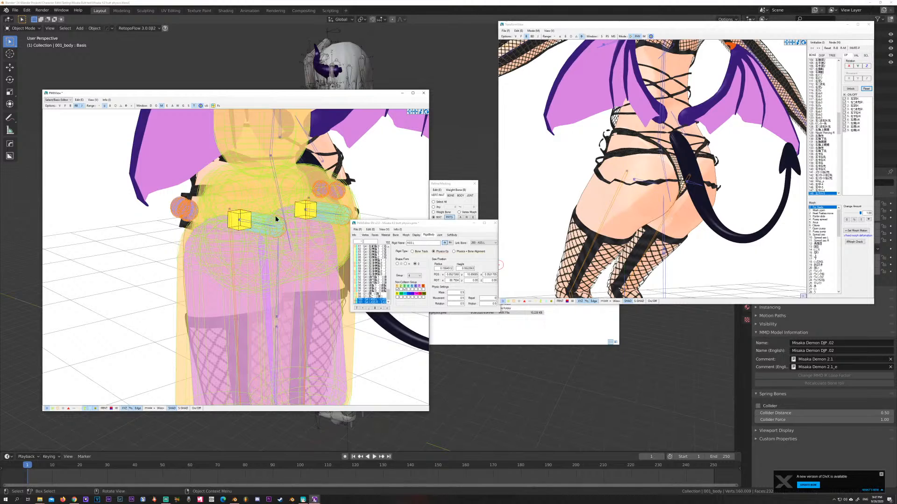
click(667, 187)
click(669, 187)
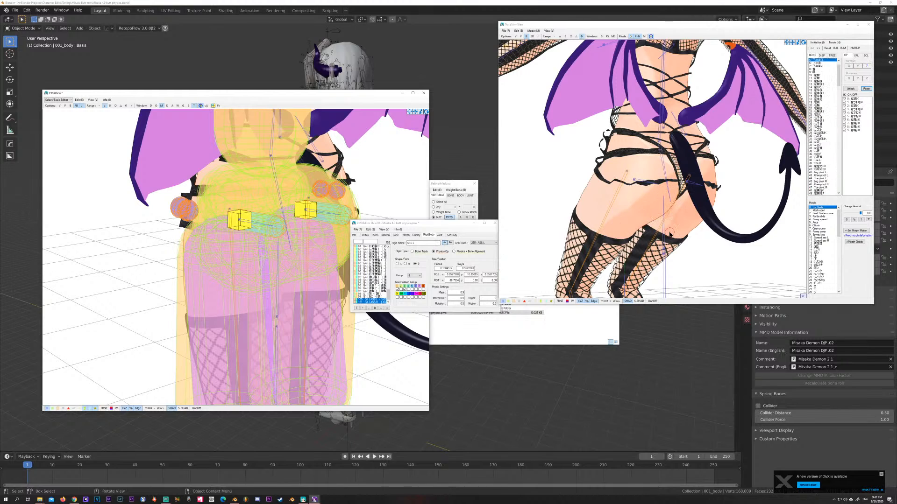
click(665, 251)
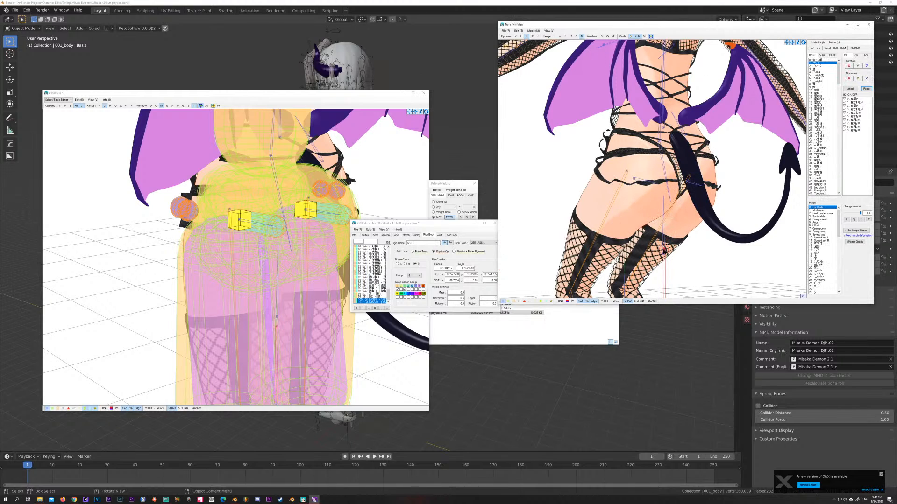
drag(665, 251, 661, 228)
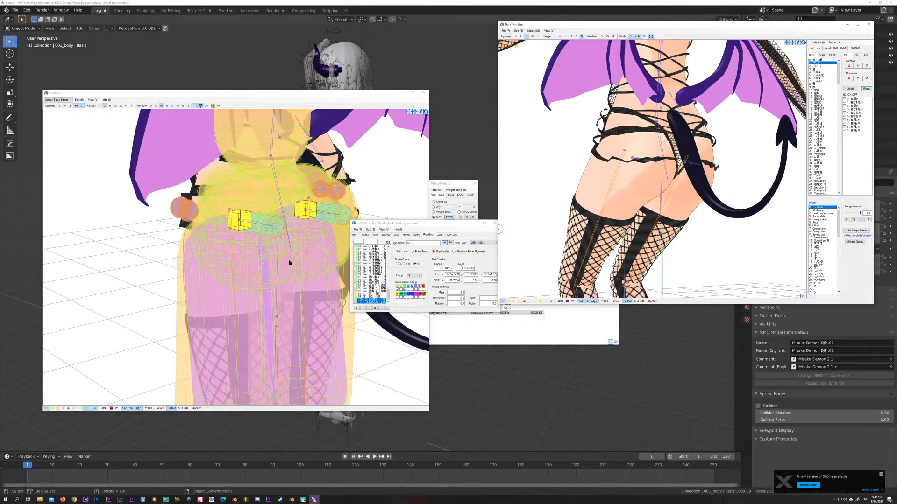
Step: Change both hip rigid bodies to spheres and enlarge their radius so each sphere covers one buttock
click(398, 264)
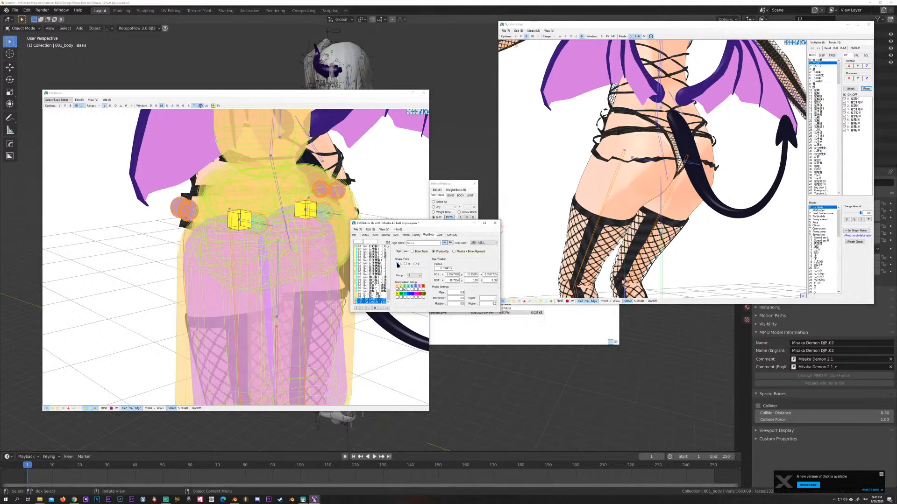
click(299, 236)
right_drag(306, 237, 230, 217)
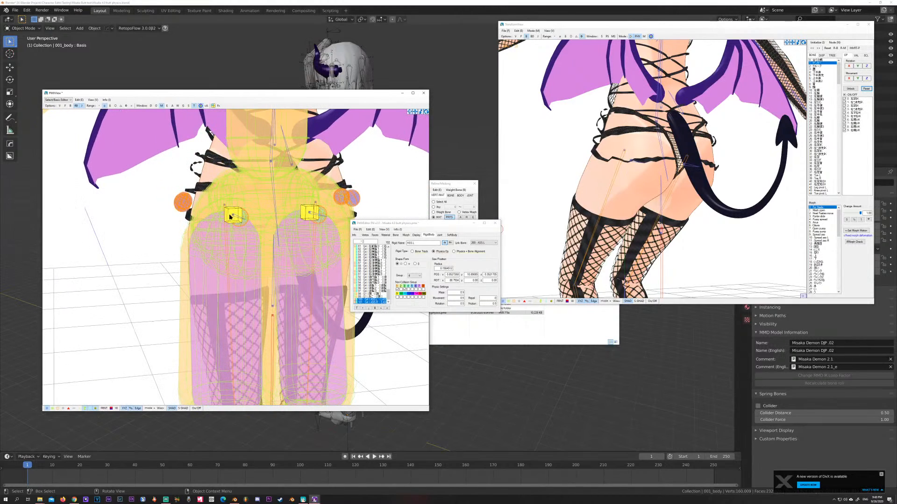
drag(440, 268, 459, 271)
text(2)
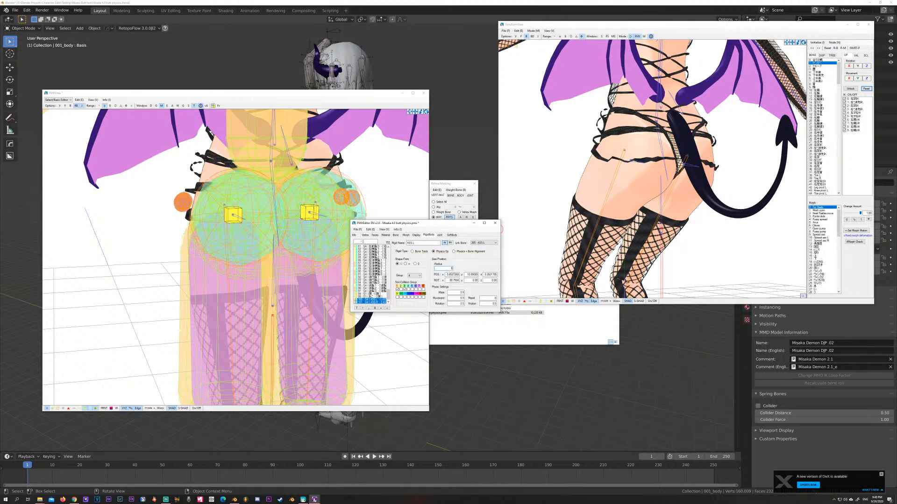
click(295, 254)
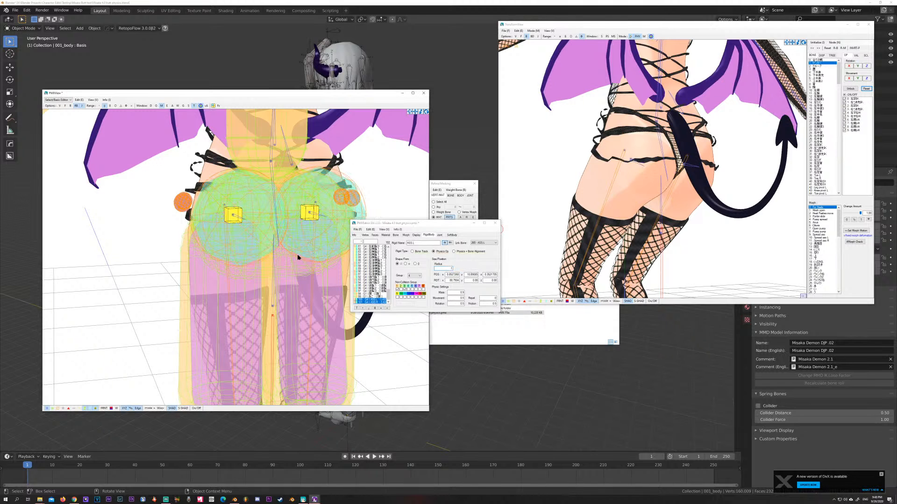
mouse_move(298, 257)
right_down()
mouse_move(290, 252)
mouse_move(320, 254)
mouse_move(314, 256)
right_up()
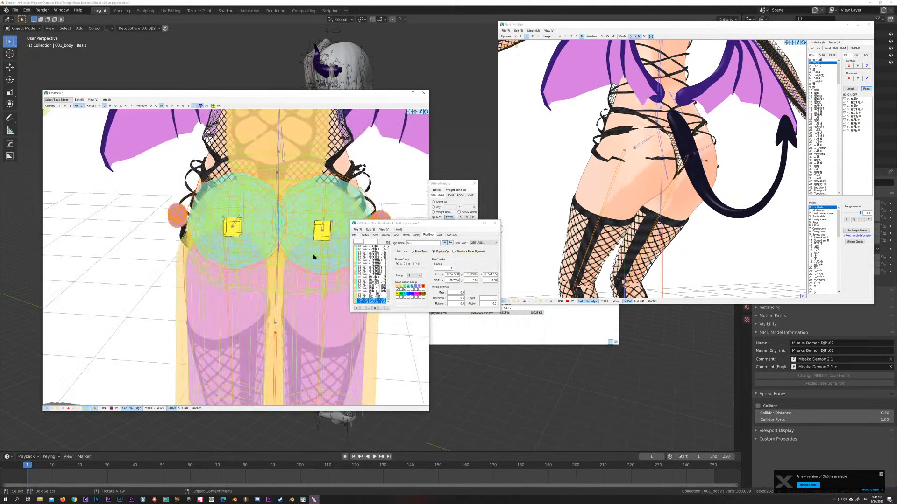
Step: Examine how the hips react to the enlarged spheres in TransformView from behind and at an angle
click(718, 241)
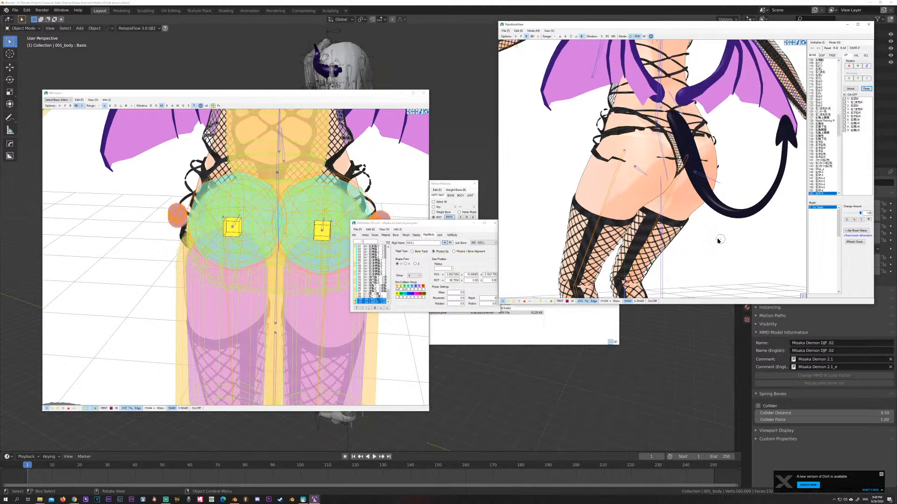
right_drag(718, 241, 712, 240)
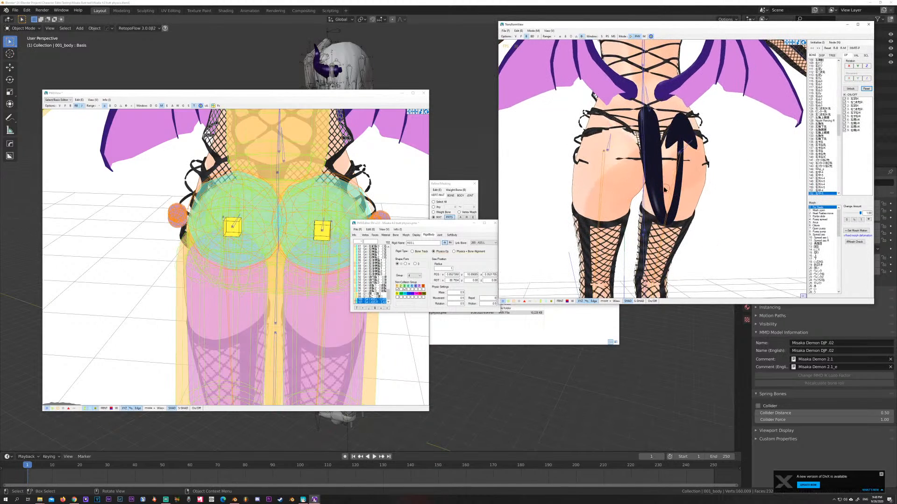
mouse_move(663, 174)
right_down()
mouse_move(690, 174)
mouse_move(676, 175)
right_up()
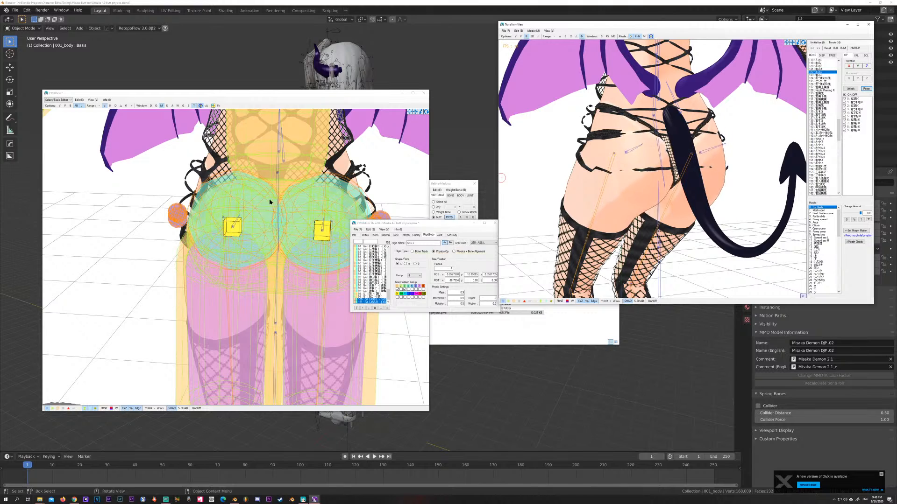
click(651, 159)
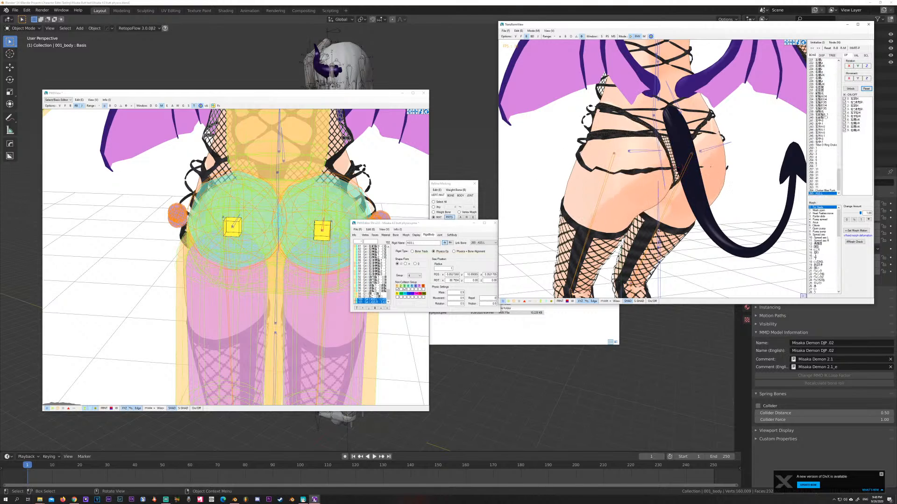
click(668, 175)
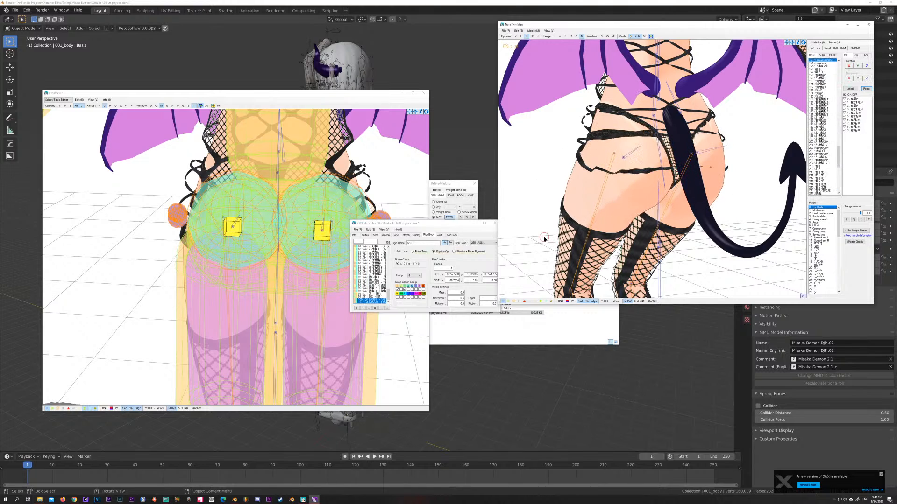
Step: Toggle a non-collision group for both hip spheres and reset the model in TransformView to recheck it from behind
click(409, 291)
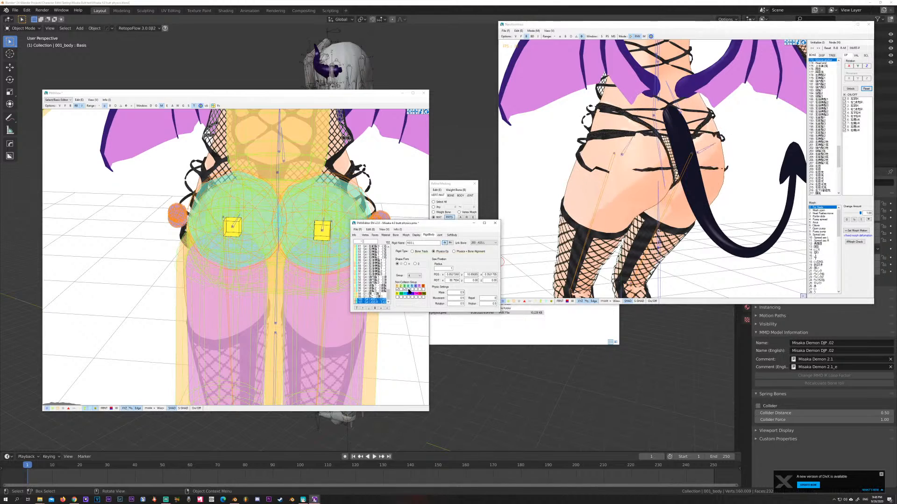
click(781, 252)
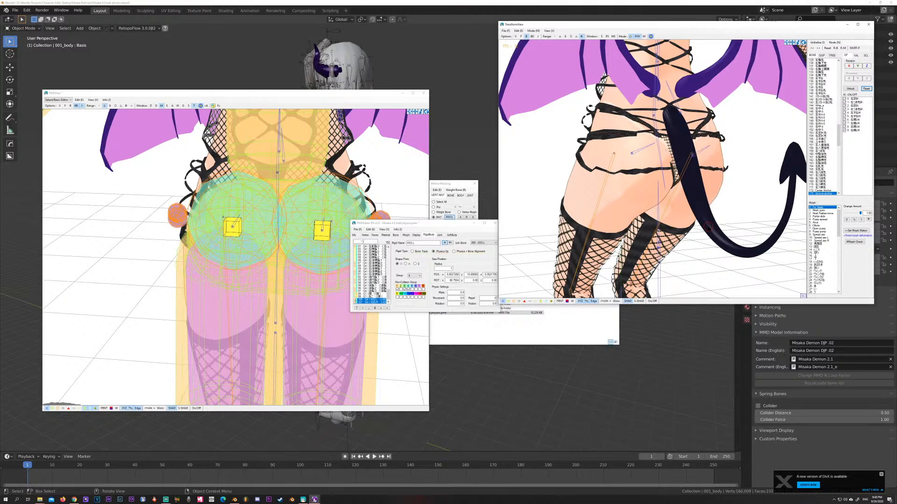
right_drag(720, 231, 715, 230)
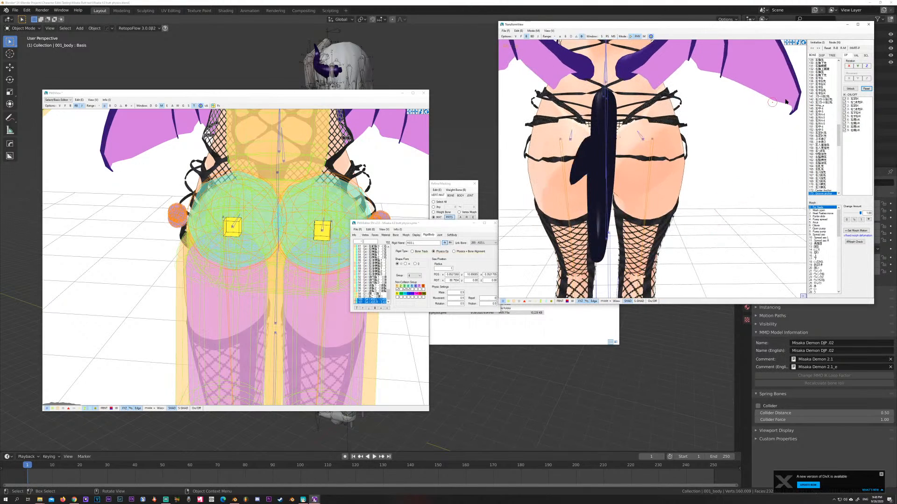
click(826, 48)
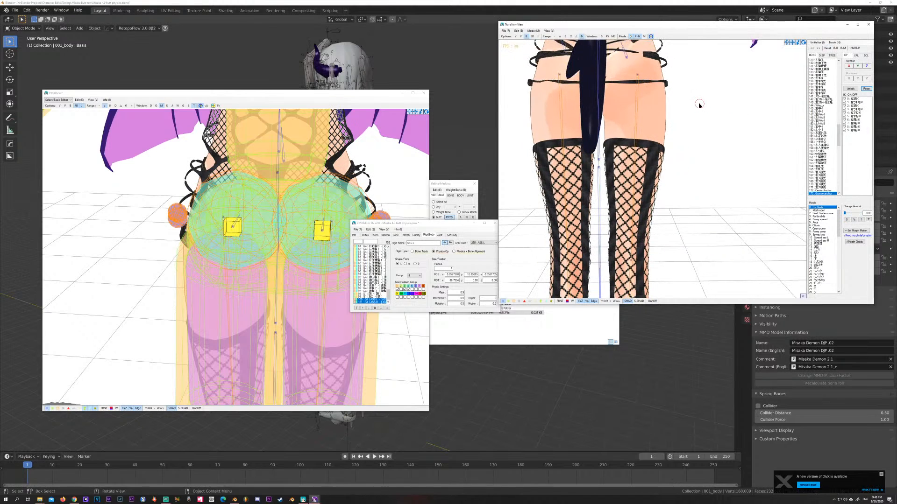
mouse_move(699, 104)
middle_down()
mouse_move(693, 193)
mouse_move(721, 116)
mouse_move(702, 120)
middle_up()
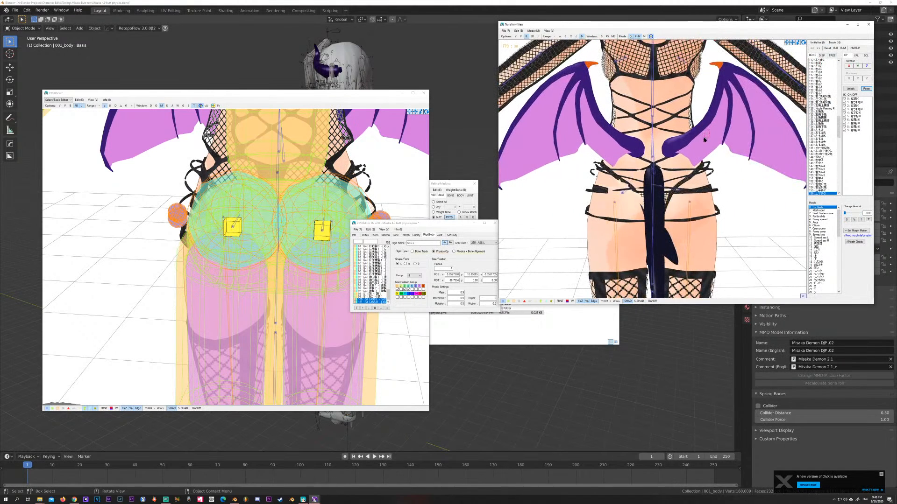
Step: Toggle another non-collision group for both hip spheres after comparing the hips from behind with the spheres at an angle
middle_drag(600, 230, 598, 172)
click(598, 172)
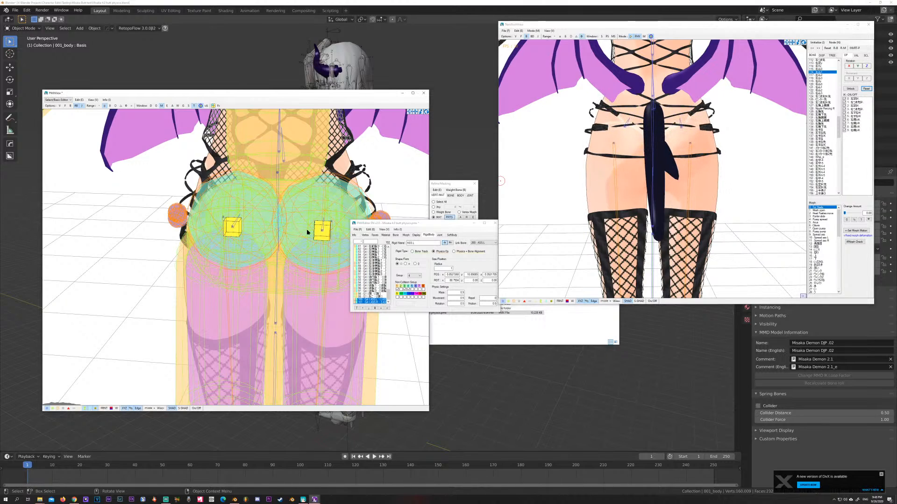
right_drag(306, 232, 325, 235)
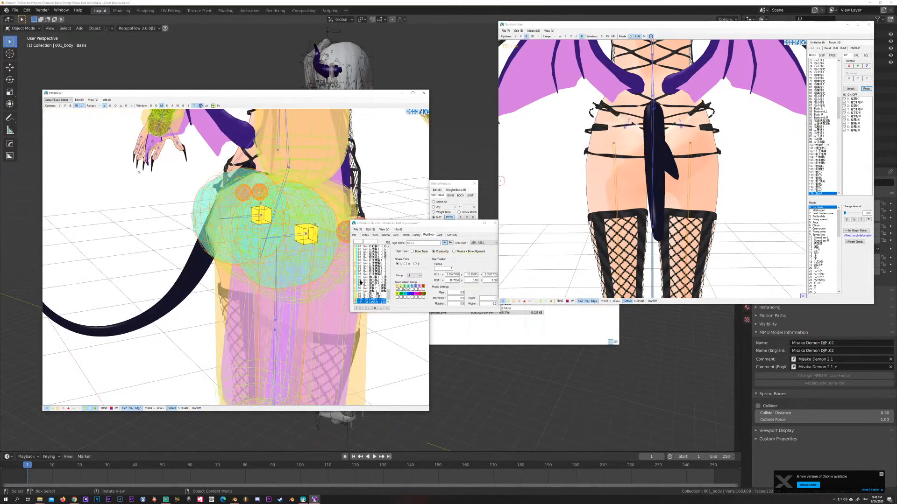
click(402, 290)
Step: Check the hips in TransformView at an angle and from behind, and move the model by its central bone to test the collision change
click(582, 236)
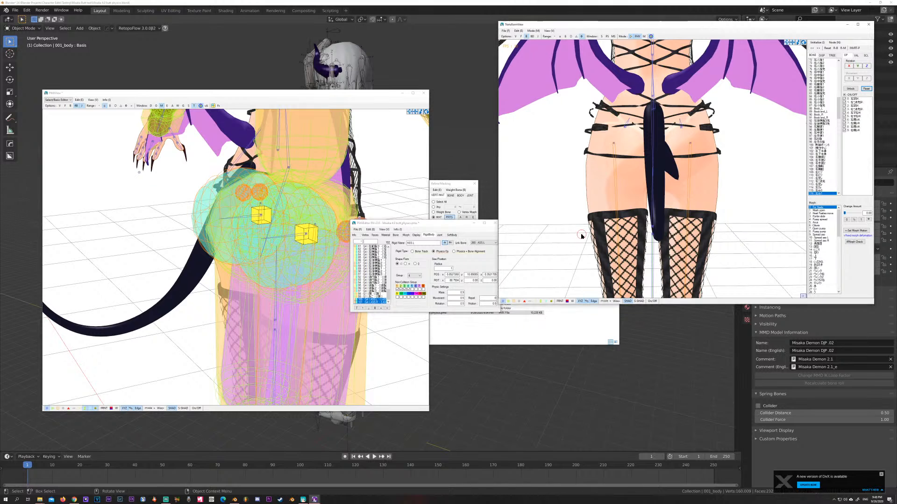
scroll(582, 236, down, 1)
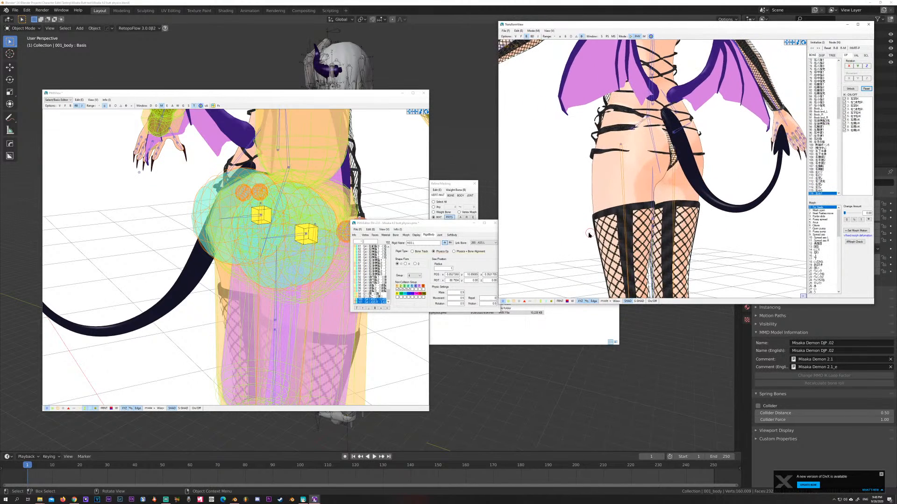
right_drag(581, 236, 585, 236)
click(724, 183)
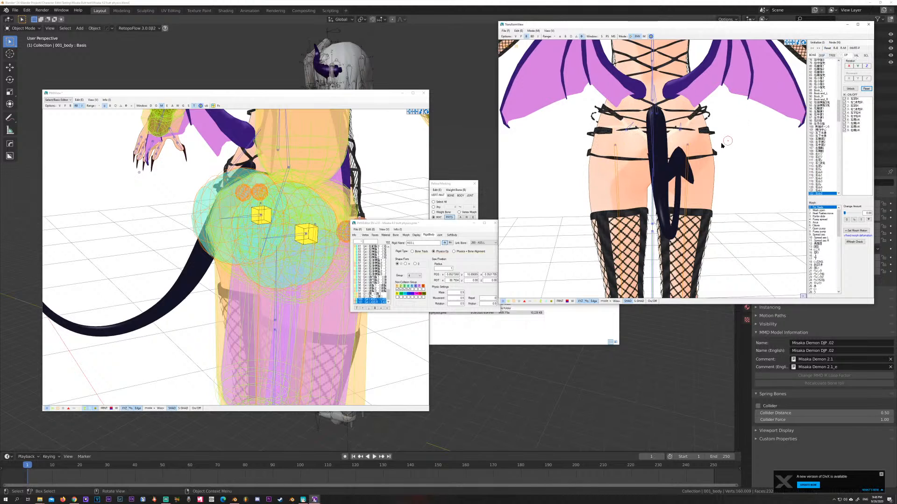
mouse_move(726, 144)
right_down()
mouse_move(761, 149)
mouse_move(721, 143)
right_up()
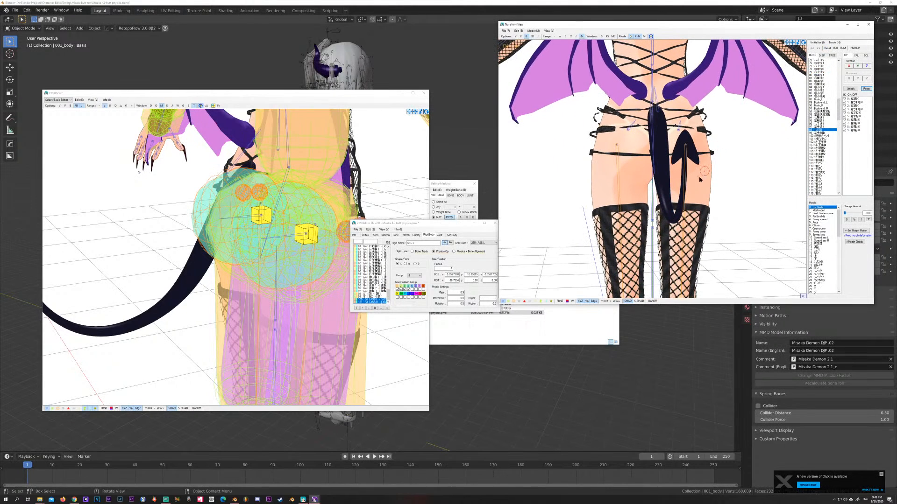
click(653, 219)
mouse_move(653, 219)
mouse_down()
mouse_move(657, 202)
mouse_move(650, 210)
mouse_up()
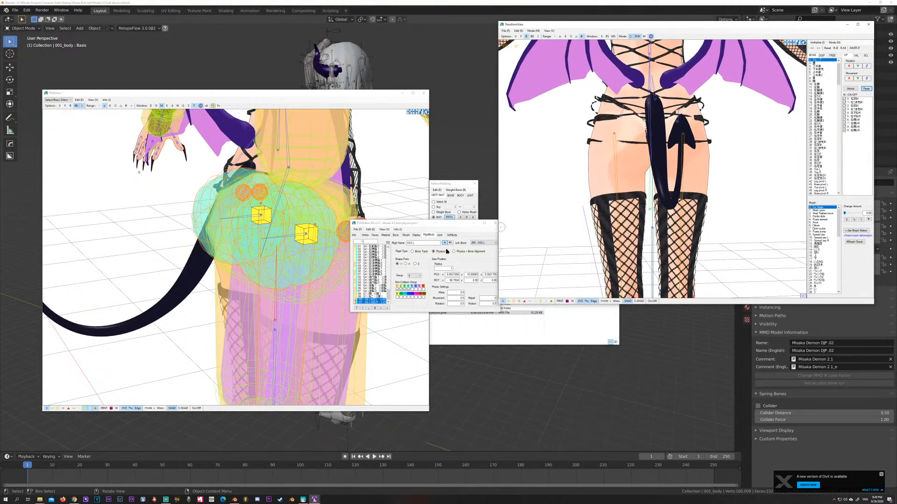
Step: Try radii of 2, 0.5 and 0.7 on both hip spheres while viewing them from the side
click(277, 259)
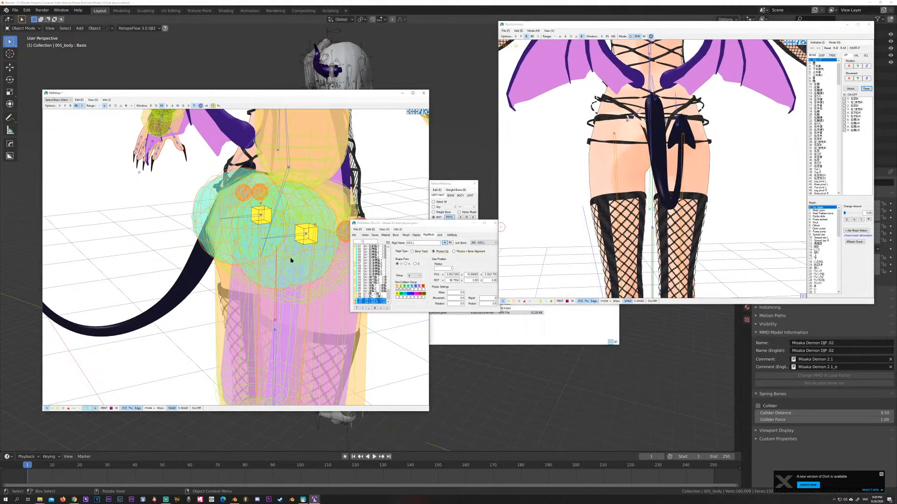
right_drag(290, 261, 306, 232)
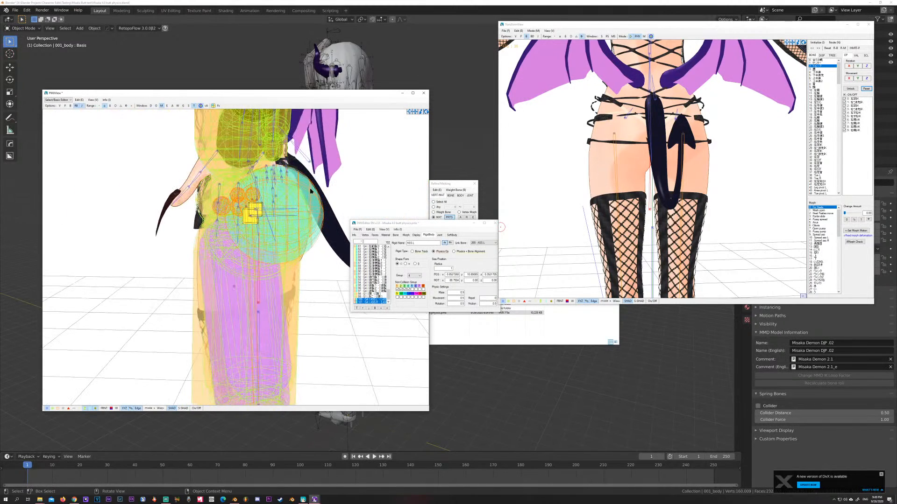
click(449, 268)
text(2)
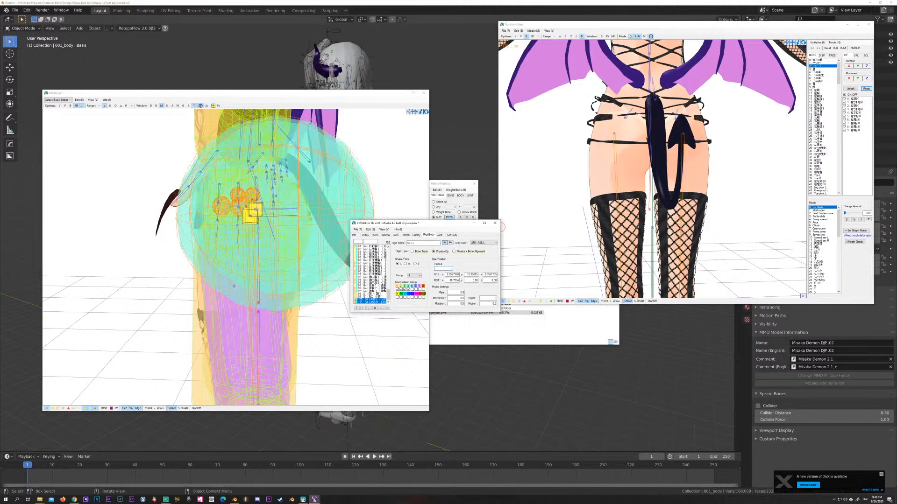
text(.5)
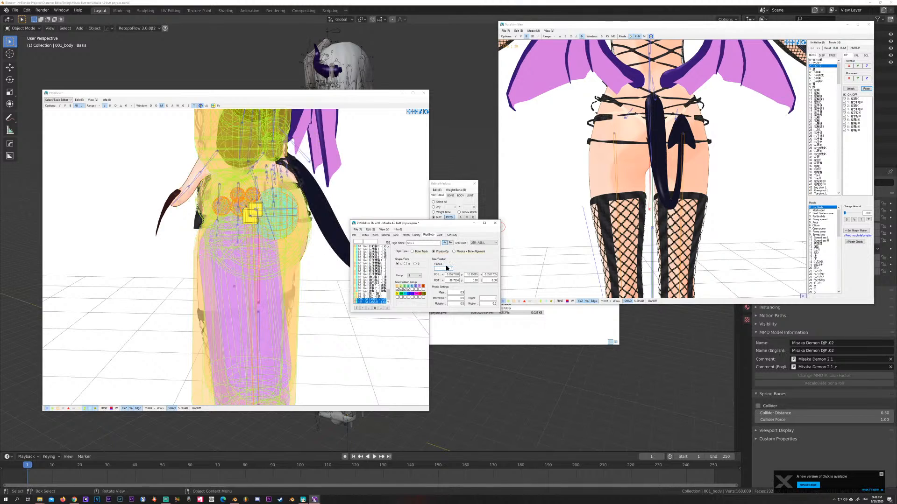
text(.7)
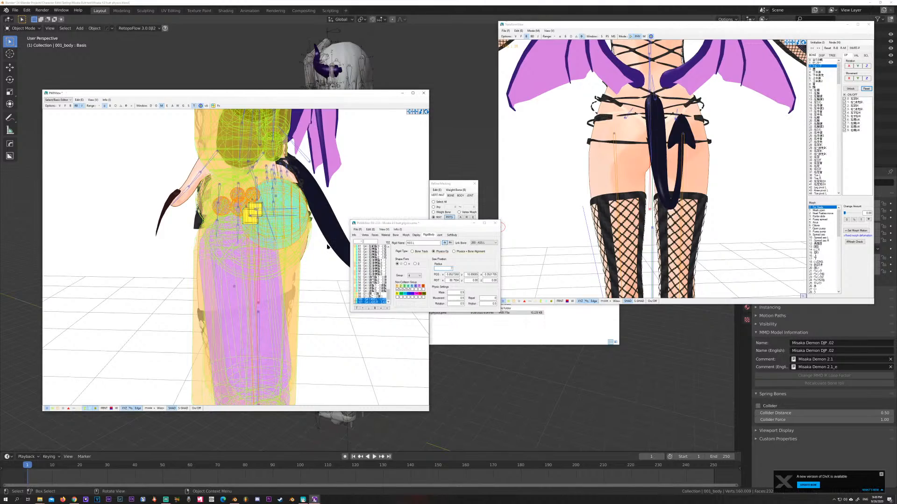
Step: Set the radius of both hip spheres to 0.8 after comparing their size with the buttocks from behind
right_drag(327, 247, 301, 251)
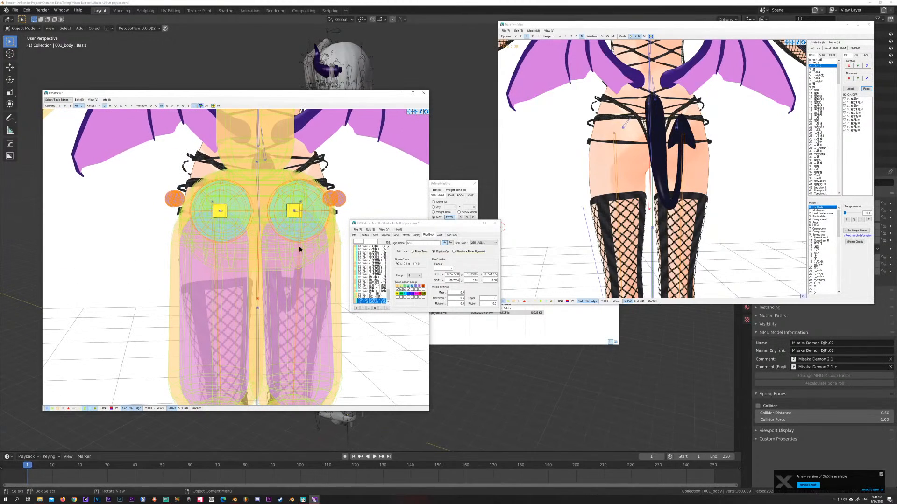
click(451, 267)
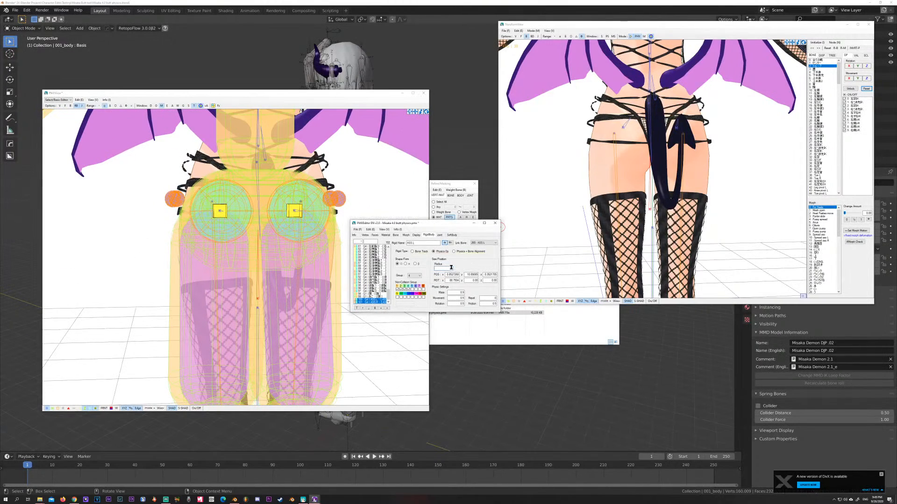
text(.8)
click(300, 253)
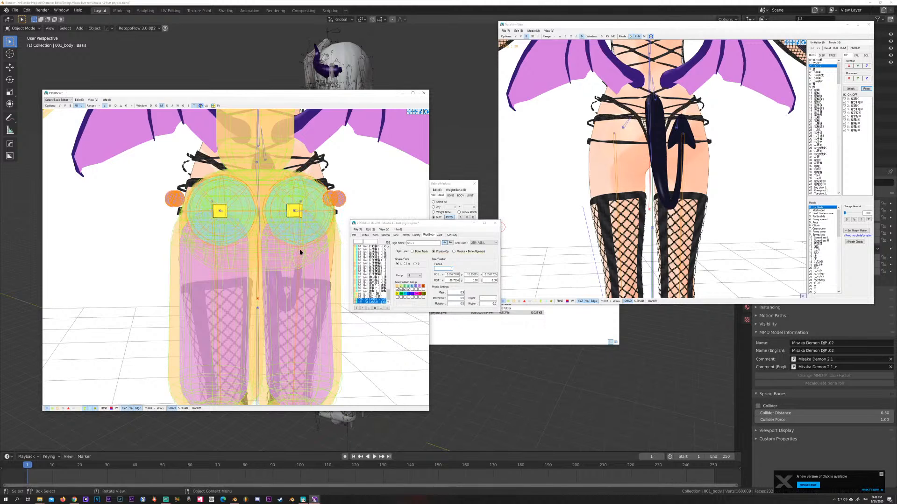
Step: Compare the hip spheres with the body's outline from the side and reduce their radius to 0.7
mouse_move(320, 252)
right_down()
mouse_move(339, 253)
mouse_move(318, 253)
right_up()
scroll(319, 252, up, 5)
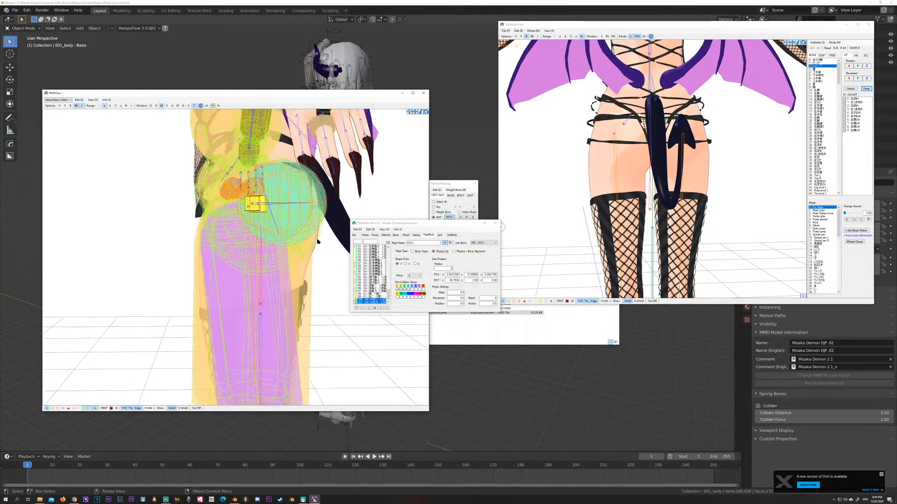
right_drag(318, 252, 317, 241)
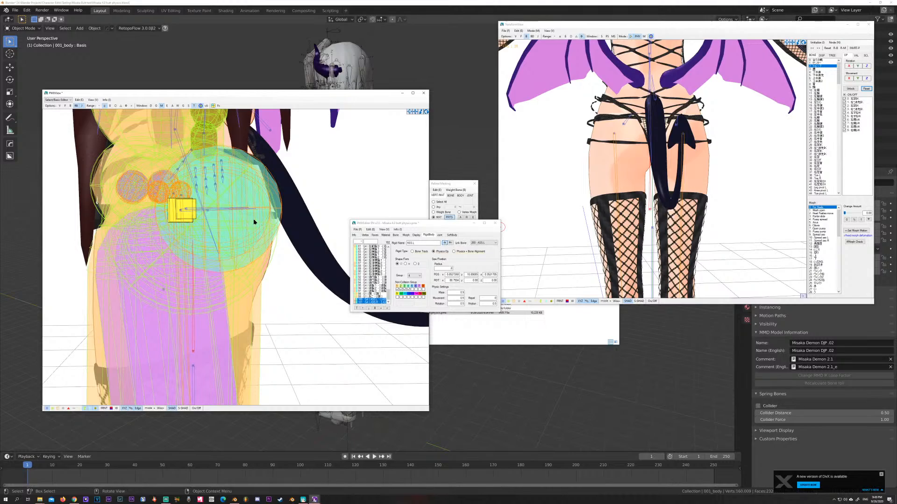
mouse_move(254, 222)
right_down()
mouse_move(262, 216)
mouse_move(244, 190)
mouse_move(227, 219)
mouse_move(259, 222)
mouse_move(246, 222)
right_up()
click(451, 268)
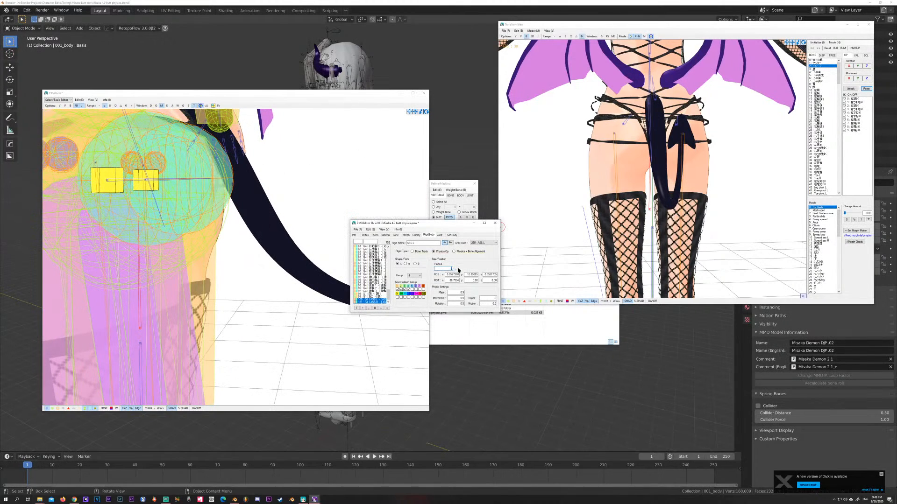
text(7)
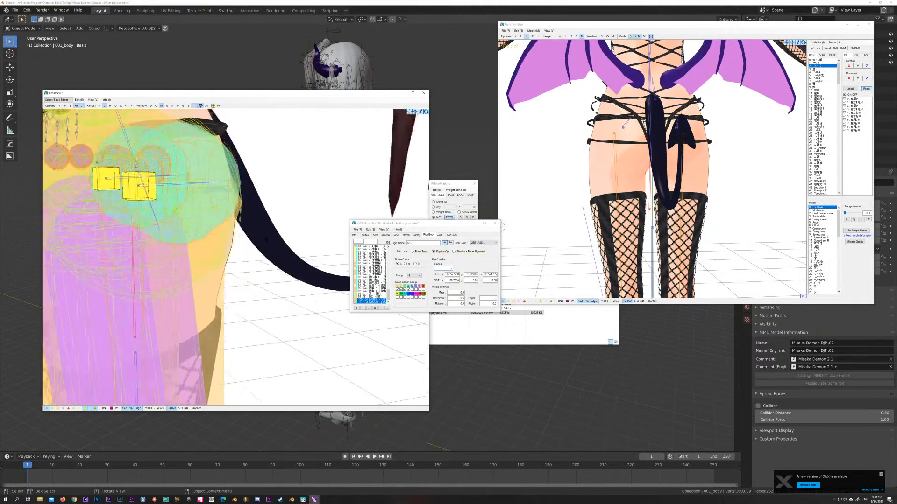
Step: Inspect the resized spheres from several angles and test the hip movement in TransformView by shifting the model and picking bones
scroll(246, 236, down, 3)
right_drag(246, 236, 244, 175)
click(581, 211)
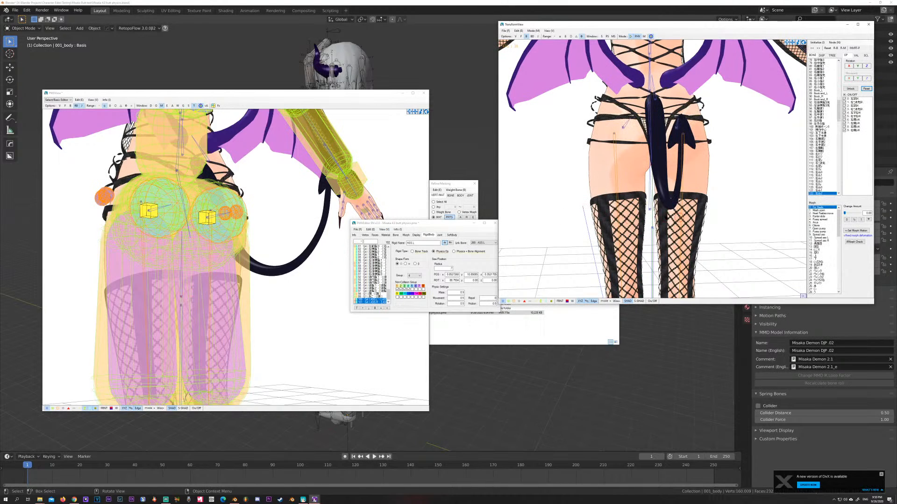
mouse_move(650, 208)
middle_down()
mouse_move(638, 228)
mouse_move(654, 221)
middle_up()
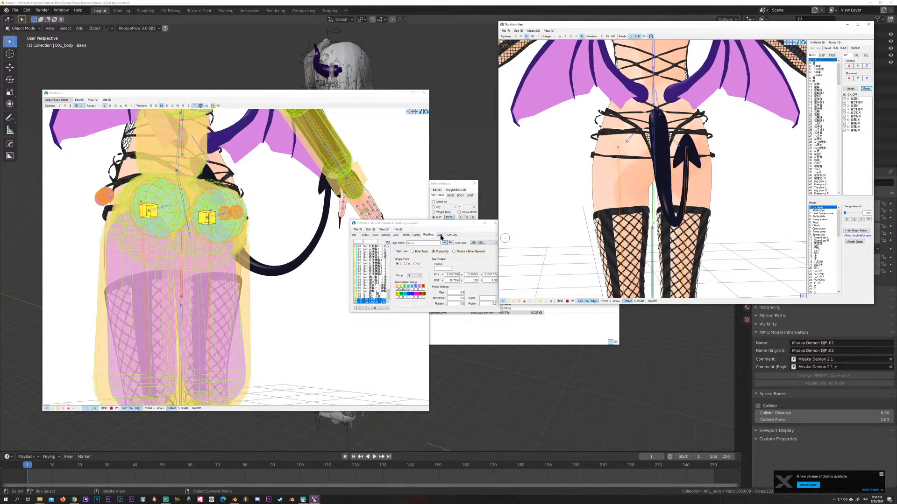
right_drag(291, 245, 223, 236)
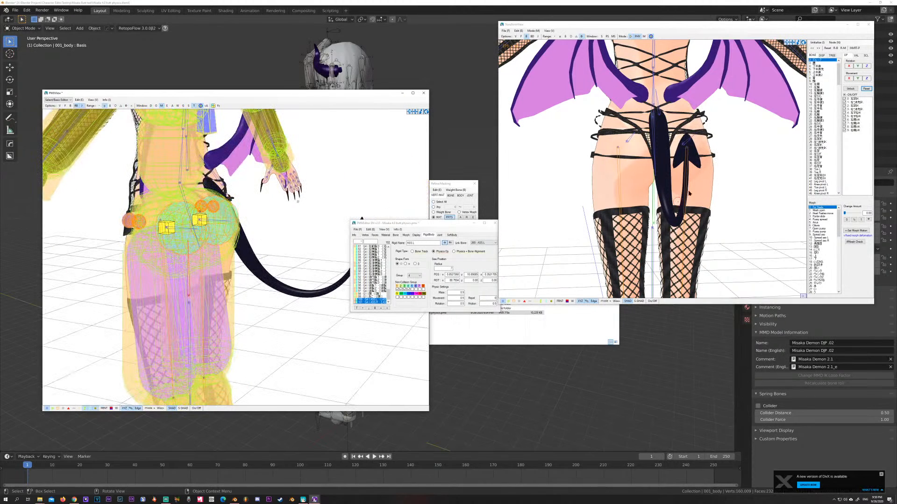
click(696, 167)
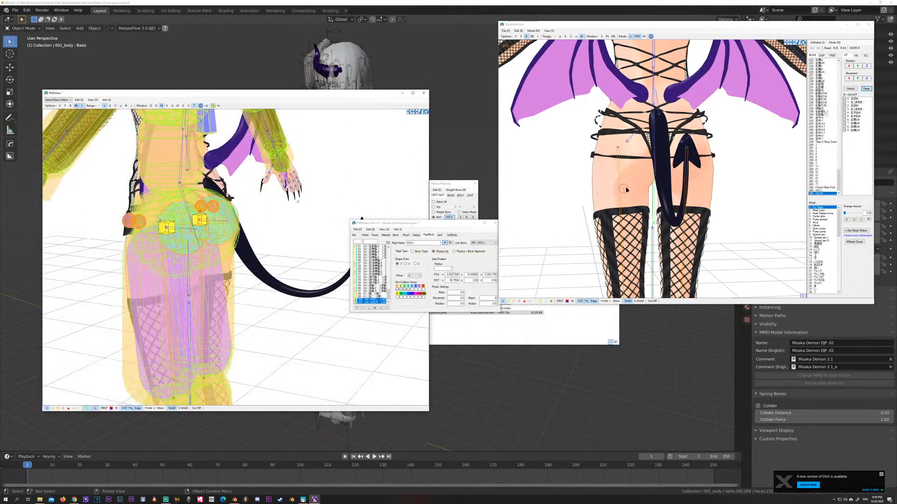
click(635, 138)
click(626, 147)
click(618, 149)
click(616, 151)
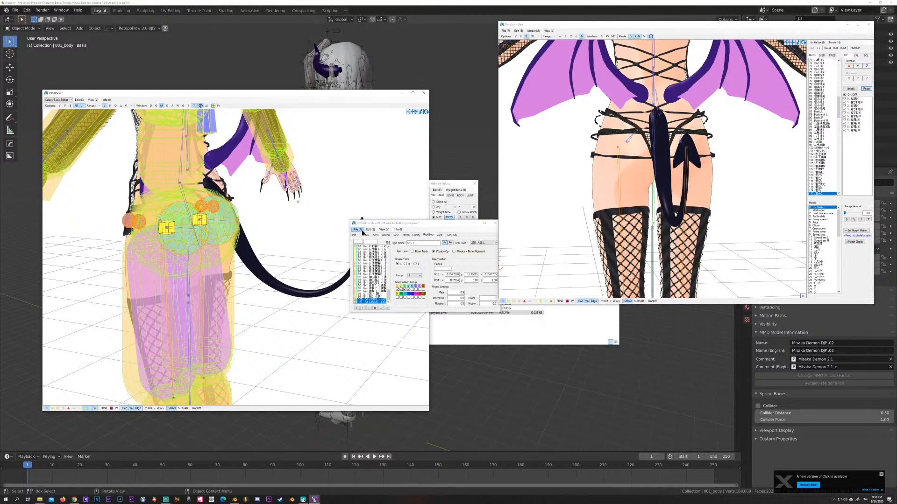
Step: Set the bounce spring movement of both hip joints to 100 on X, Y and Z, and test it by moving the model
click(440, 235)
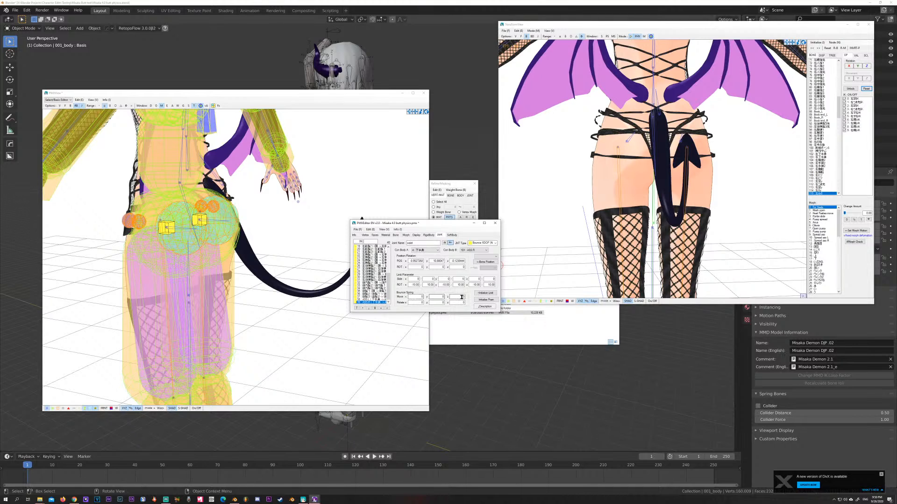
click(414, 297)
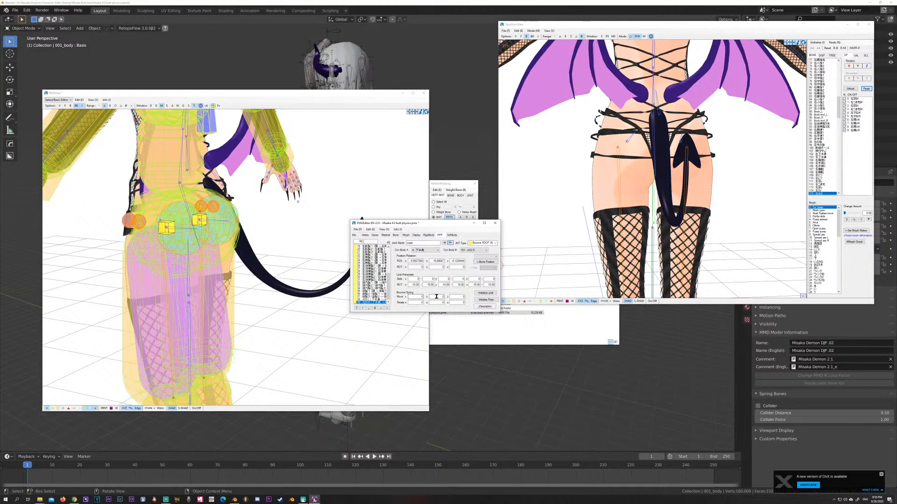
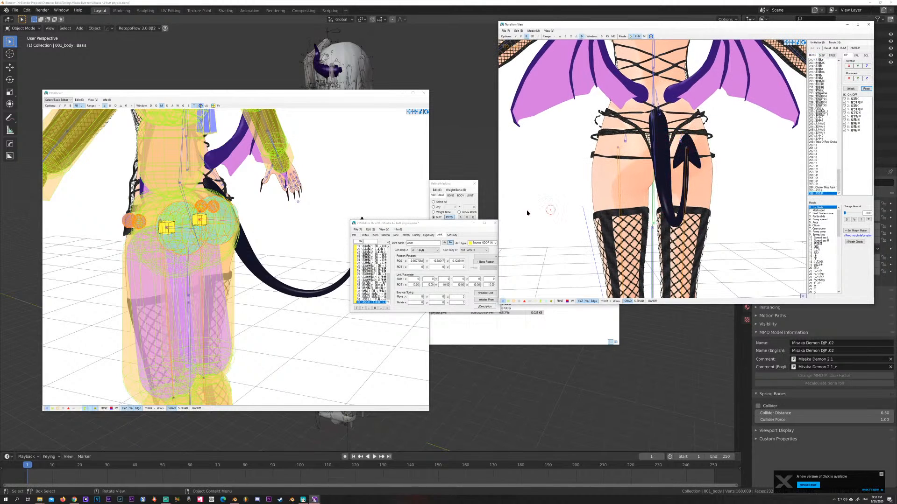
click(417, 297)
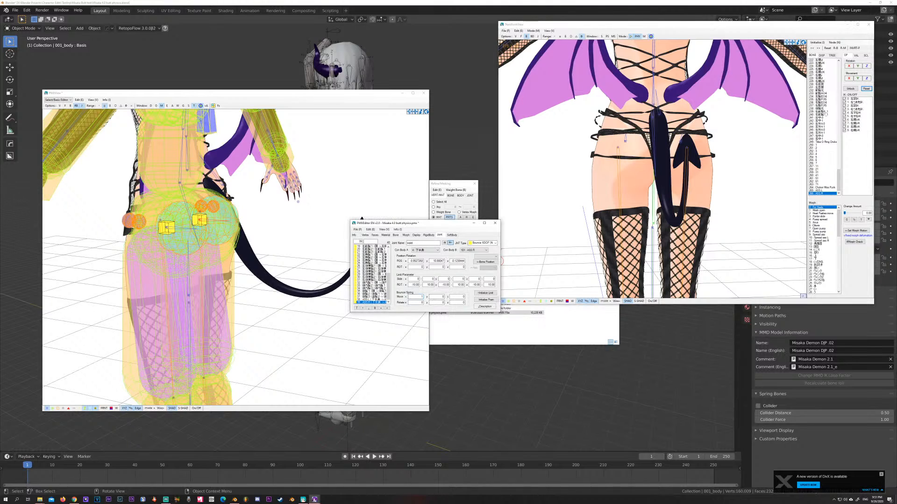
click(437, 296)
key(BackSpace)
click(457, 296)
text(100)
click(654, 223)
drag(652, 223, 657, 230)
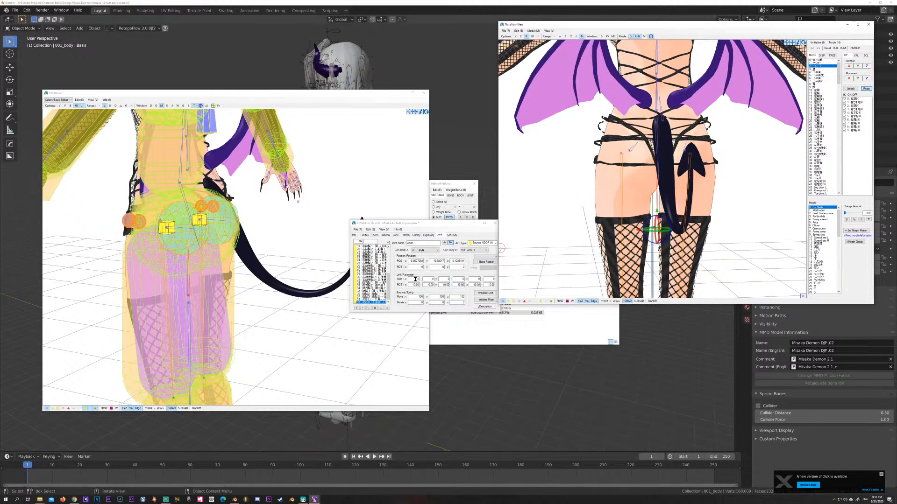
Step: Enter lower and upper movement limits on all three axes in the link parameters of both hip joints
click(415, 280)
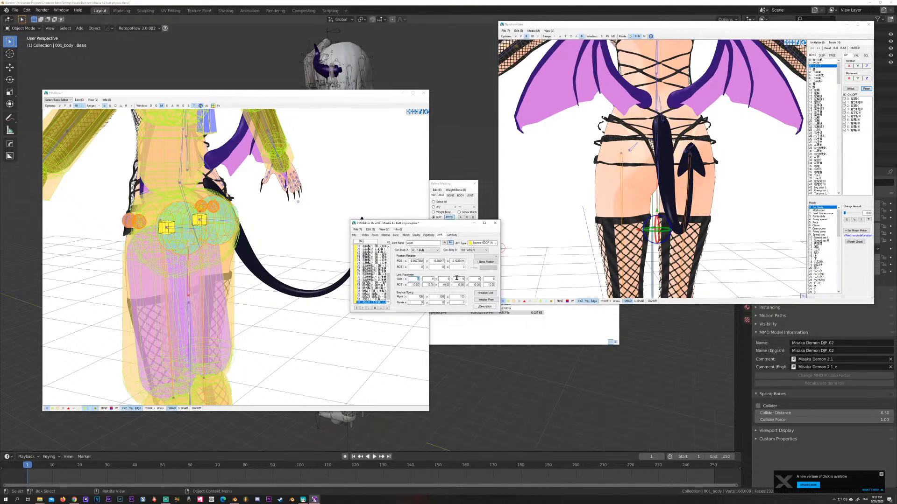
click(431, 279)
click(415, 278)
click(434, 278)
click(443, 279)
drag(492, 279, 504, 280)
Step: Move the model in TransformView and examine from behind and at an angle how the hips react to the new joint limits
click(563, 237)
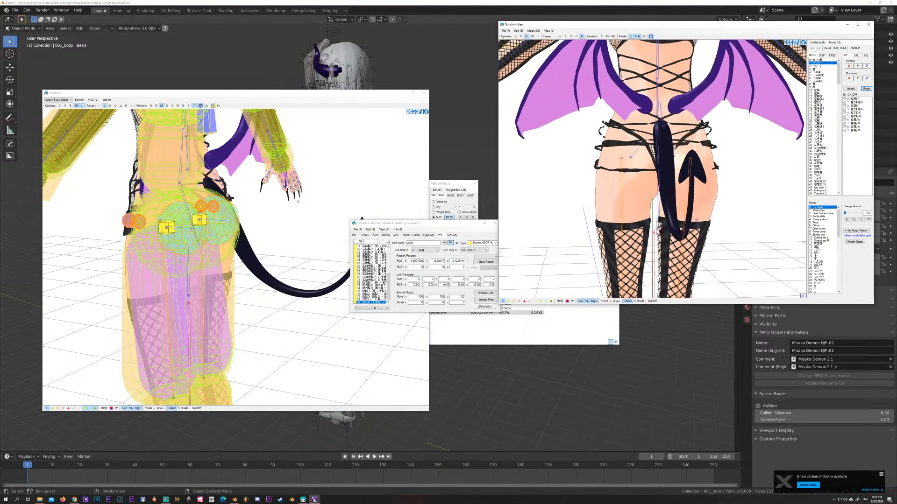
scroll(656, 232, up, 3)
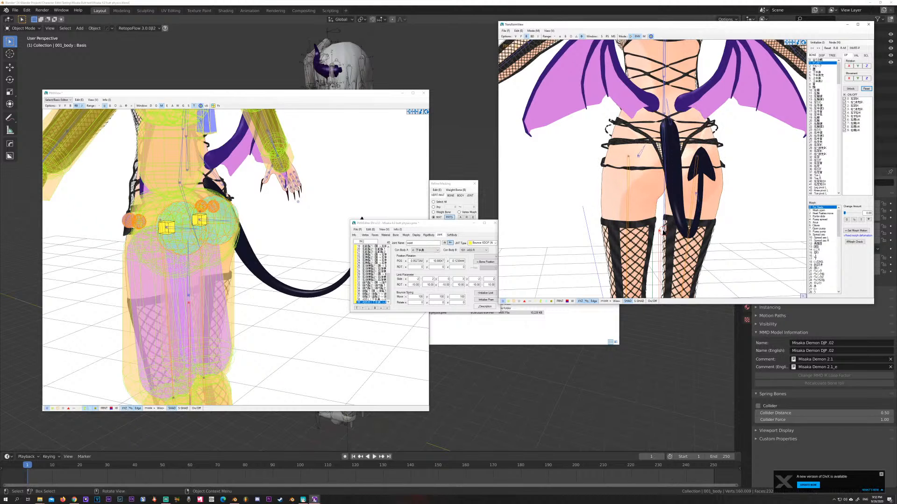
click(664, 229)
mouse_move(699, 210)
right_down()
mouse_move(696, 191)
mouse_move(692, 219)
mouse_move(682, 219)
mouse_move(688, 218)
right_up()
click(644, 196)
right_drag(644, 196, 698, 204)
scroll(704, 209, down, 3)
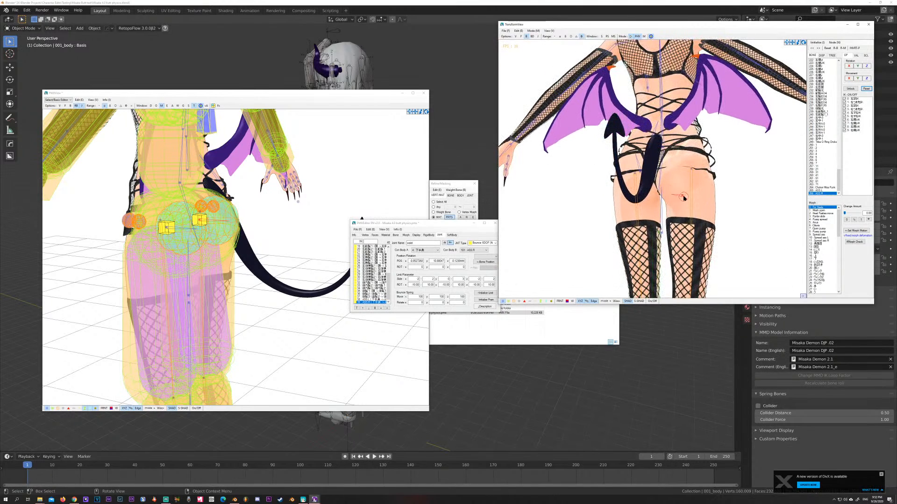
click(683, 198)
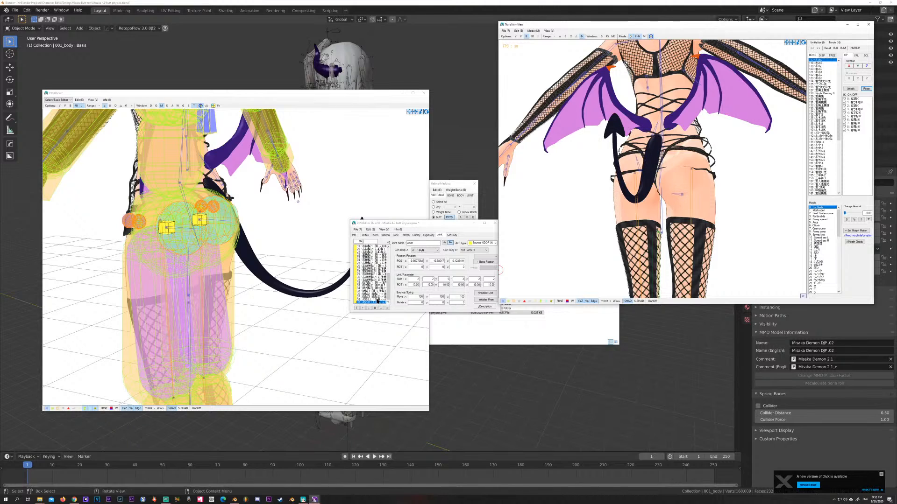
Step: Select both hip joints and set their bounce spring movement to 100 on Y and Z
click(378, 302)
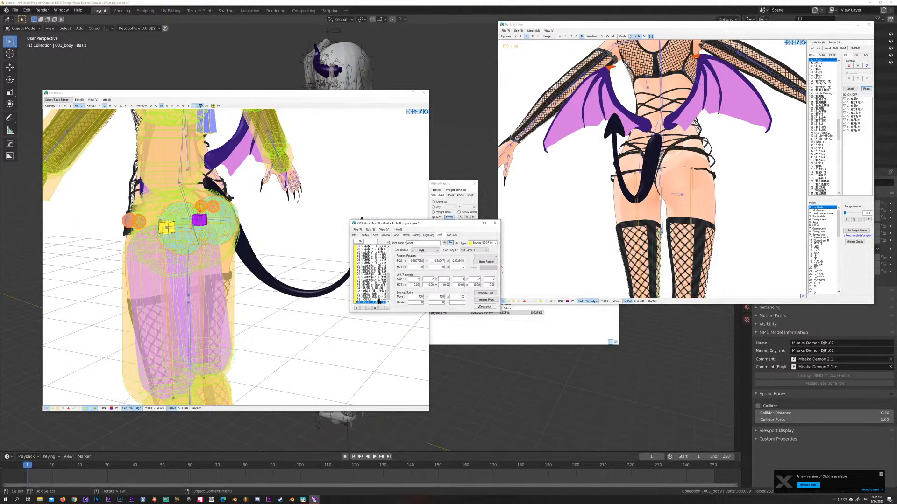
shift+click(379, 300)
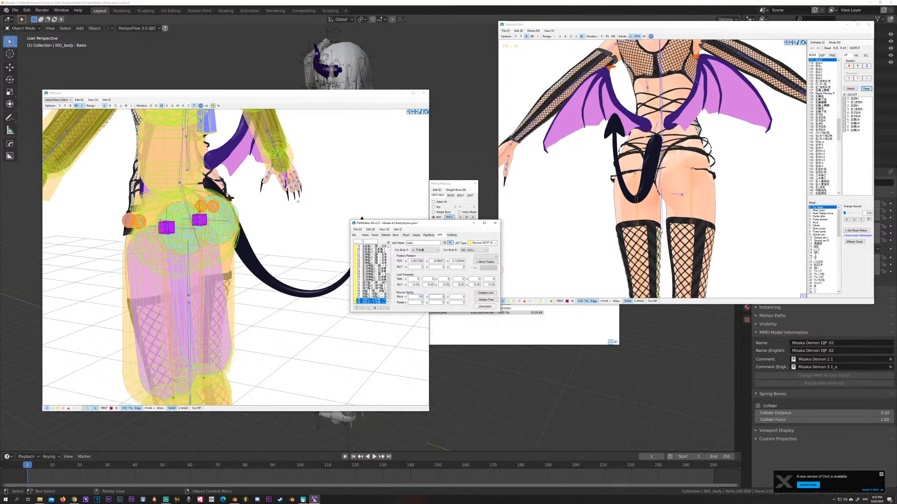
click(437, 297)
text(100)
key(Tab)
text(1)
Step: Compare the two hip joints' values and enter the Y and Z movement limits in the link parameters for both
click(380, 300)
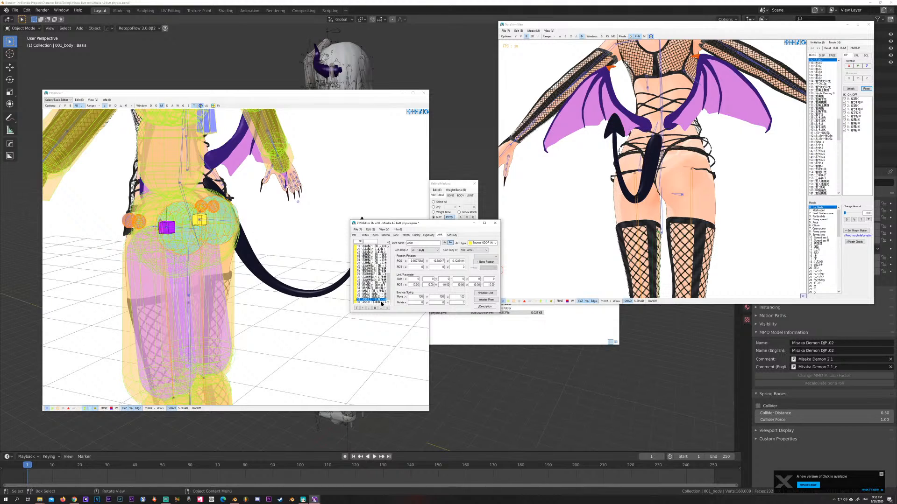
shift+click(382, 302)
click(381, 303)
shift+click(381, 300)
click(381, 302)
shift+click(382, 300)
click(382, 301)
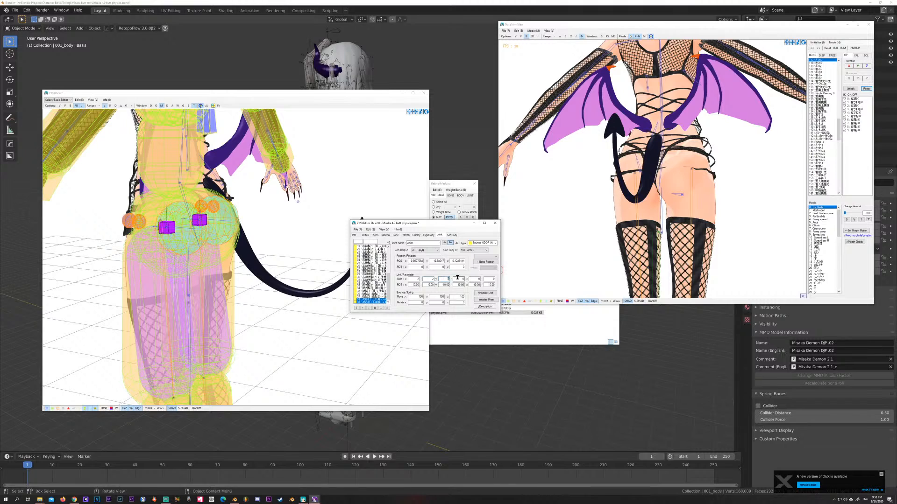
text(3)
text(-2)
key(Tab)
Step: Test the edited joint limits in TransformView by picking bones and moving the model seen from behind
click(592, 245)
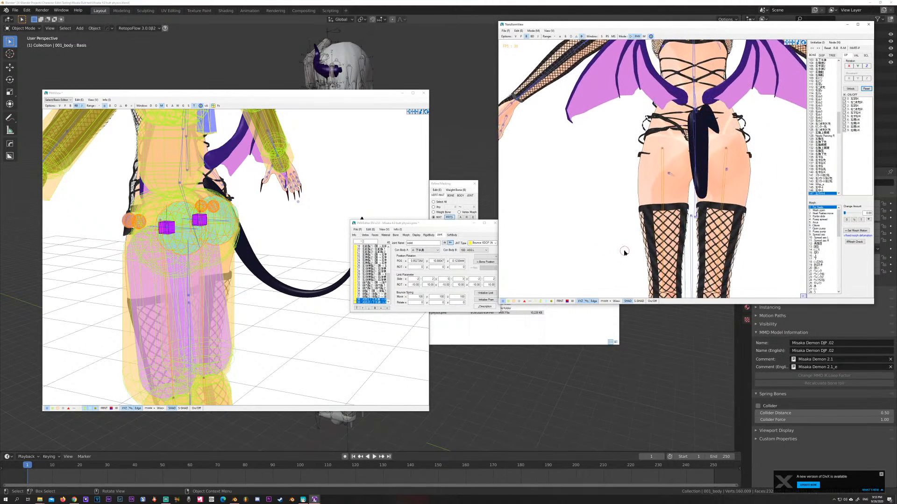
click(695, 217)
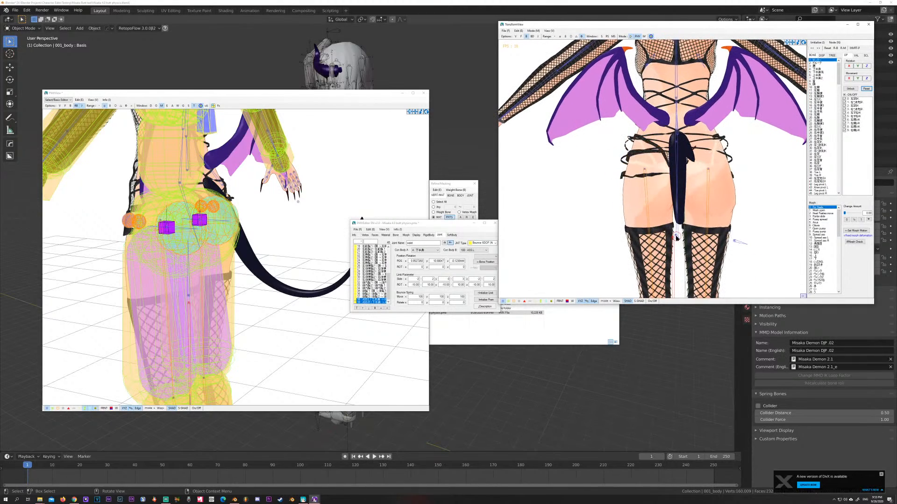
click(676, 238)
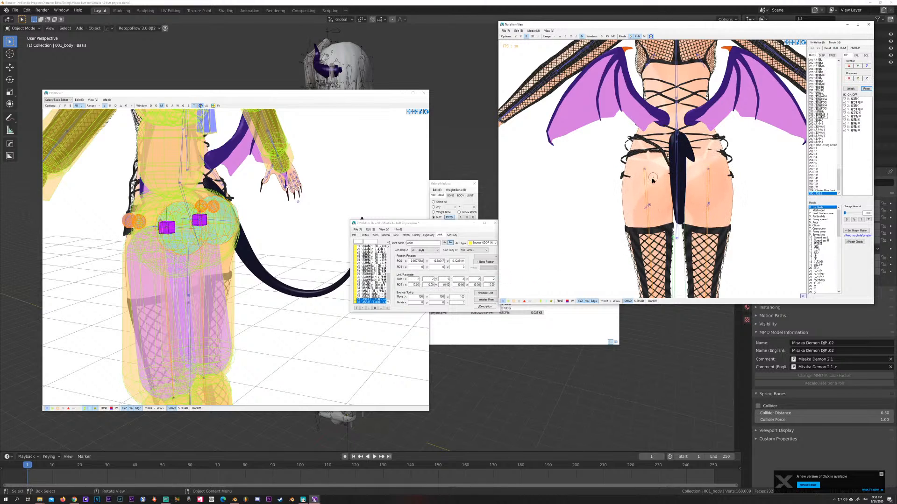
click(645, 205)
click(677, 244)
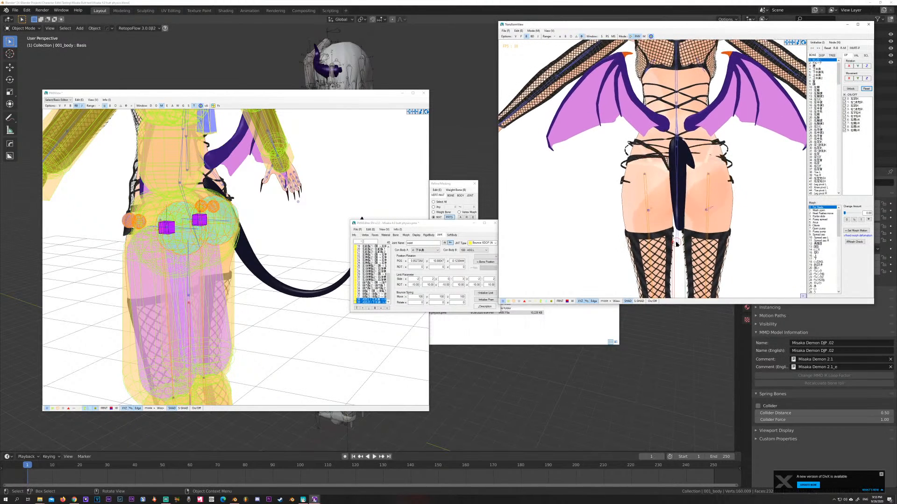
mouse_move(677, 244)
mouse_down()
mouse_move(680, 206)
mouse_move(675, 241)
mouse_move(679, 228)
mouse_up()
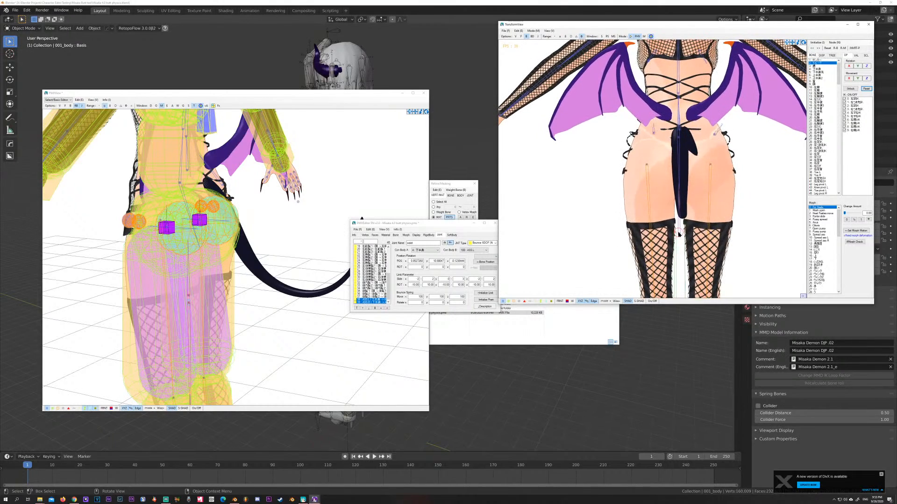
Step: Shift the editor window clear of TransformView and move the model again to observe the hip physics
click(479, 279)
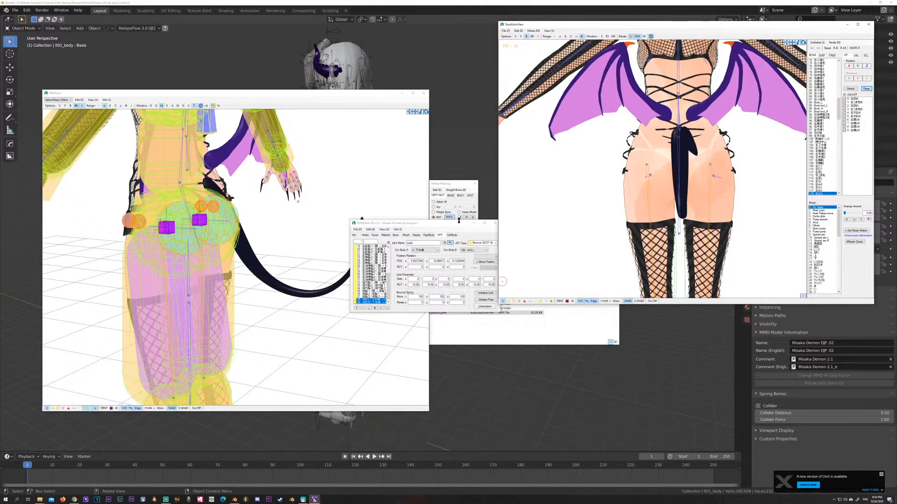
drag(458, 221, 439, 221)
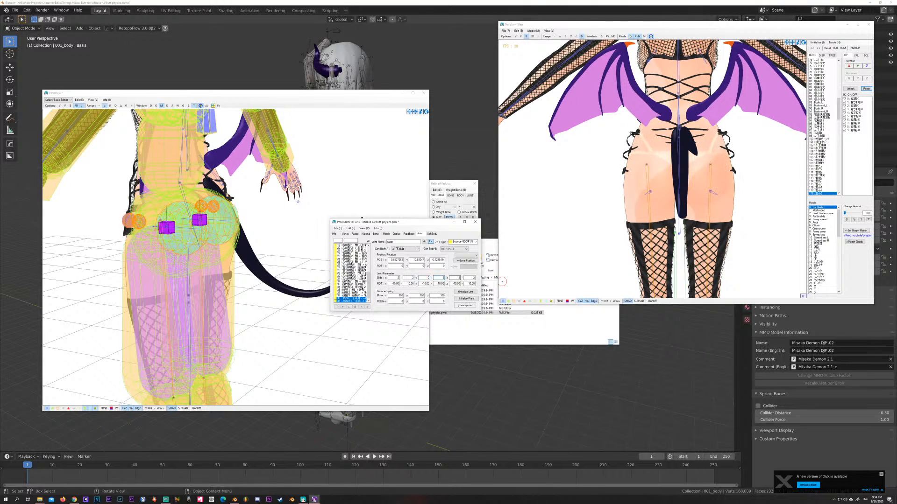
click(681, 234)
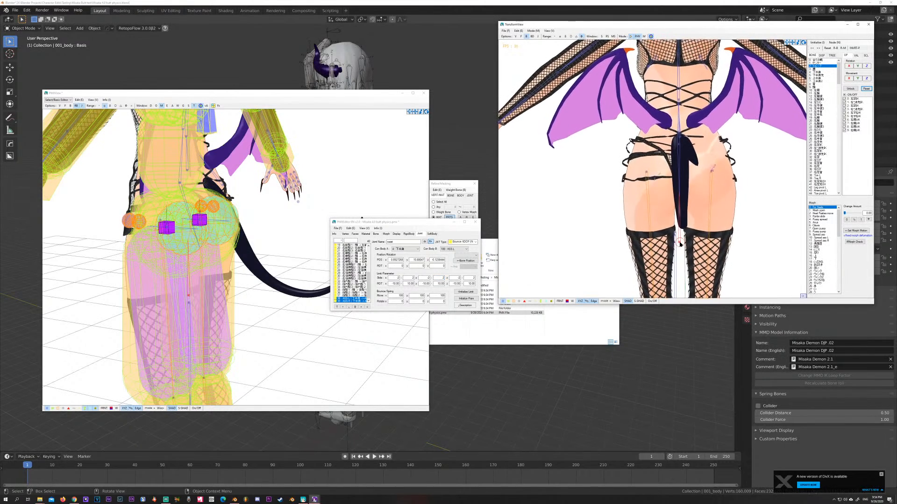
drag(678, 242, 778, 202)
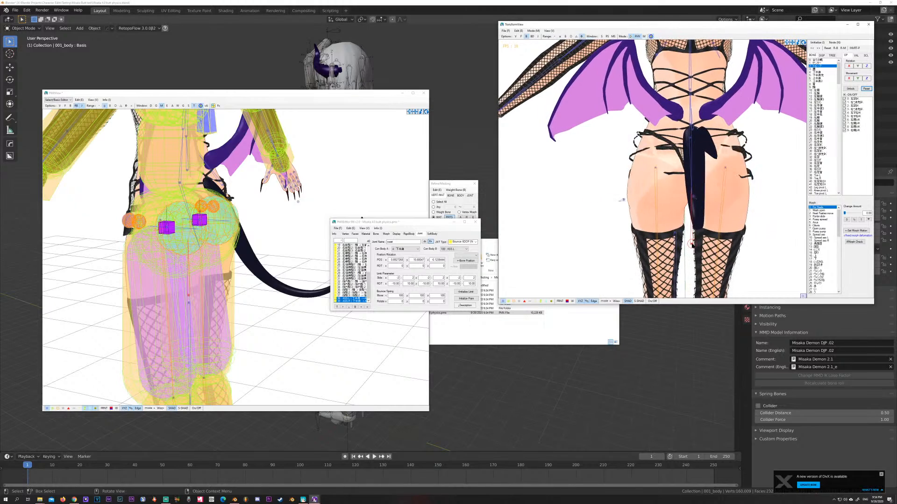
click(688, 246)
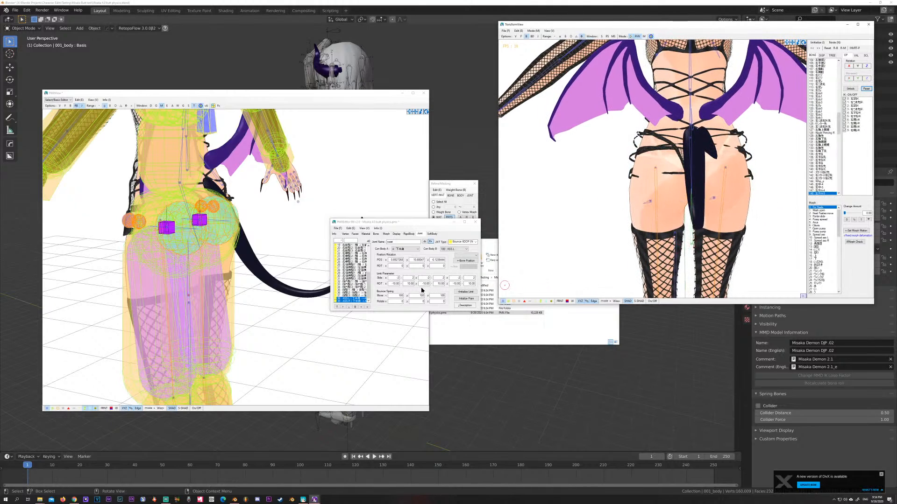
Step: Enter new lower and upper X movement limits for both hip joints and test them from behind and from the side
click(397, 277)
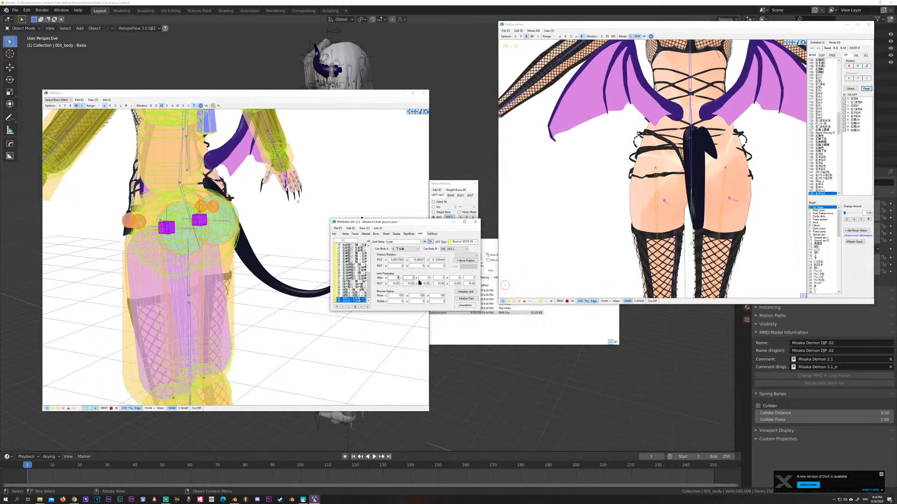
click(414, 278)
click(575, 262)
click(691, 243)
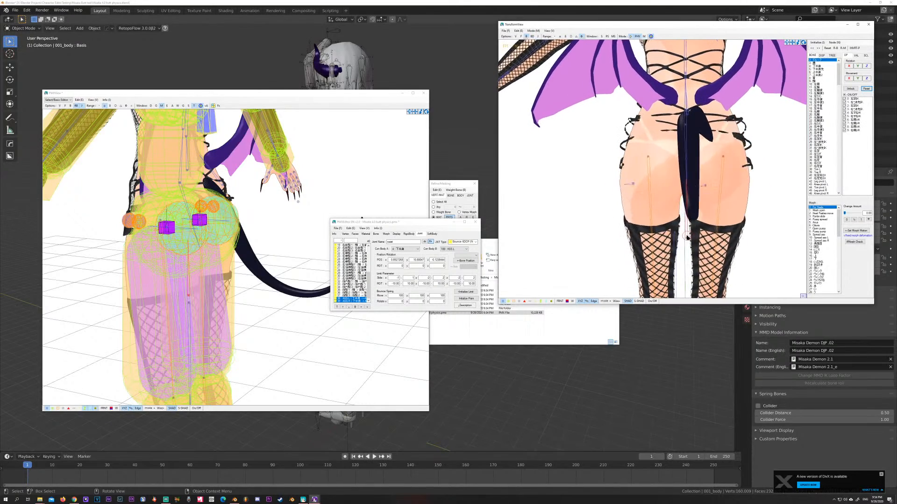
right_drag(688, 237, 705, 236)
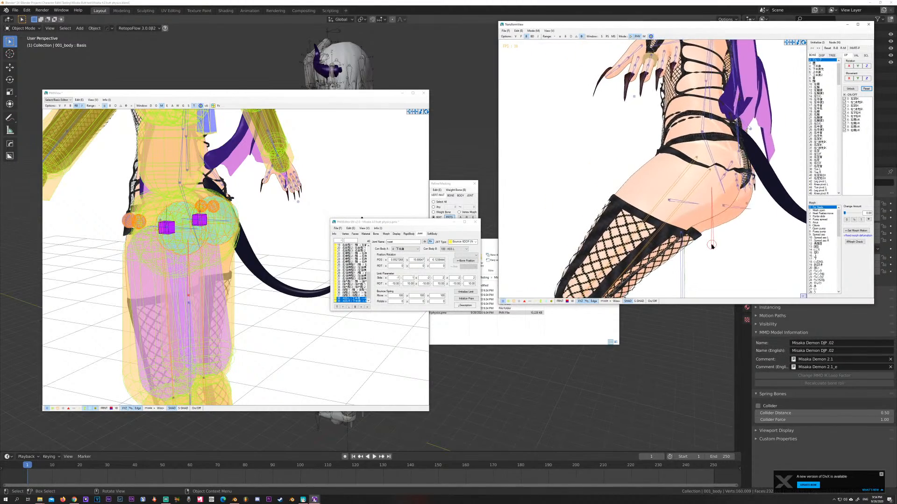
right_drag(666, 244, 715, 258)
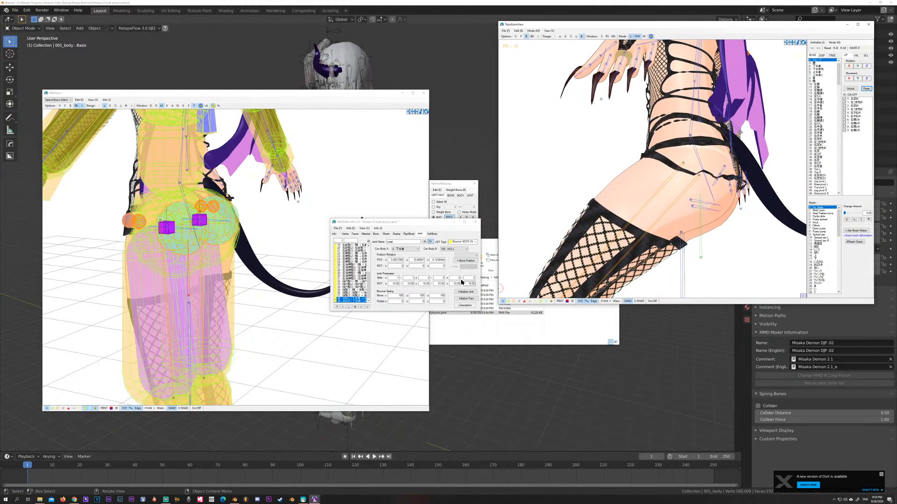
Step: Enter new lower and upper Z movement limits for both hip joints and test them by moving the model in side view
click(459, 278)
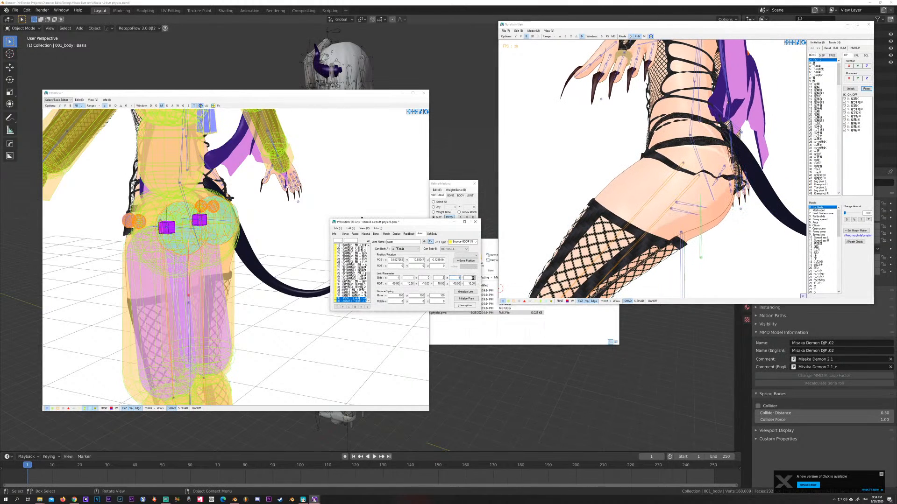
click(700, 258)
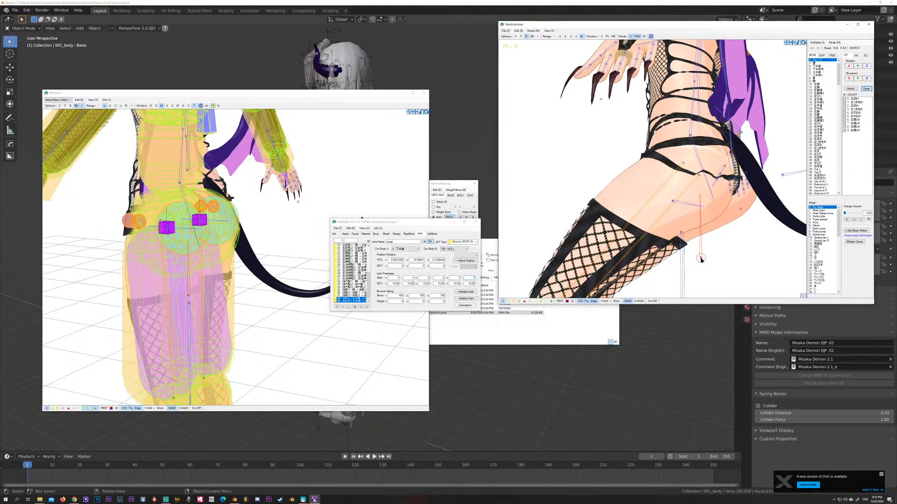
key(ctrl+z)
click(680, 233)
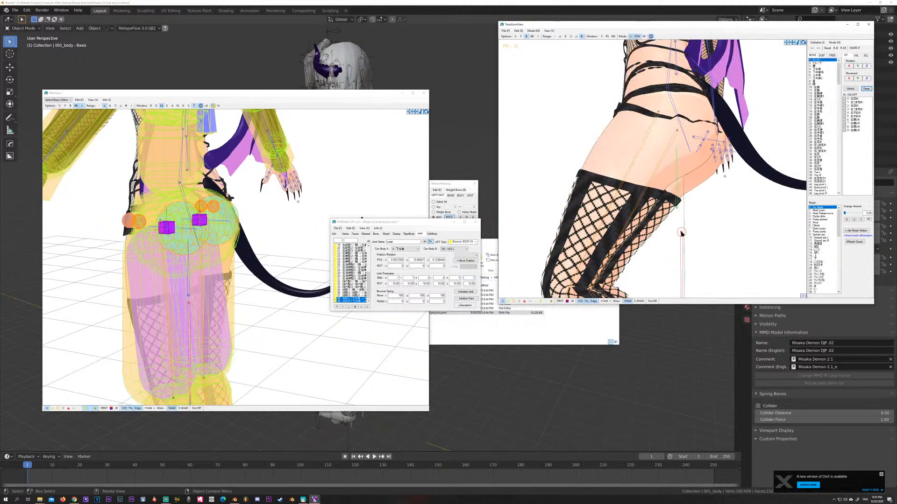
mouse_move(680, 234)
mouse_down()
mouse_move(652, 236)
mouse_move(697, 246)
mouse_move(692, 255)
mouse_move(705, 255)
mouse_move(693, 262)
mouse_move(692, 253)
mouse_move(714, 250)
mouse_move(716, 263)
mouse_move(695, 241)
mouse_up()
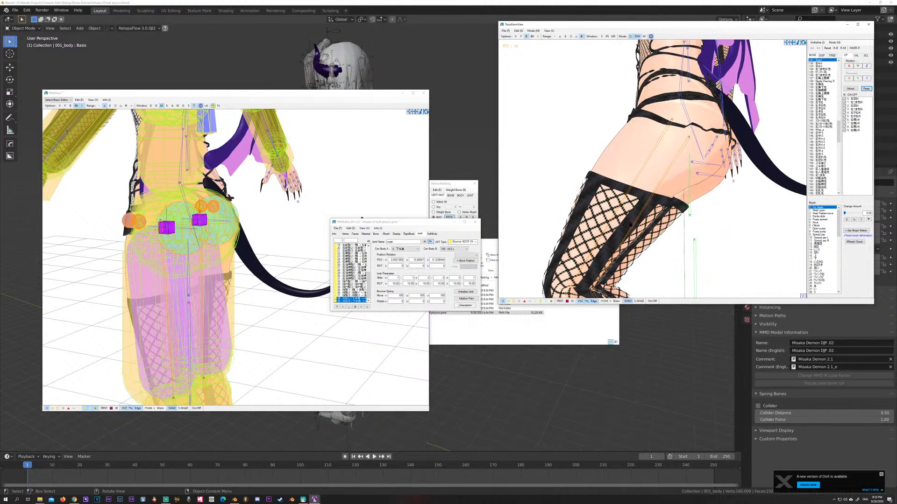
Step: Set the bounce spring movement of both hip joints to 200 on X, Y and Z, and test it by moving the model
click(396, 296)
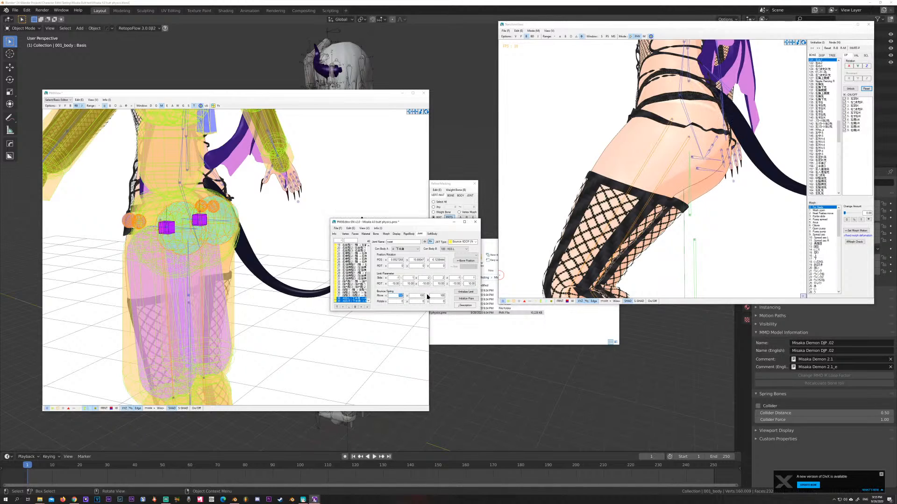
text(200200)
click(694, 217)
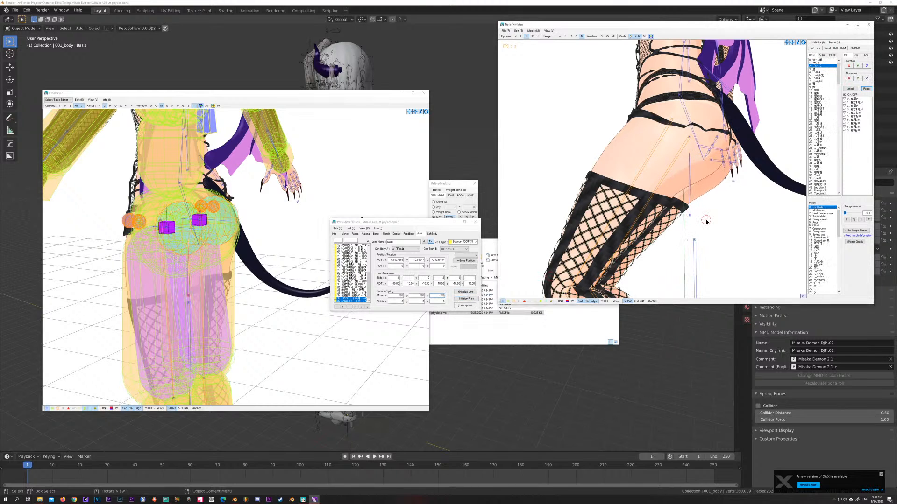
click(693, 216)
mouse_move(703, 215)
mouse_down()
mouse_move(727, 225)
mouse_move(687, 215)
mouse_move(682, 228)
mouse_up()
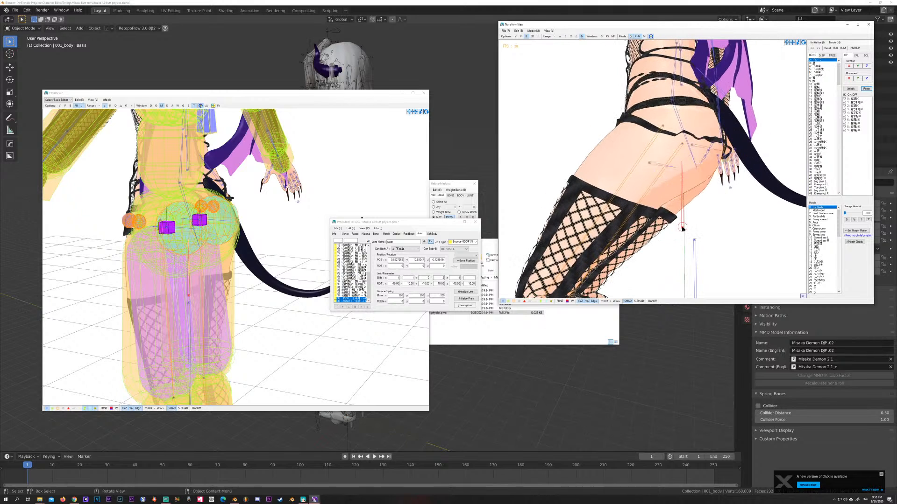
Step: Set the bounce spring movement of both hip joints to 500 on X, Y and Z, and test it in TransformView
double_click(396, 295)
text(500)
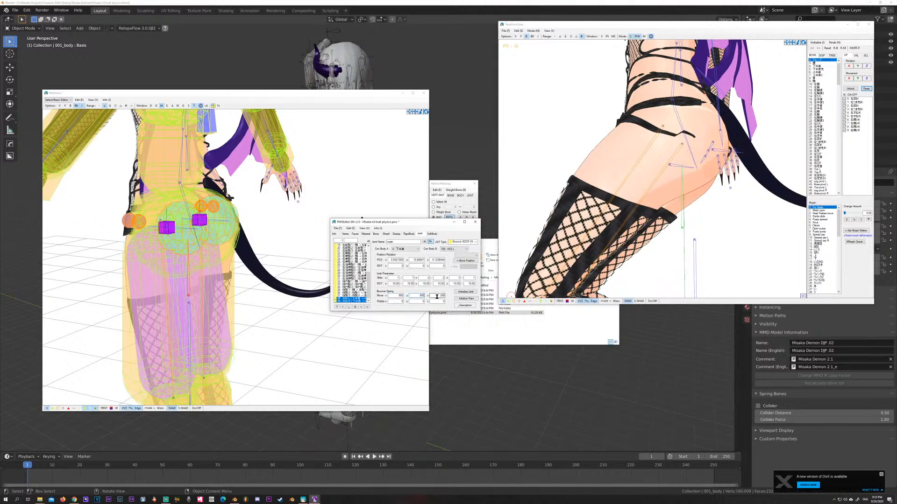
text(500)
click(683, 227)
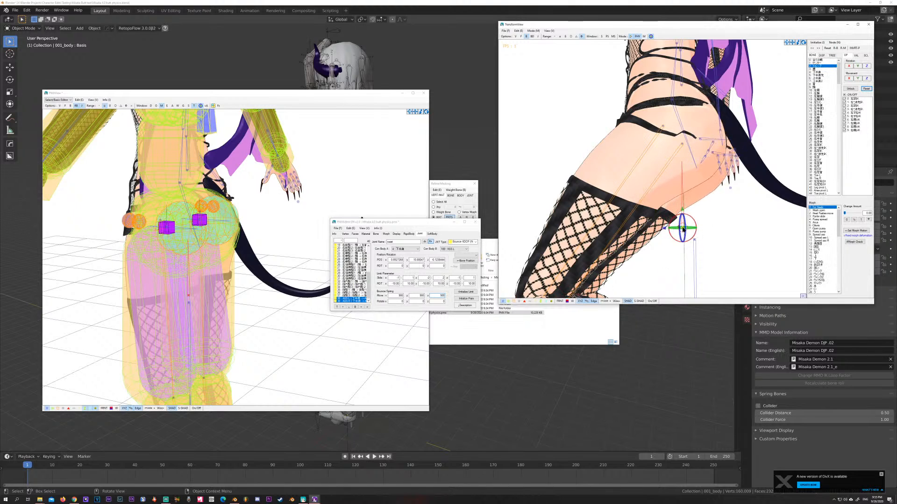
mouse_move(682, 226)
mouse_down()
mouse_move(648, 228)
mouse_move(692, 230)
mouse_up()
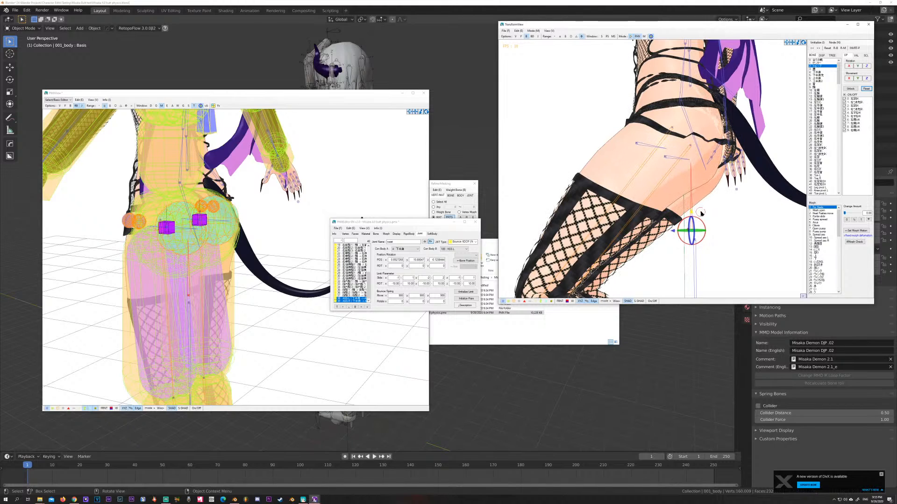
drag(701, 212, 685, 238)
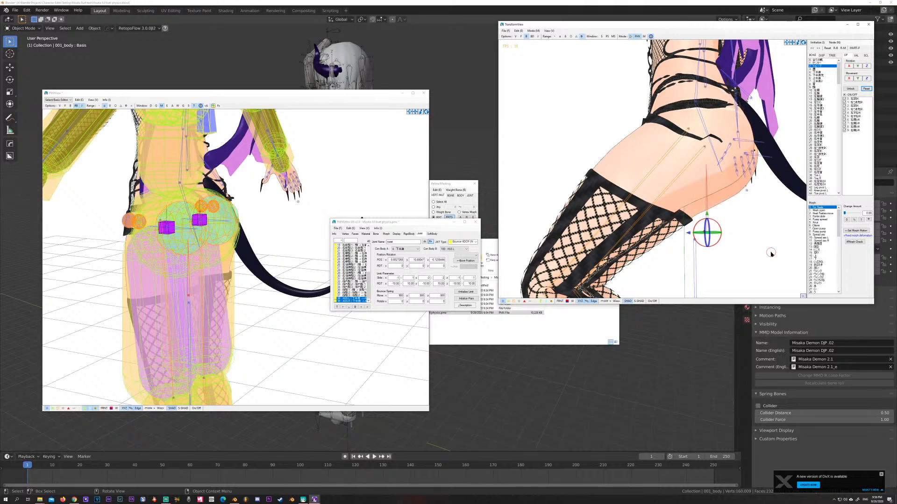
Step: Adjust the bounce spring movement of both hip joints on all axes and examine the moving hips from the side and behind
double_click(400, 296)
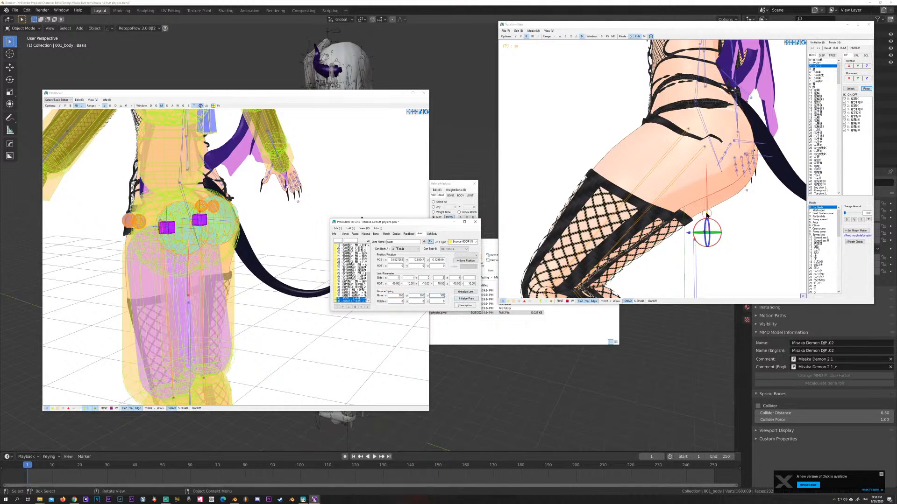
drag(707, 215, 715, 240)
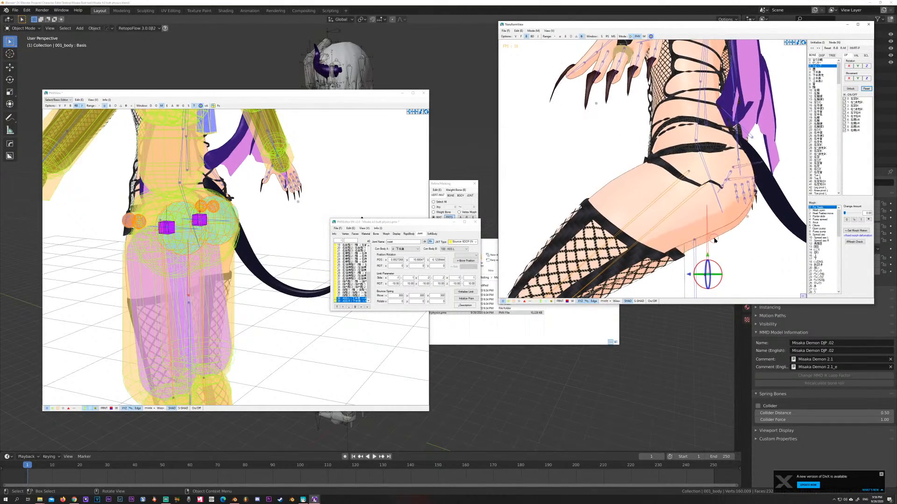
right_drag(714, 241, 693, 239)
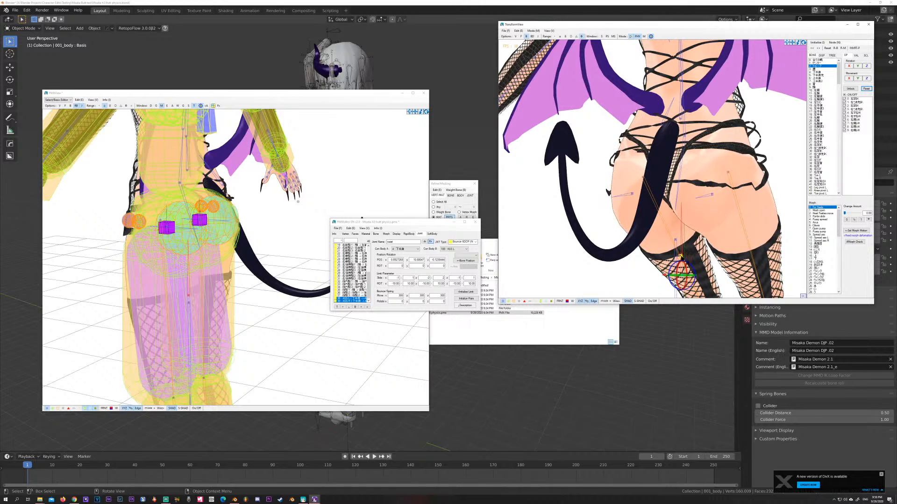
right_drag(683, 273, 685, 255)
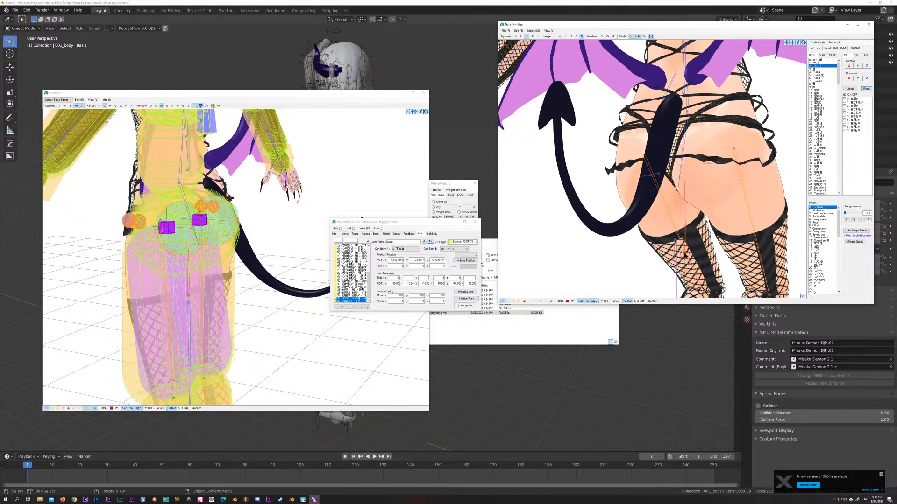
mouse_move(684, 255)
right_down()
mouse_move(667, 245)
mouse_move(704, 236)
mouse_move(599, 264)
right_up()
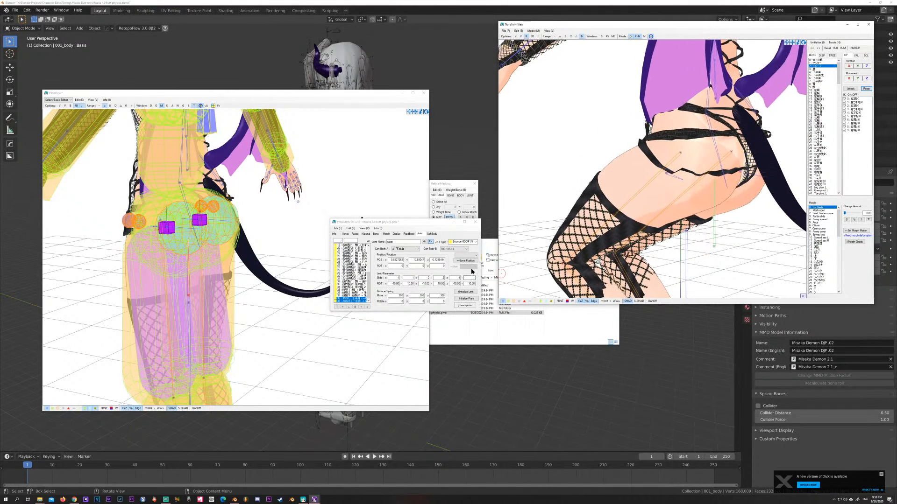
Step: Start saving the model under a new name in the Weight Finish folder inside the Misaka Butt test folder
click(336, 228)
click(348, 245)
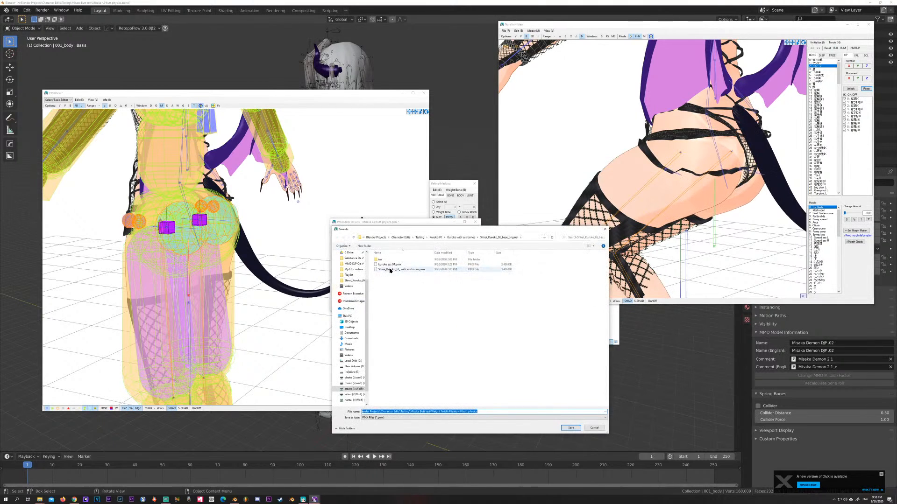
click(354, 237)
click(354, 237)
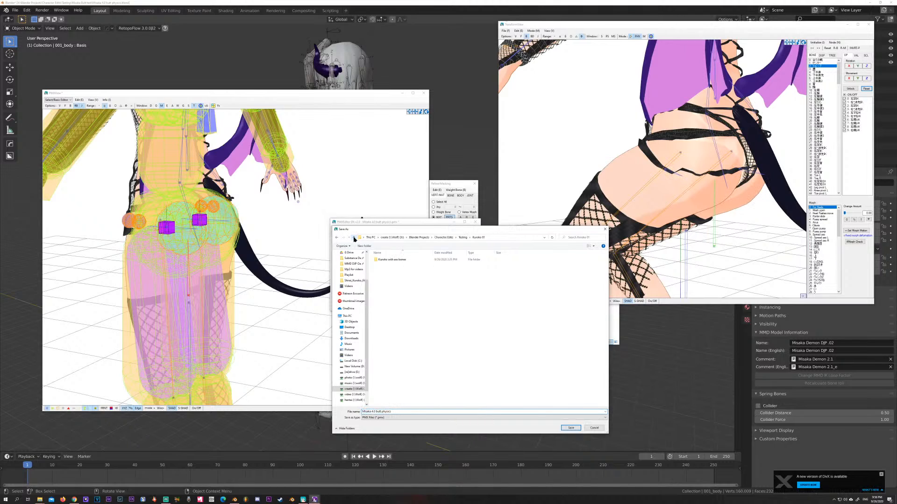
click(354, 238)
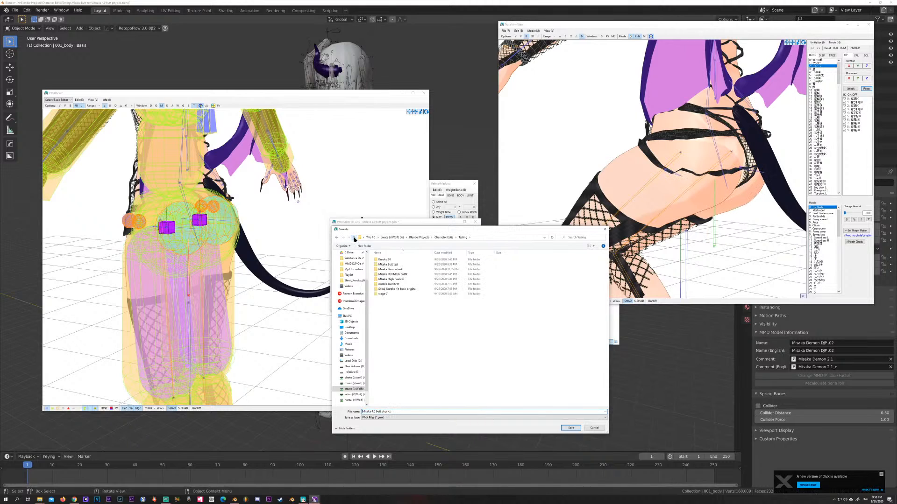
double_click(389, 264)
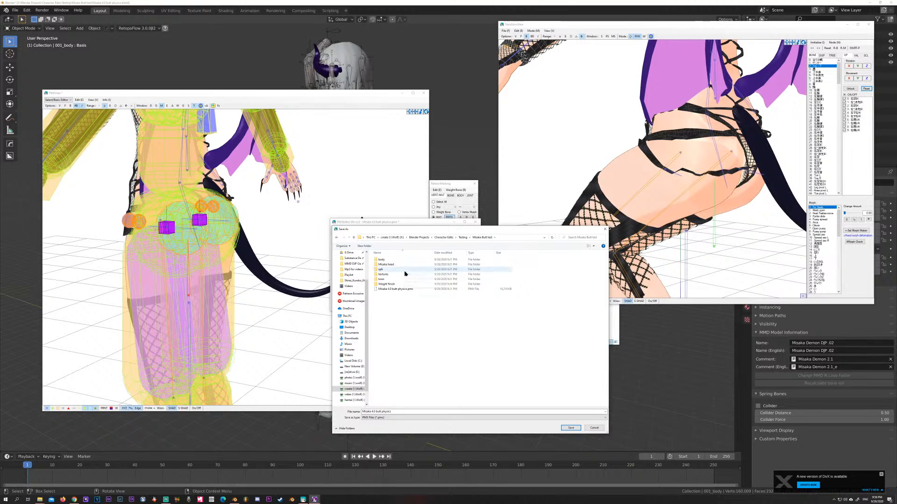
double_click(391, 285)
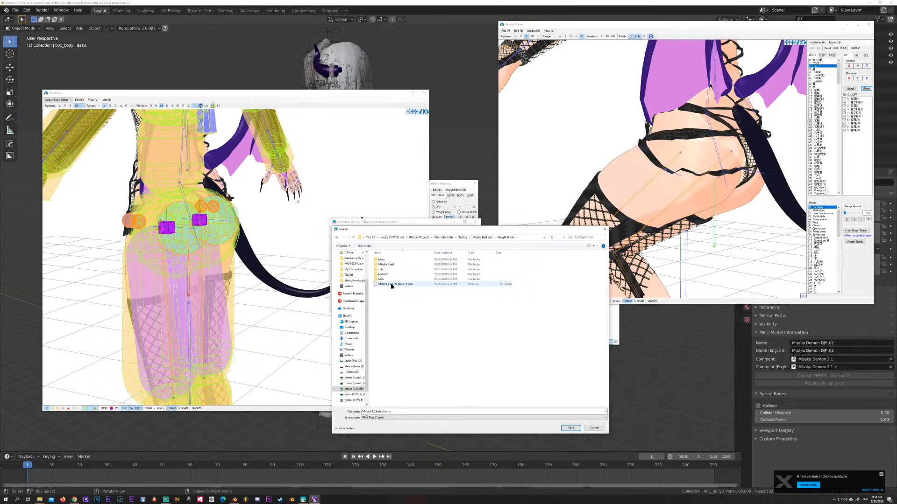
Step: Base the file name on the existing butt physics model, replace "physics" with "Finish", and save the PMX file
click(395, 284)
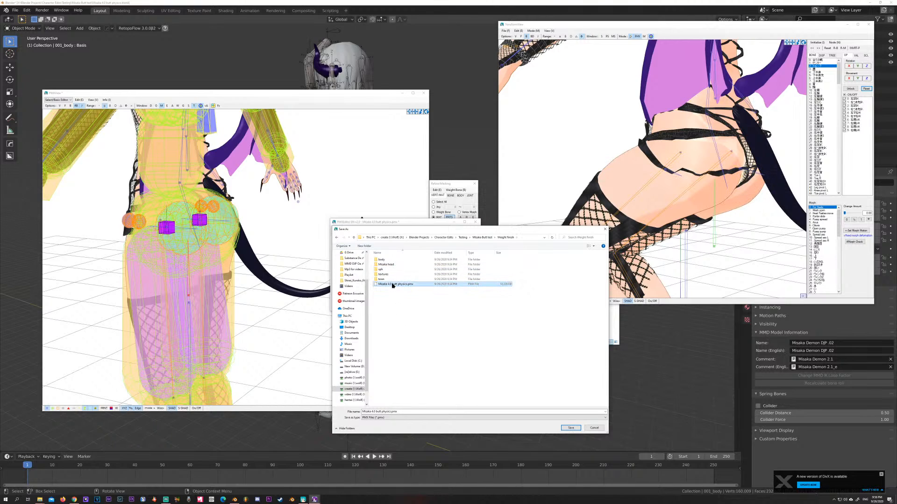
click(375, 411)
click(373, 412)
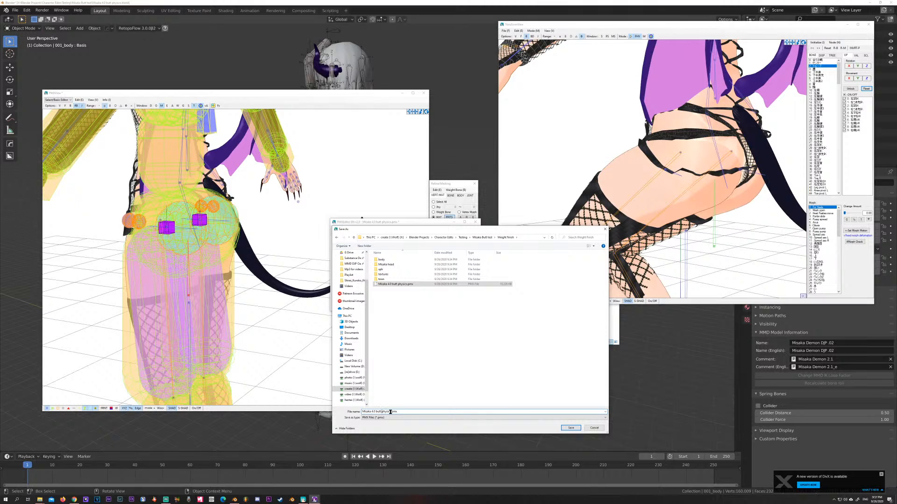
key(Delete)
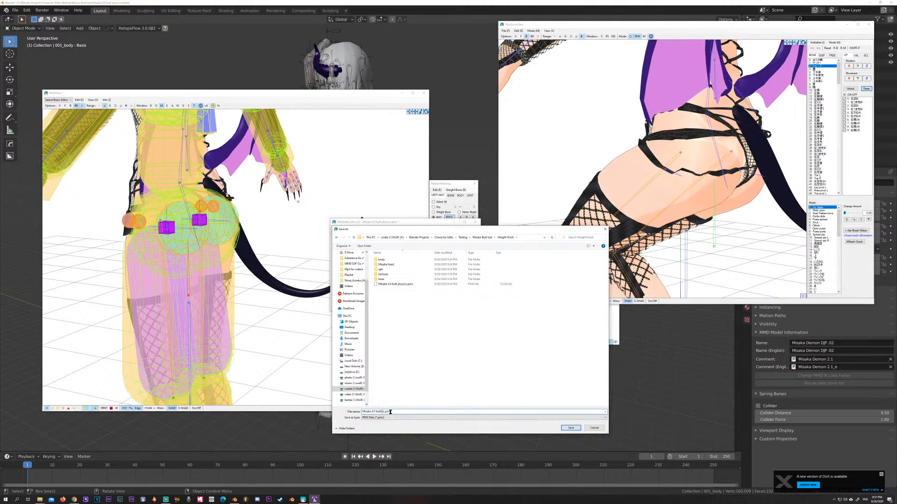
key(Delete)
key(Delete)
key(Delete)
key(Delete)
key(Delete)
text(Fi)
key(Return)
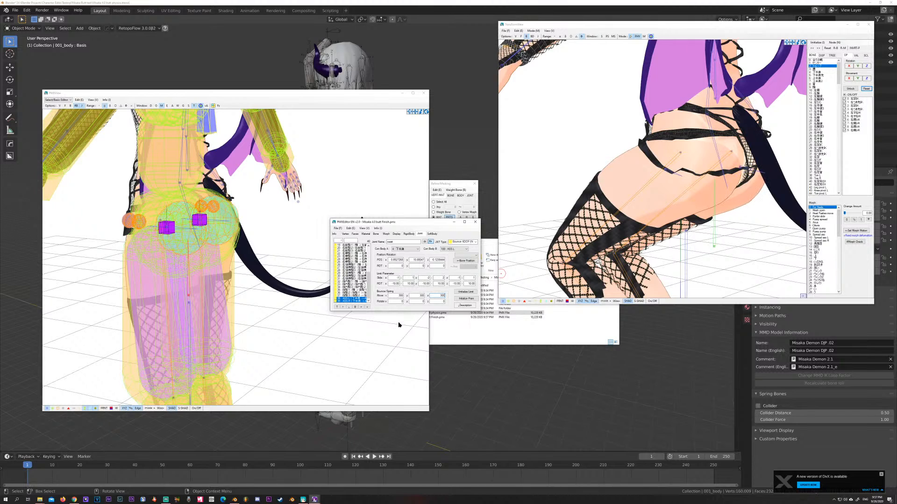
Step: Switch to MikuMikuDance, move the PmxEditor window out of the way, and delete the loaded Misaka Demon DJP model
click(478, 329)
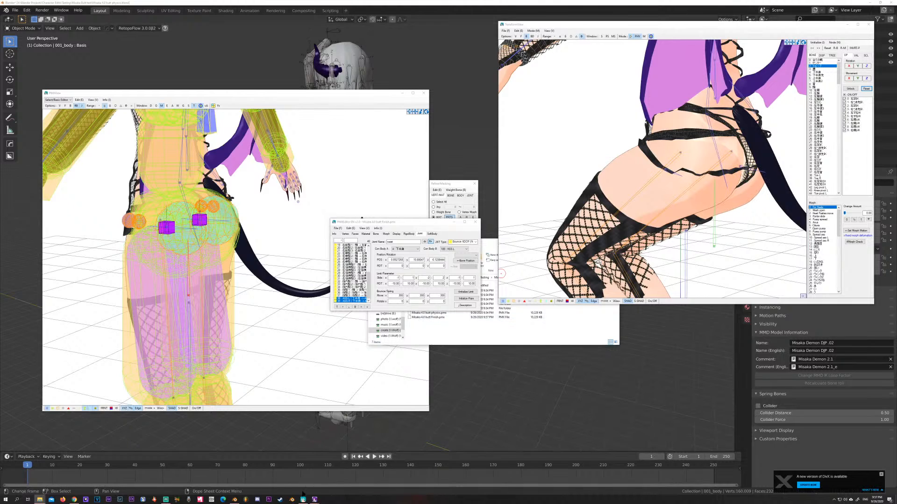
key(alt+Tab)
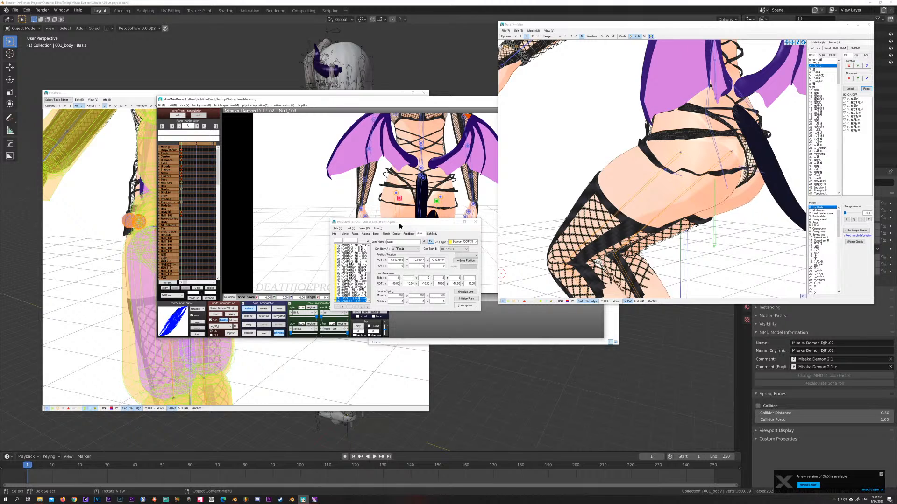
drag(400, 226, 581, 354)
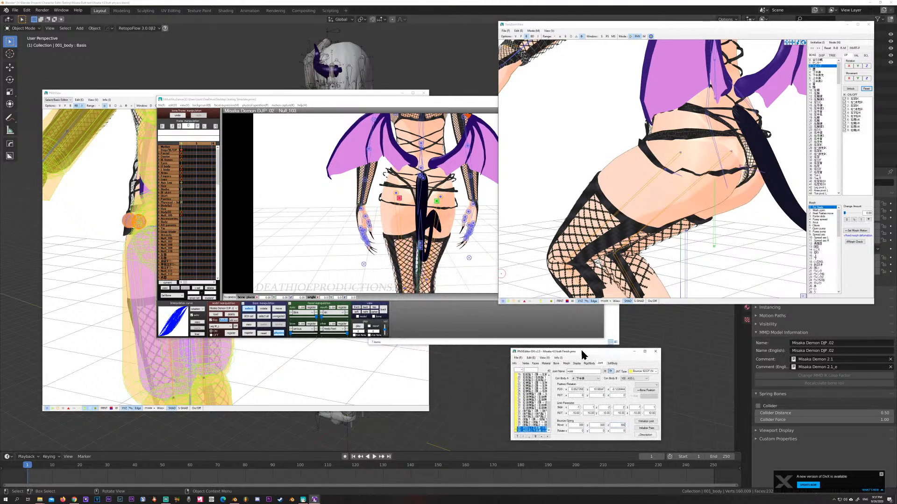
click(232, 314)
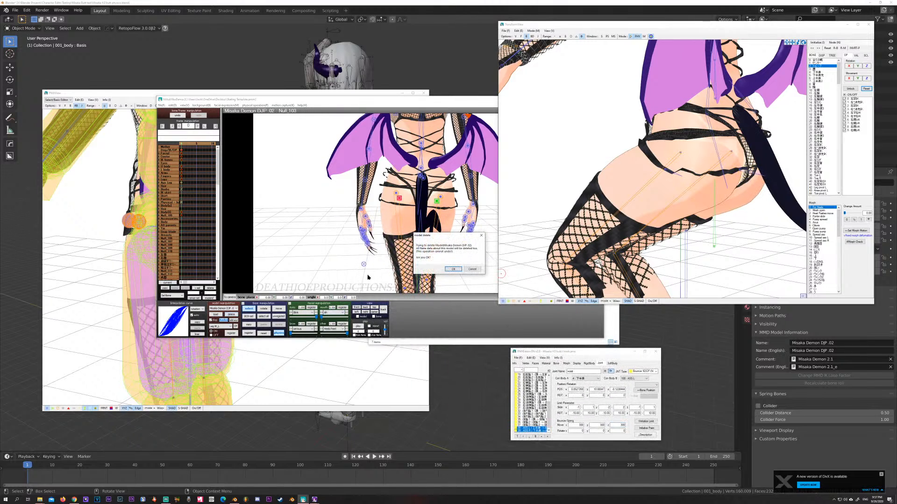
click(451, 271)
Step: Load the newly saved butt Finish PMX file from the Weight Finish folder into MikuMikuDance and accept its model information
click(465, 343)
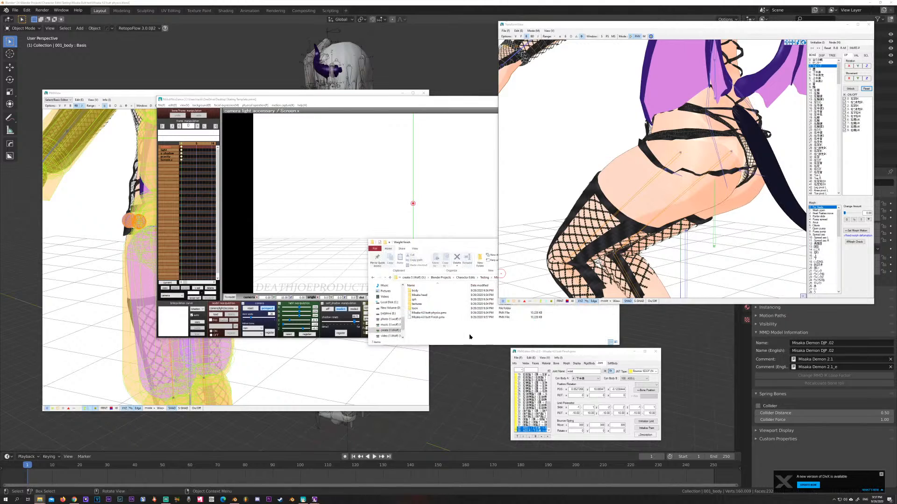
click(423, 317)
drag(354, 204, 362, 215)
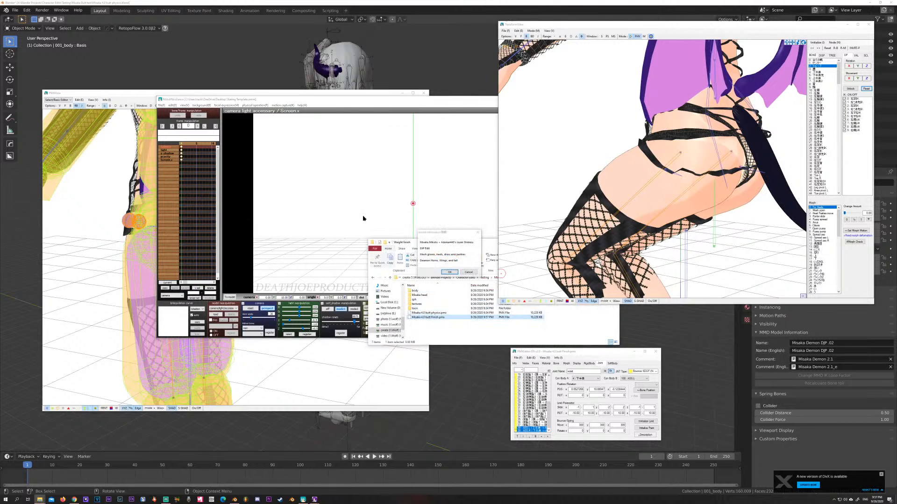
click(449, 273)
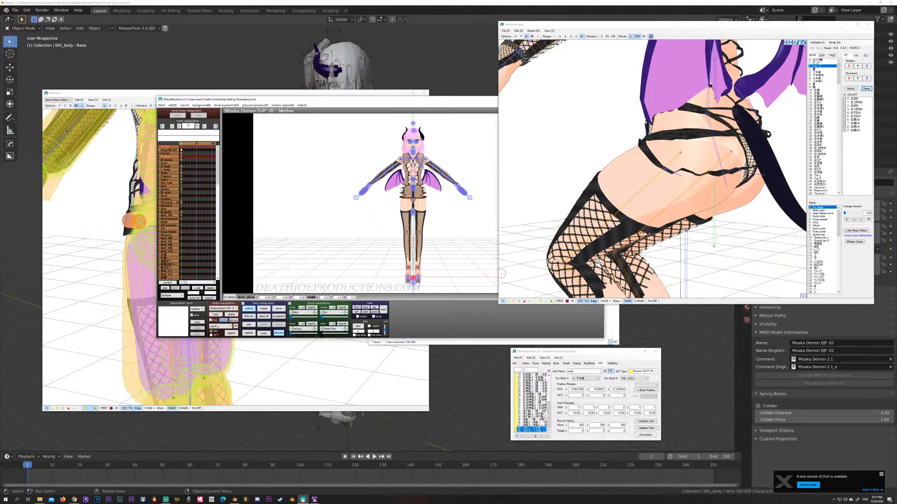
Step: Load a dance motion onto the Misaka model and play it, viewing the model from behind to test the butt physics
drag(321, 335, 346, 334)
right_drag(461, 238, 404, 240)
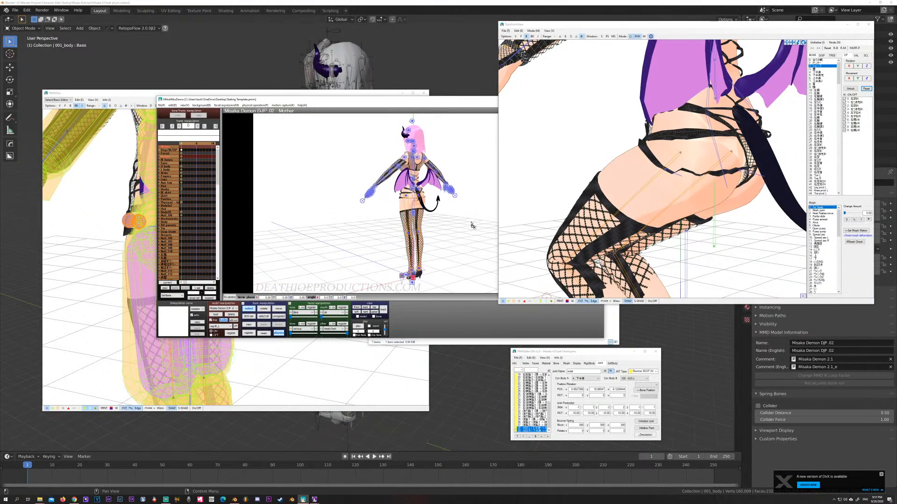
drag(472, 222, 365, 198)
click(458, 266)
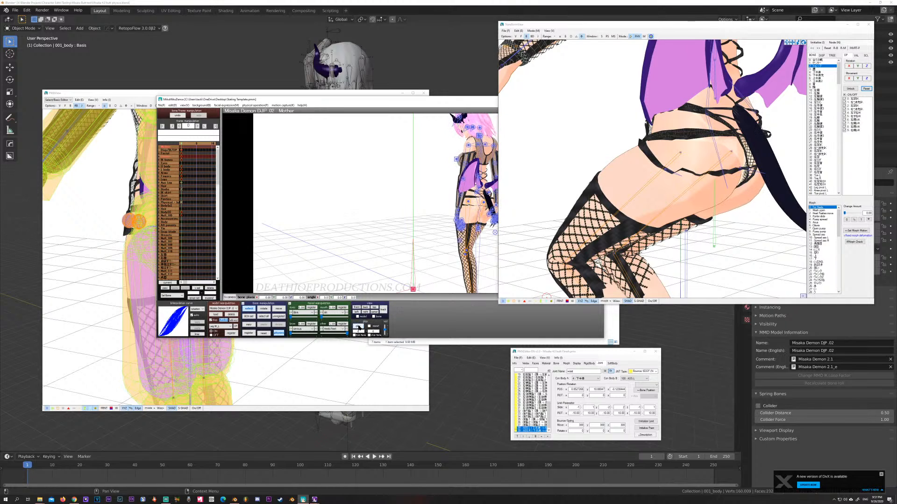
click(358, 326)
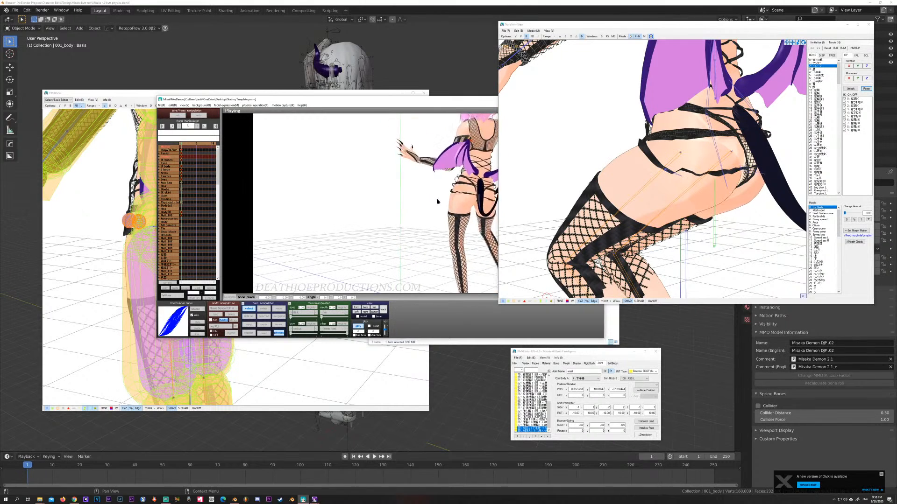
click(713, 182)
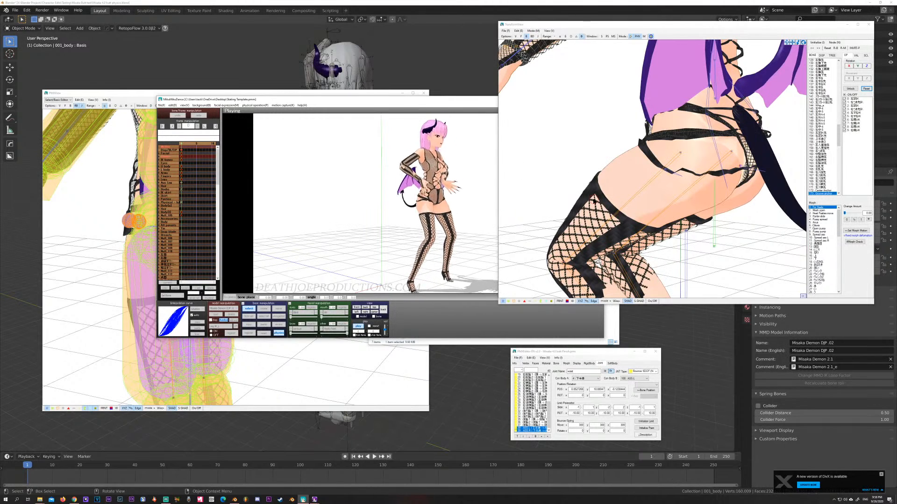
click(681, 192)
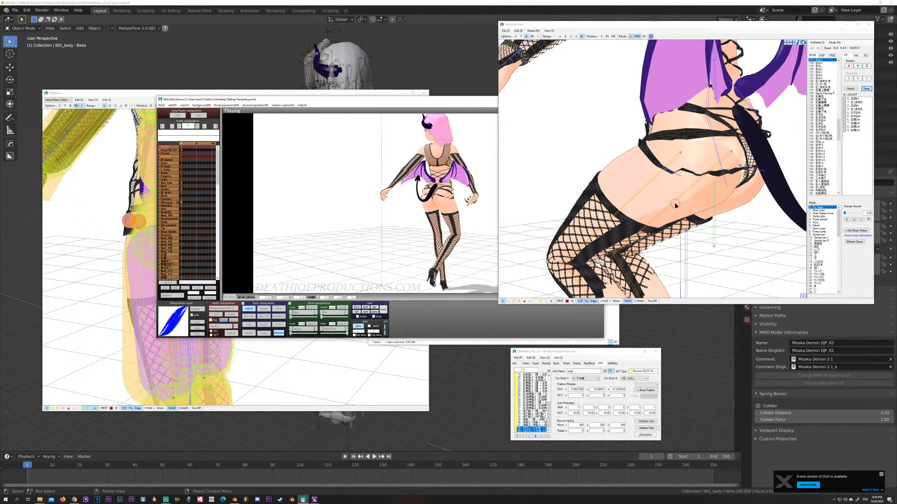
click(679, 196)
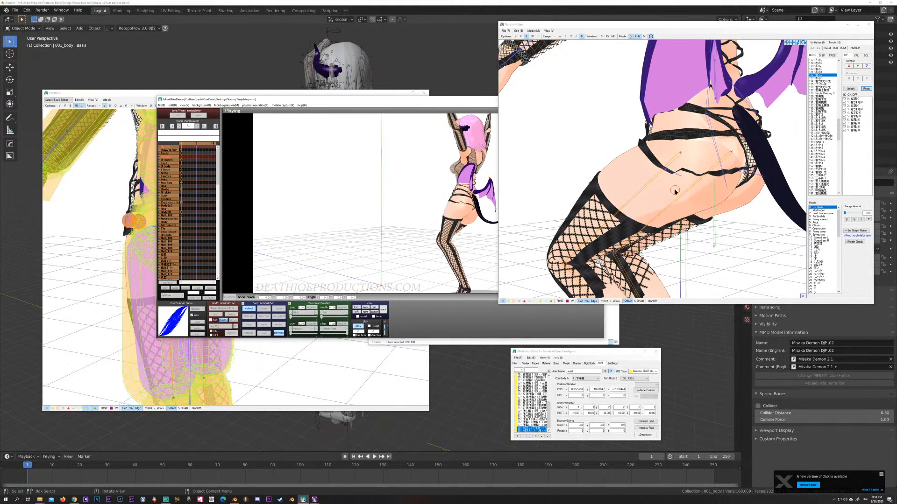
click(675, 191)
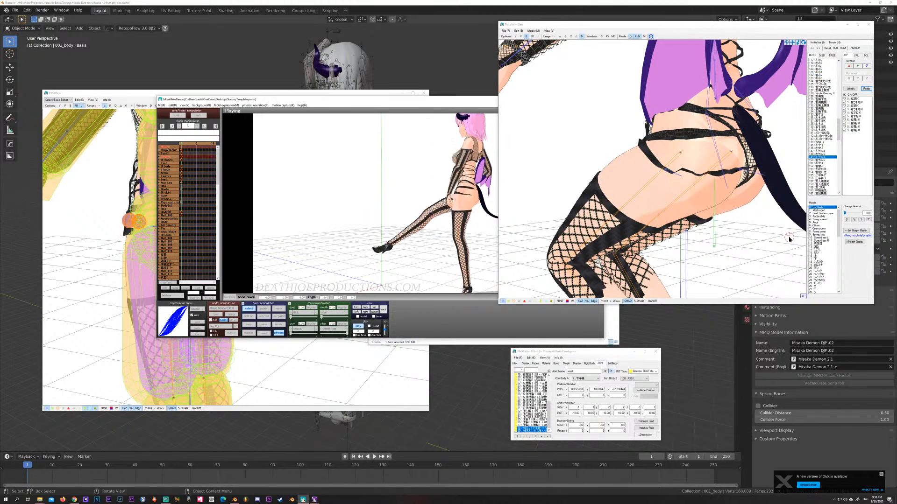